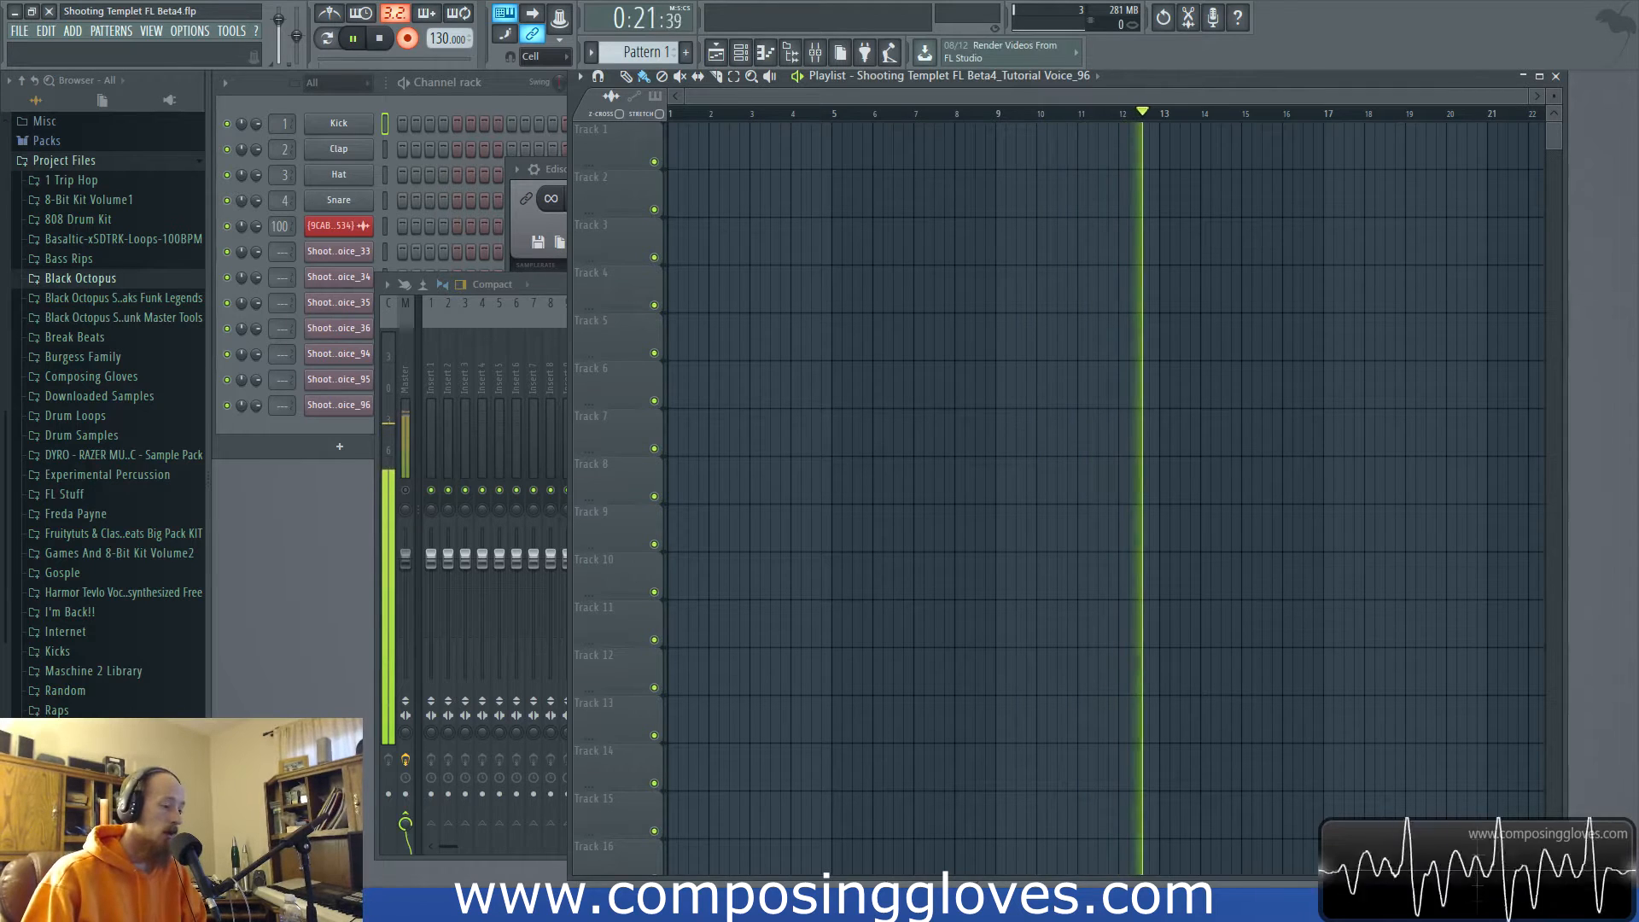
mouse_move(278, 905)
left_click(389, 816)
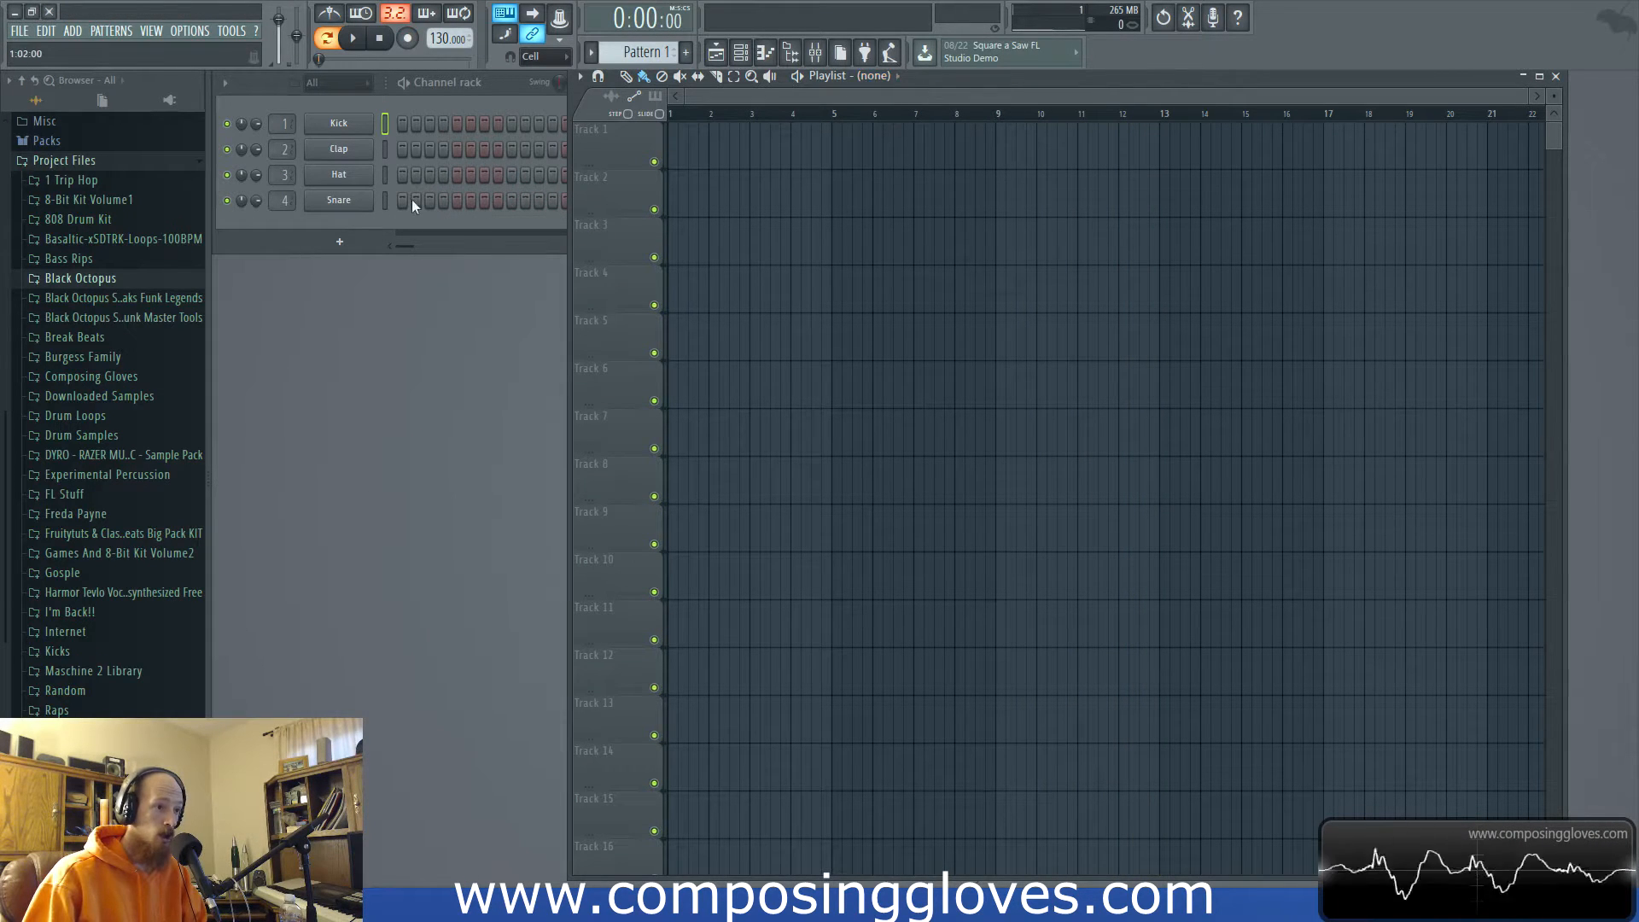
Open the mixer and inspect the effect slots of insert tracks 6 and 1.
left_click(393, 223)
left_click(815, 52)
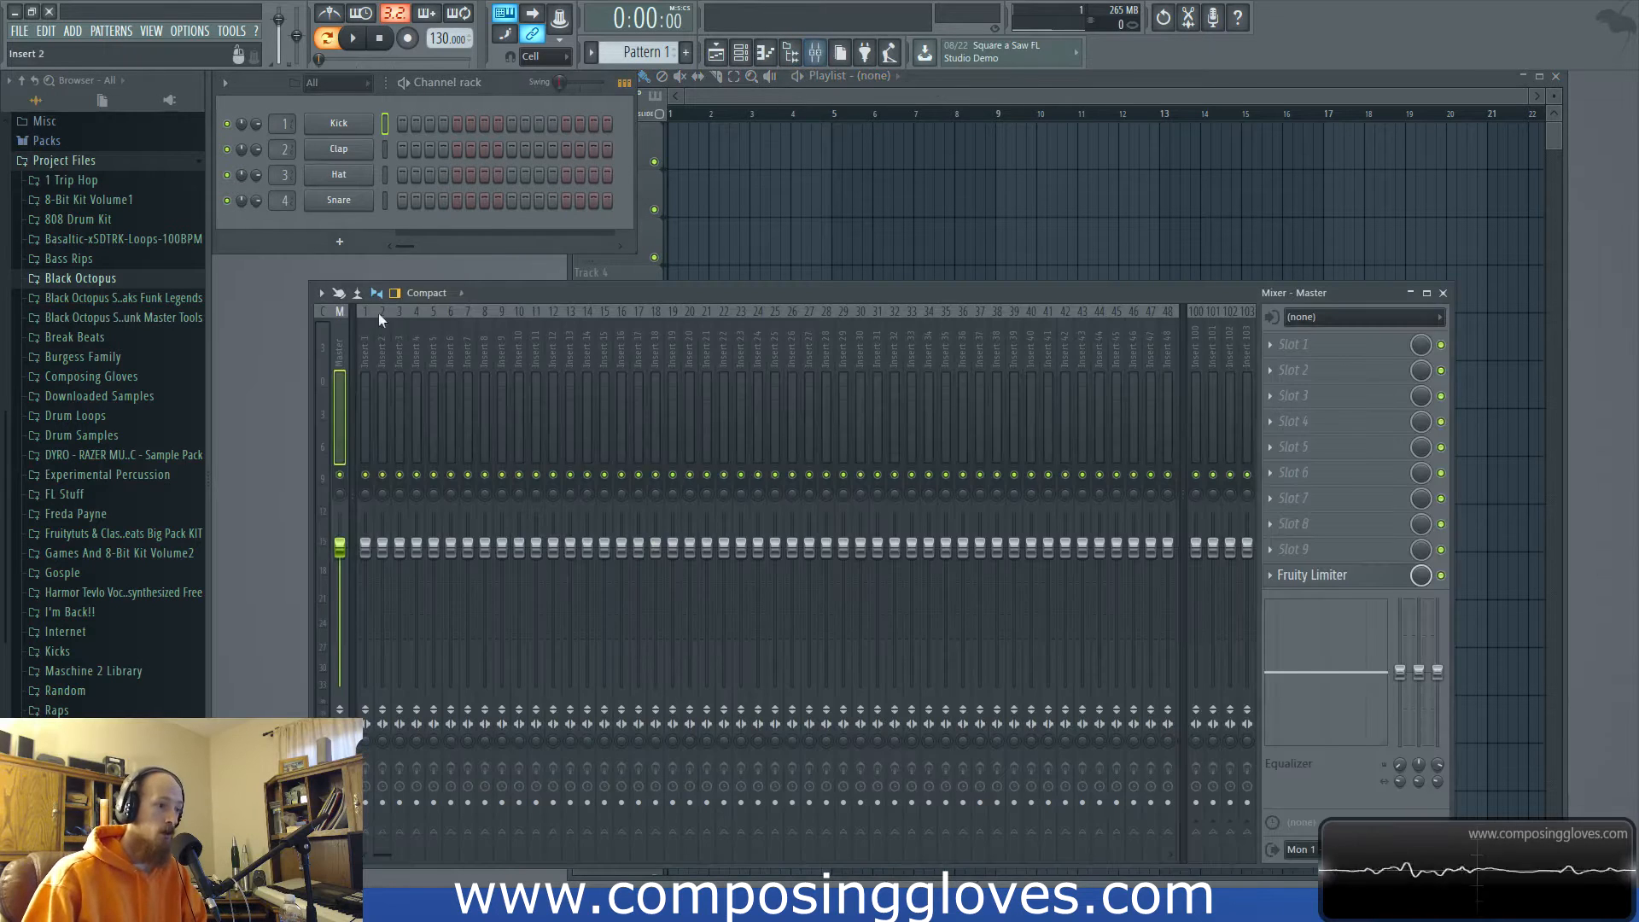
left_click(362, 363)
left_click(451, 379)
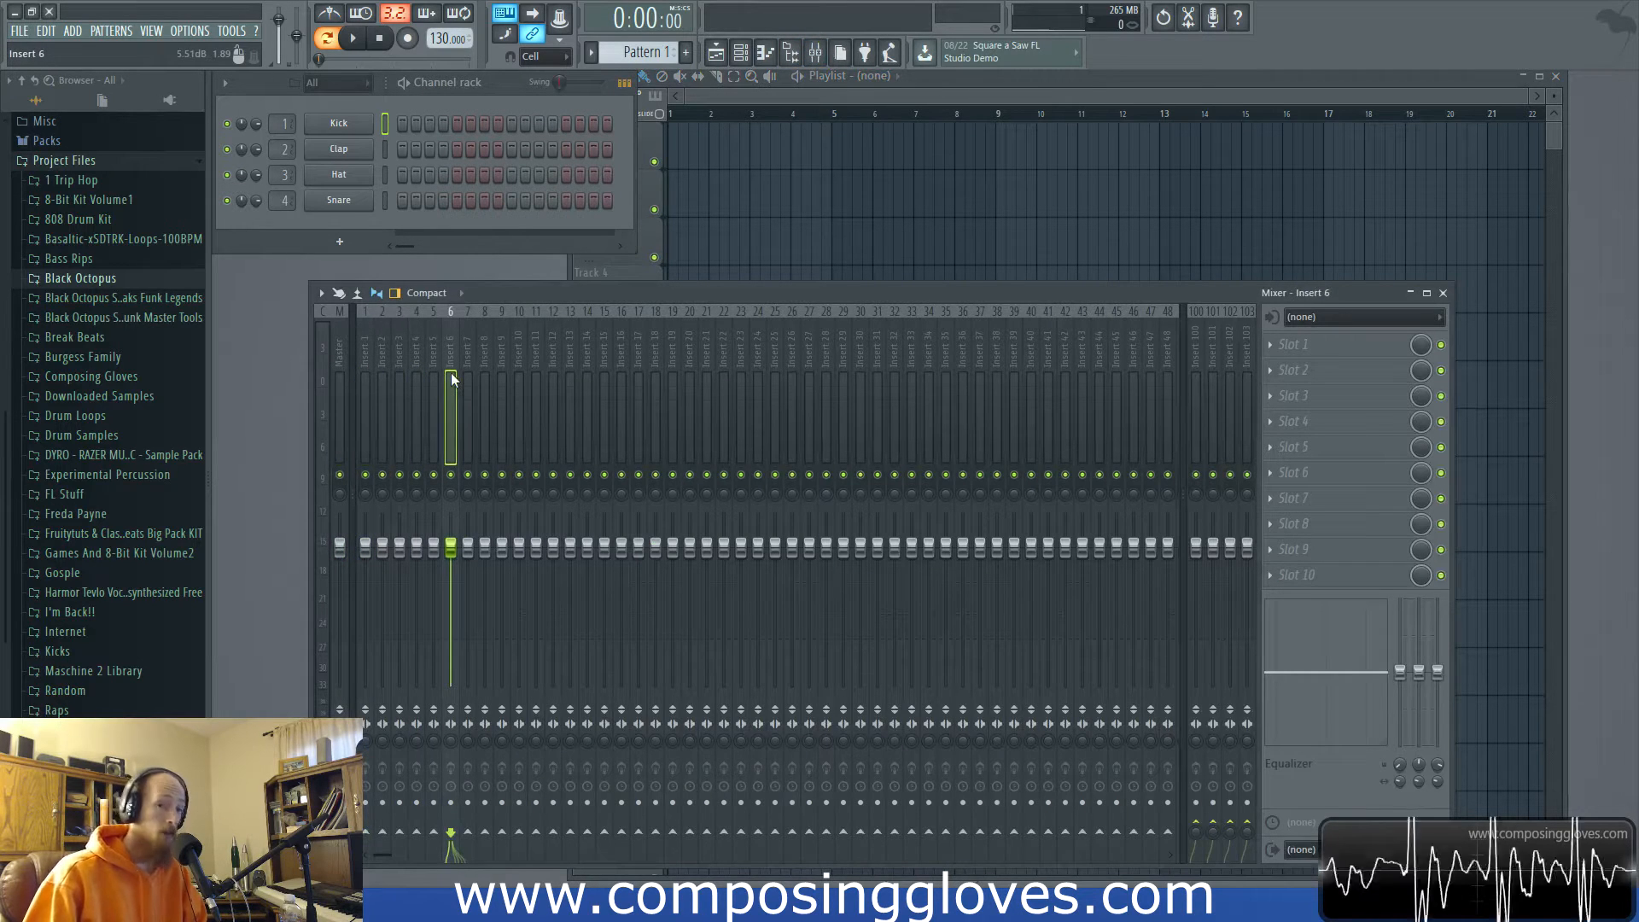
left_click(366, 373)
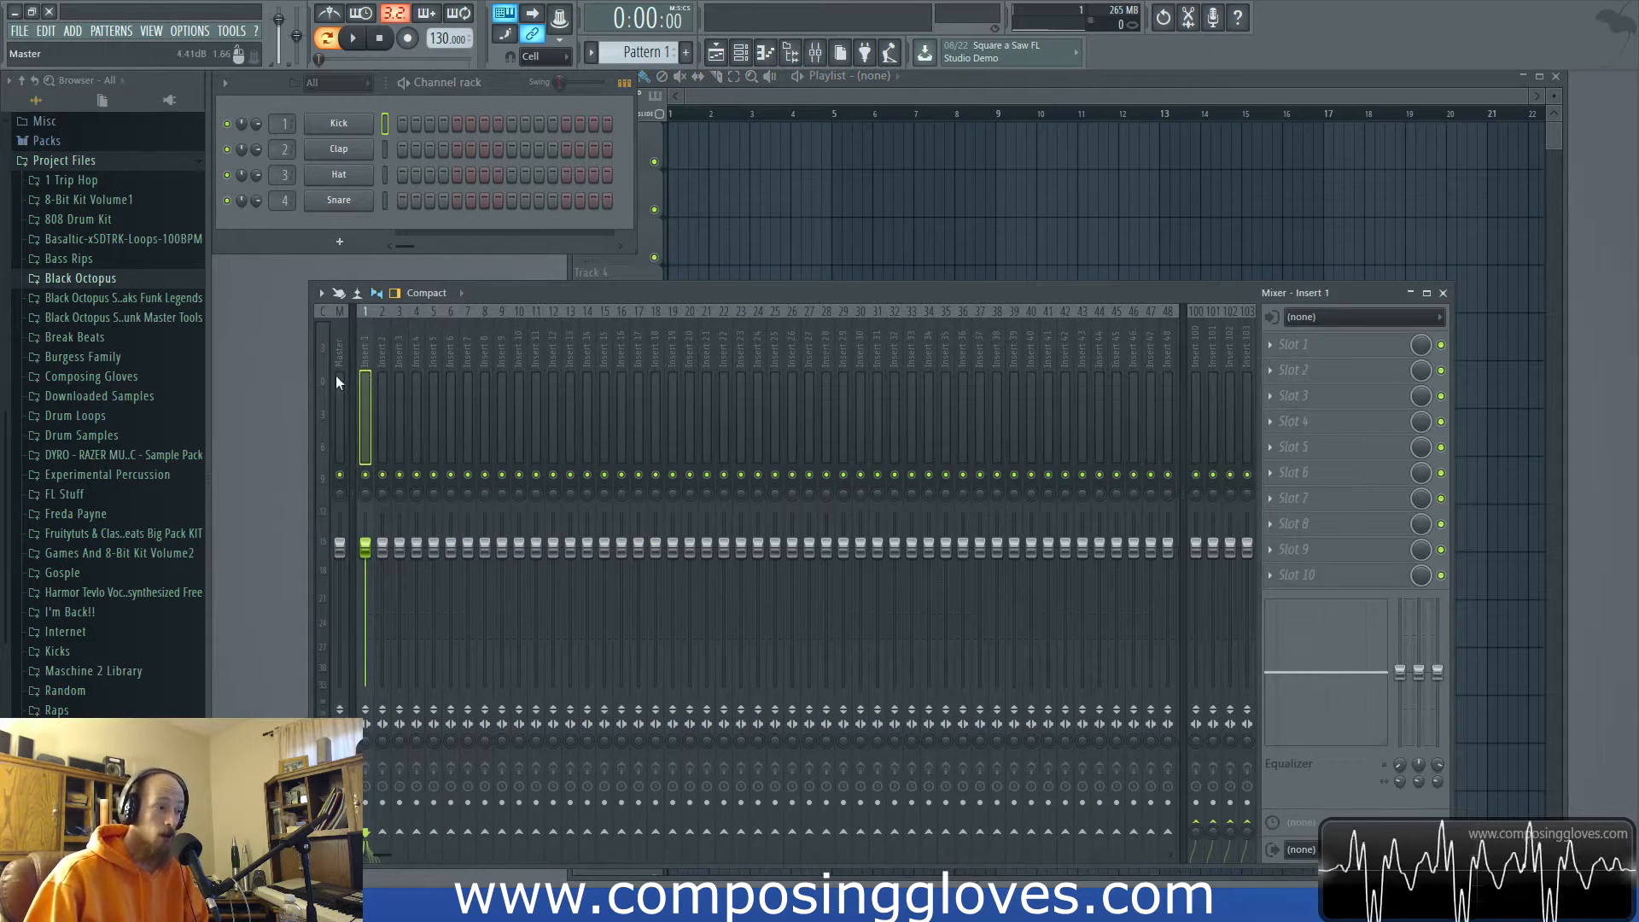
Add Fruity Limiter to the master track's first effect slot.
left_click(336, 375)
left_click(1294, 345)
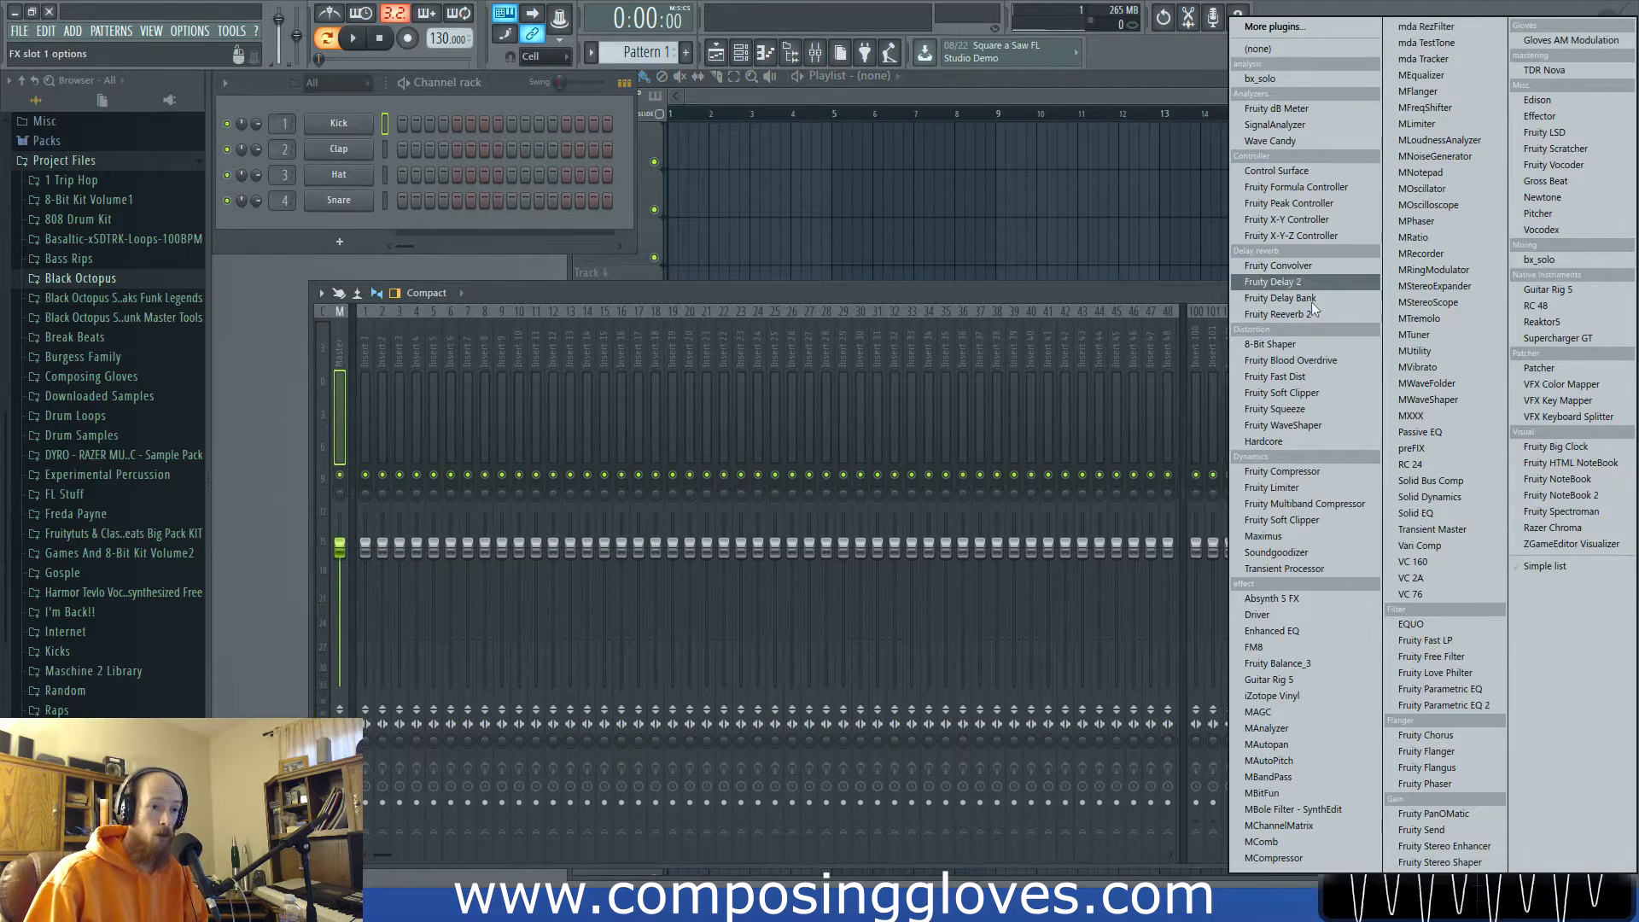
left_click(1323, 493)
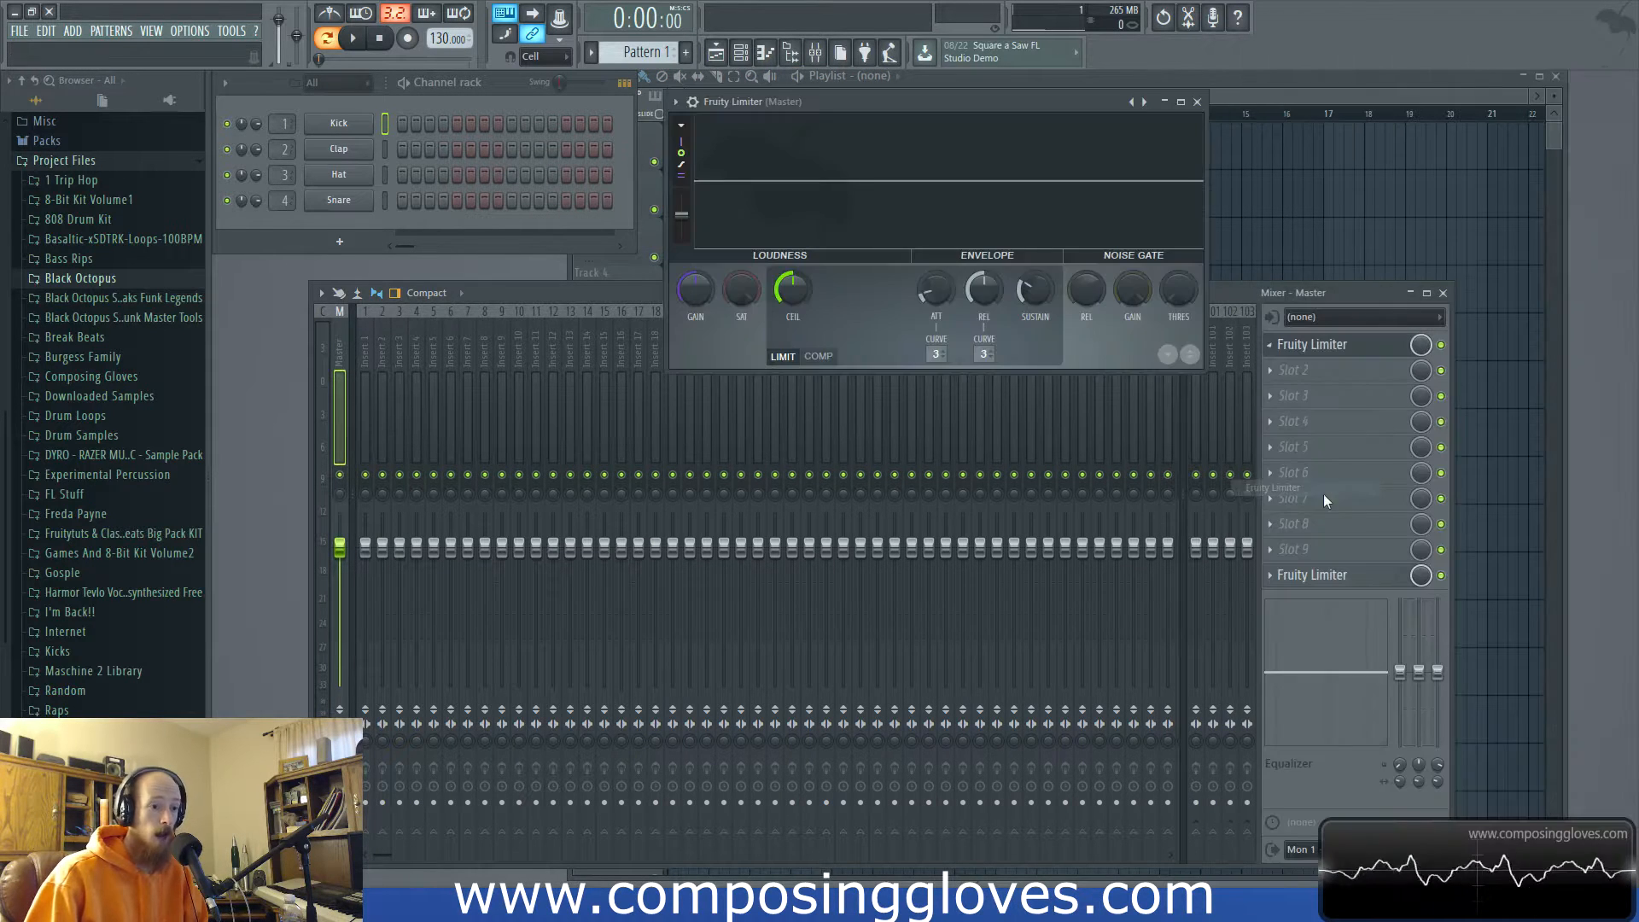
Try lowering the limiter's ceiling to about -3.2 dB and return it to 0 dB.
left_click_drag(954, 101, 780, 173)
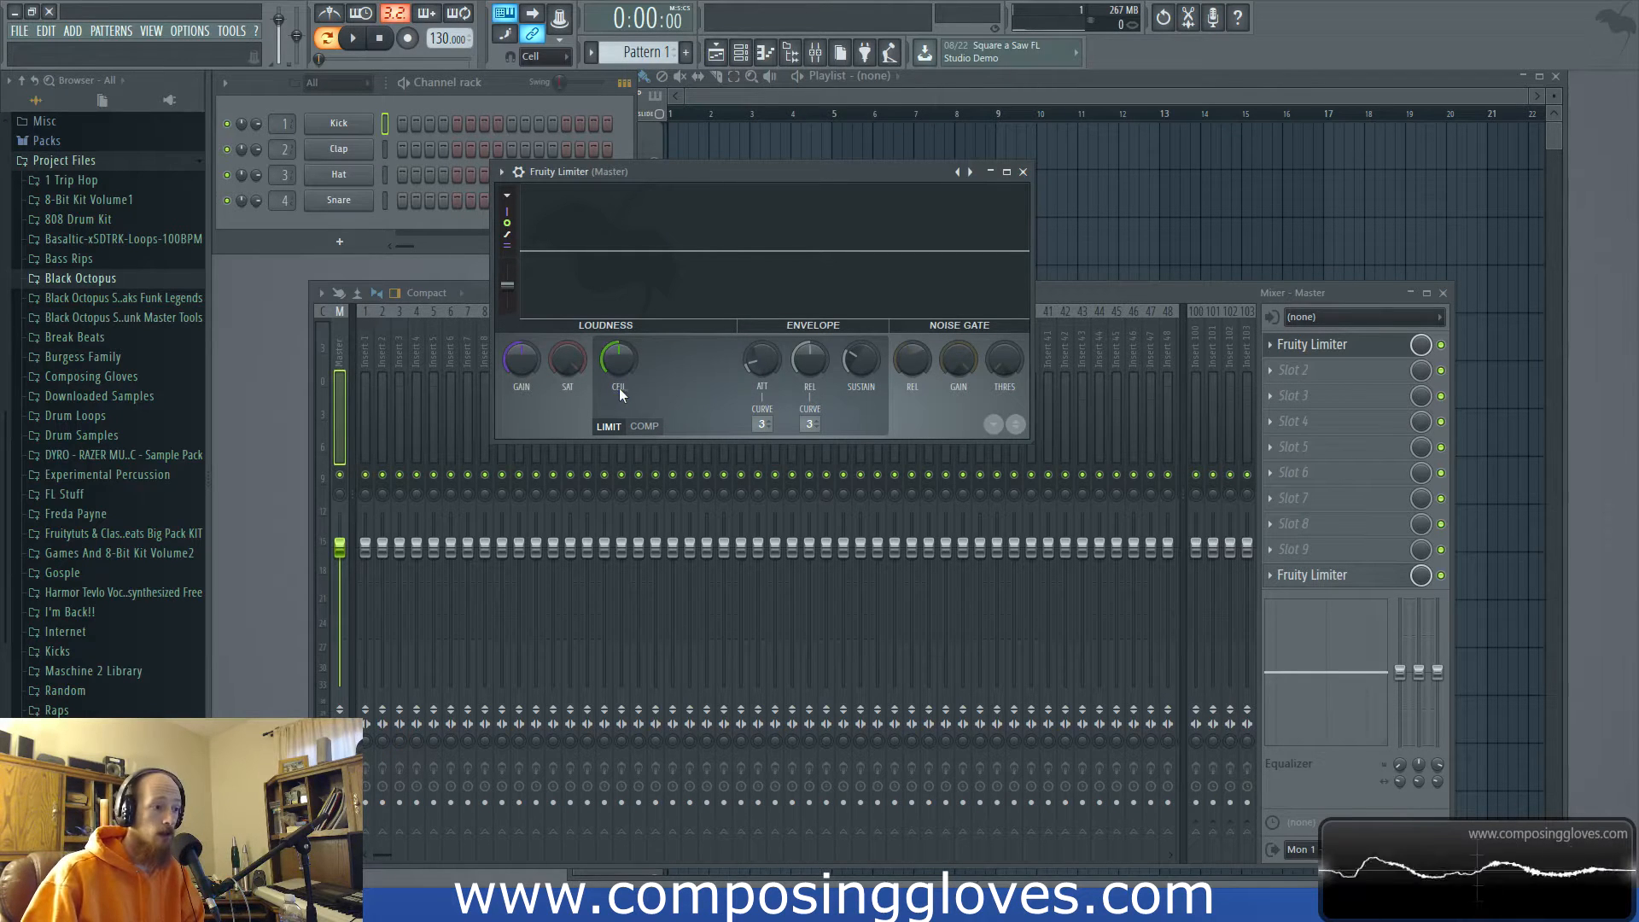
scroll(617, 367, "down", 5)
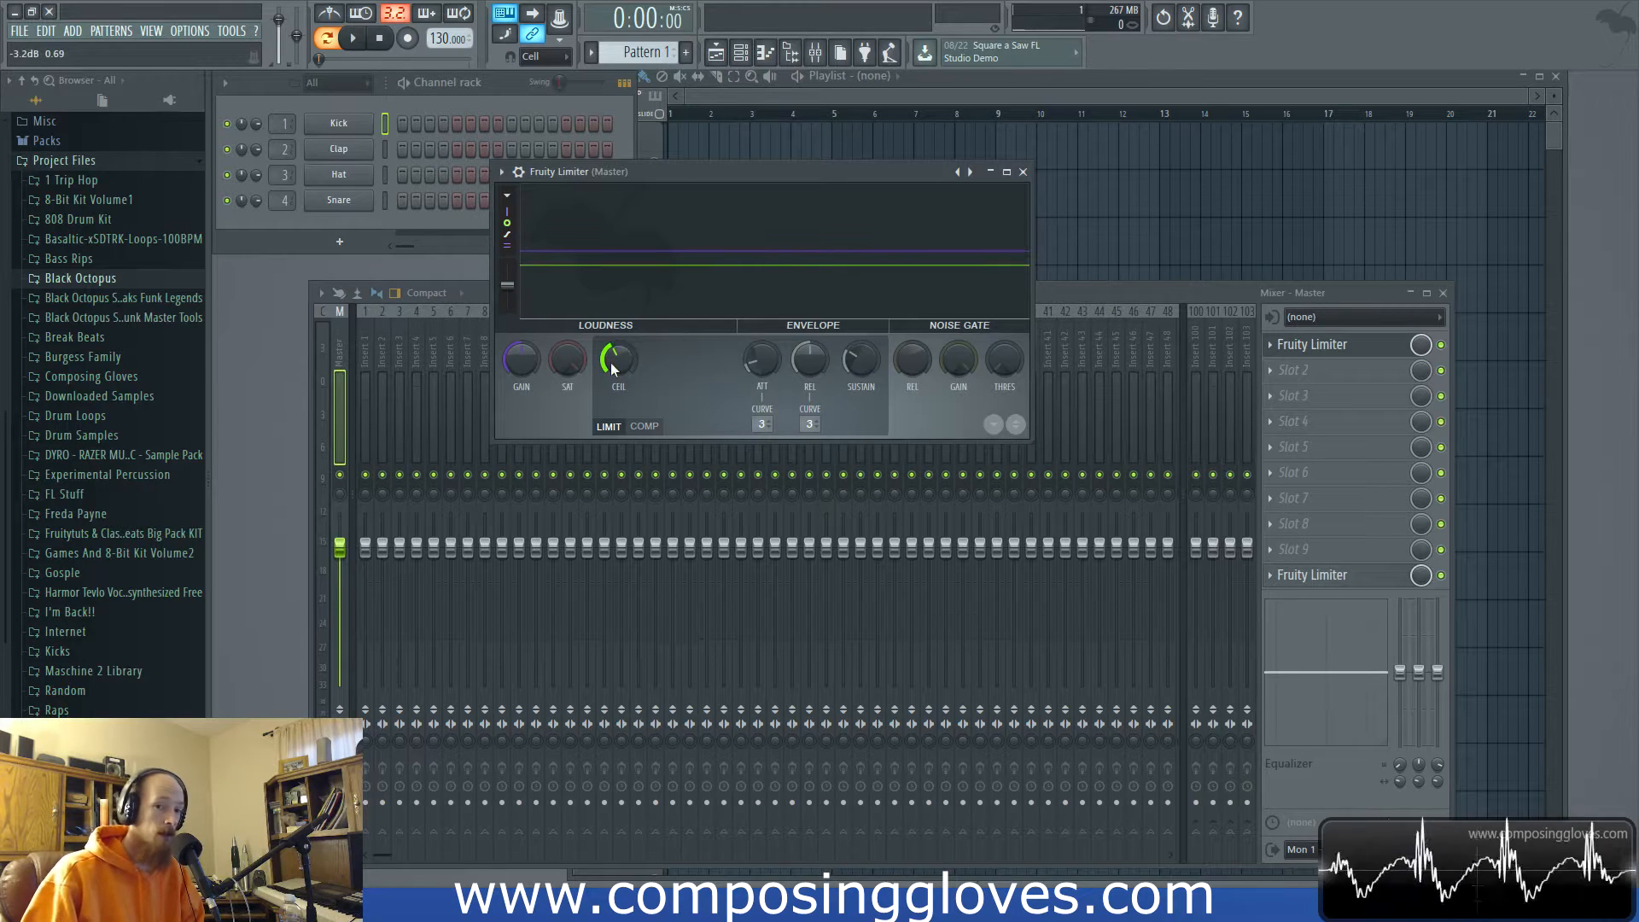
left_click_drag(613, 361, 613, 466)
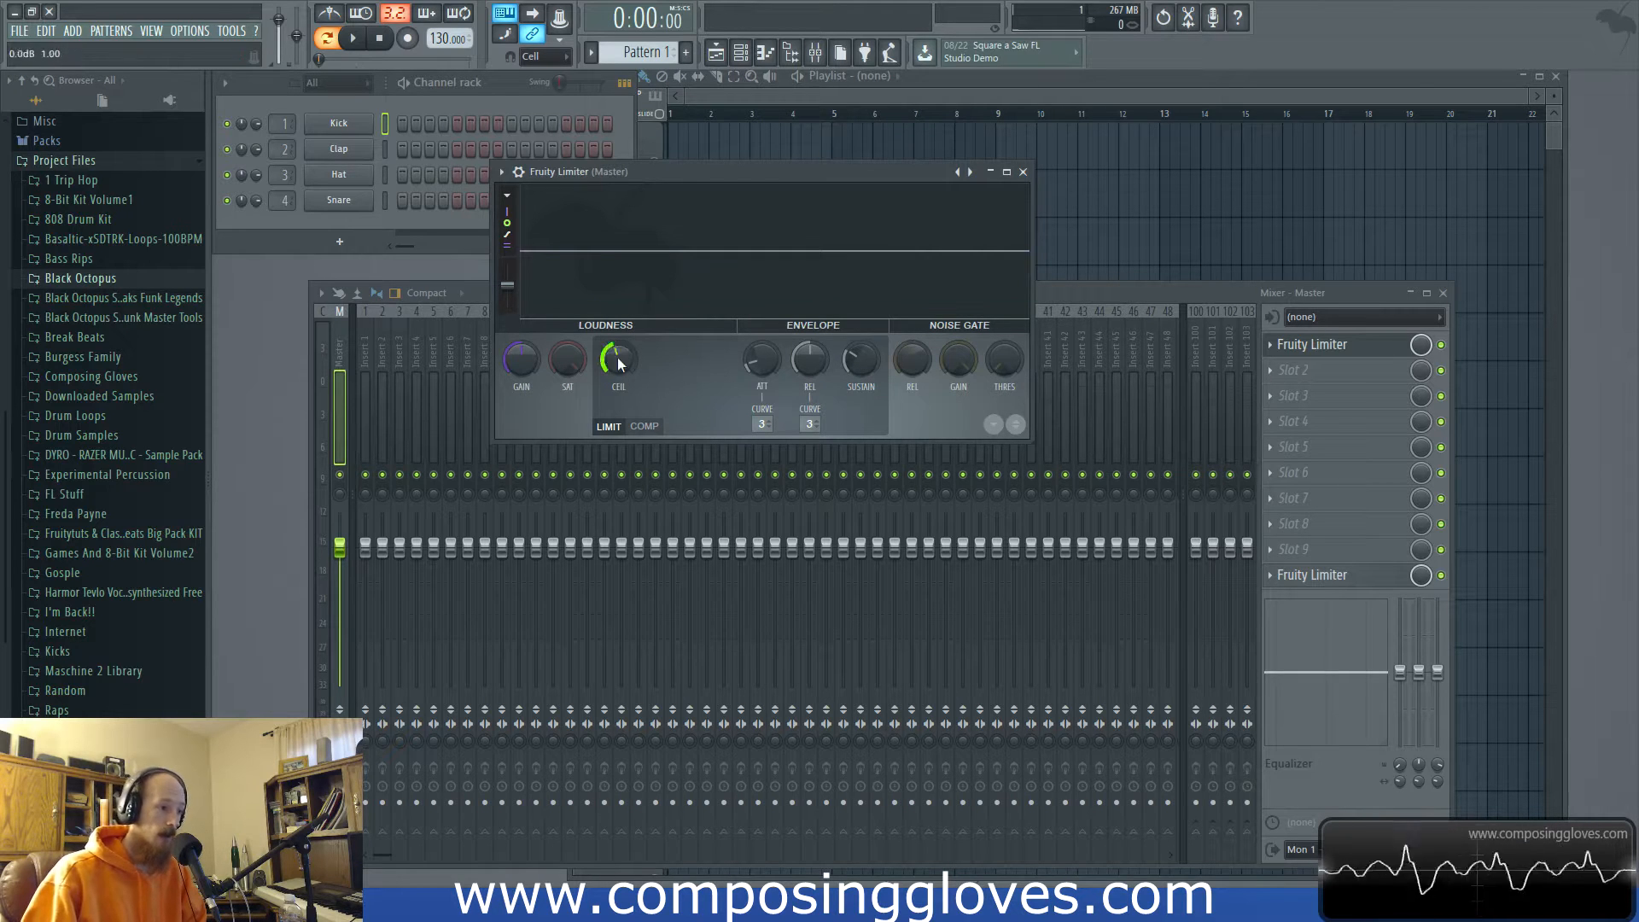
Add a Harmor synthesizer channel to the channel rack.
left_click(340, 242)
left_click(526, 161)
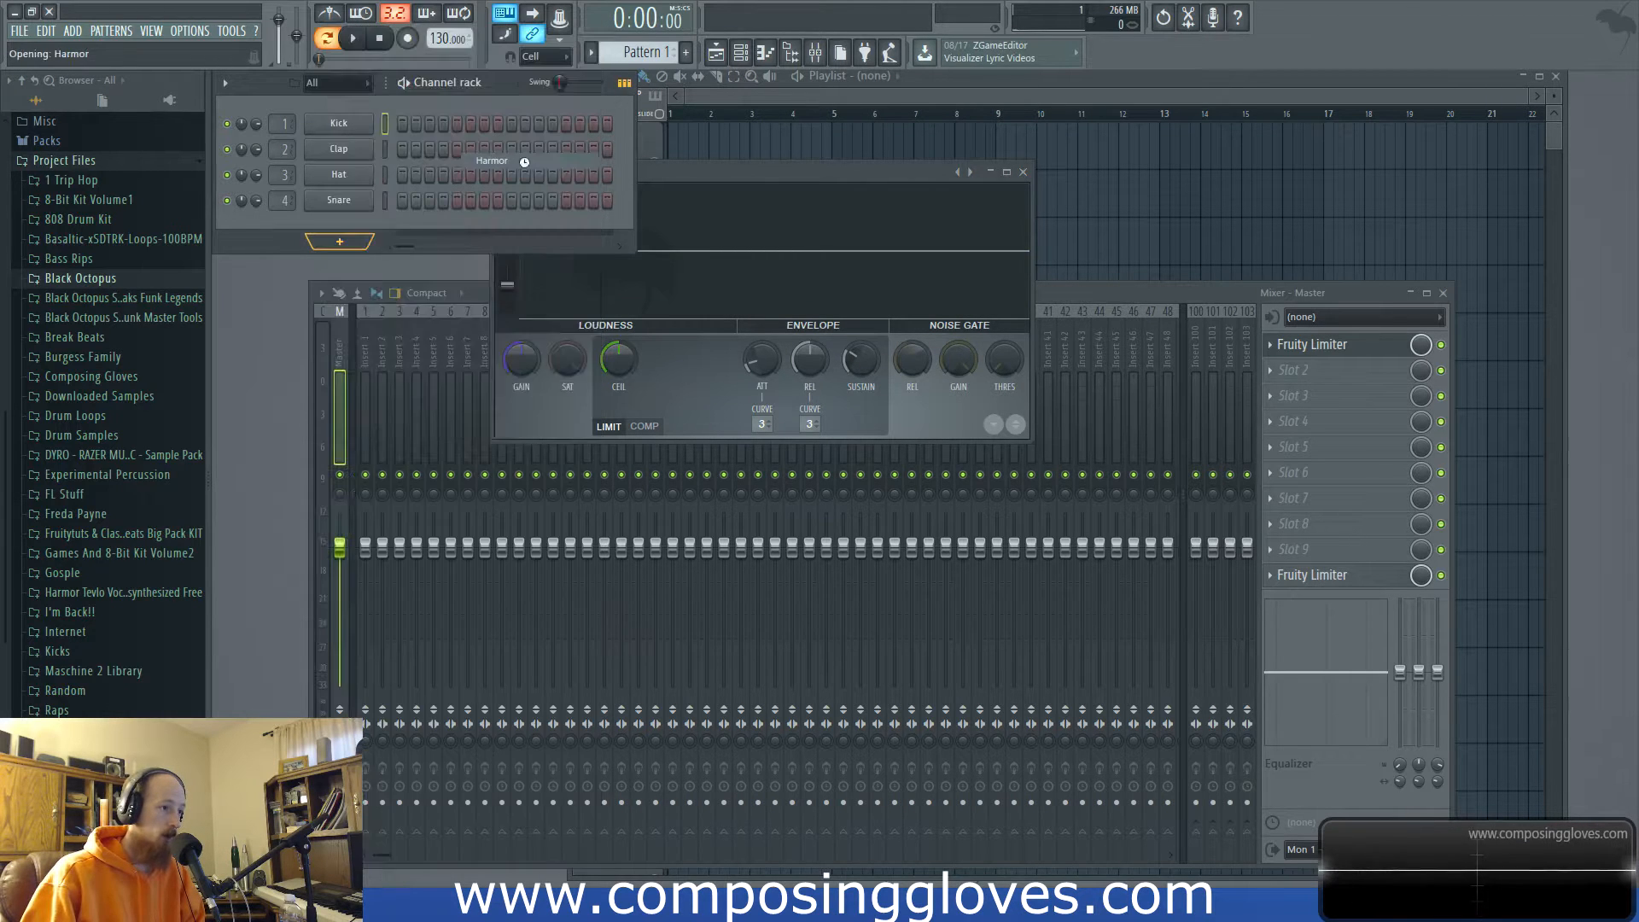
left_click_drag(736, 493, 775, 531)
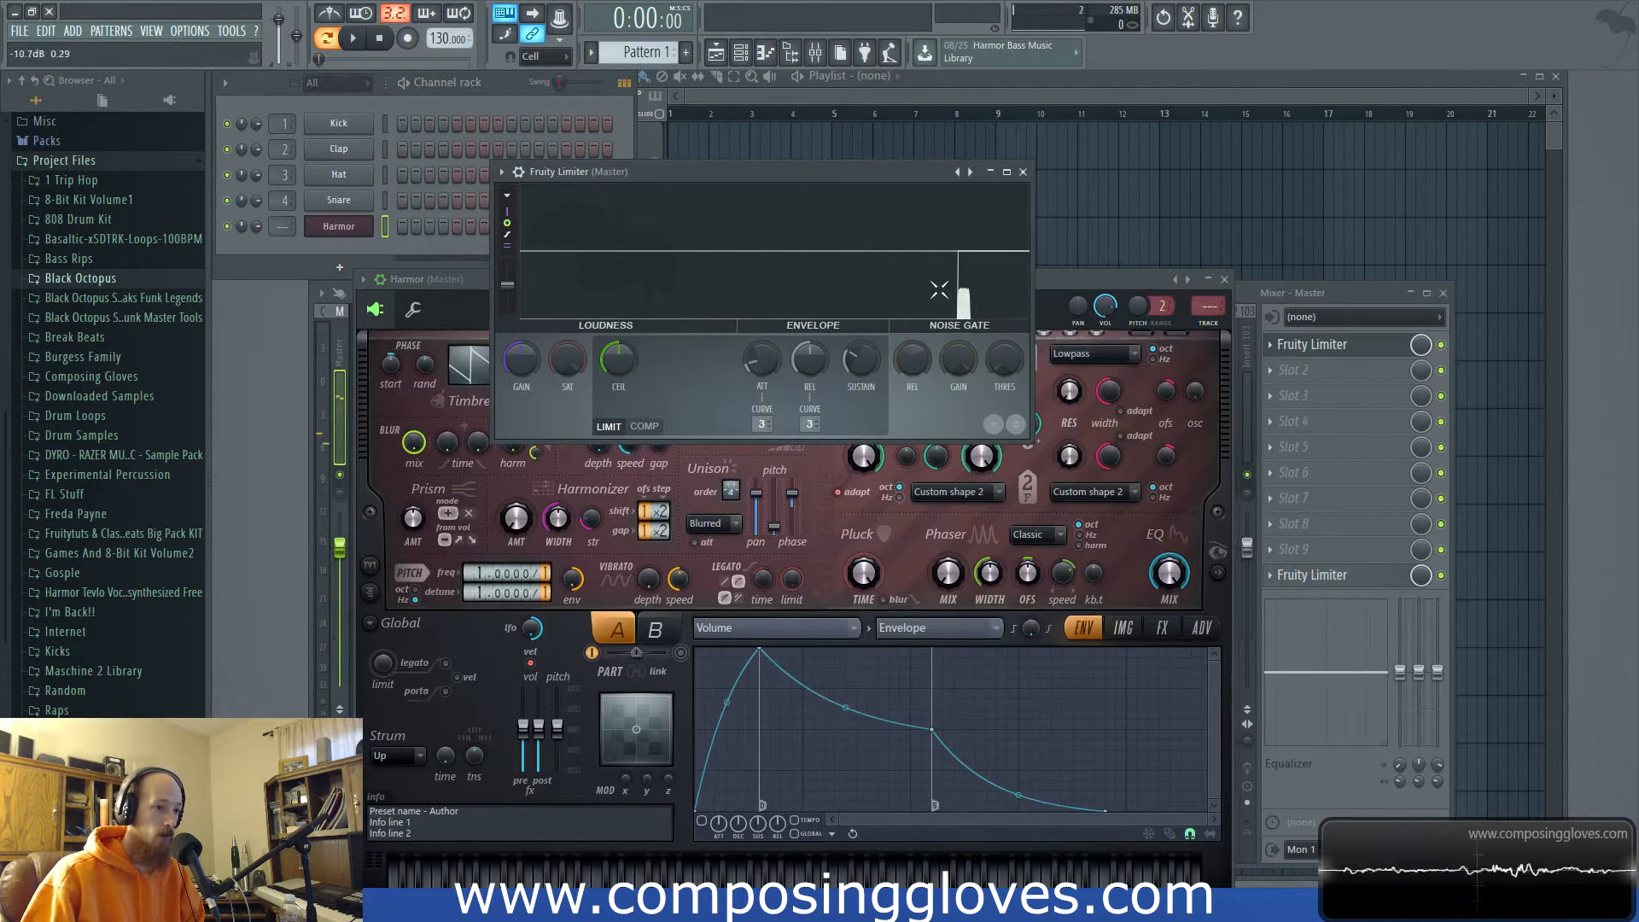
Try a limiter ceiling of about -22 dB on the Harmor sound and reset the ceiling to its default.
left_click_drag(618, 359, 618, 405)
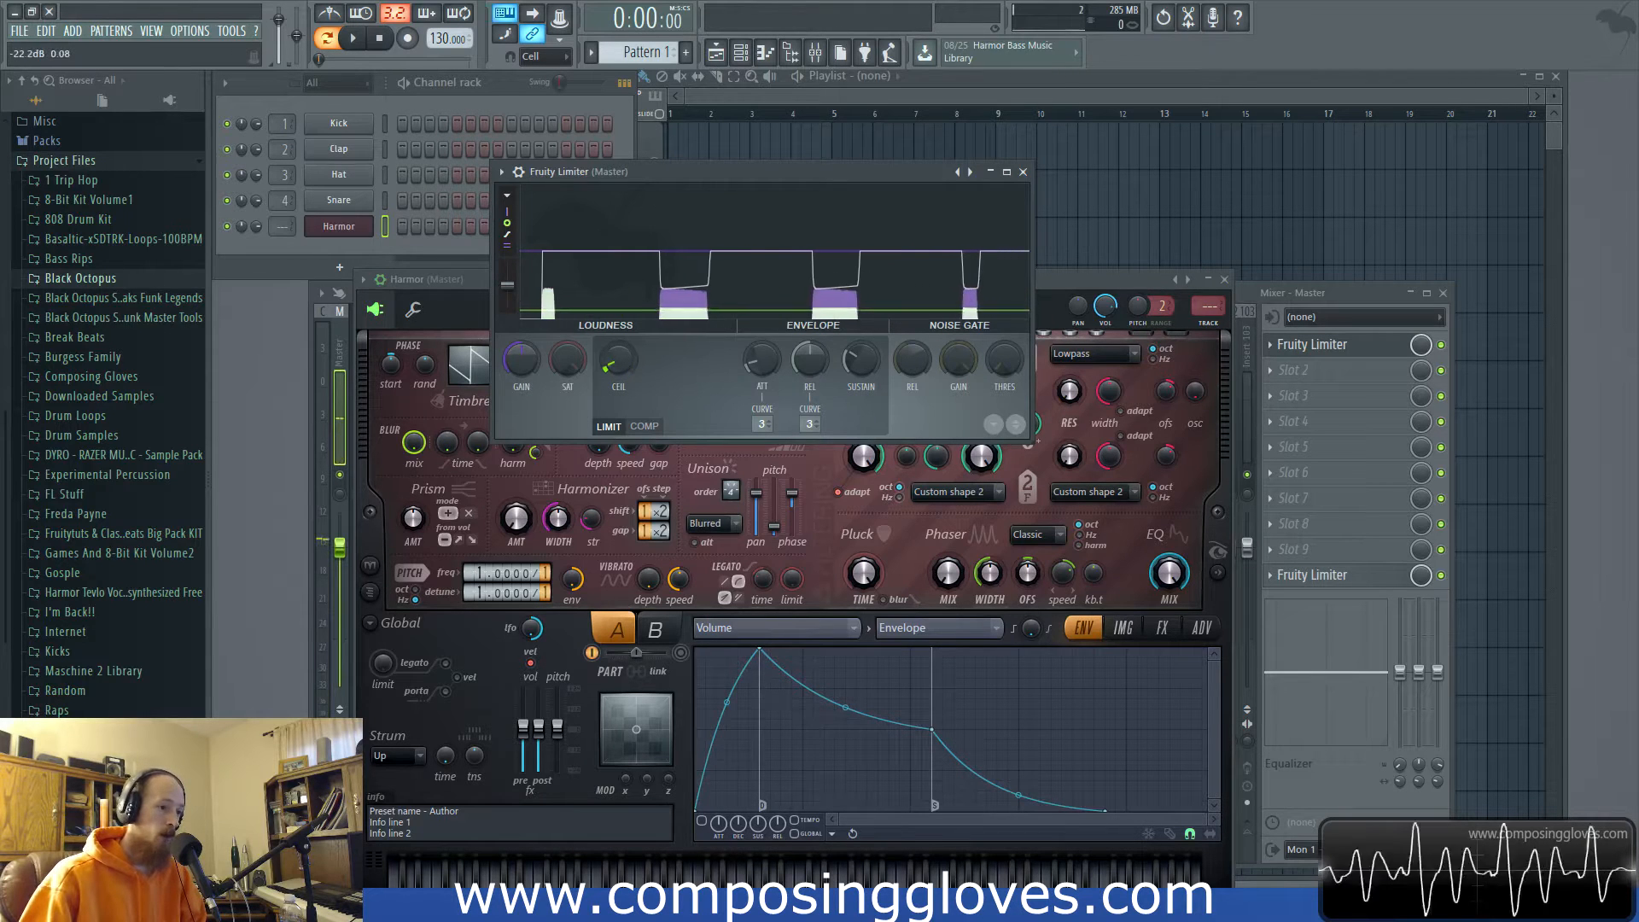
left_click(626, 364, "alt")
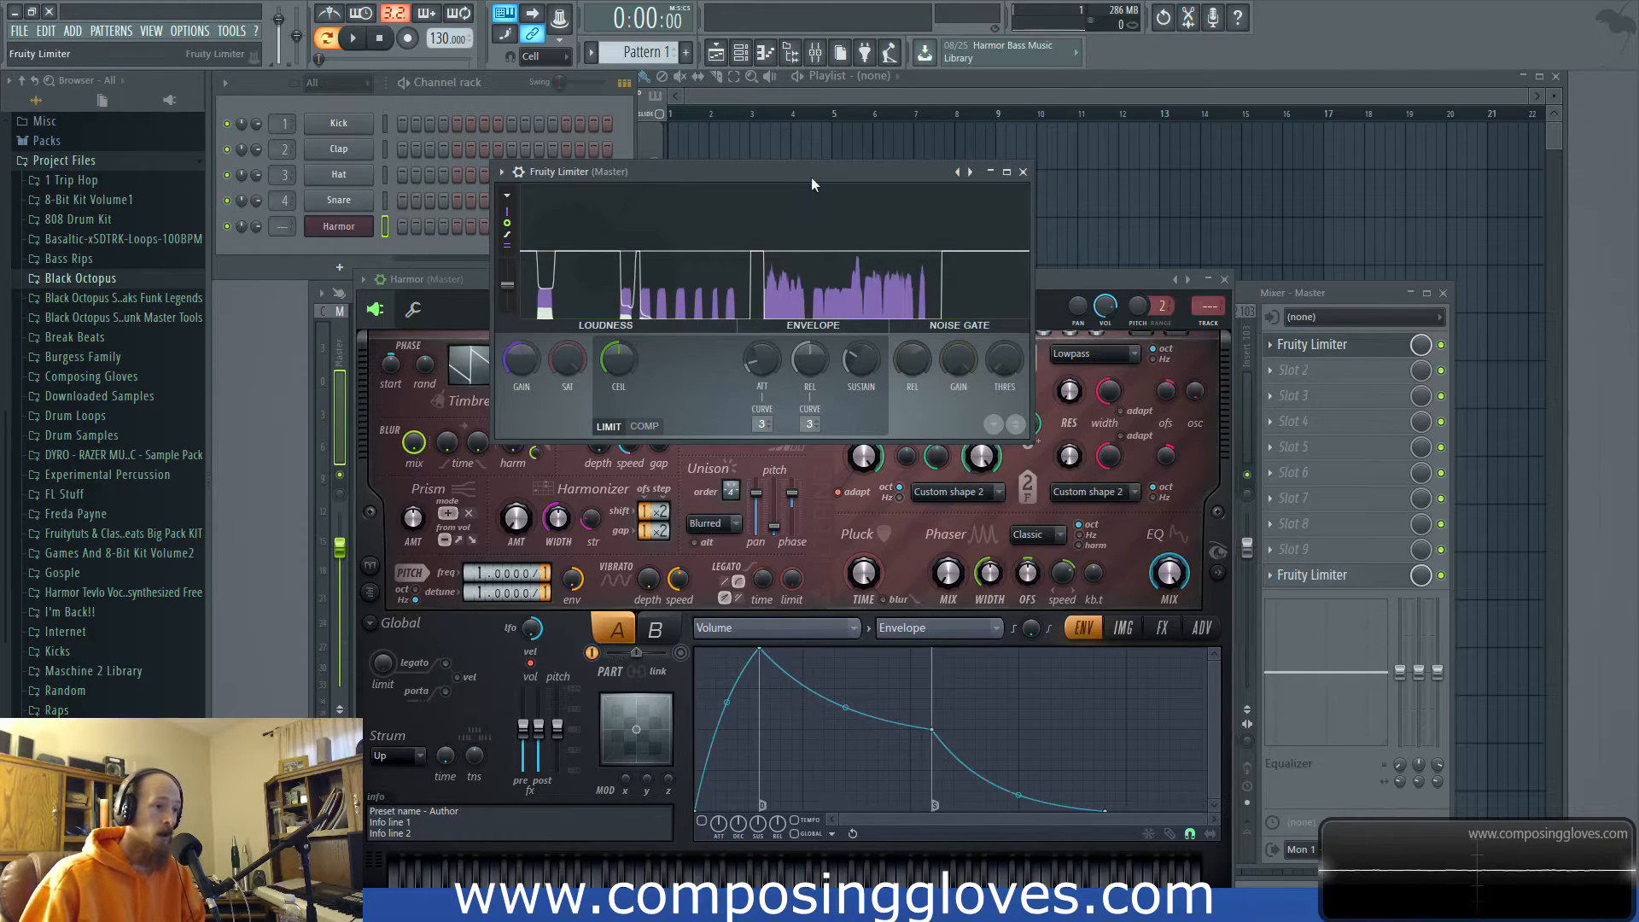
left_click_drag(812, 181, 810, 112)
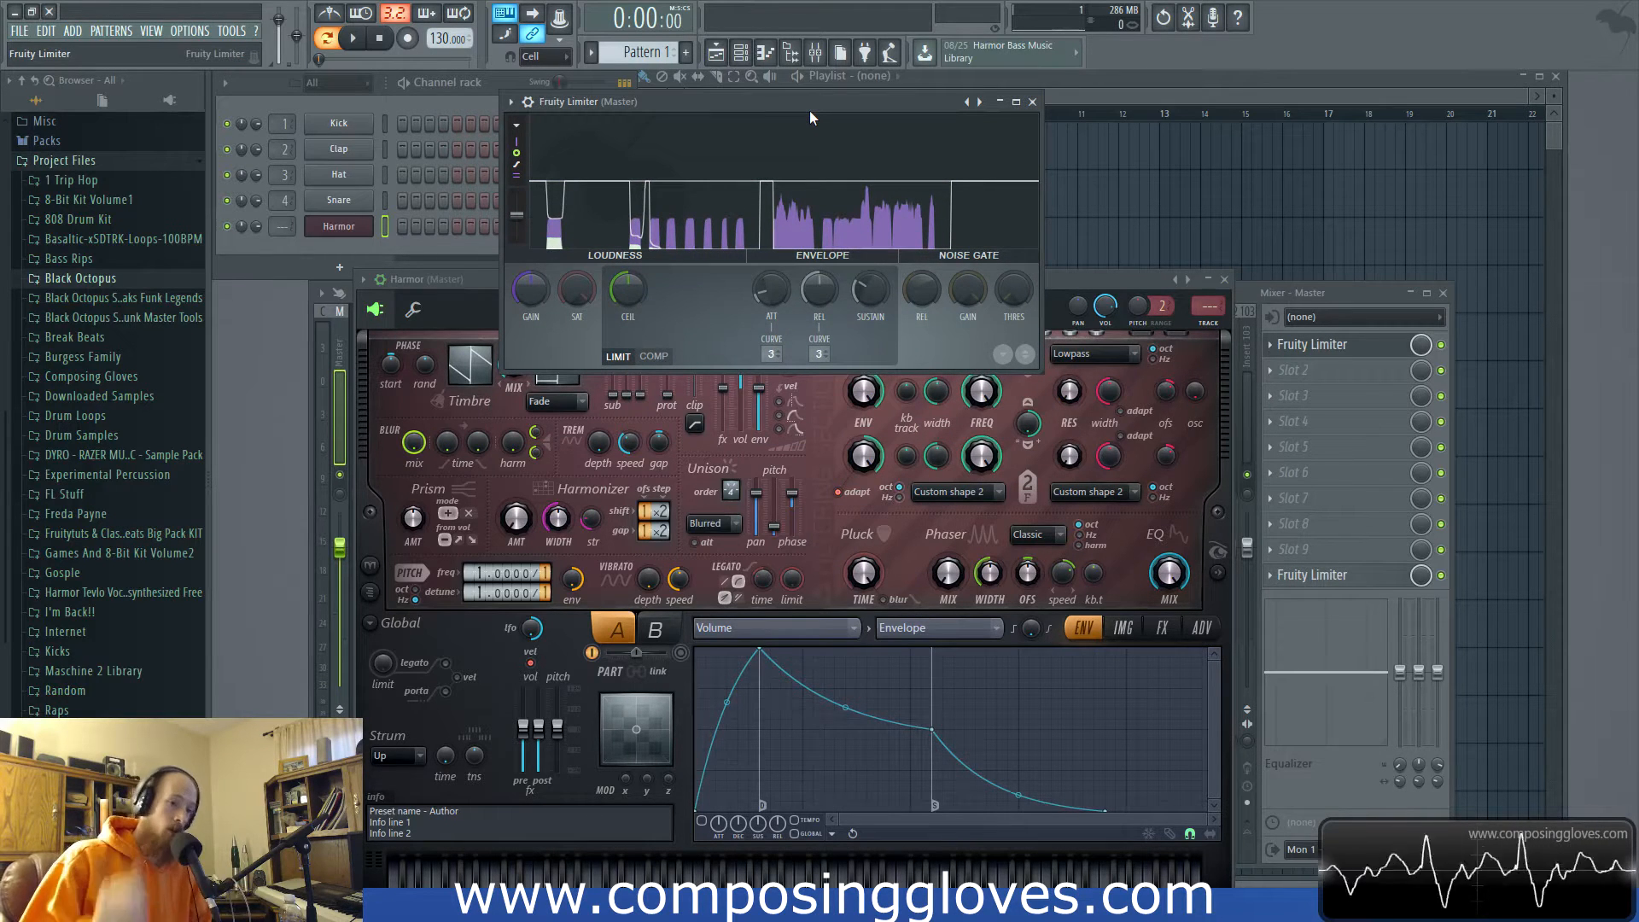
Check the master track's effect slots and try a slightly lower ceiling on its limiter.
left_click(319, 289)
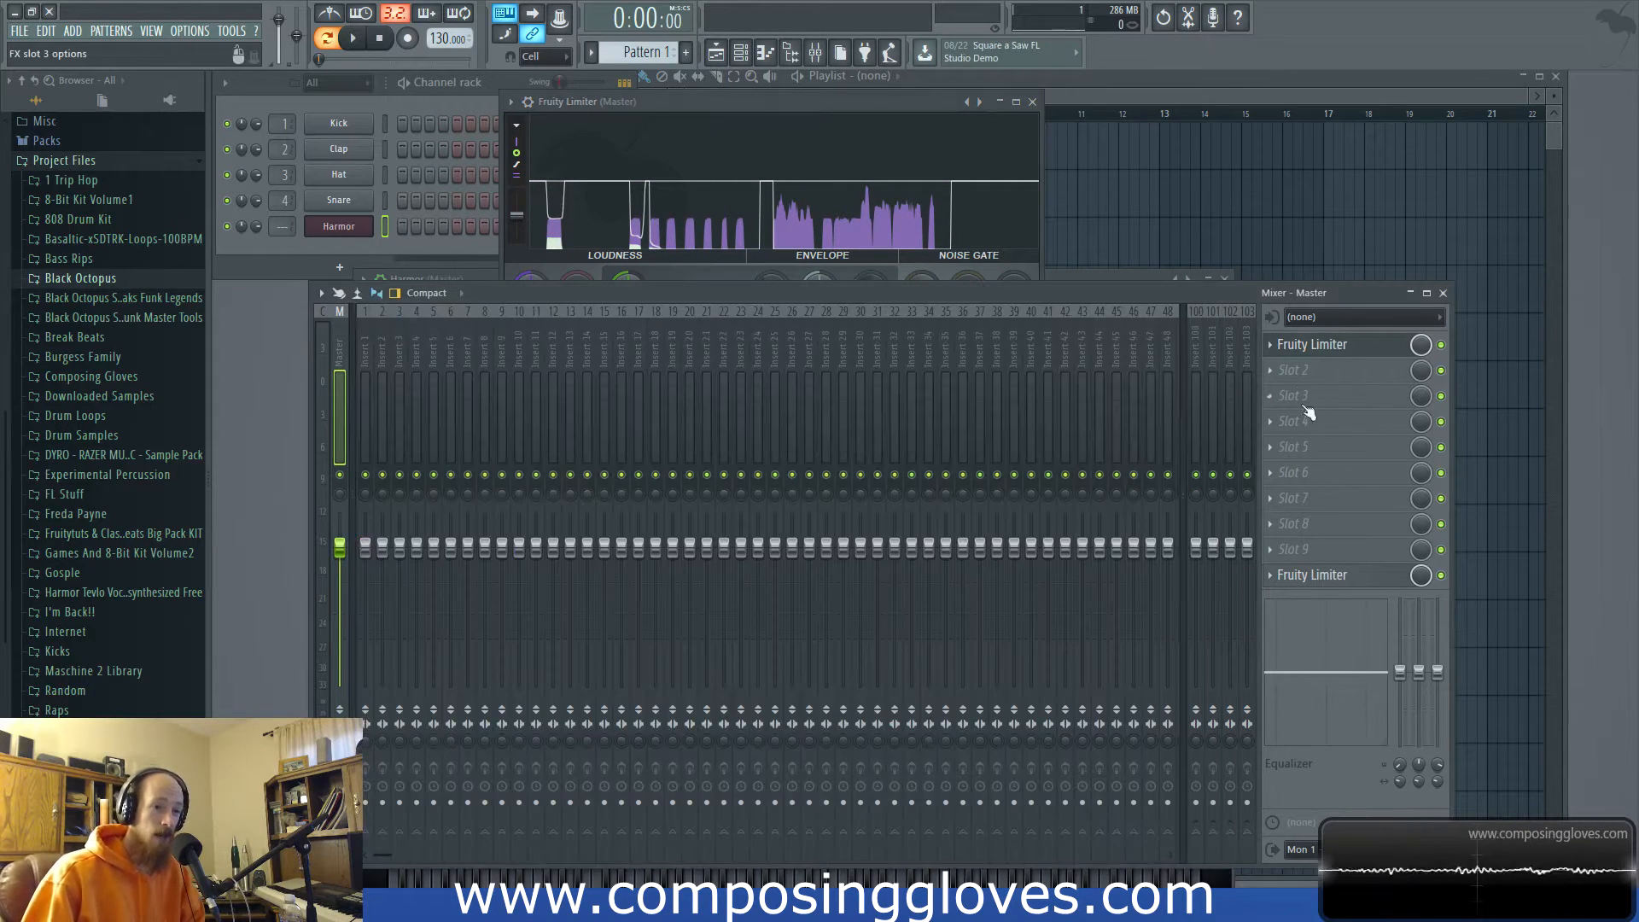
left_click(755, 120)
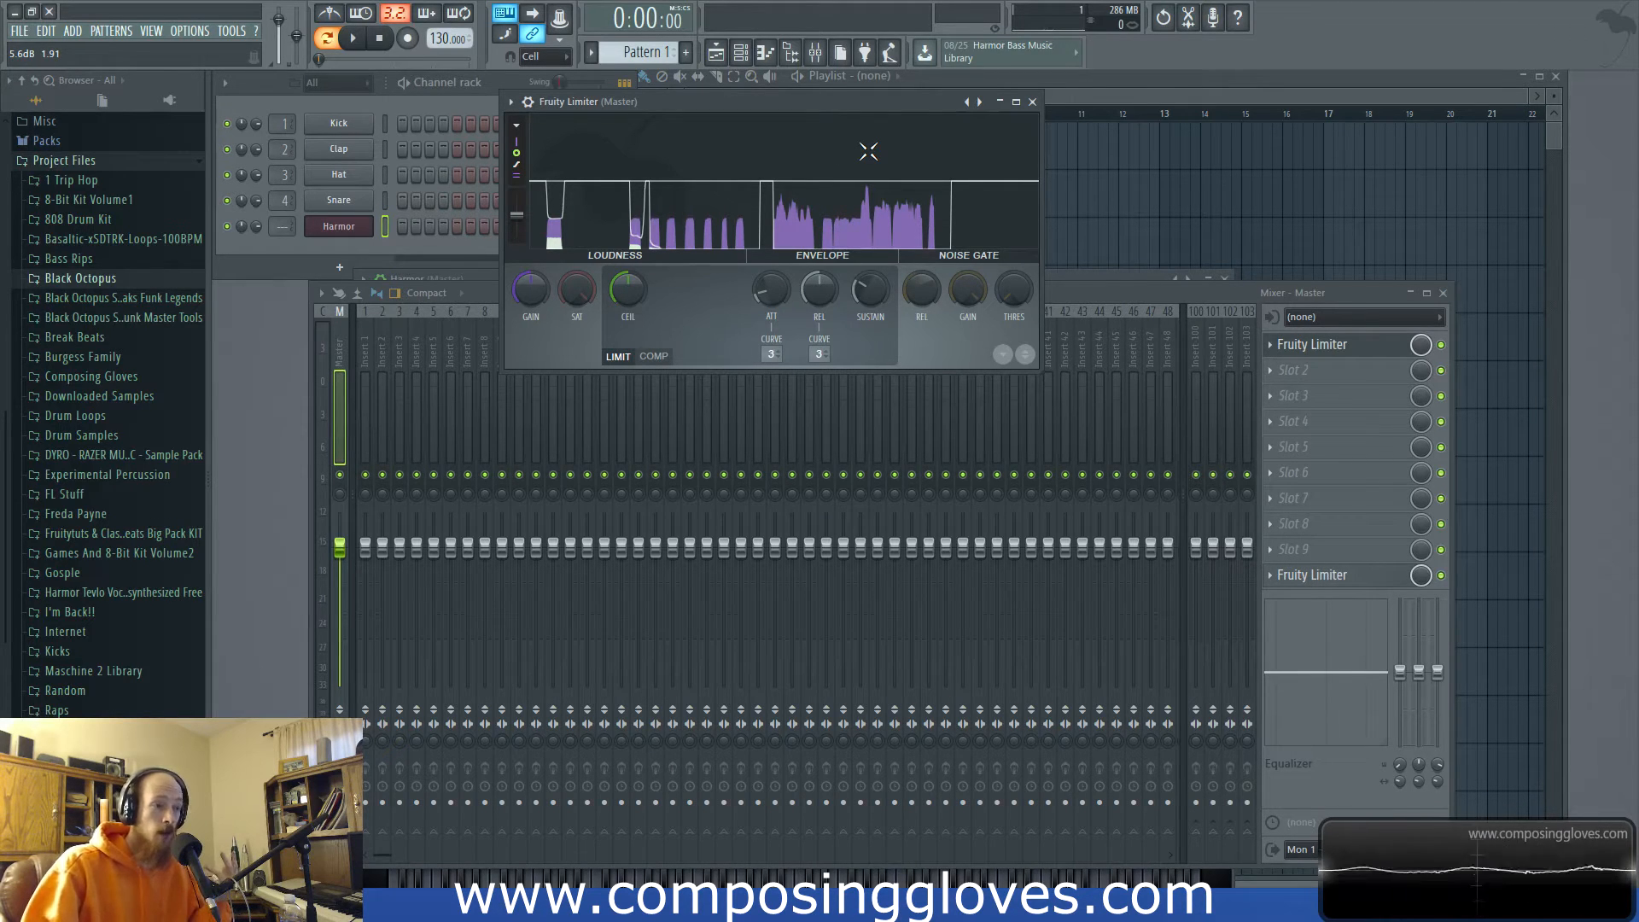
left_click_drag(846, 117, 840, 144)
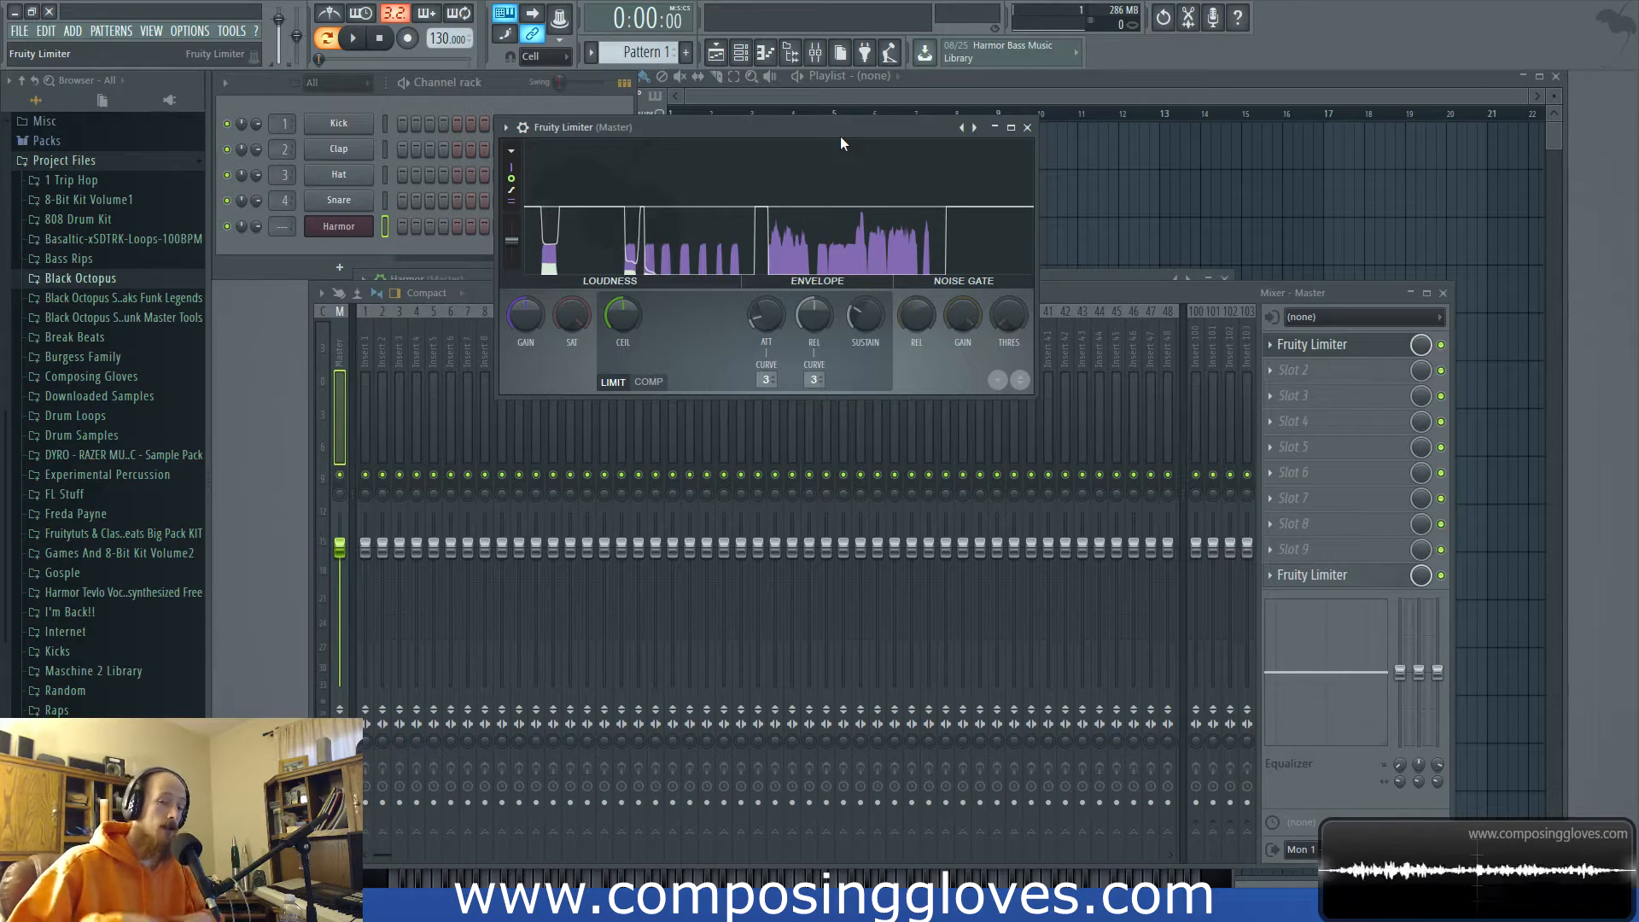
left_click_drag(622, 316, 622, 329)
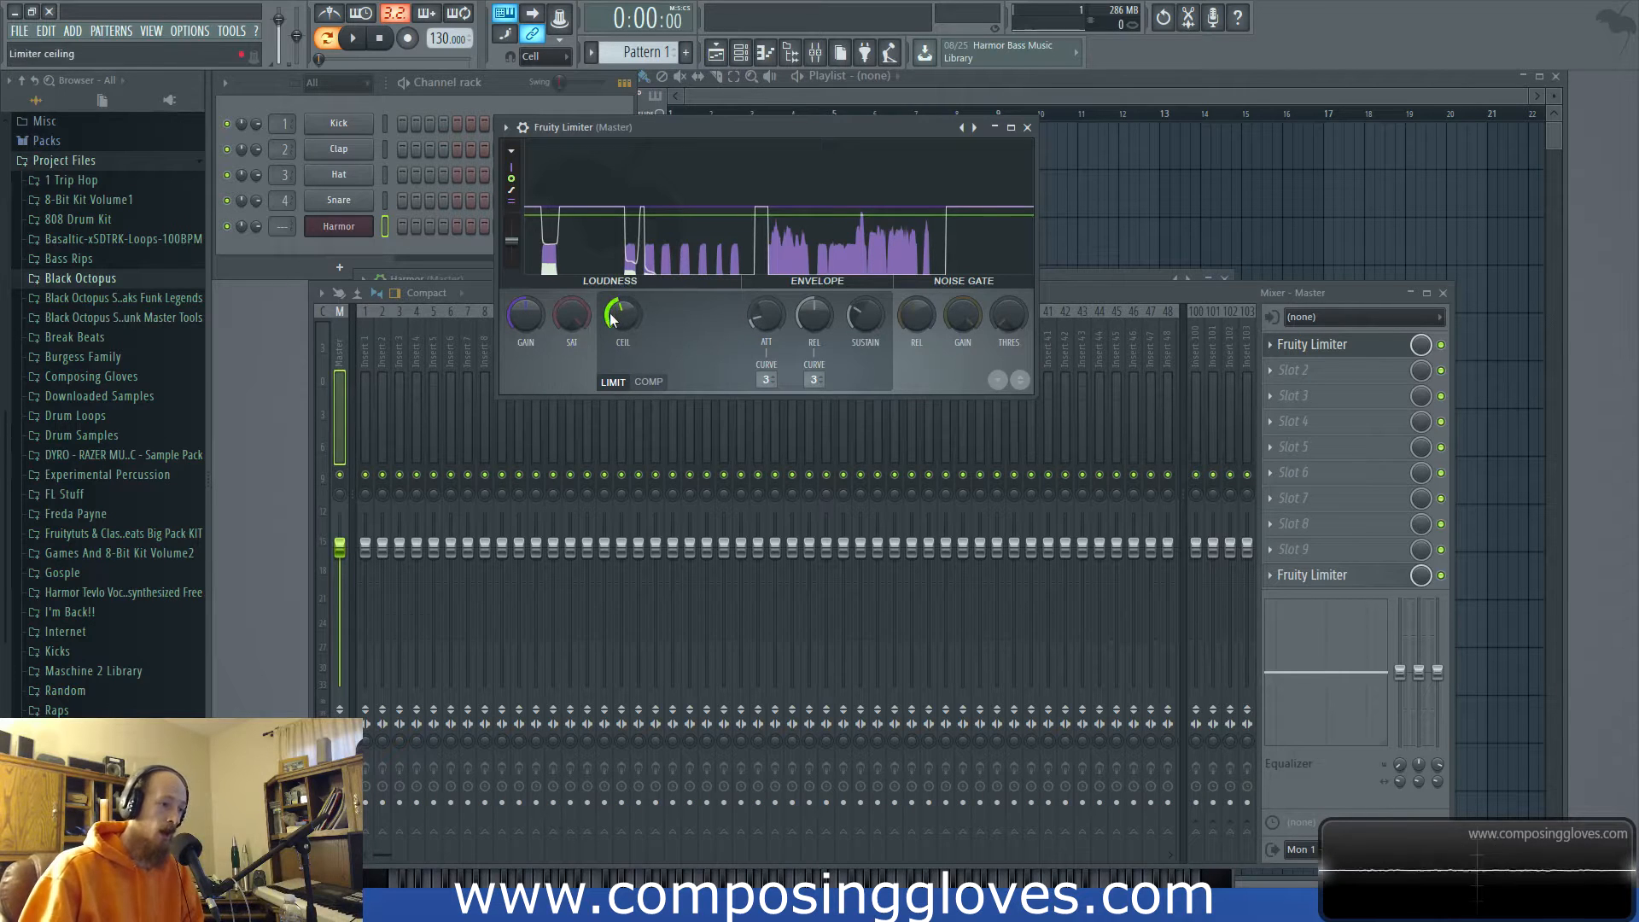
Compare the master track in the mixer with the level display of its Fruity Limiter.
left_click(344, 363)
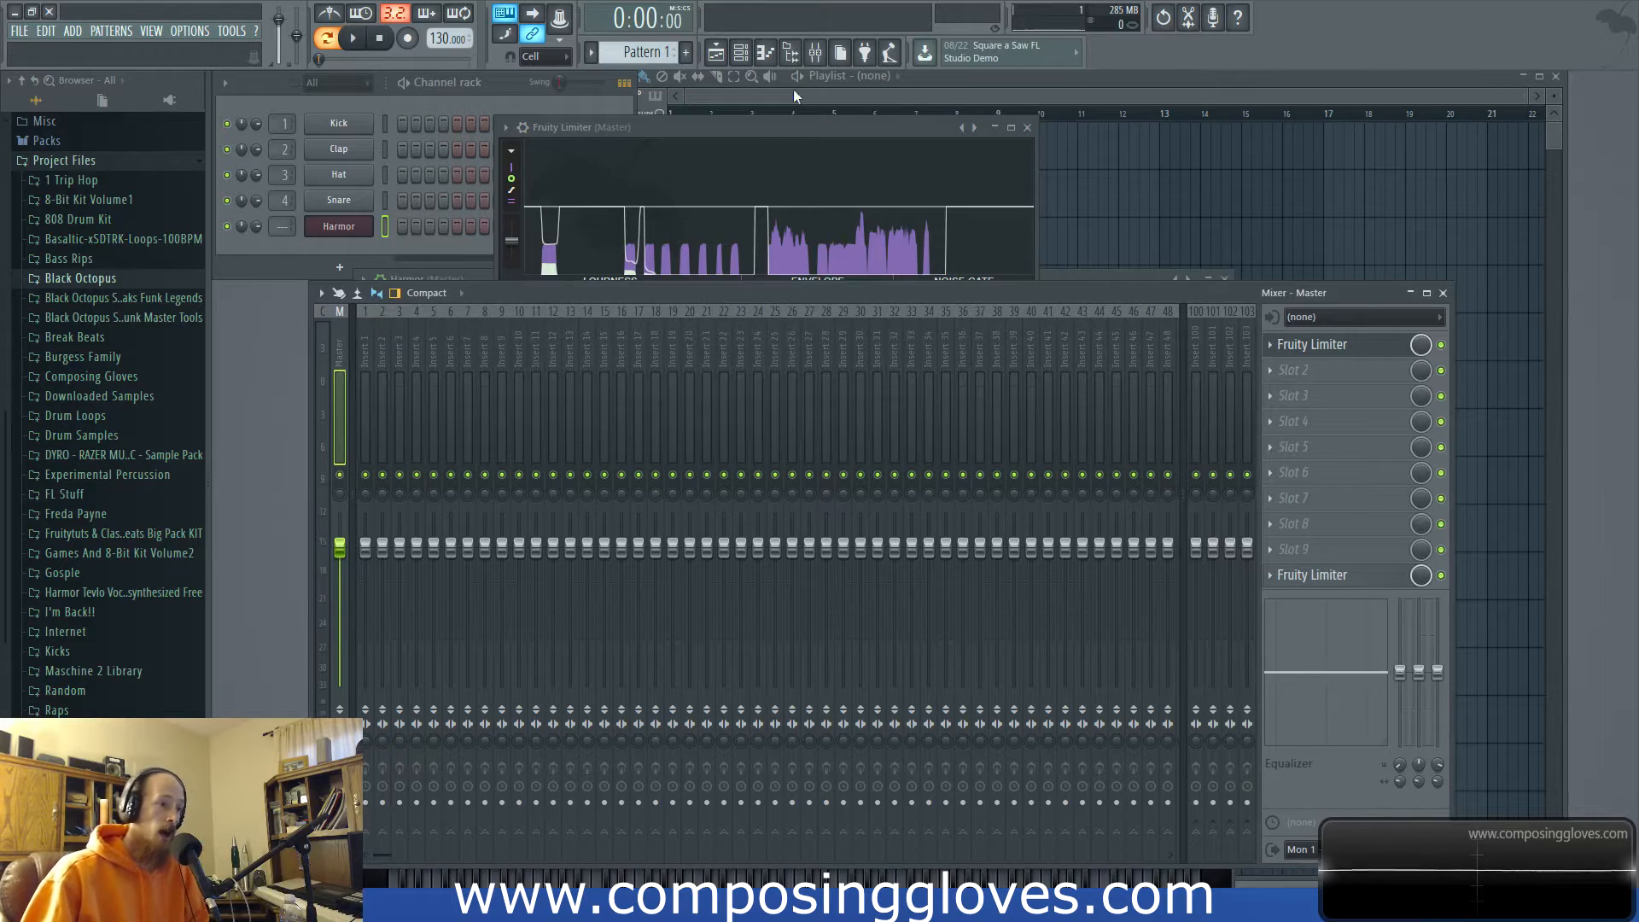
left_click(712, 219)
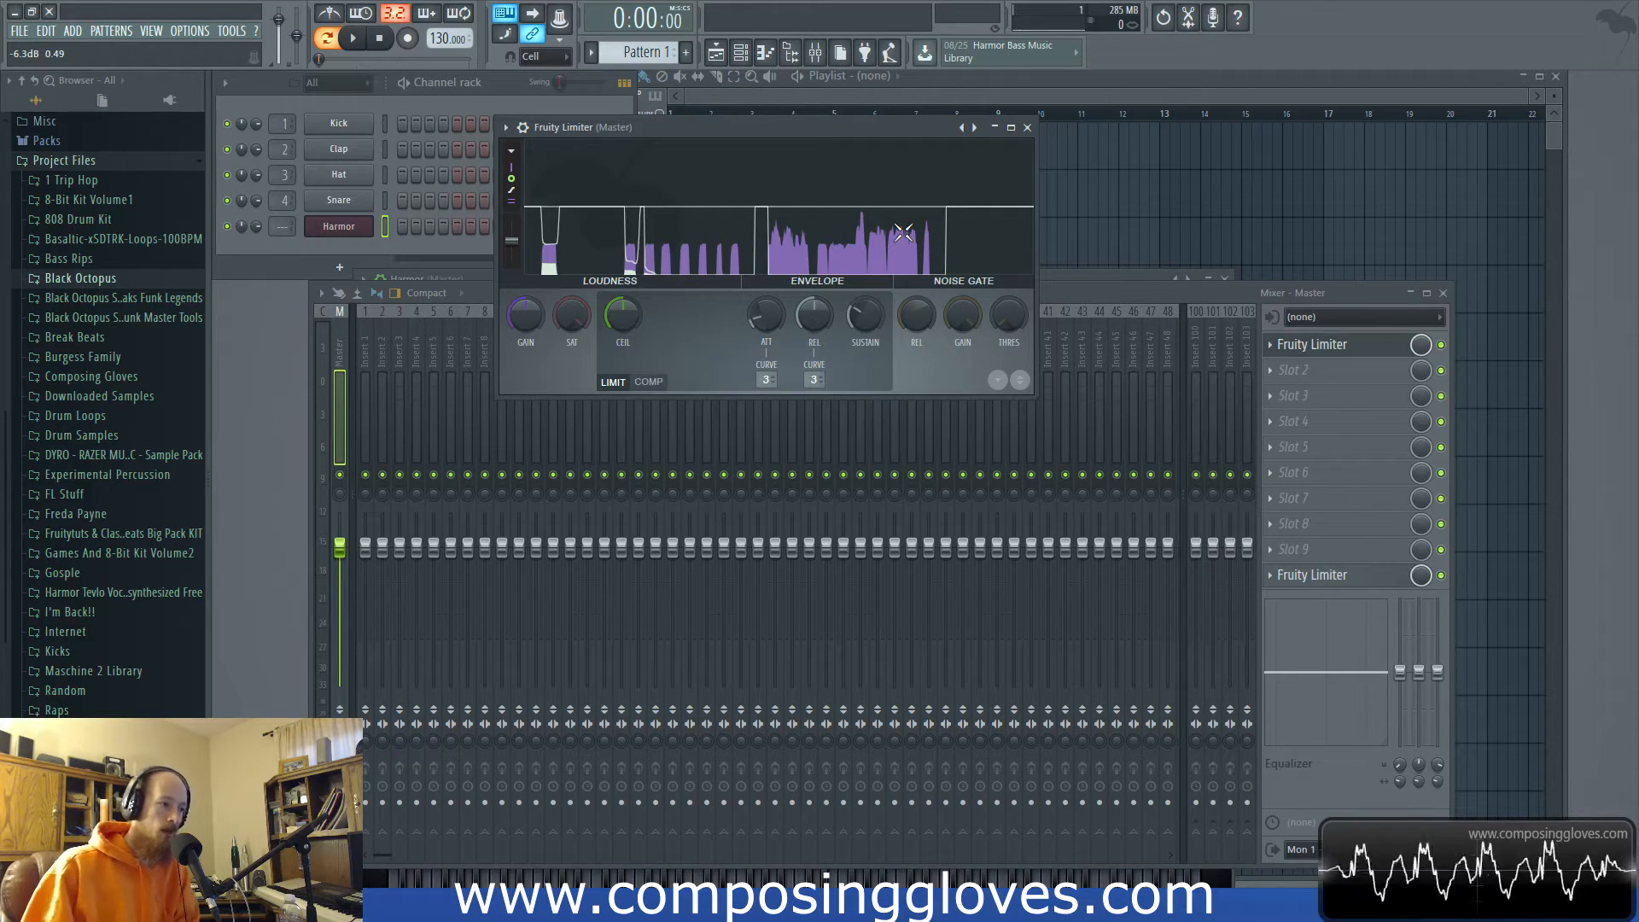
left_click(339, 357)
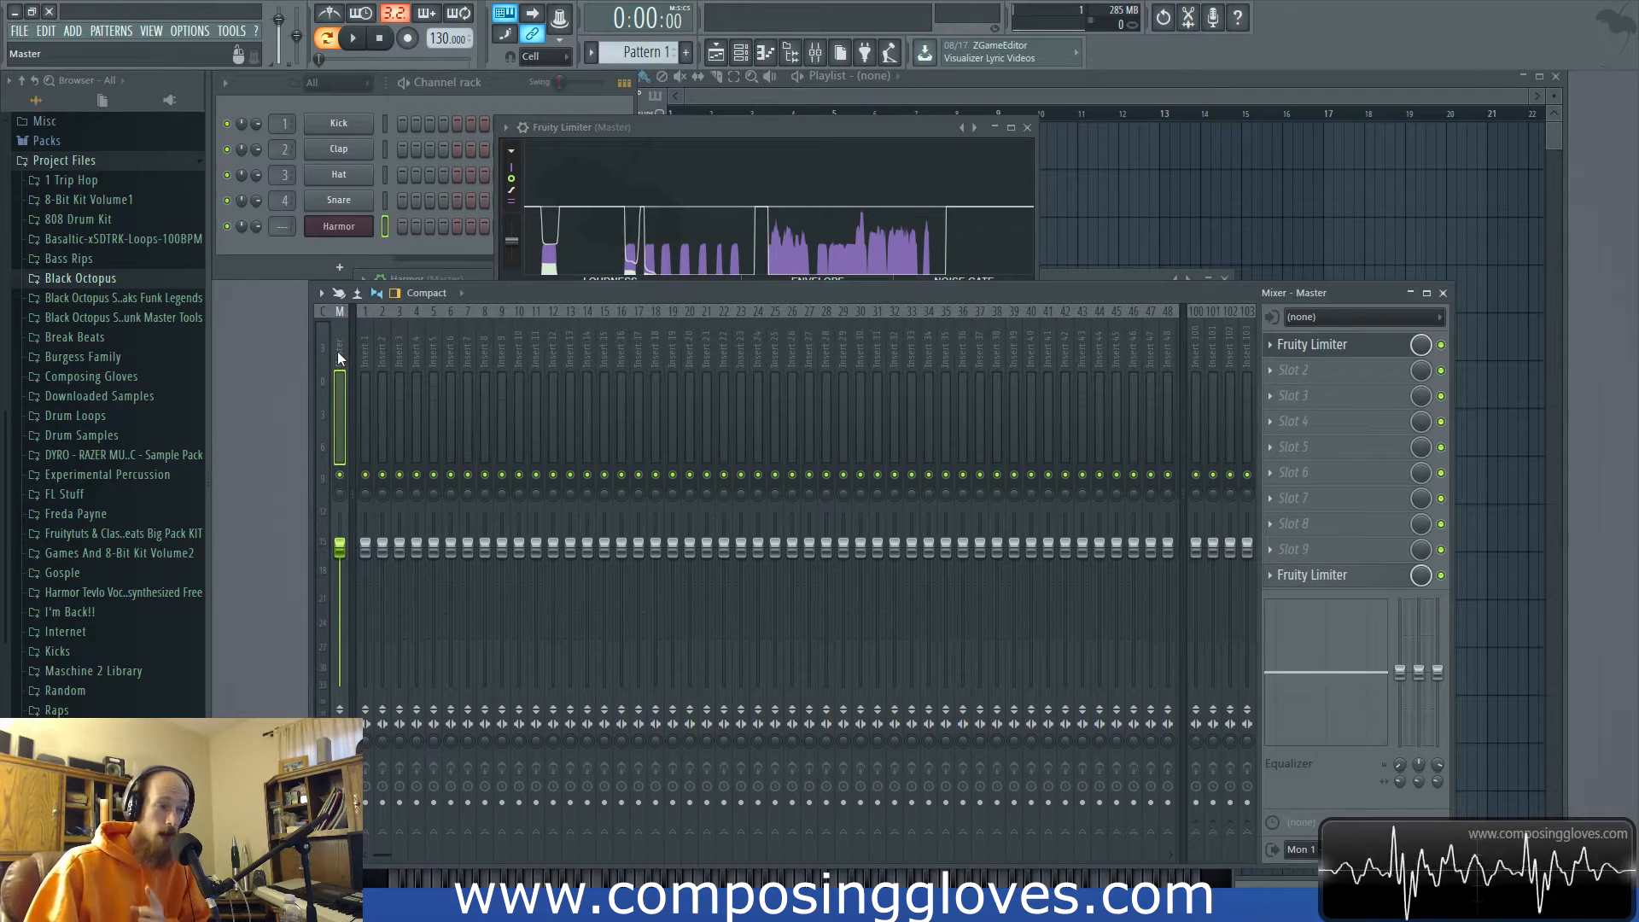
left_click(747, 224)
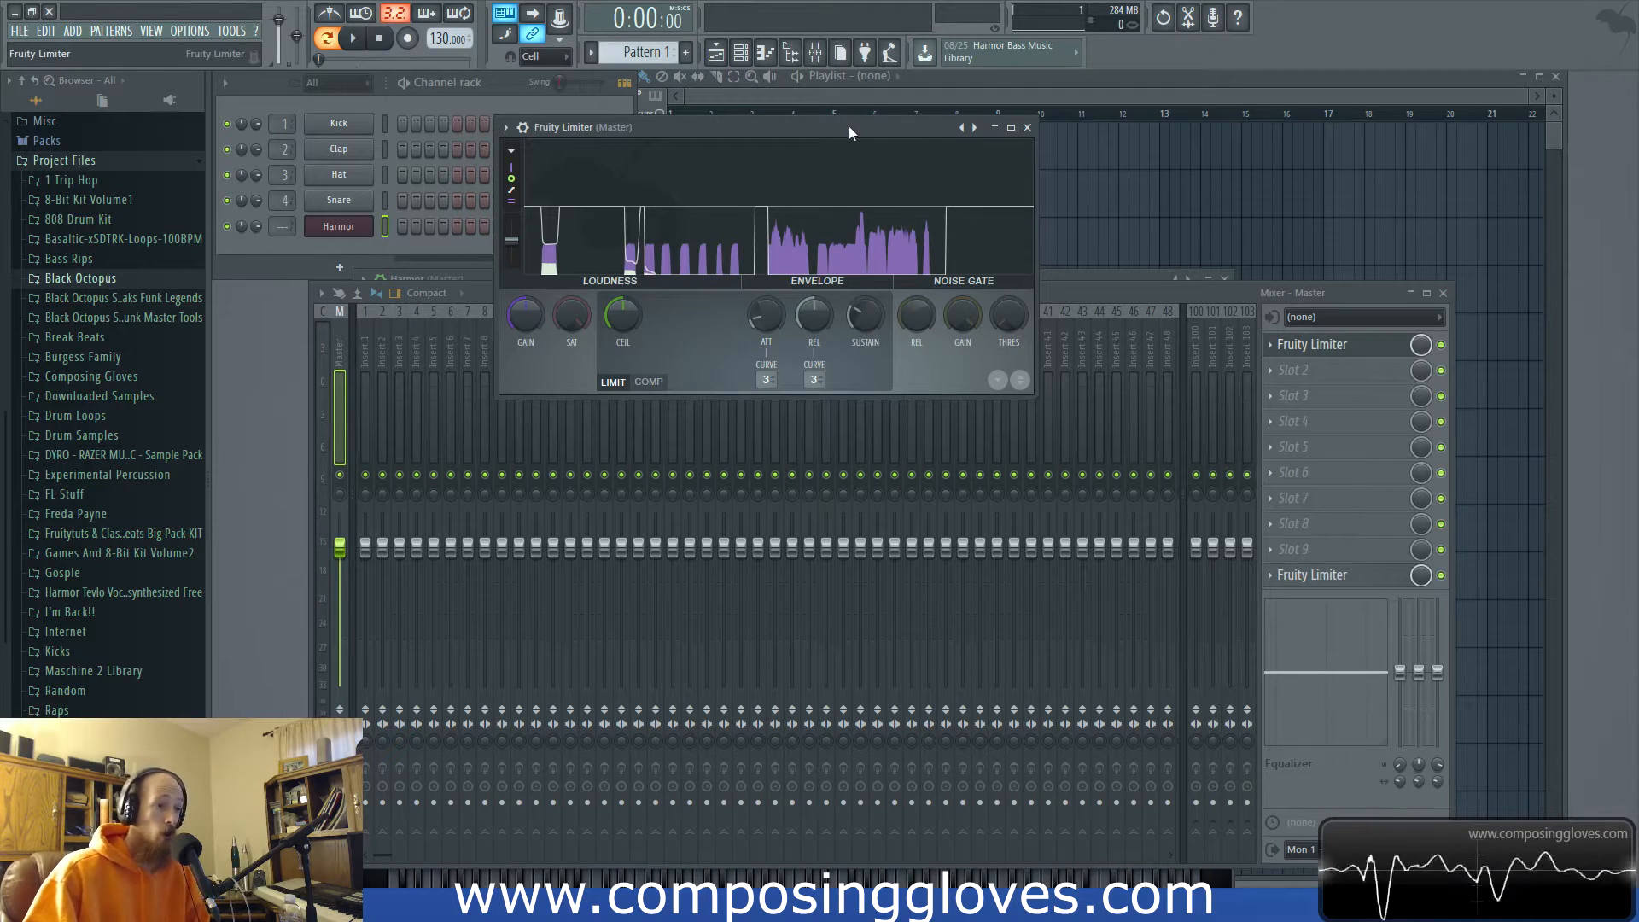
left_click_drag(849, 126, 870, 128)
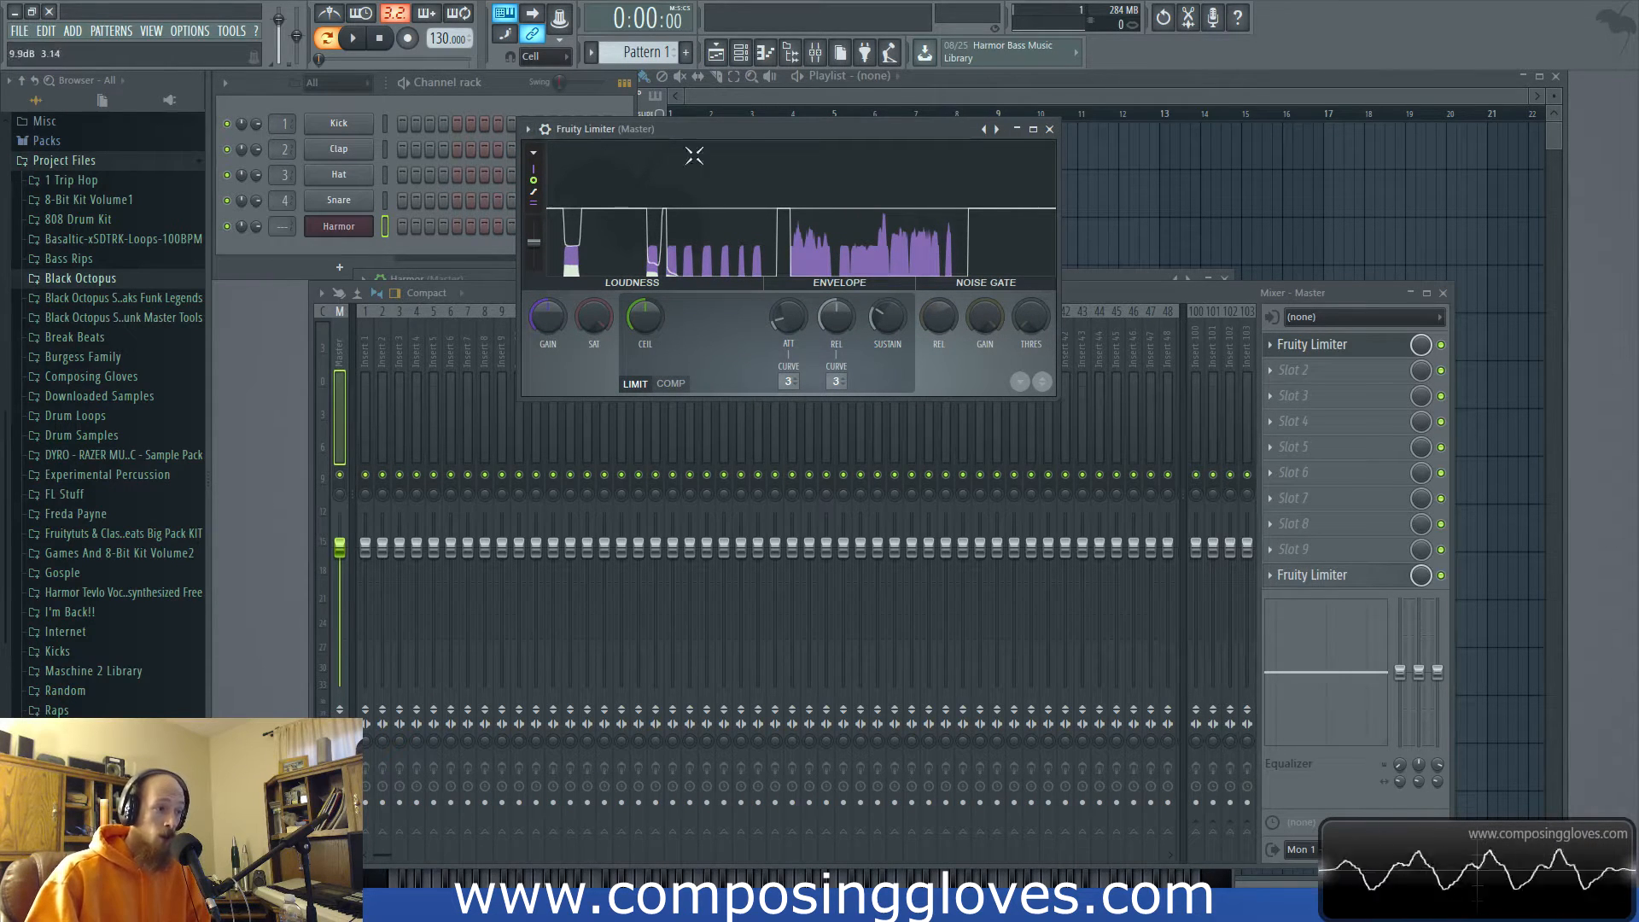
left_click_drag(741, 129, 734, 134)
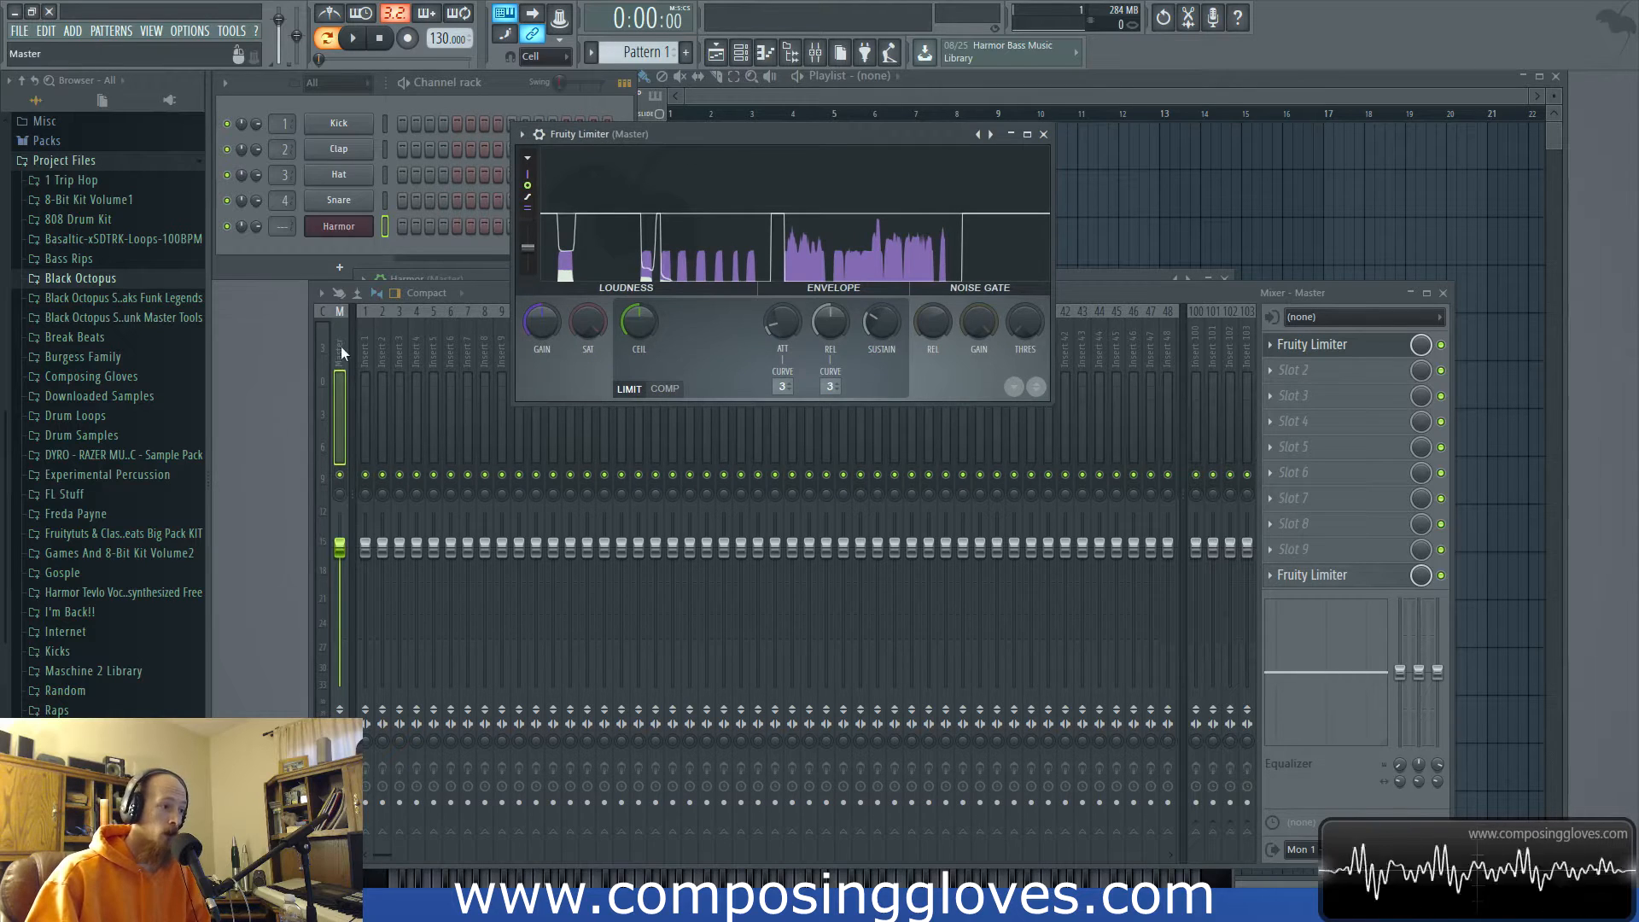
Add Fruity Compressor to the master track's third effect slot and place its window over the mixer.
left_click(340, 346)
left_click(1293, 395)
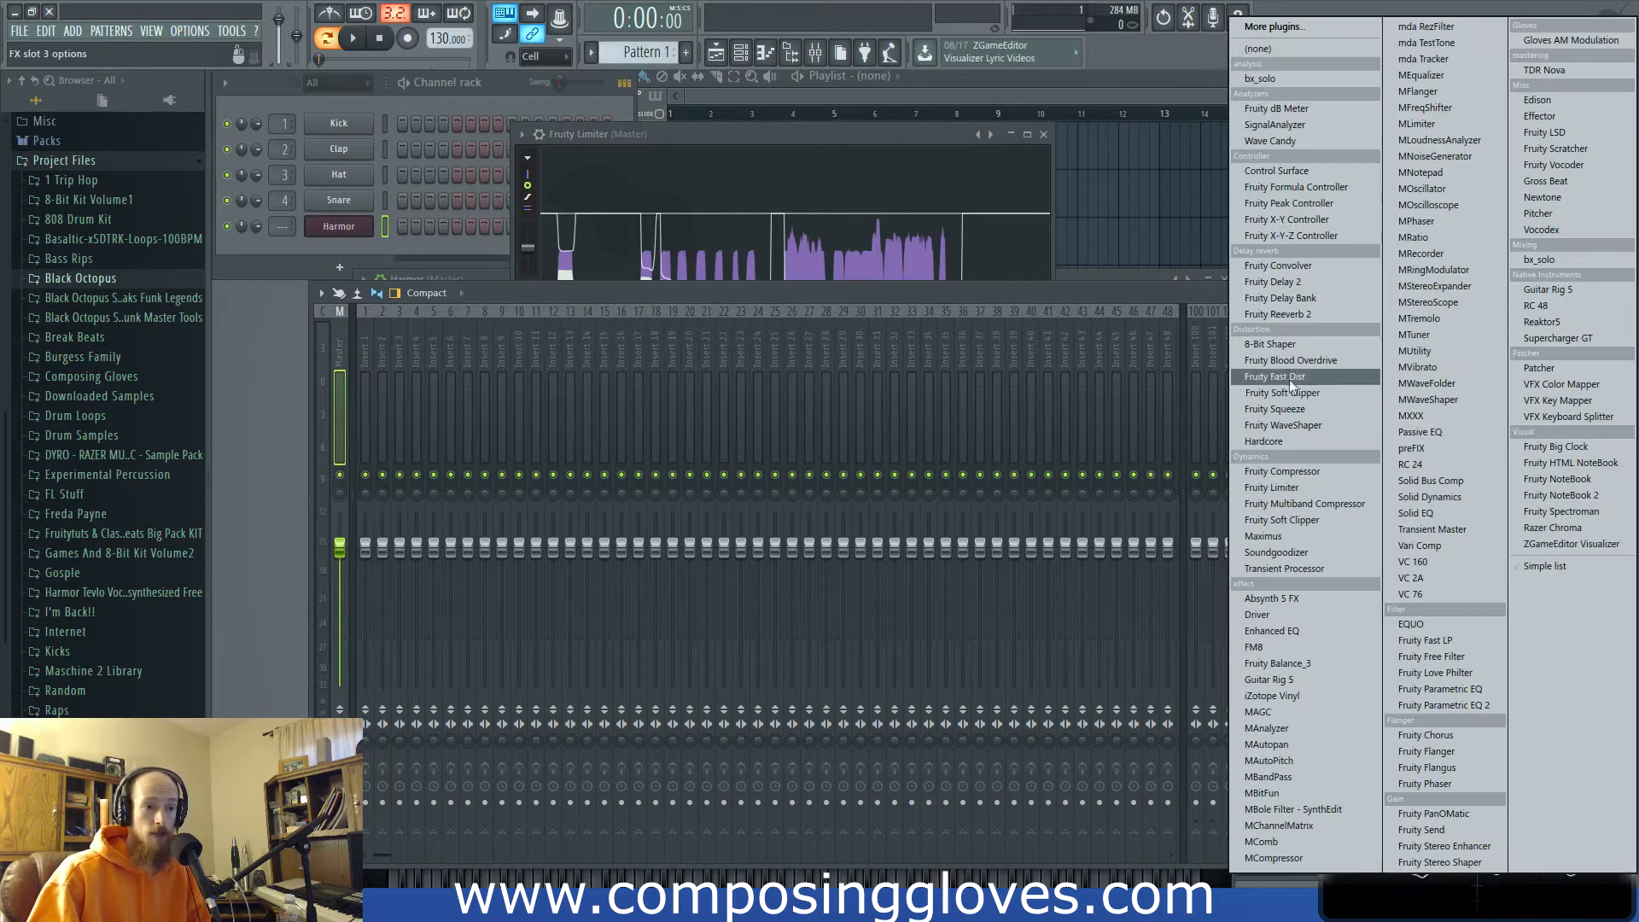
left_click(1323, 471)
left_click_drag(674, 217, 672, 296)
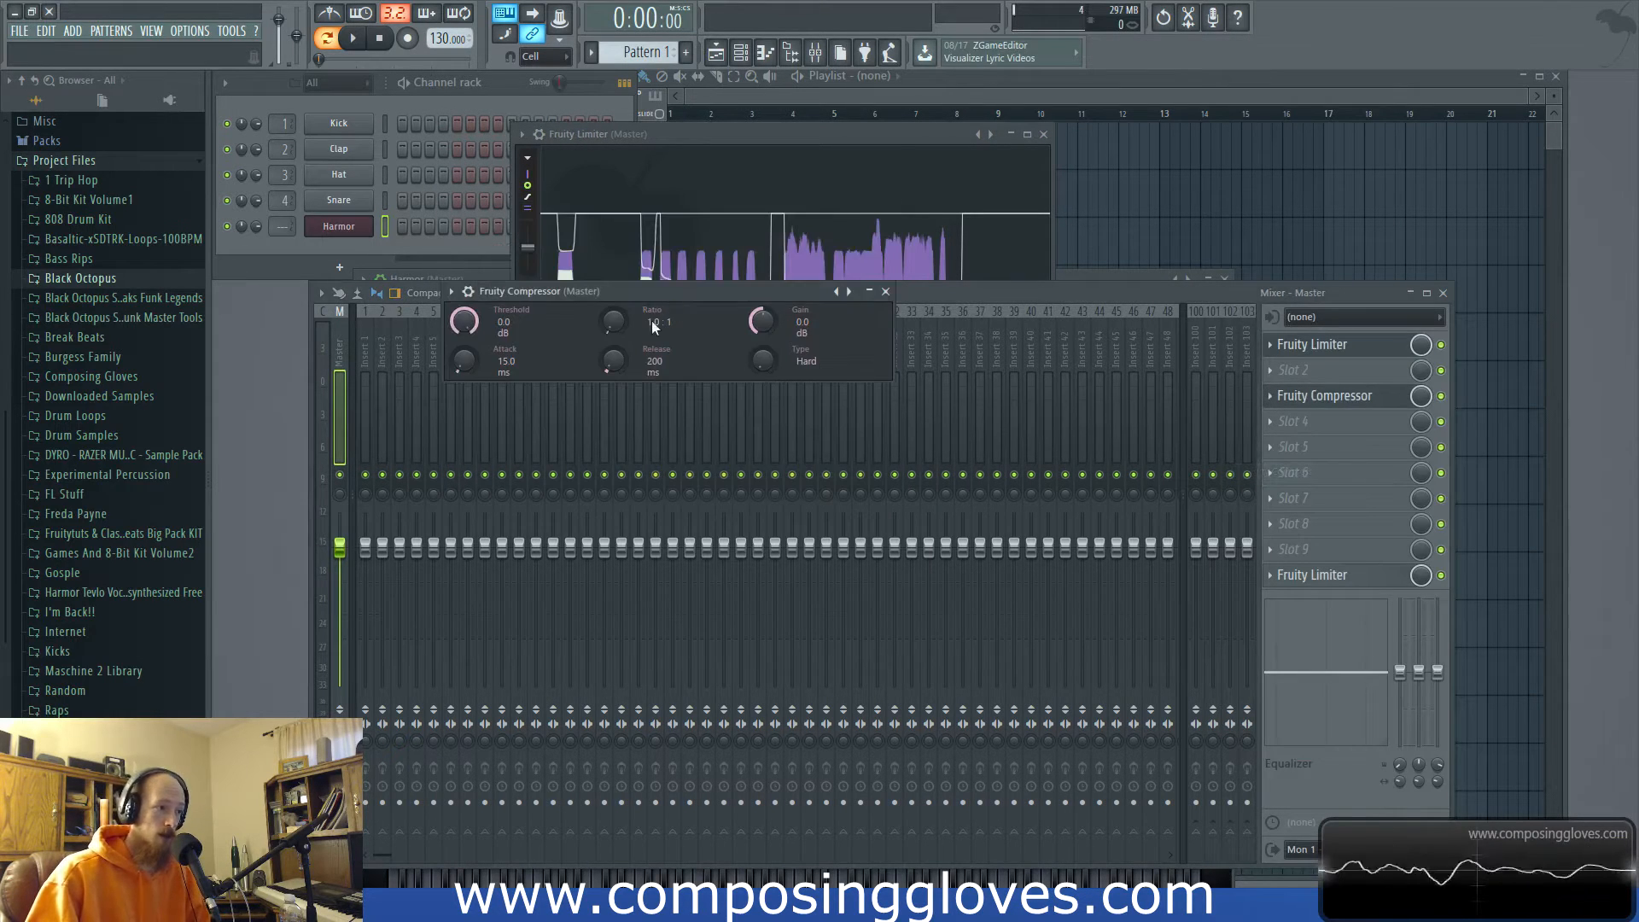
Set the compressor's threshold to -26.2 dB, its ratio to 10.1:1 and its attack to 7.3 ms.
left_click_drag(466, 311, 493, 363)
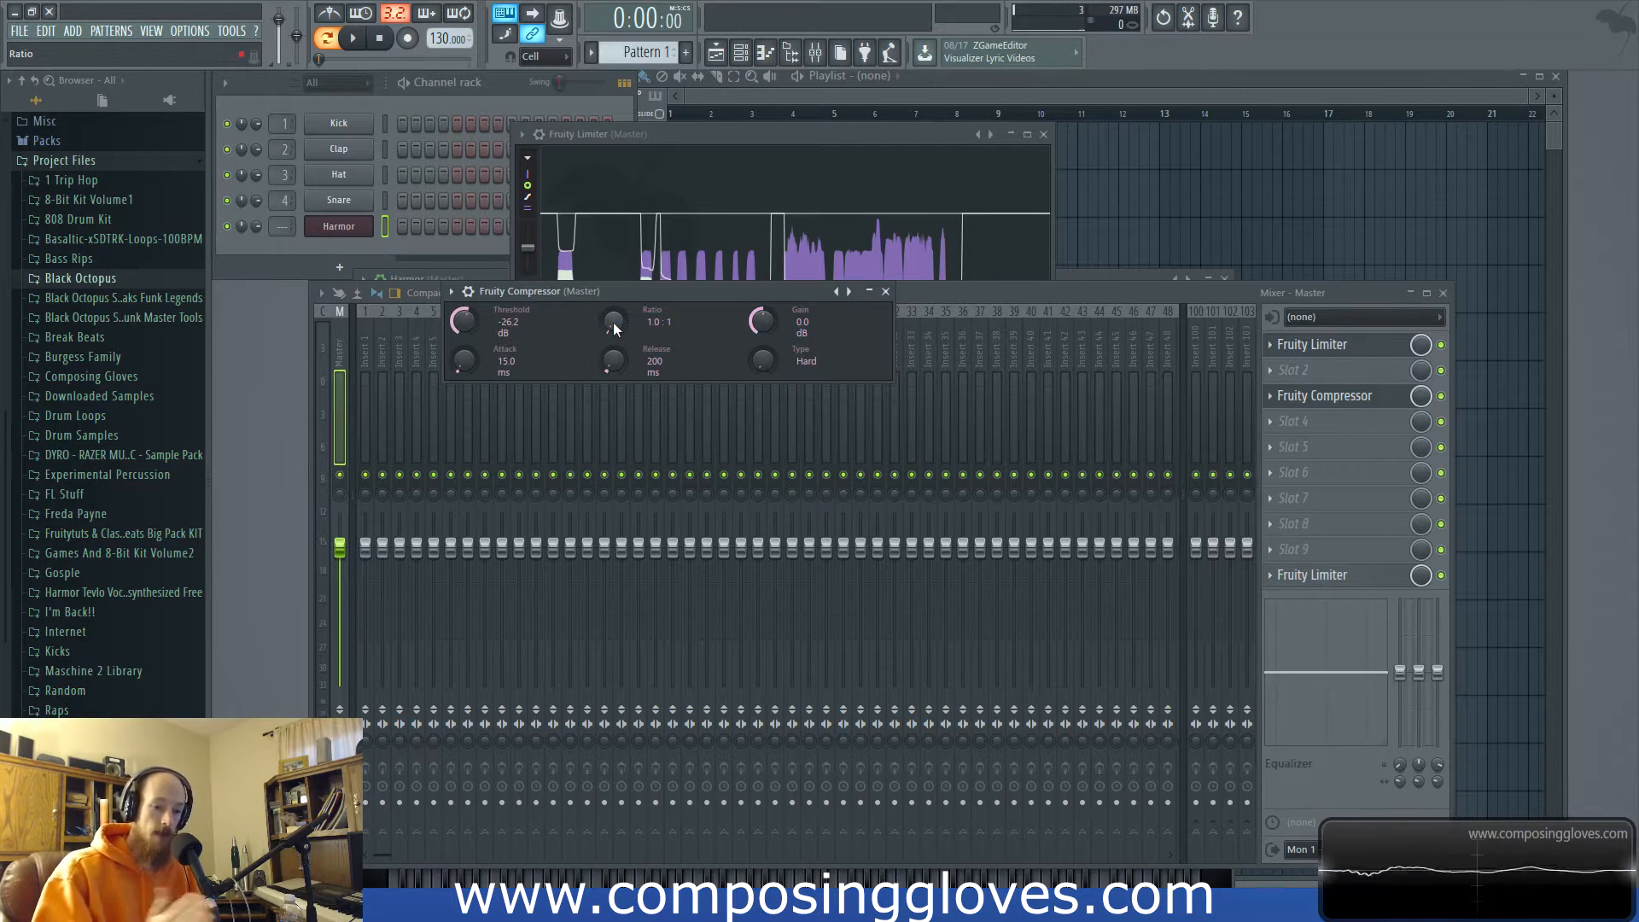
left_click_drag(614, 329, 613, 293)
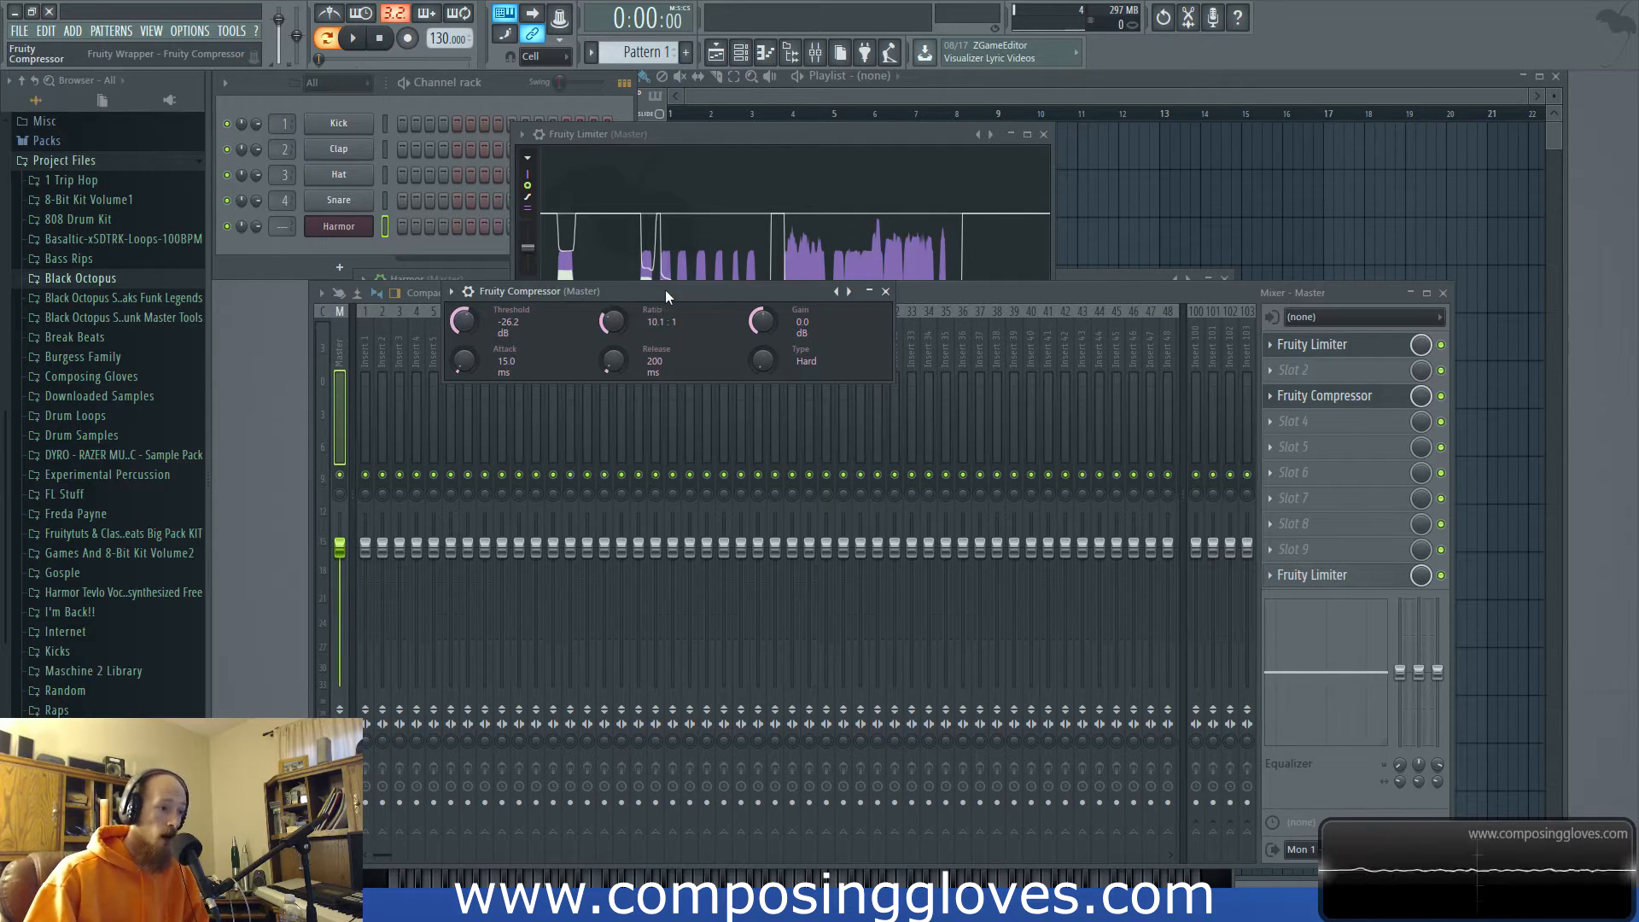
left_click_drag(666, 292, 665, 270)
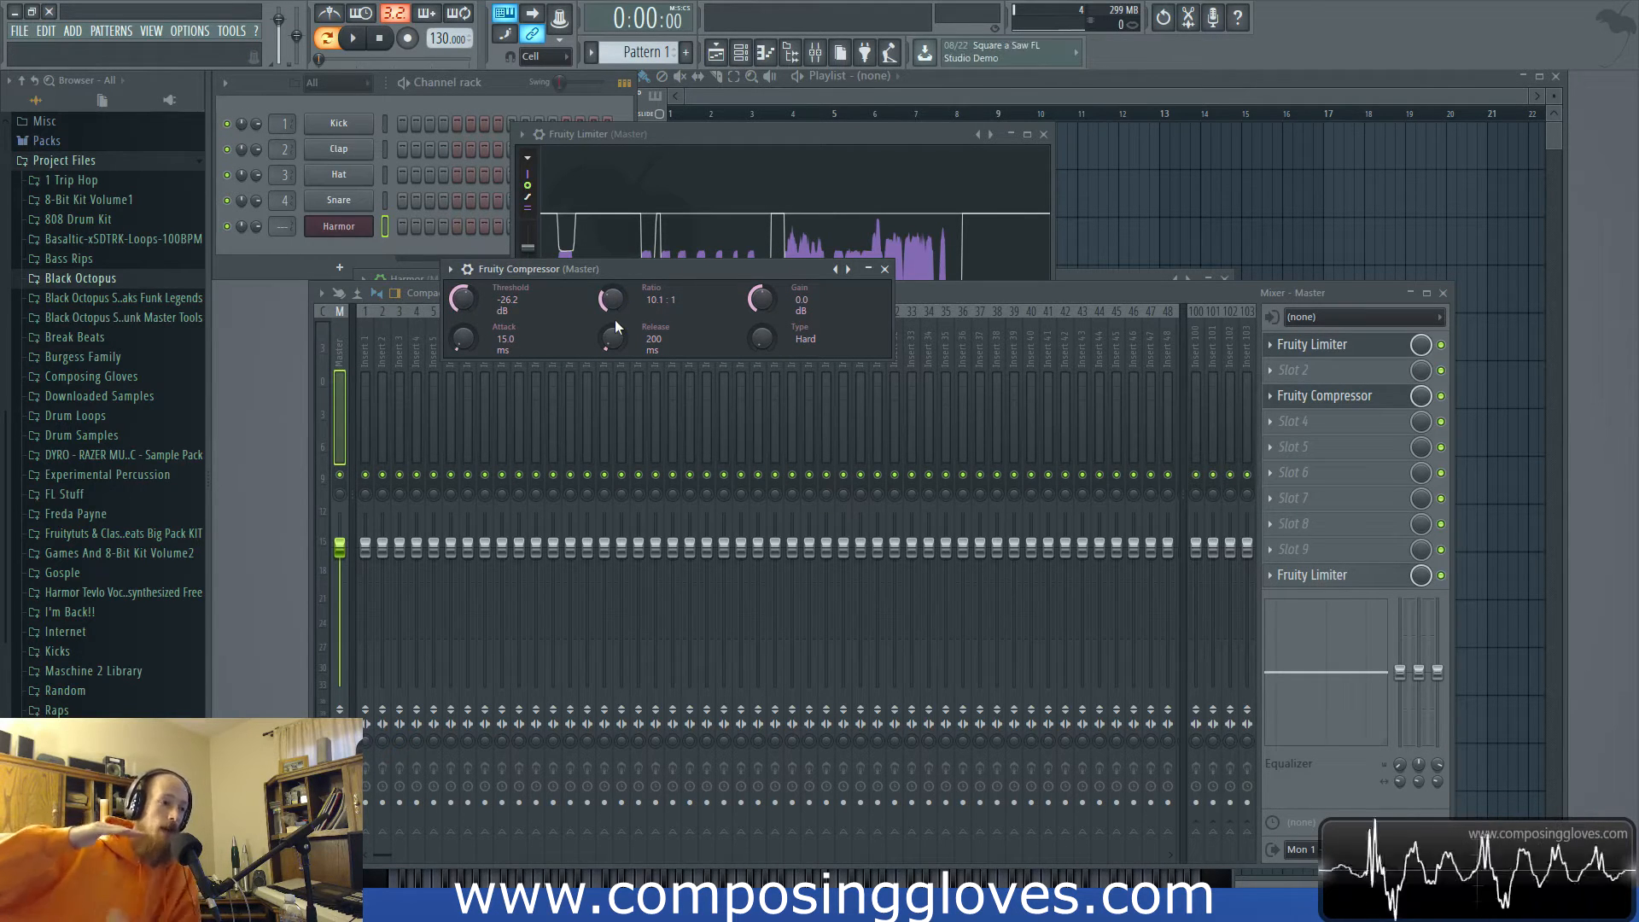
left_click_drag(453, 338, 452, 376)
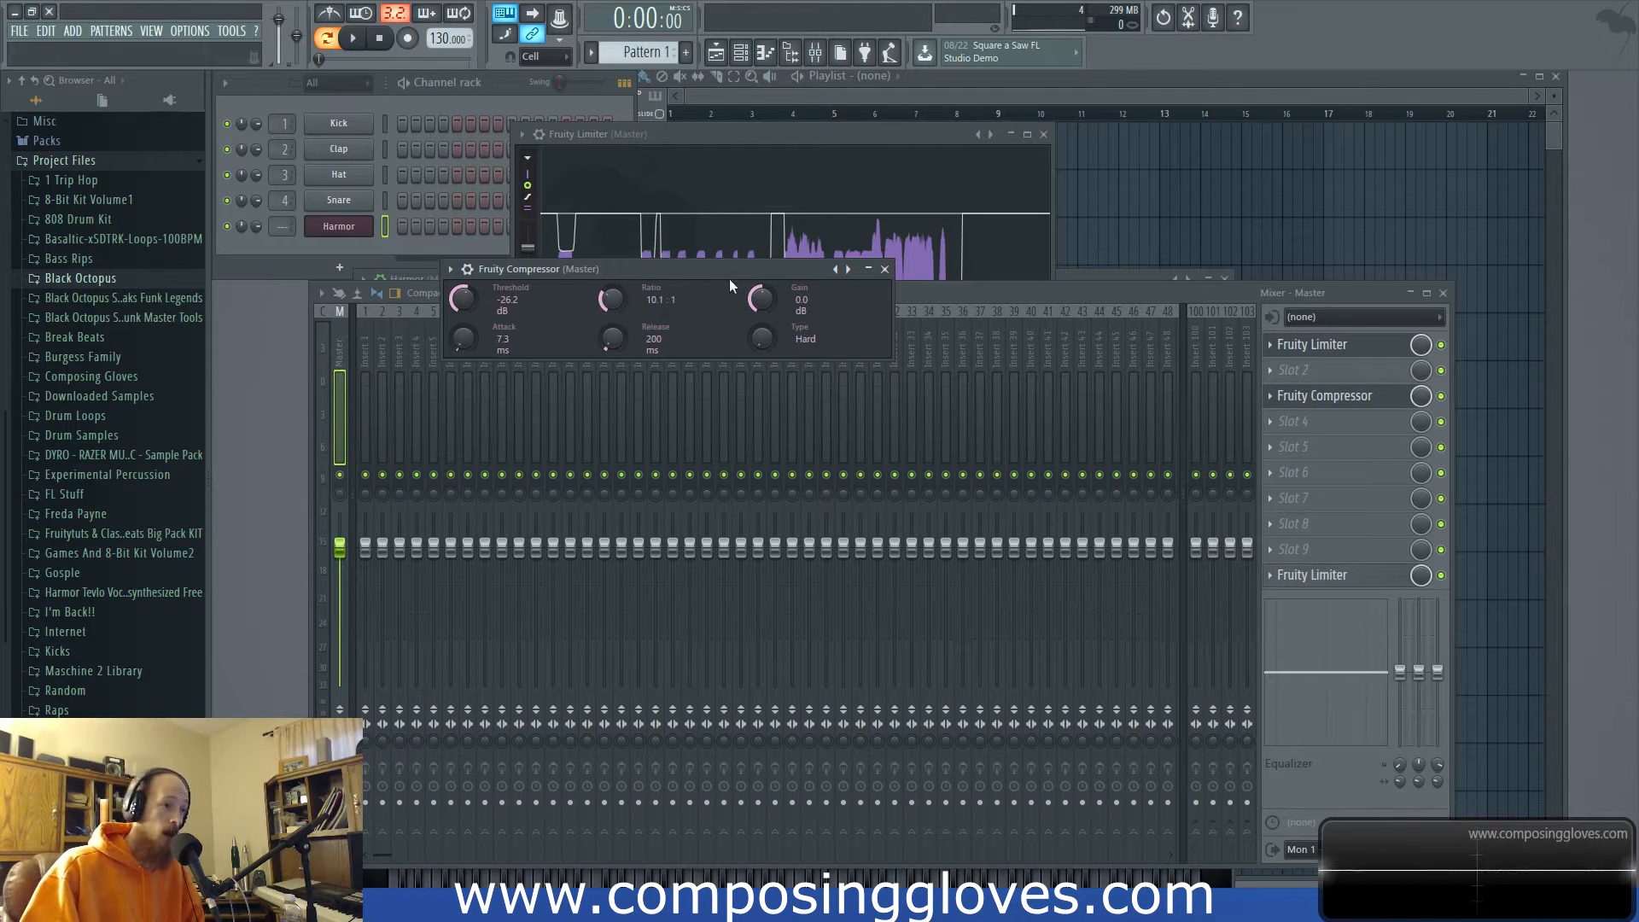
Close the Fruity Compressor window, keeping the Fruity Limiter window open.
left_click(763, 137)
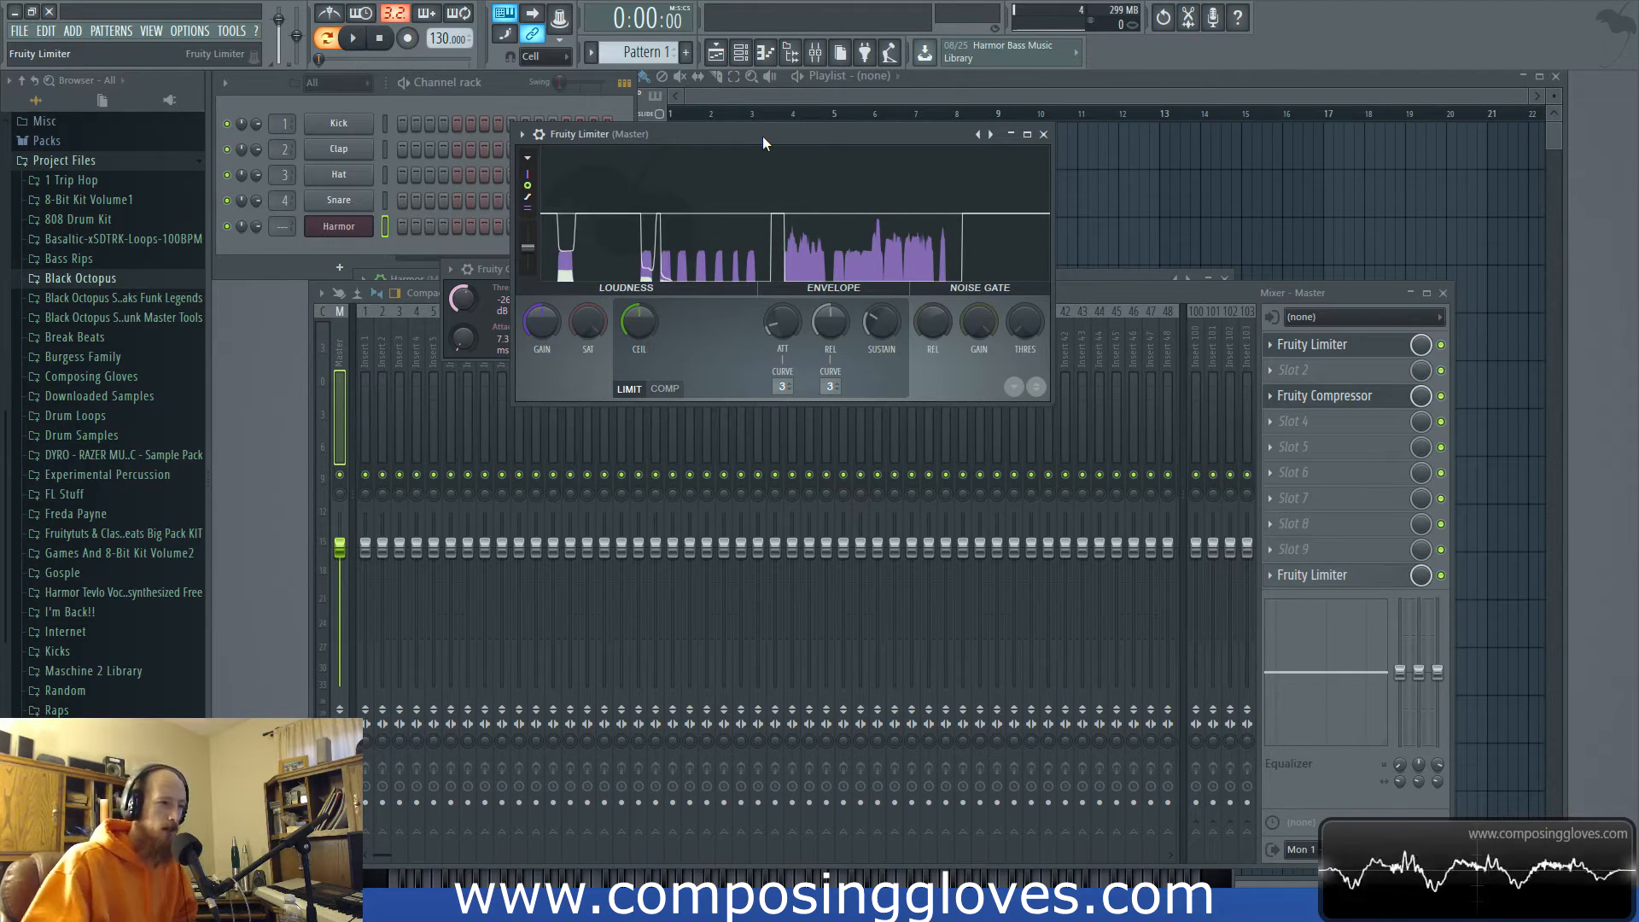
left_click(495, 266)
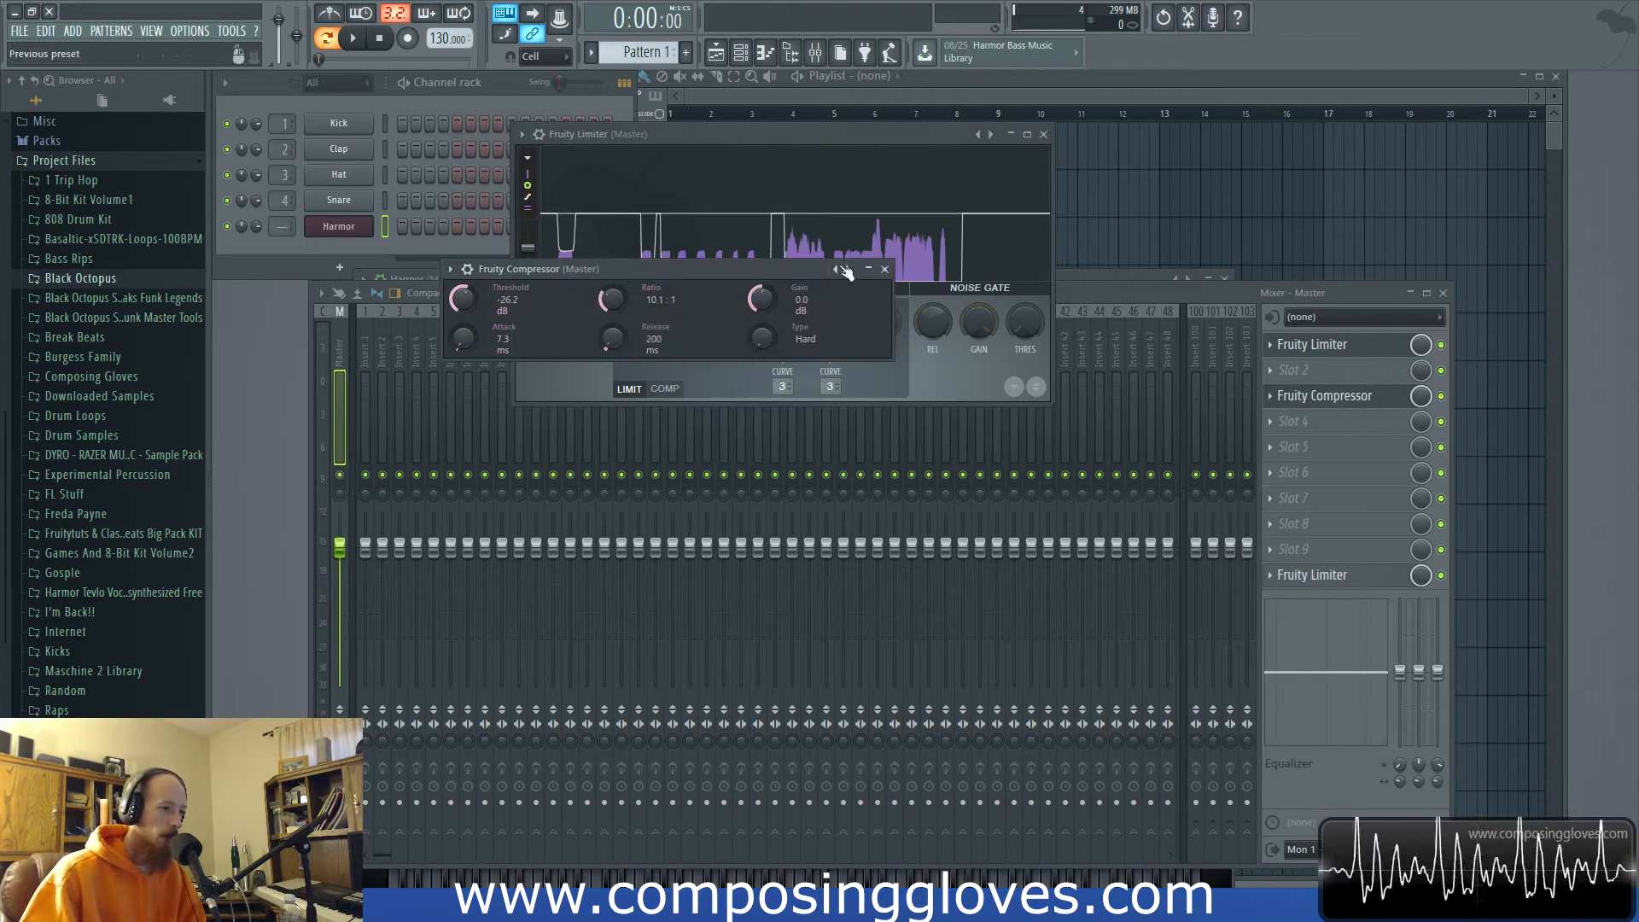
left_click(887, 272)
Look at insert track 2's effect slots in the mixer and return to the master track's limiter.
left_click_drag(813, 136, 766, 137)
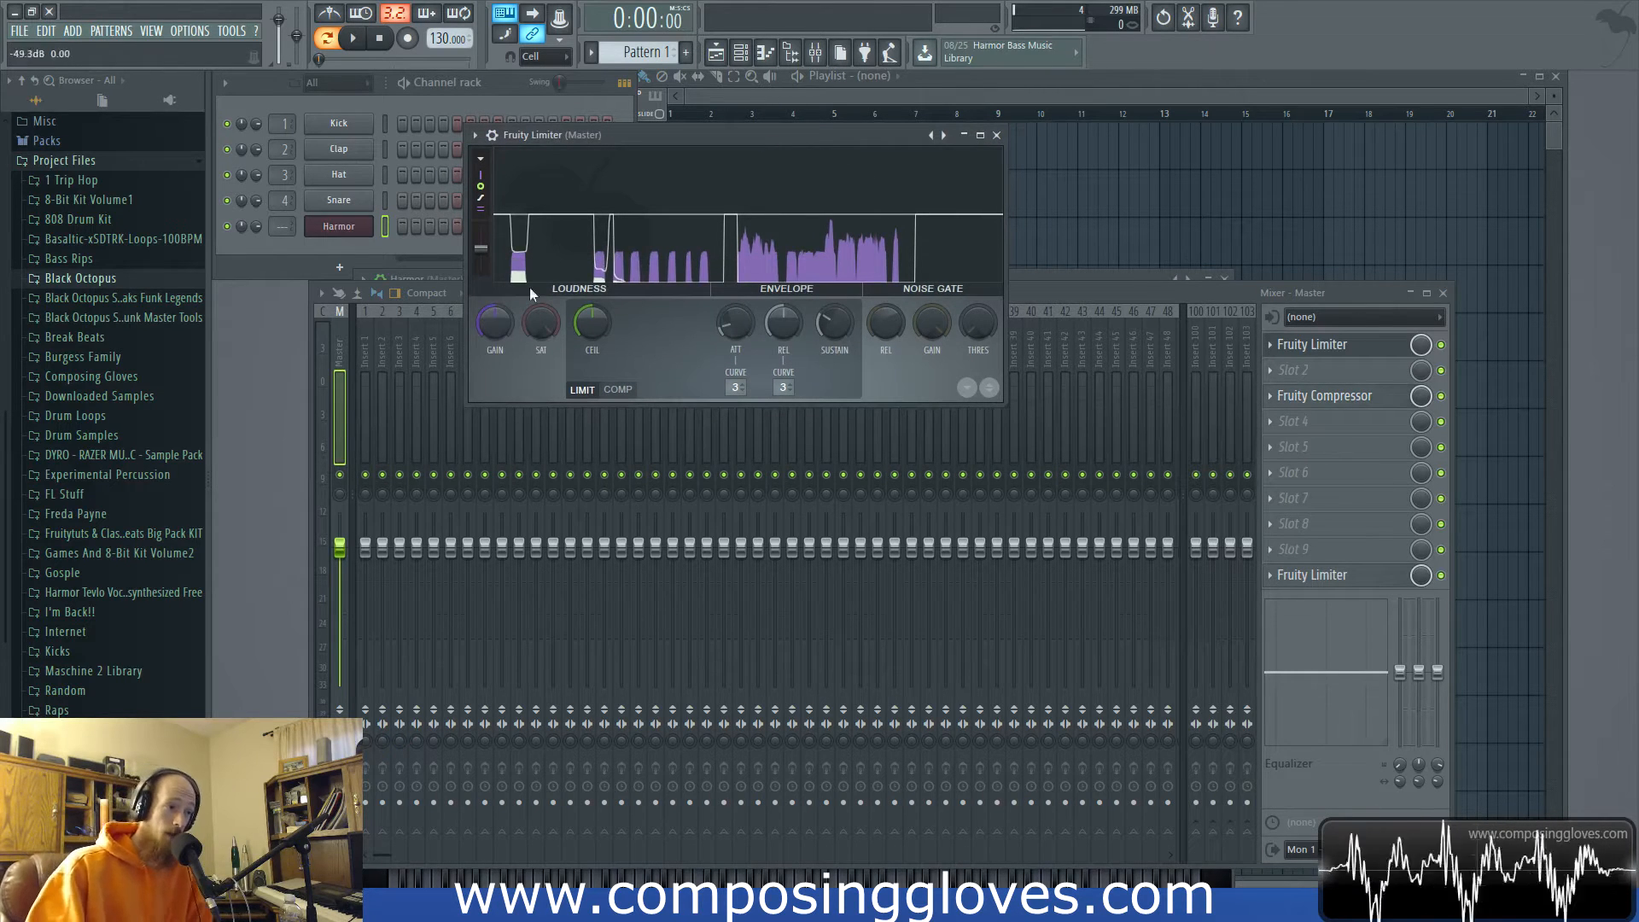
left_click(378, 348)
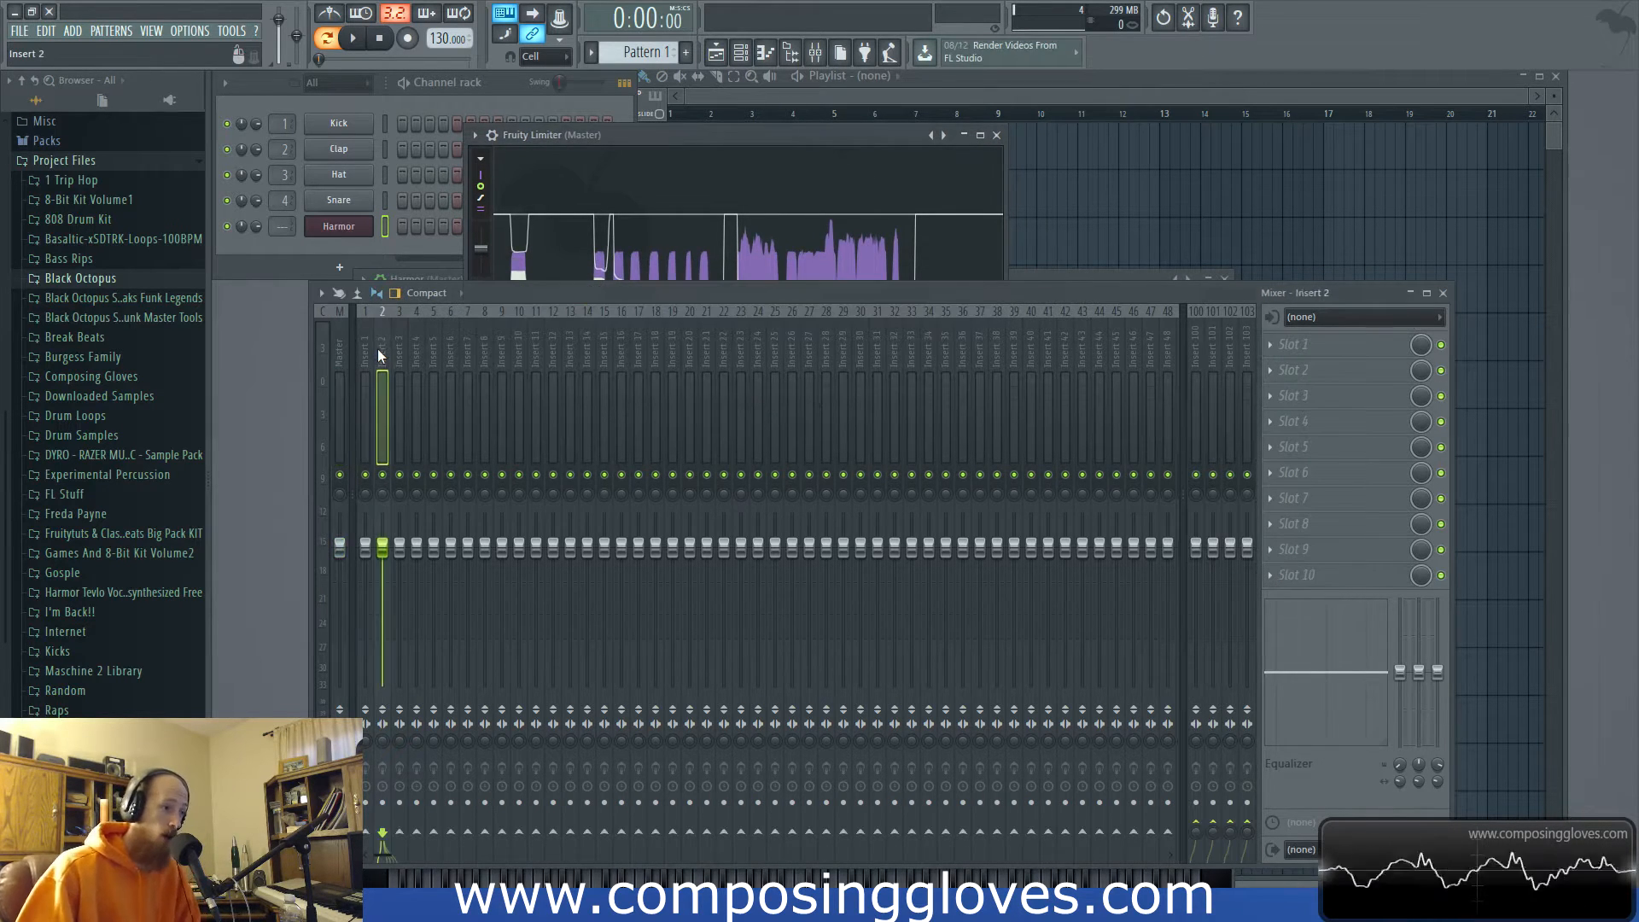
left_click(812, 142)
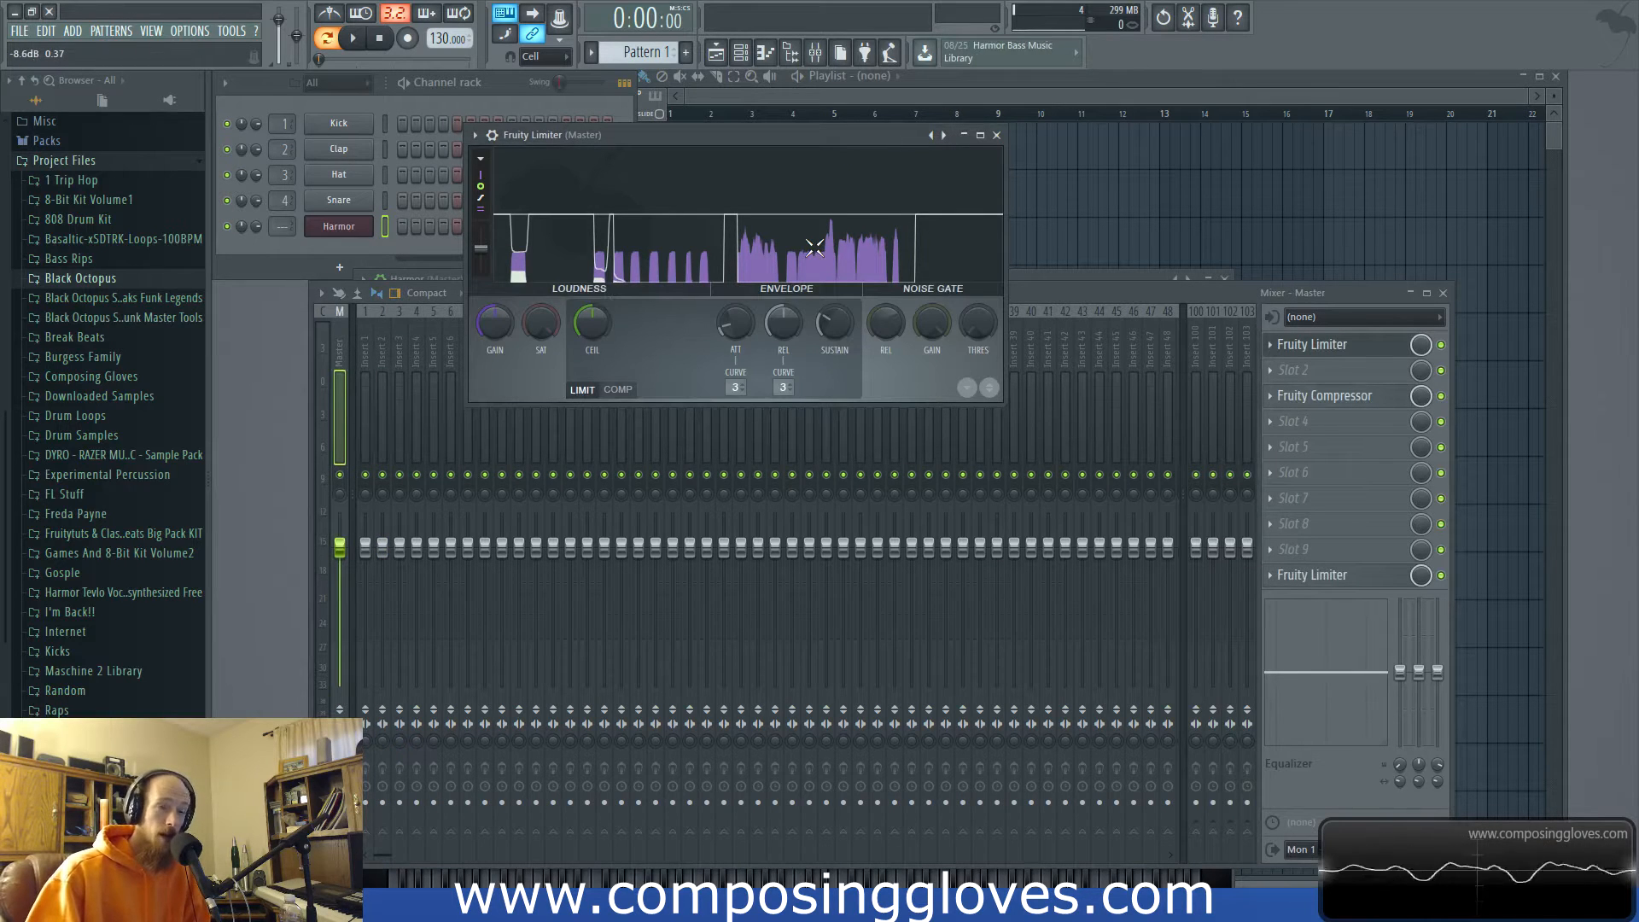
Look at insert track 3's effect slots and compare the master Fruity Limiter's compressor and limiter modes.
left_click(400, 345)
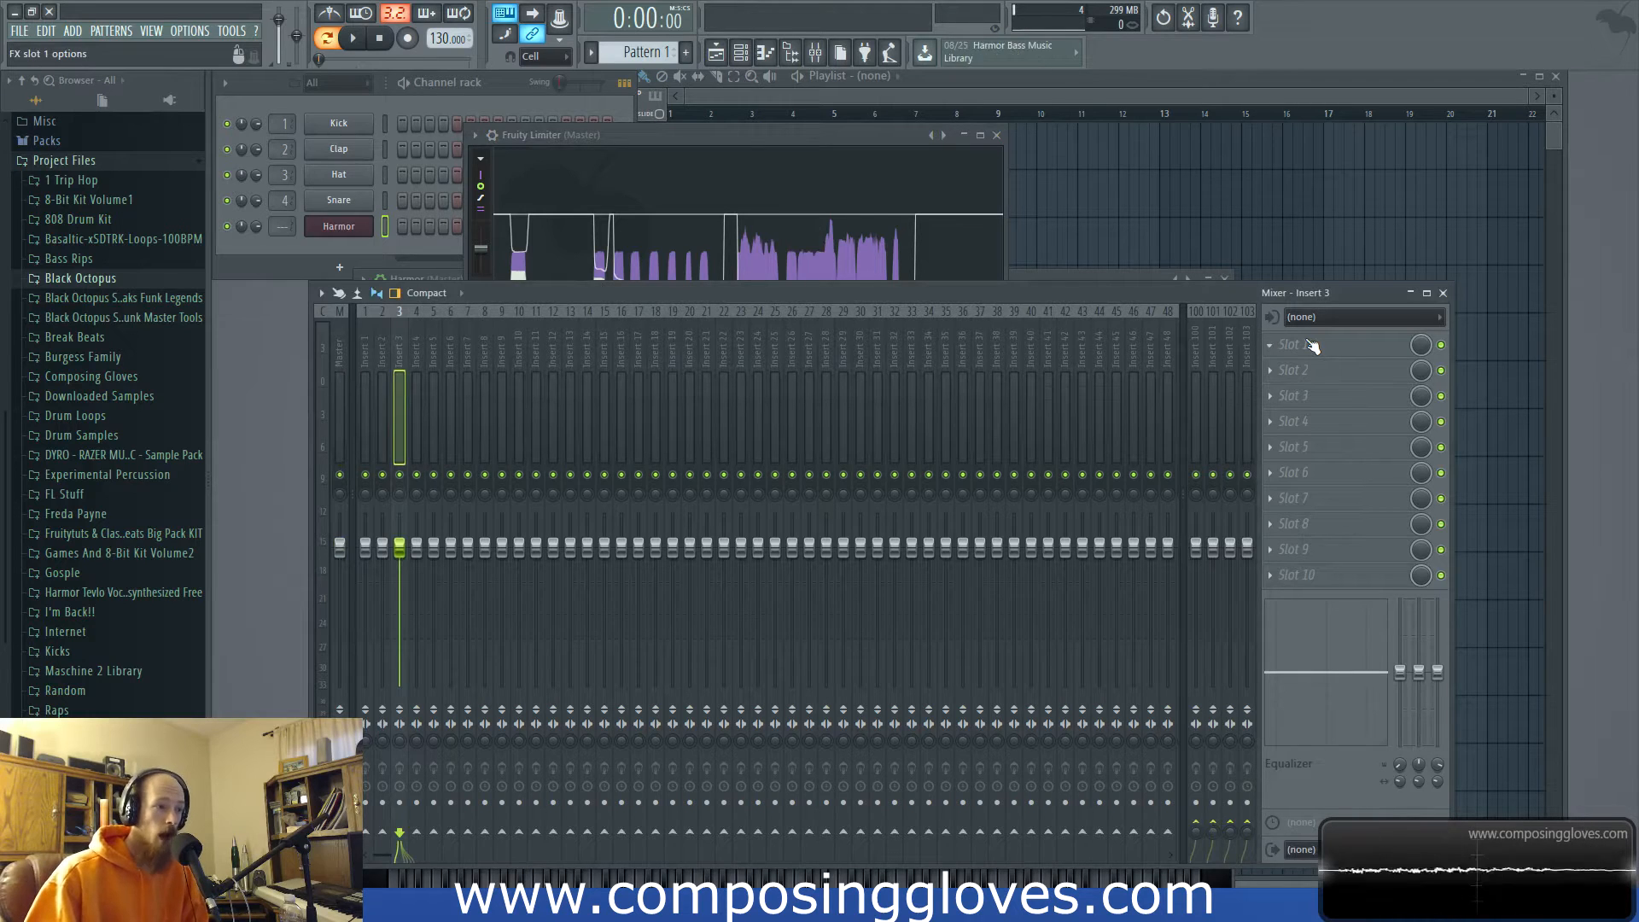
left_click(831, 157)
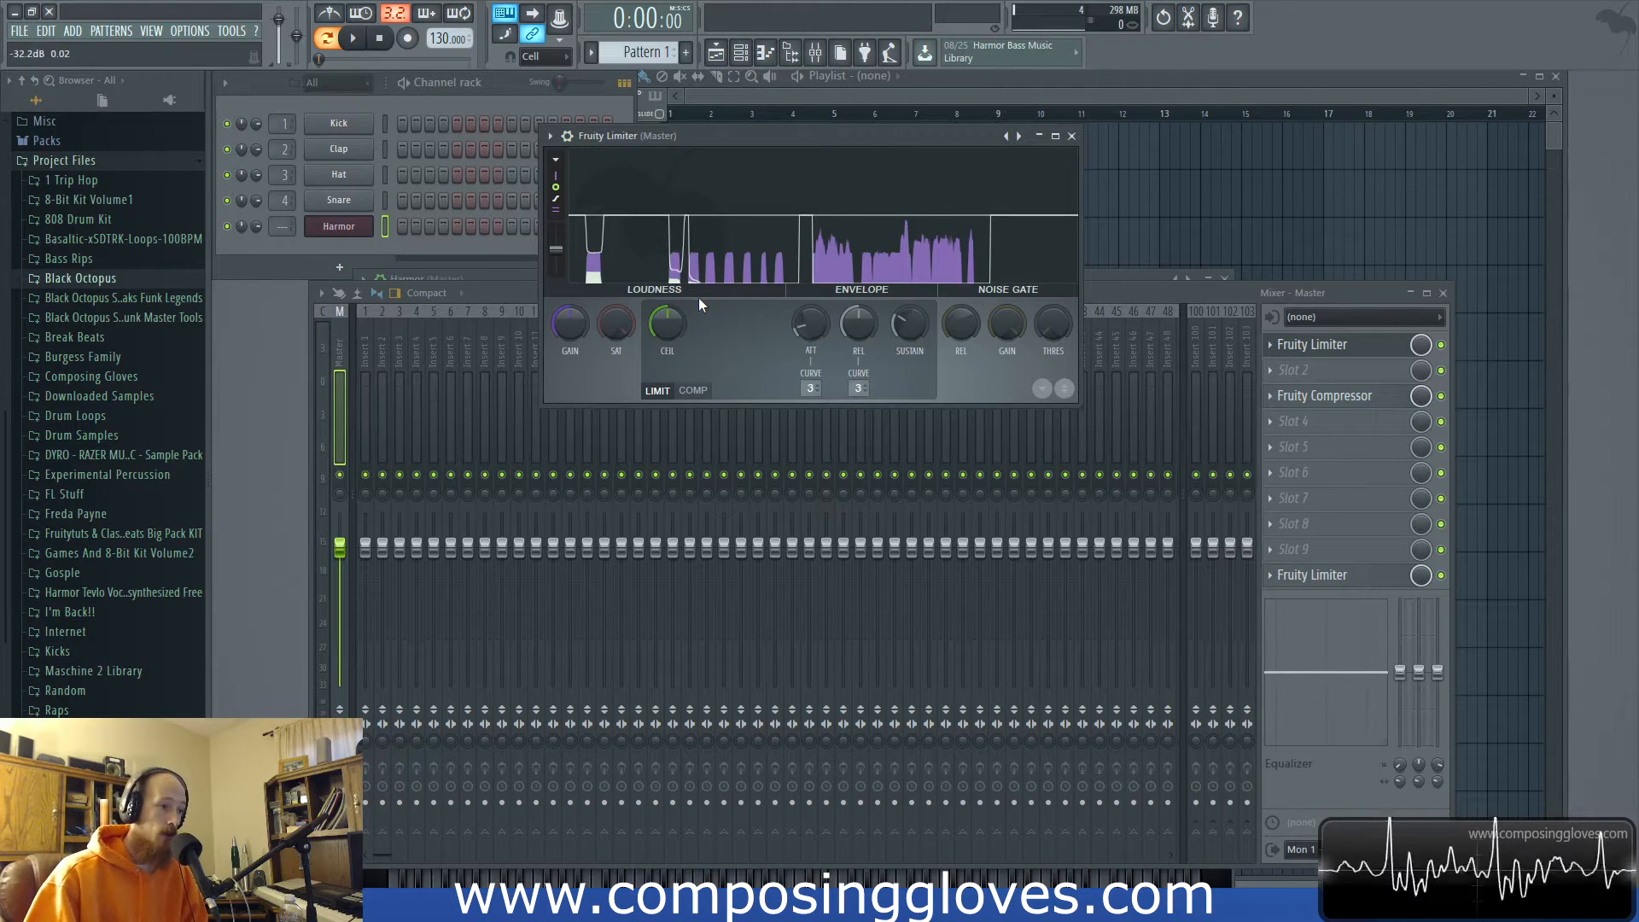
left_click(693, 390)
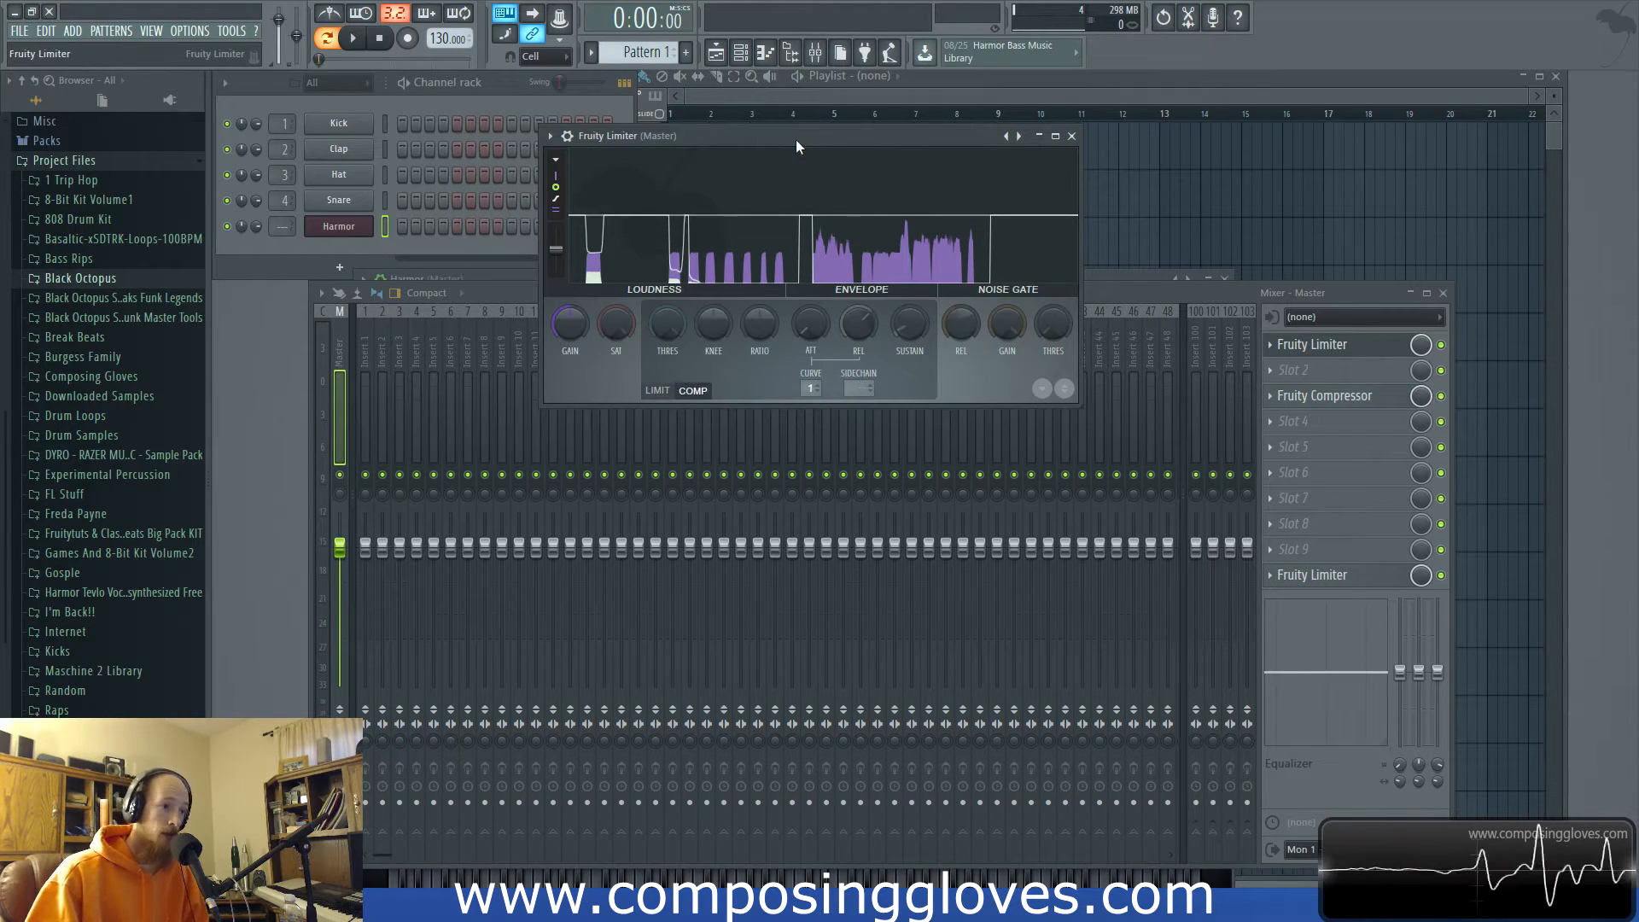
left_click_drag(596, 390, 593, 427)
left_click(657, 429)
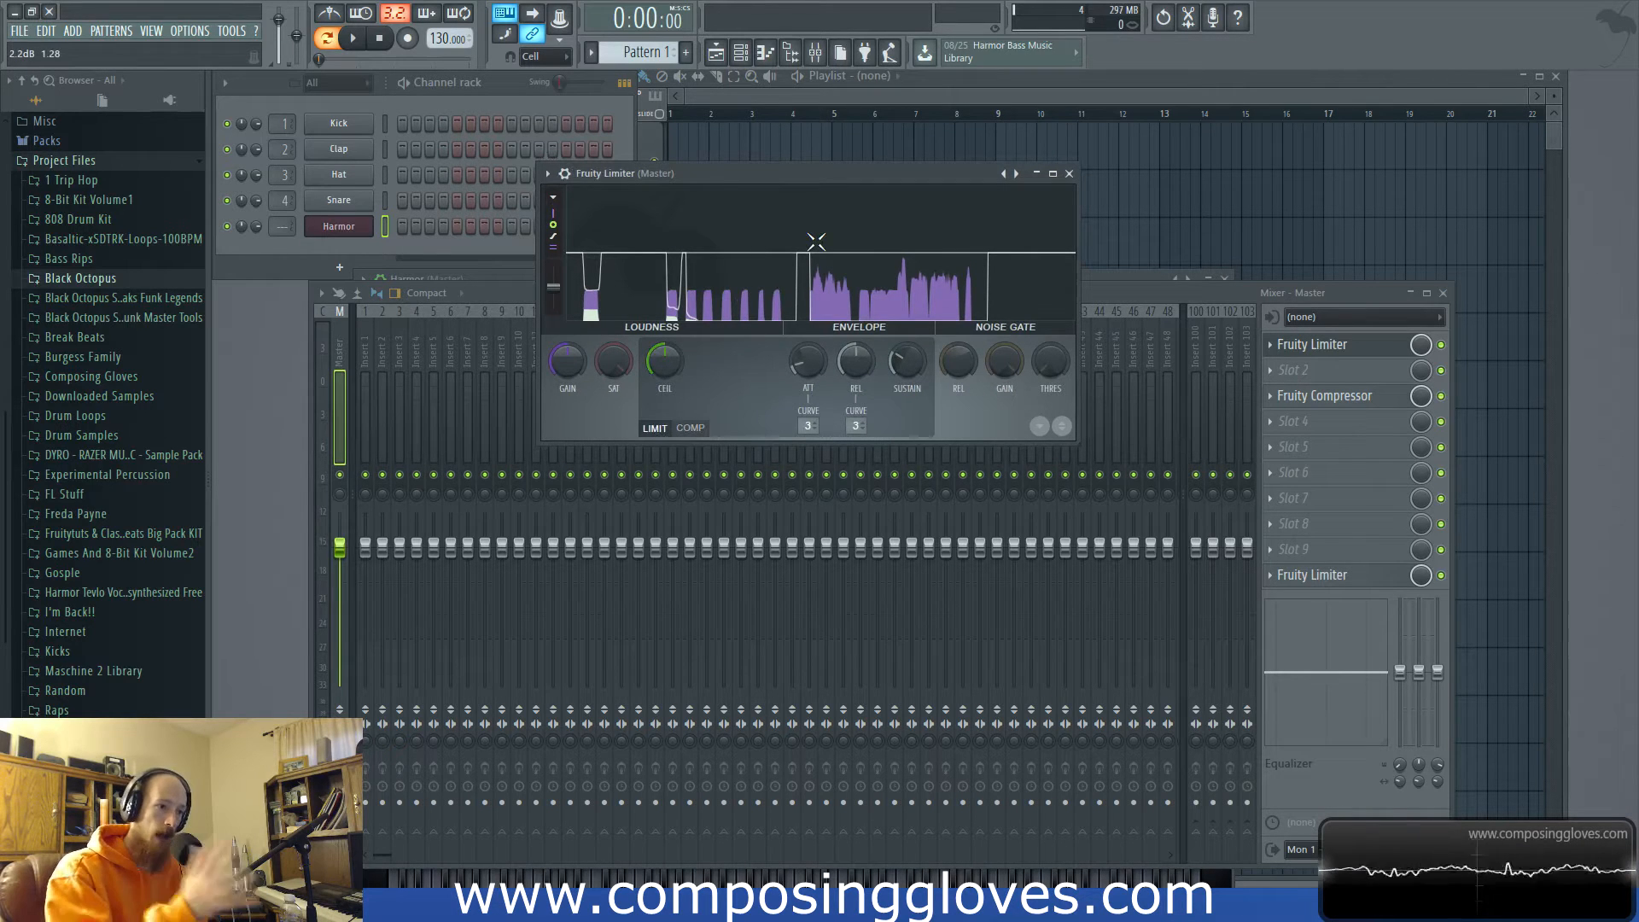
Adjust the compressor threshold in the master's Fruity Limiter, return it to limiting mode and close its window.
left_click(711, 428)
left_click_drag(676, 350, 721, 364)
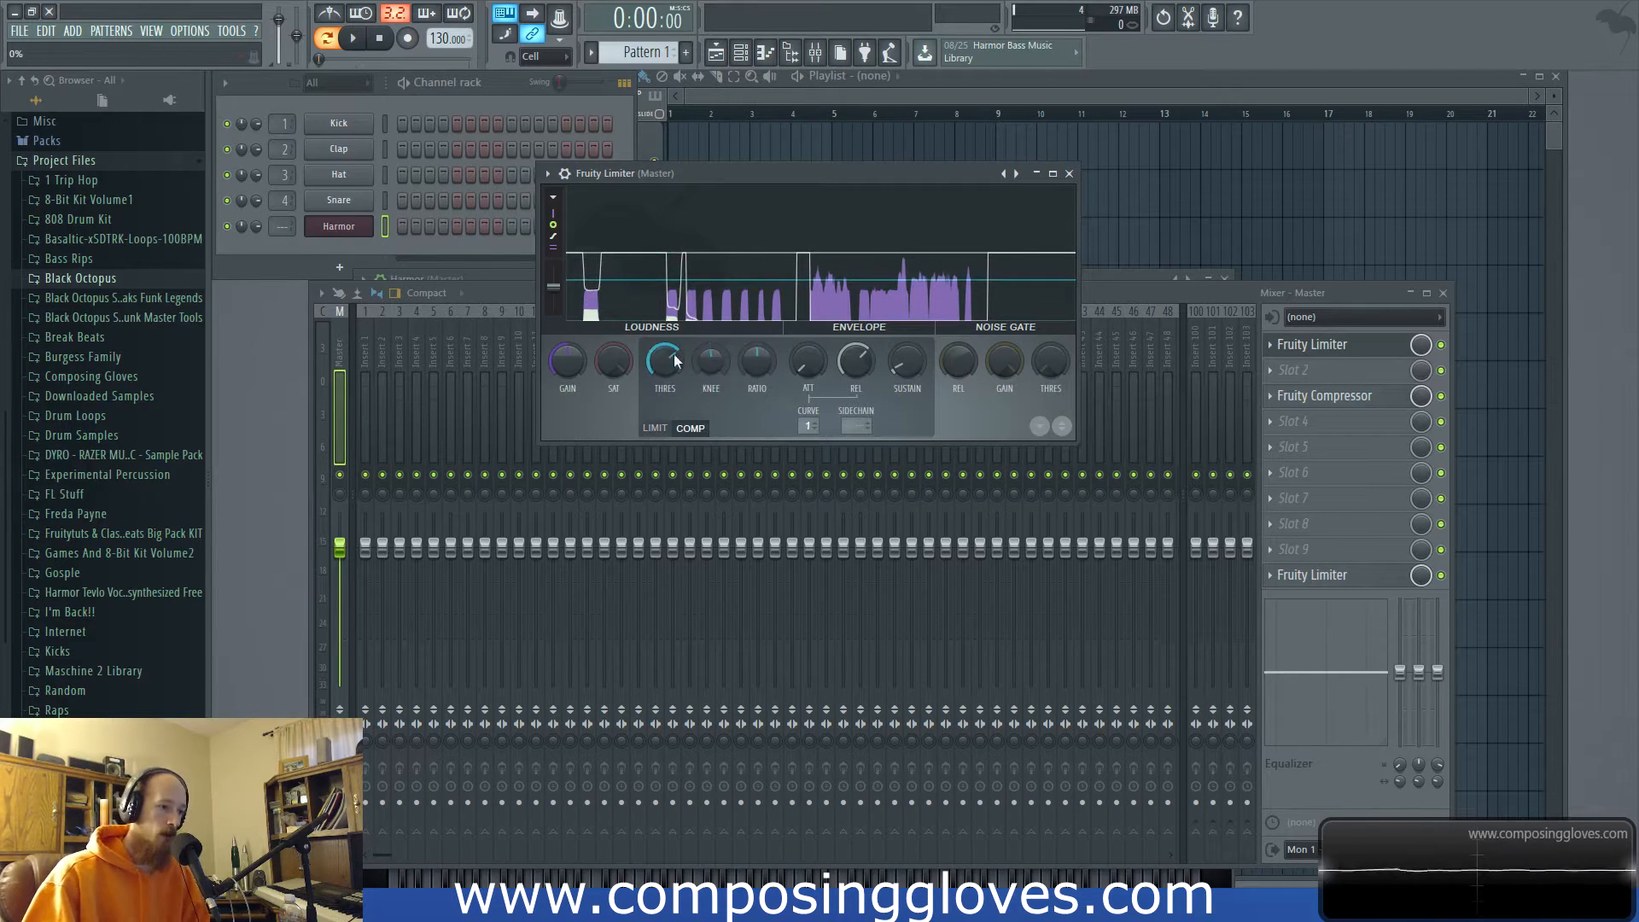
left_click(656, 428)
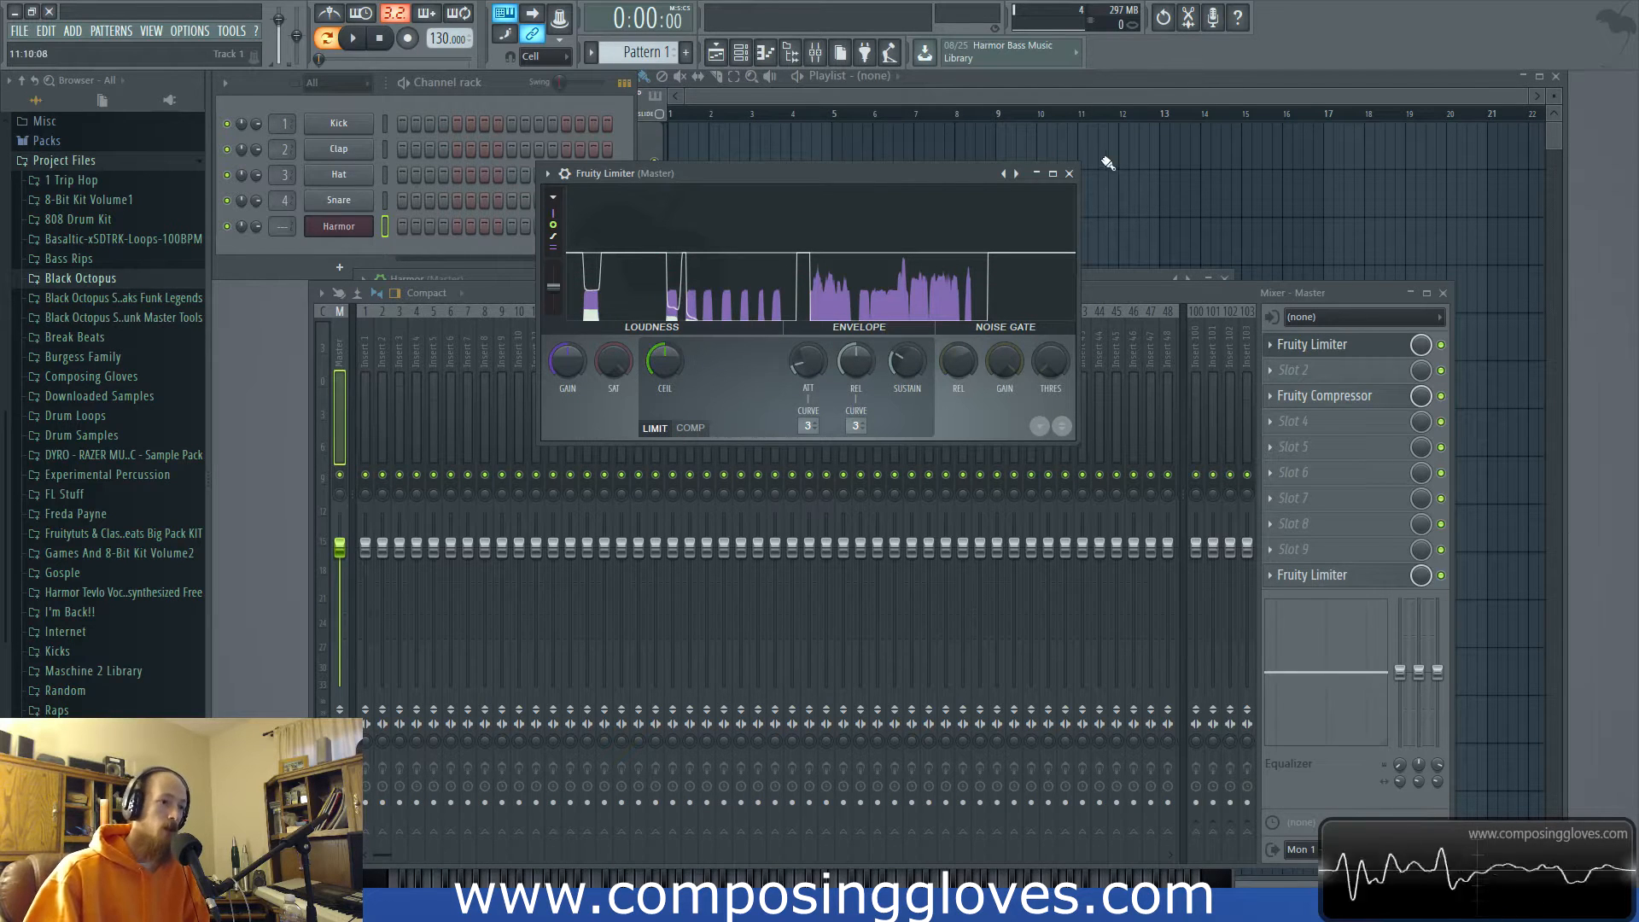
left_click(1069, 173)
Reset the master's Fruity Compressor to a 0.0 dB threshold and a 1.0 ratio, closing its window.
left_click(1337, 398)
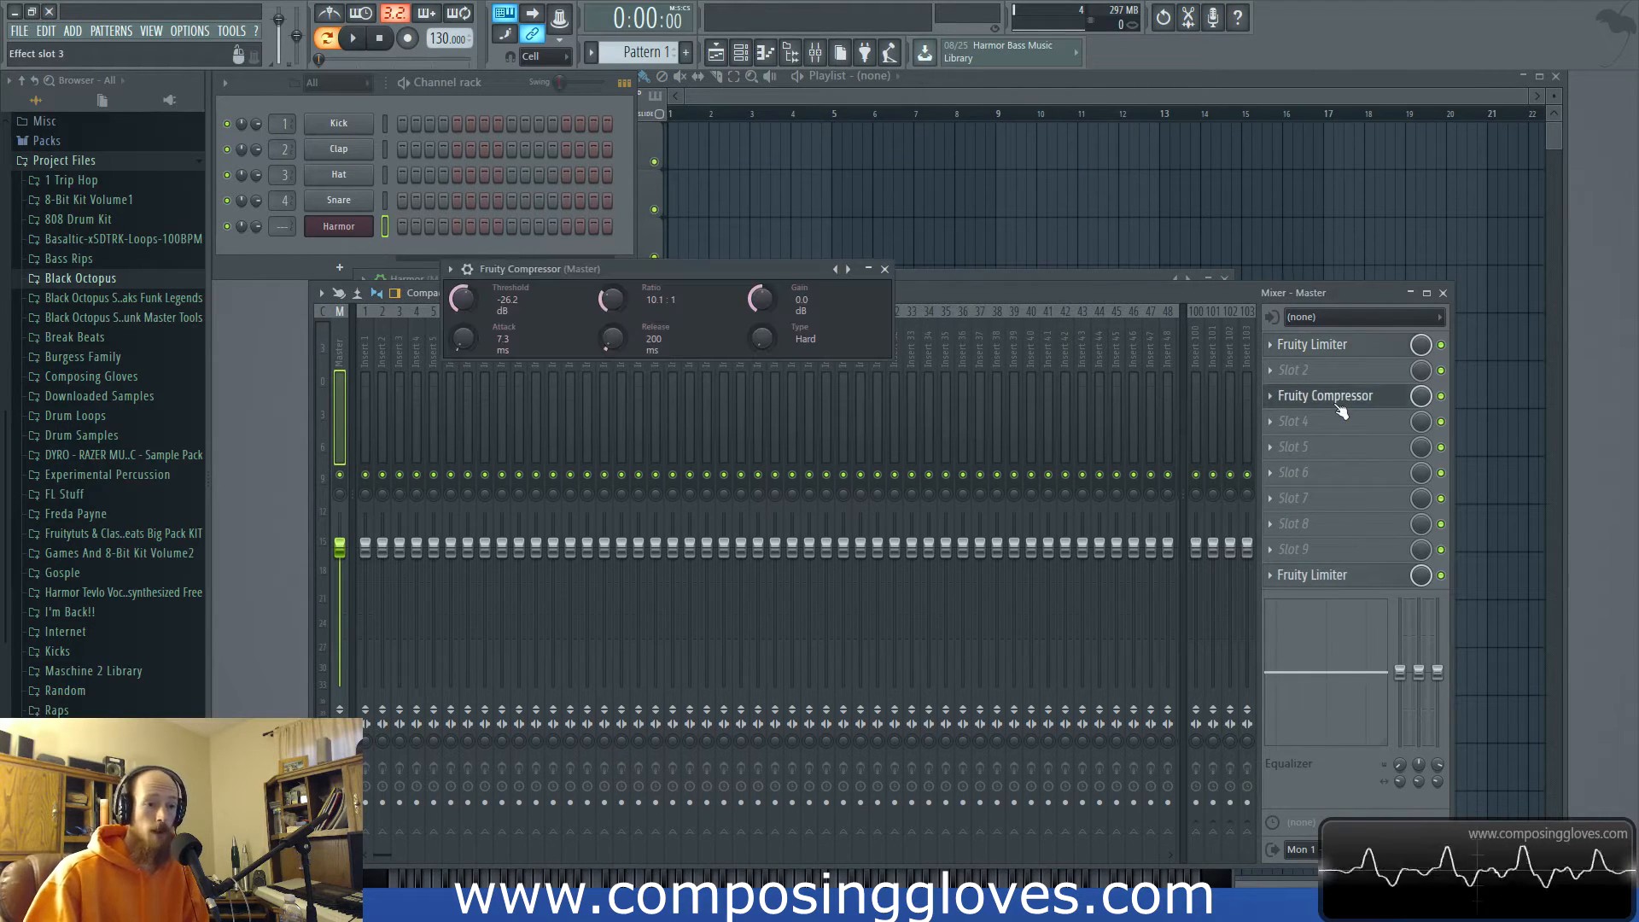
left_click_drag(509, 296, 571, 310)
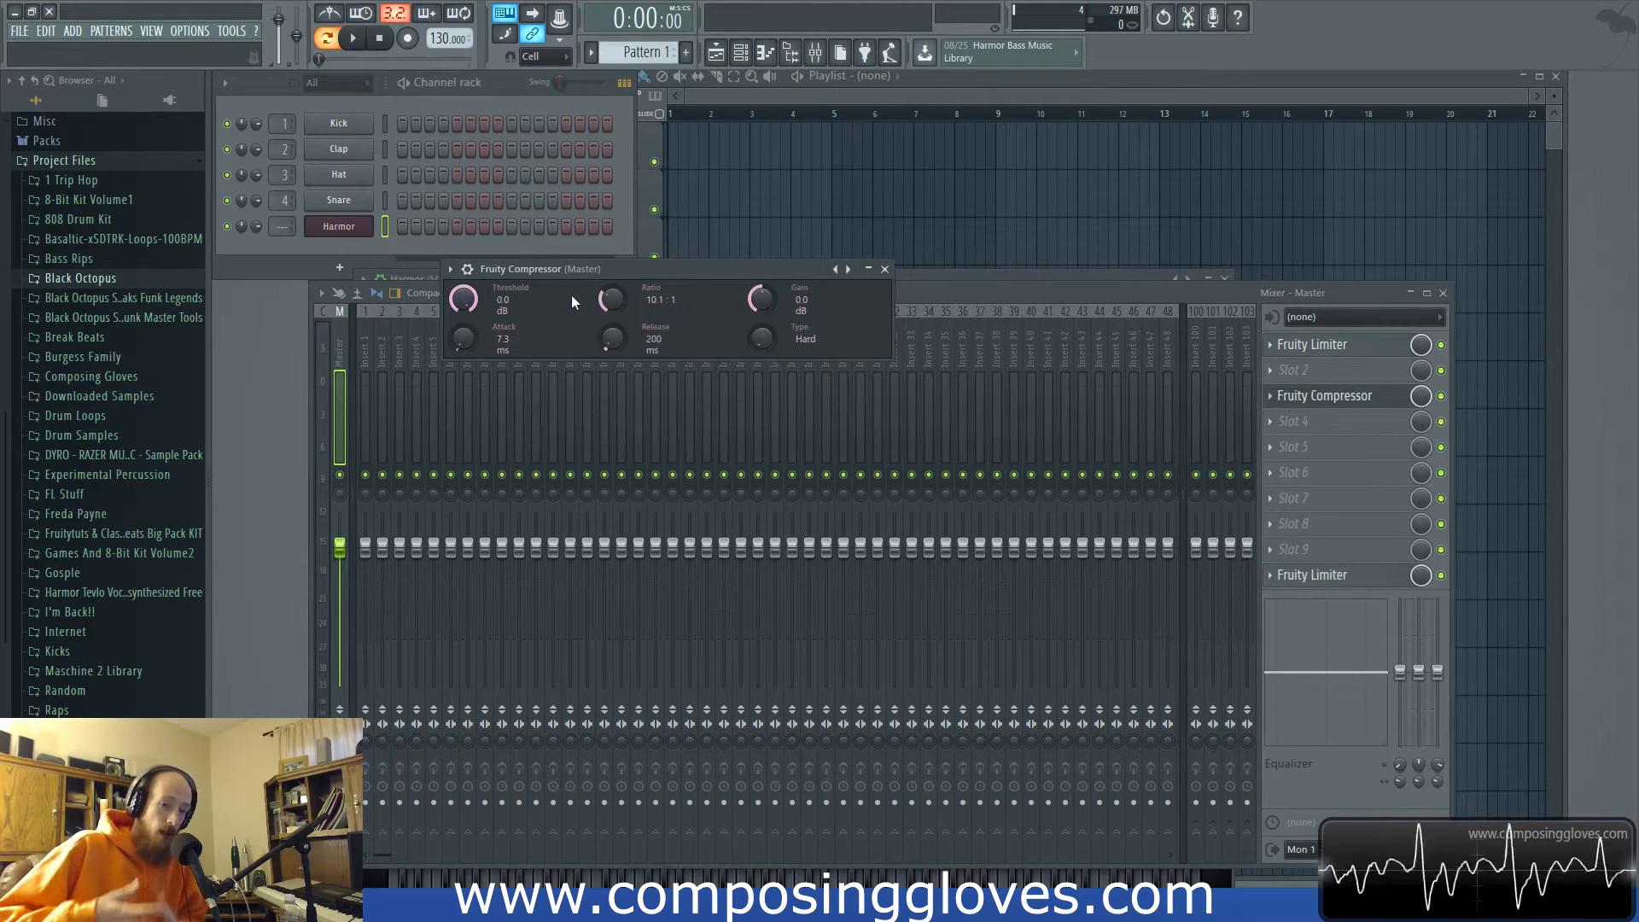
left_click_drag(610, 298, 599, 305)
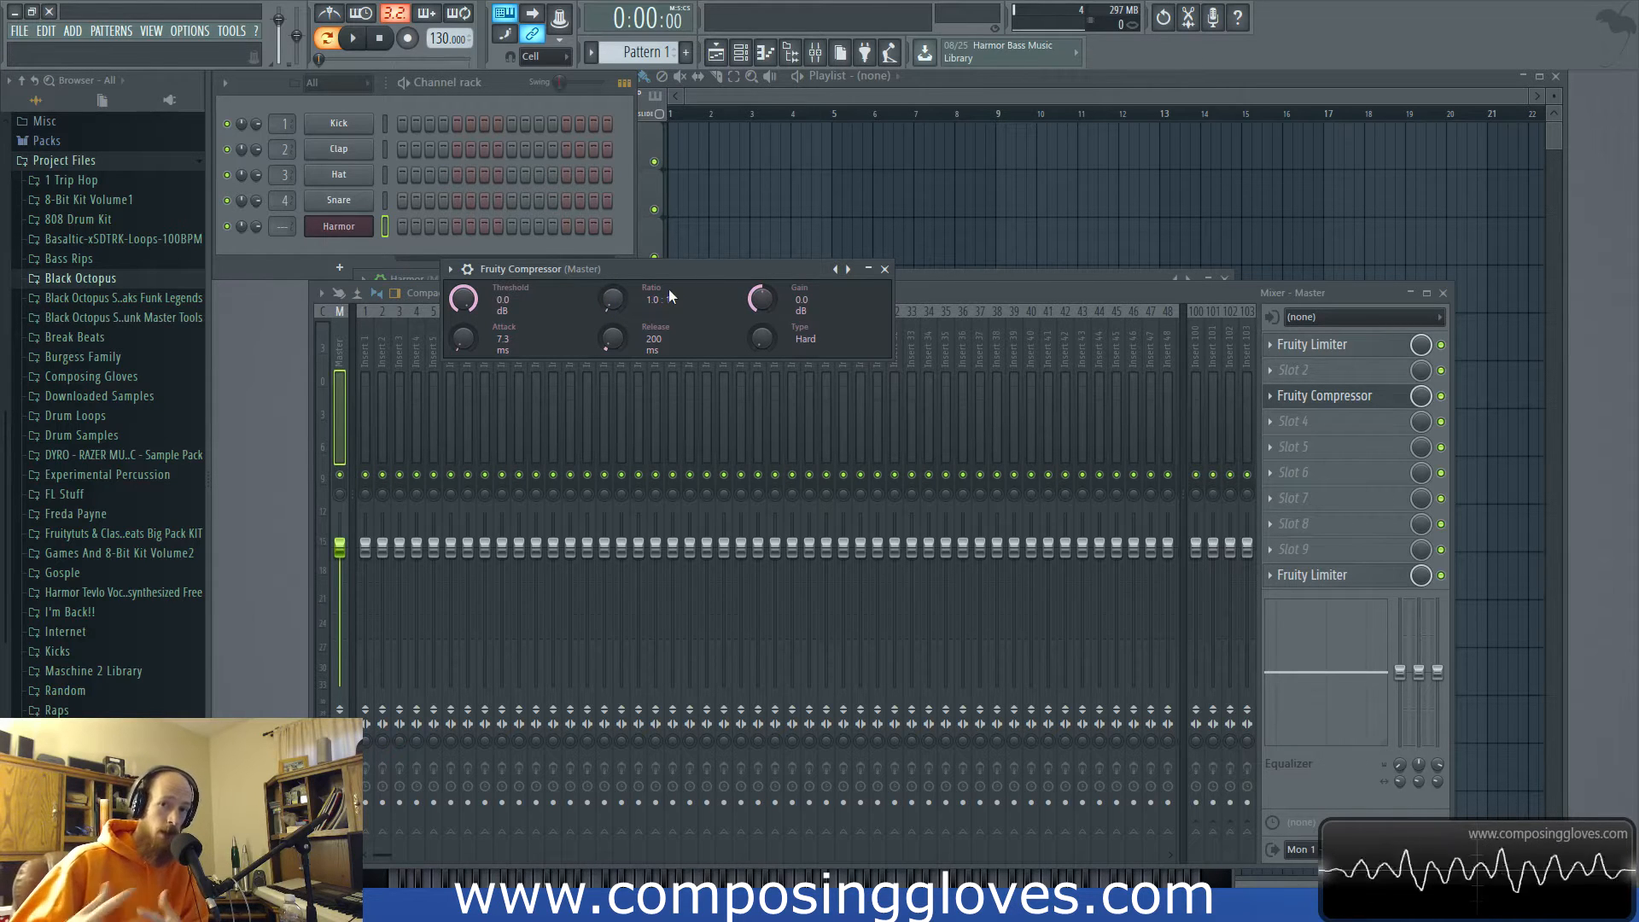
left_click(885, 269)
Look through several insert tracks in the mixer, ending on insert track 1.
left_click(451, 372)
left_click(485, 367)
left_click(414, 366)
left_click(383, 369)
left_click(366, 371)
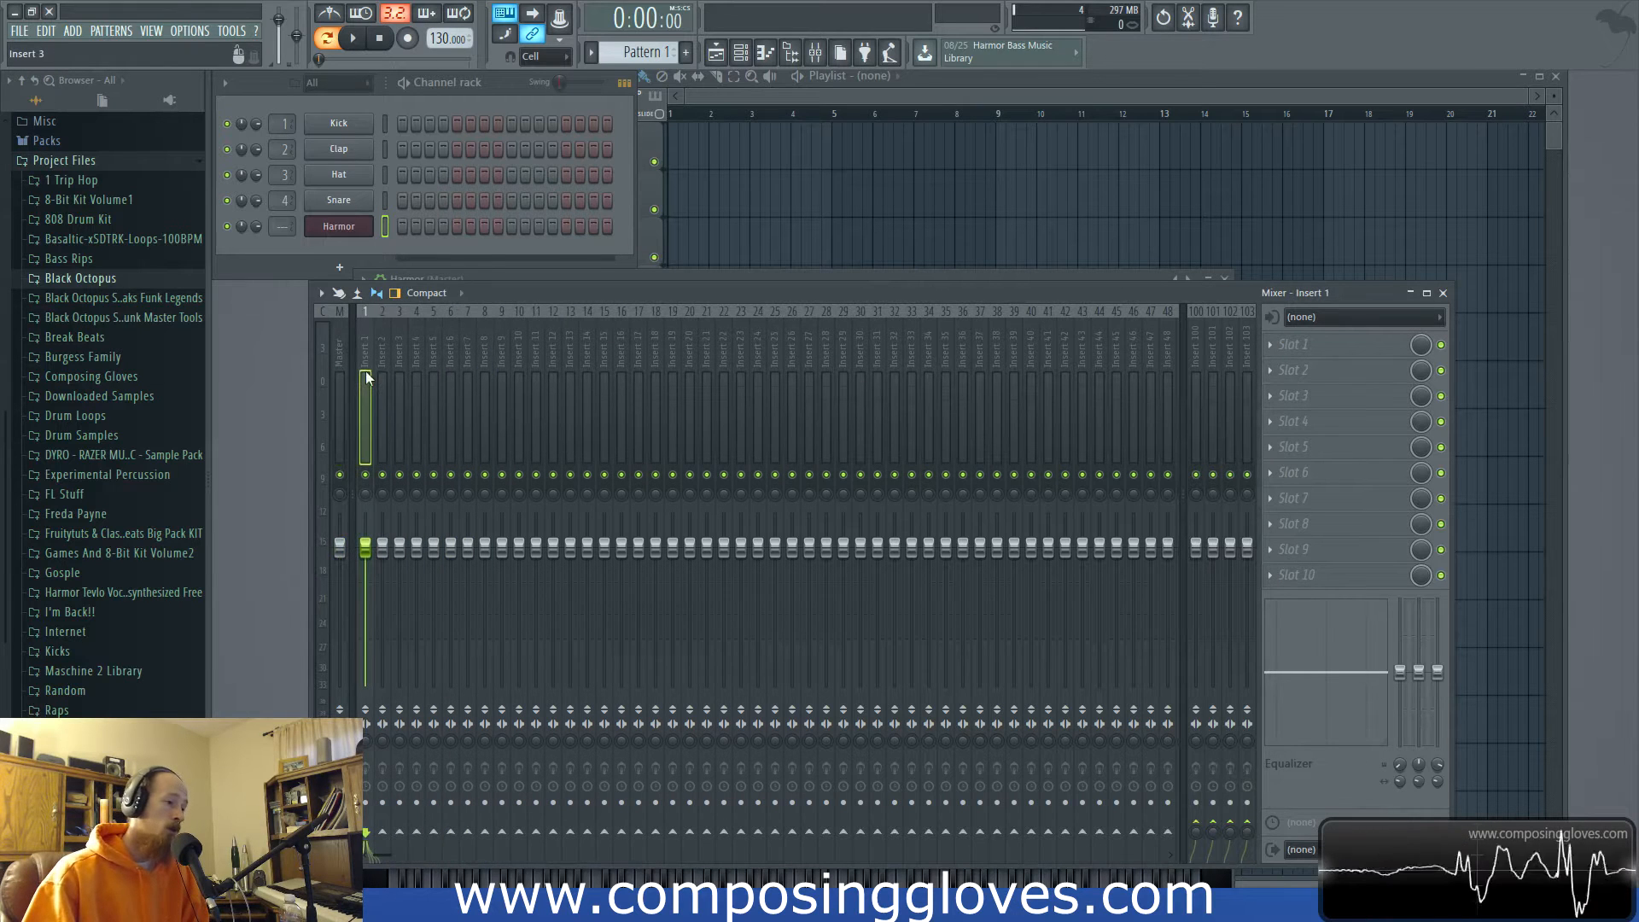
Open the Harmor channel, place its window above the mixer and select the master track.
left_click(345, 228)
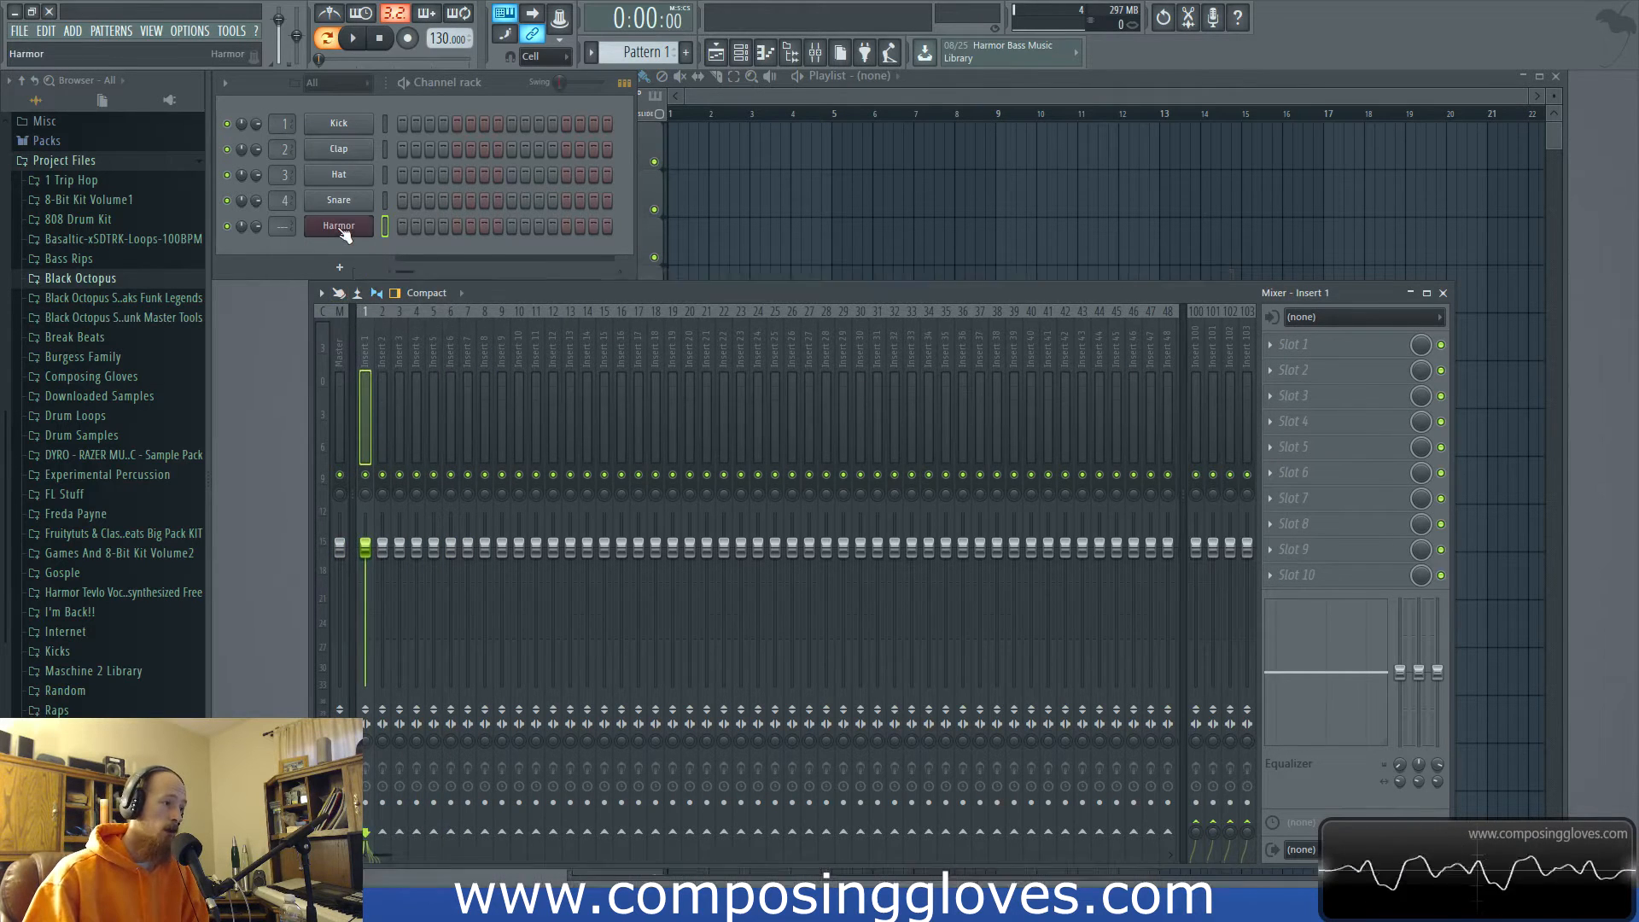
left_click_drag(811, 285, 954, 122)
left_click(350, 348)
left_click(396, 352)
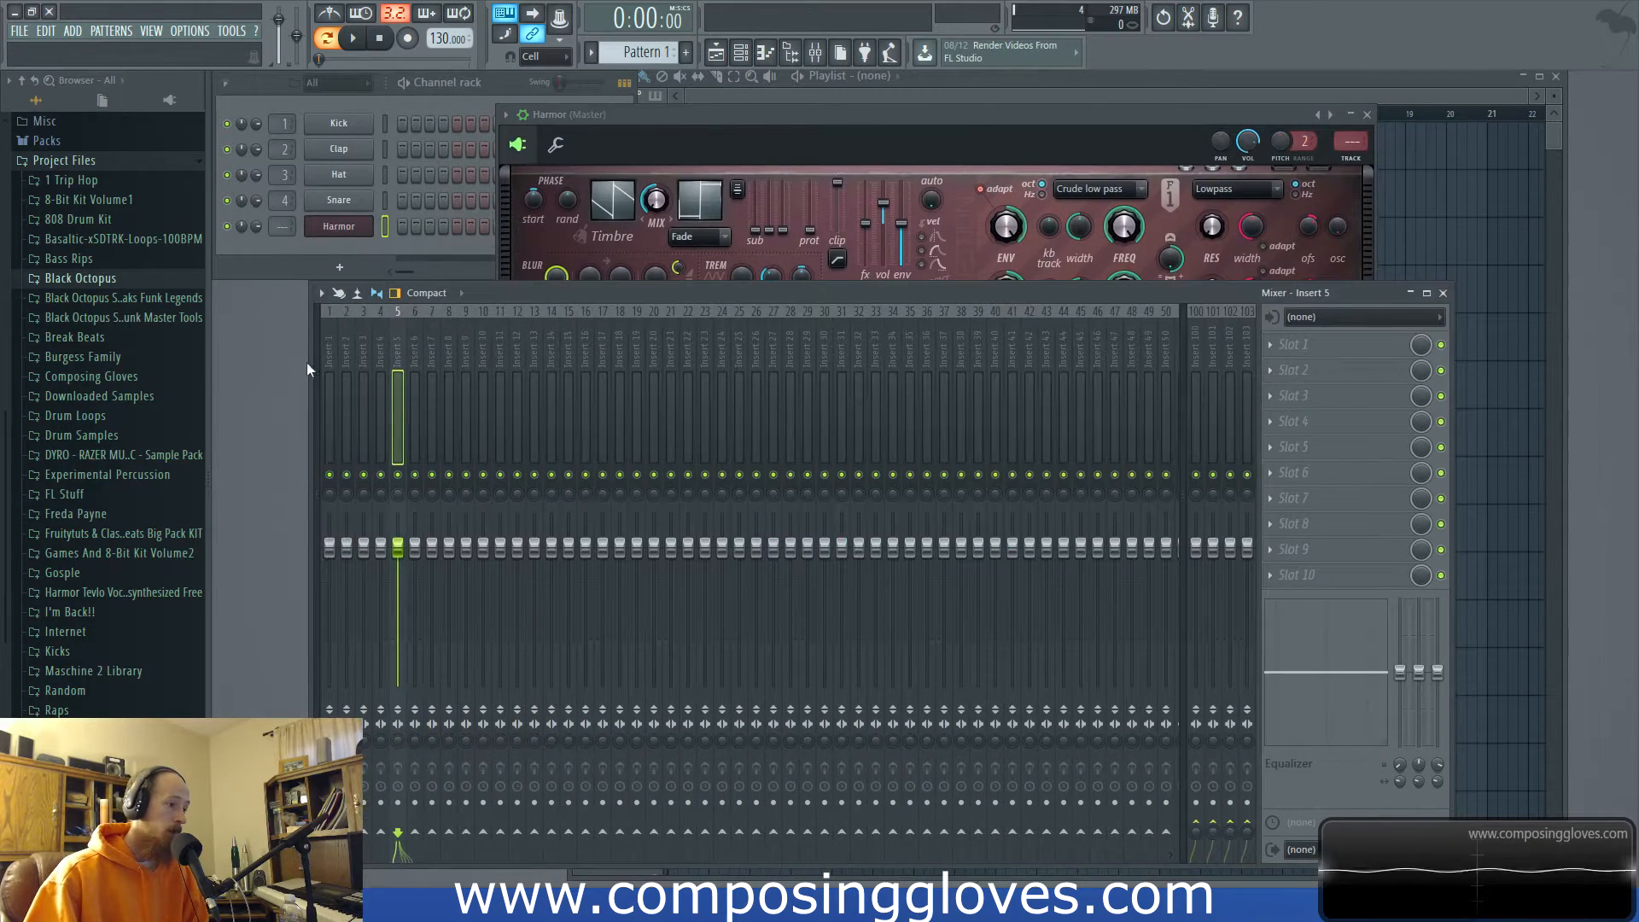
scroll(328, 356, "left", 2)
left_click(340, 357)
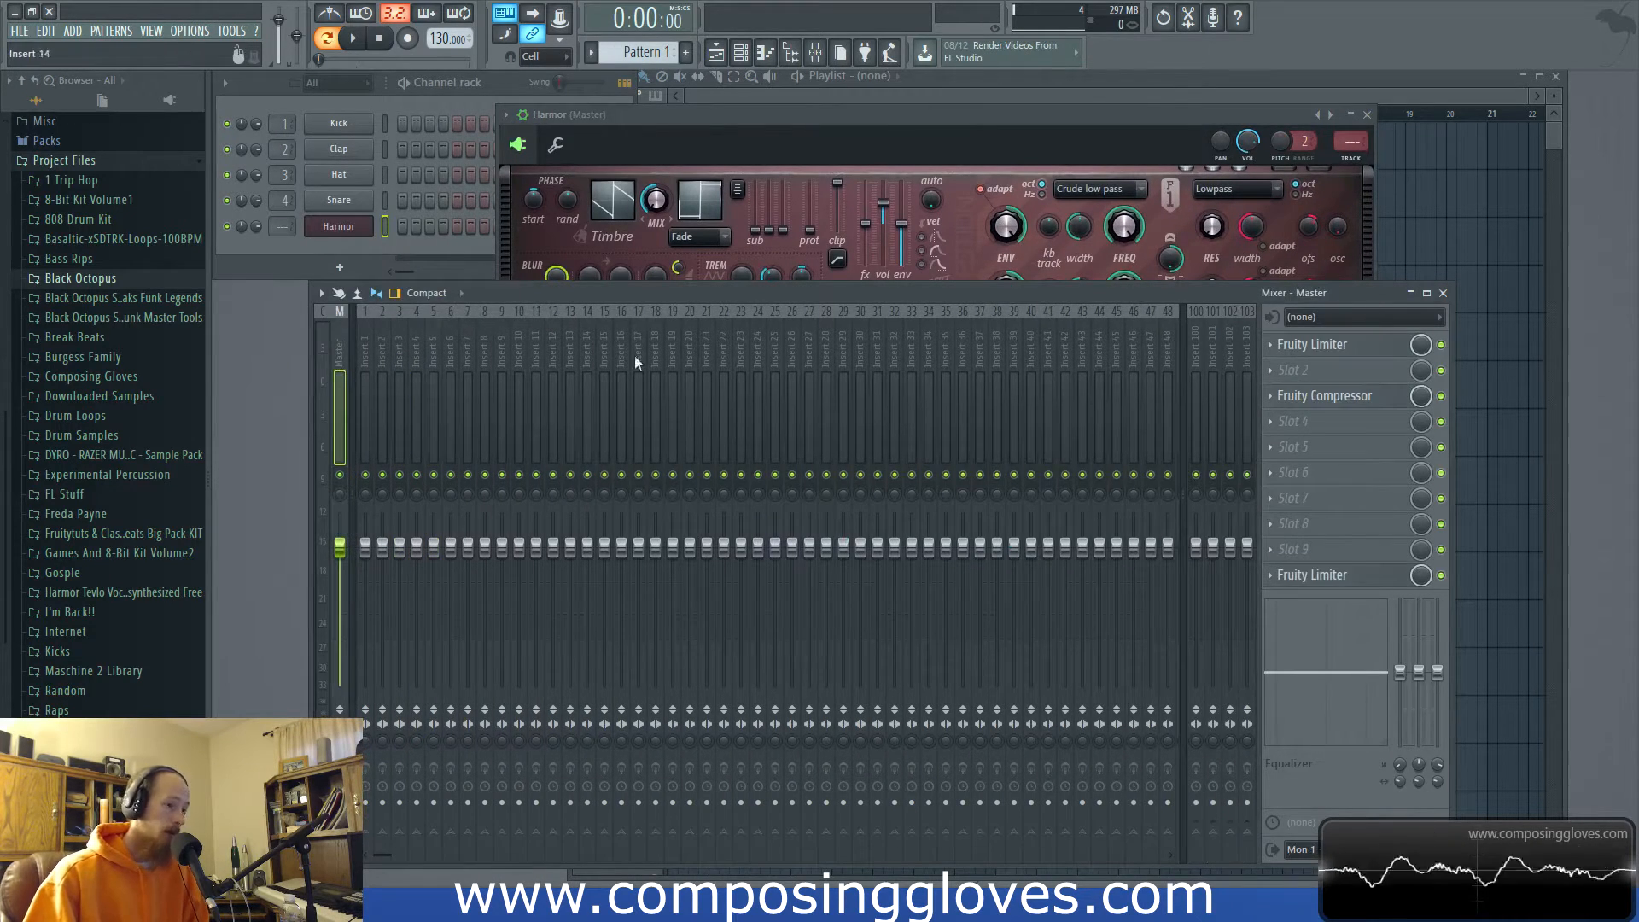
left_click(632, 143)
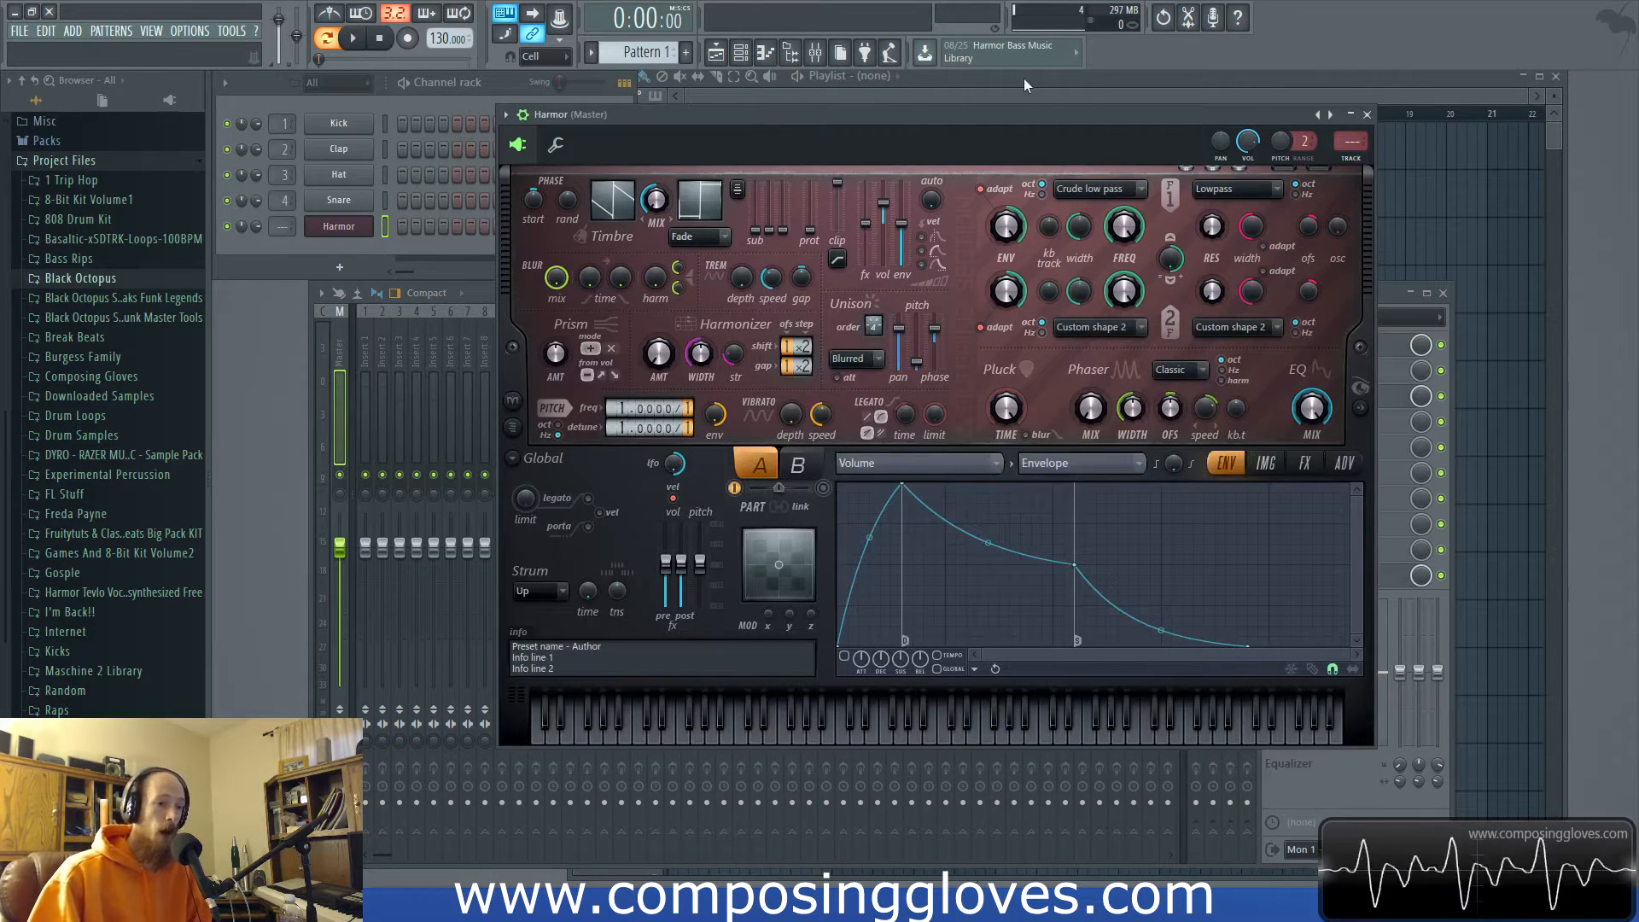
left_click_drag(1033, 116, 656, 75)
Add Soundgoodizer to the master track's sixth effect slot and Maximus to its fifth.
left_click(1328, 470)
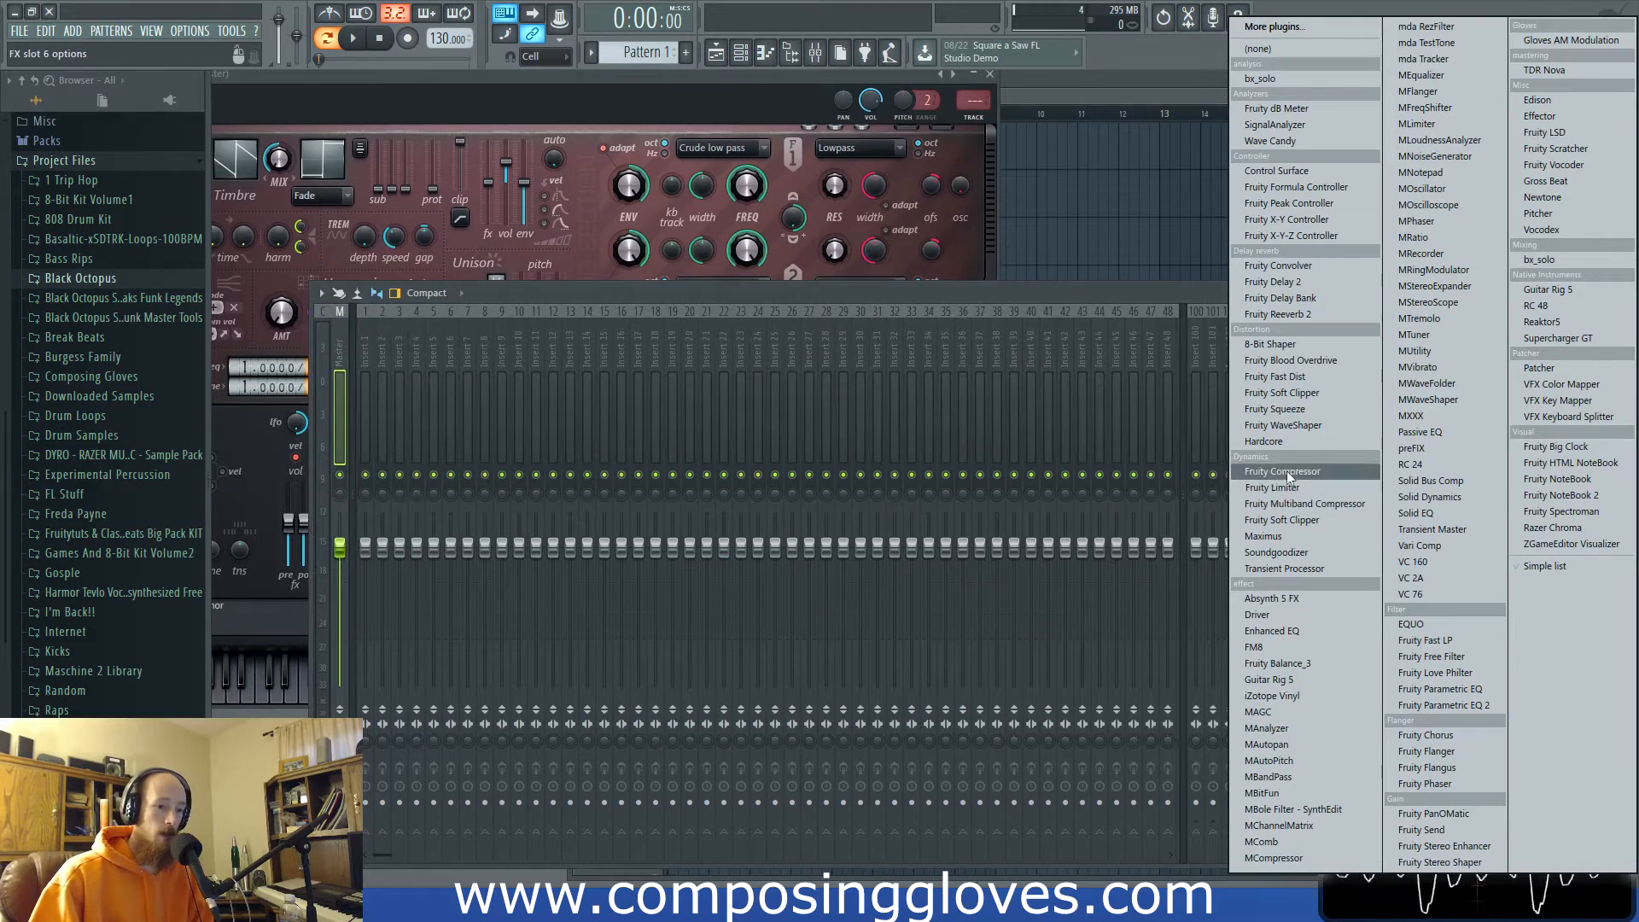
left_click(1303, 551)
left_click(1292, 445)
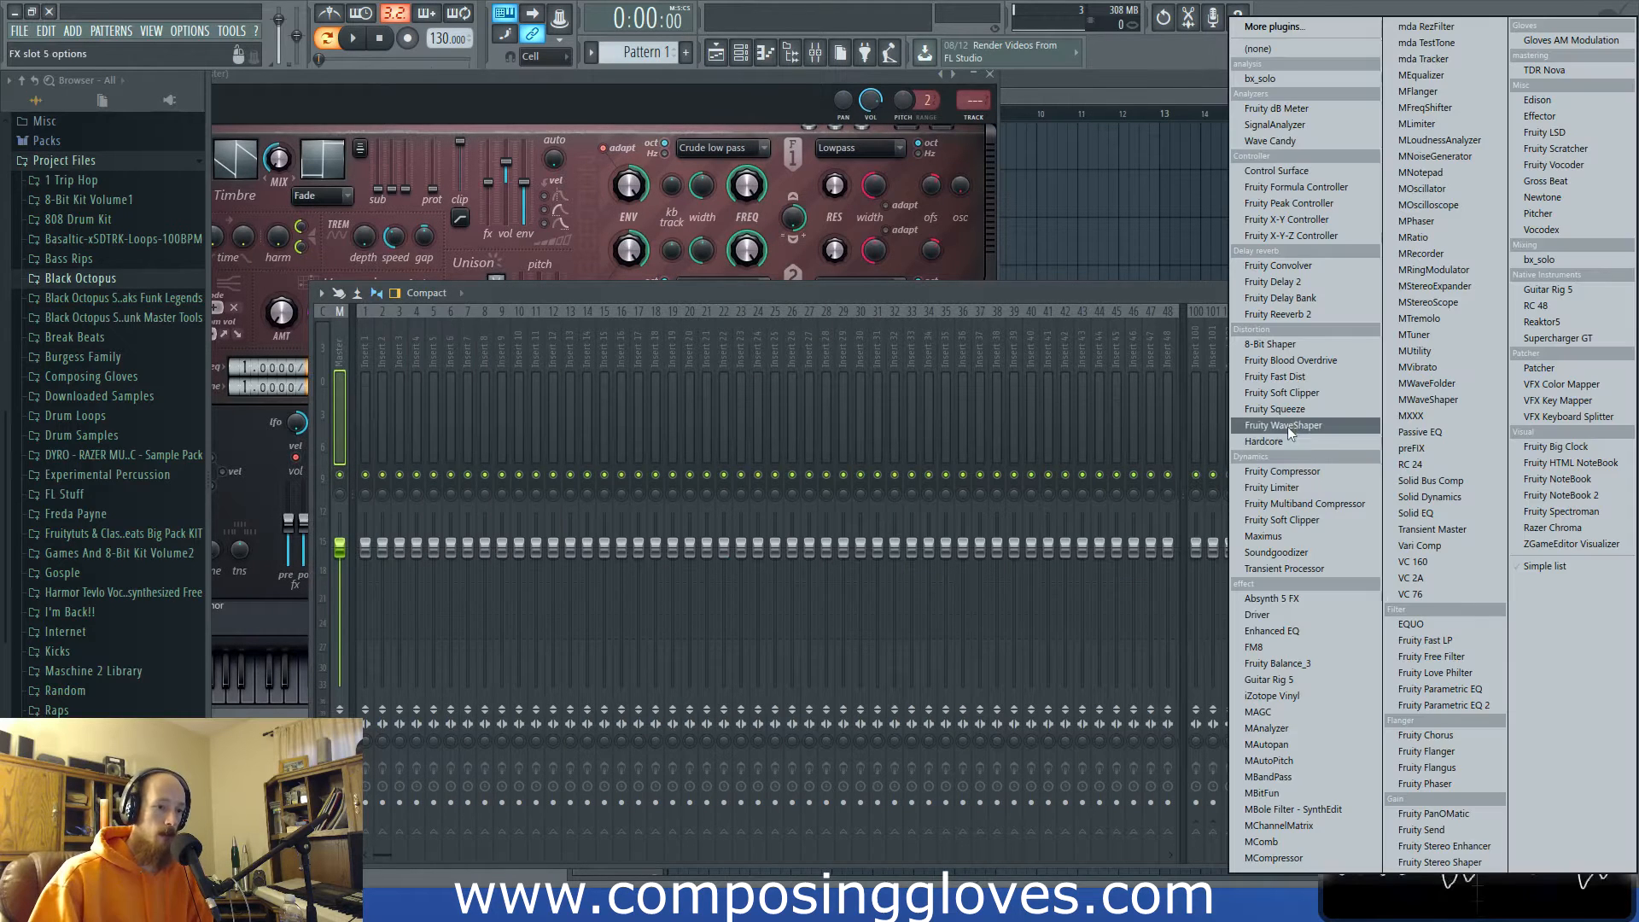
left_click(1314, 536)
left_click_drag(615, 308, 771, 257)
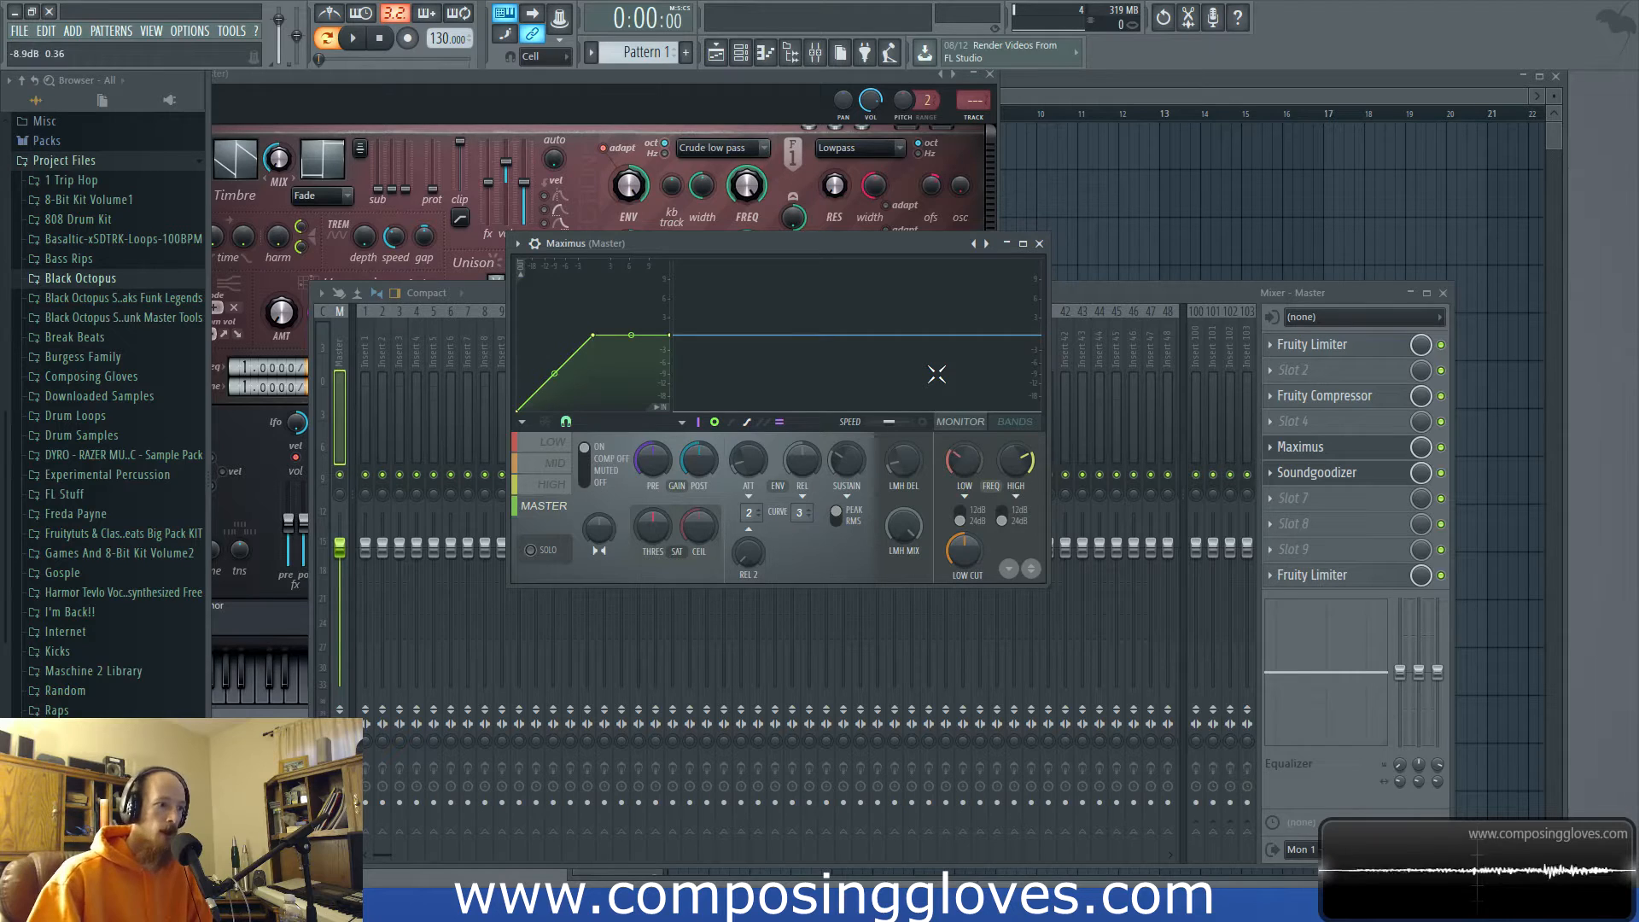
Toggle the linear-phase filters option in Maximus and close its window.
left_click(683, 423)
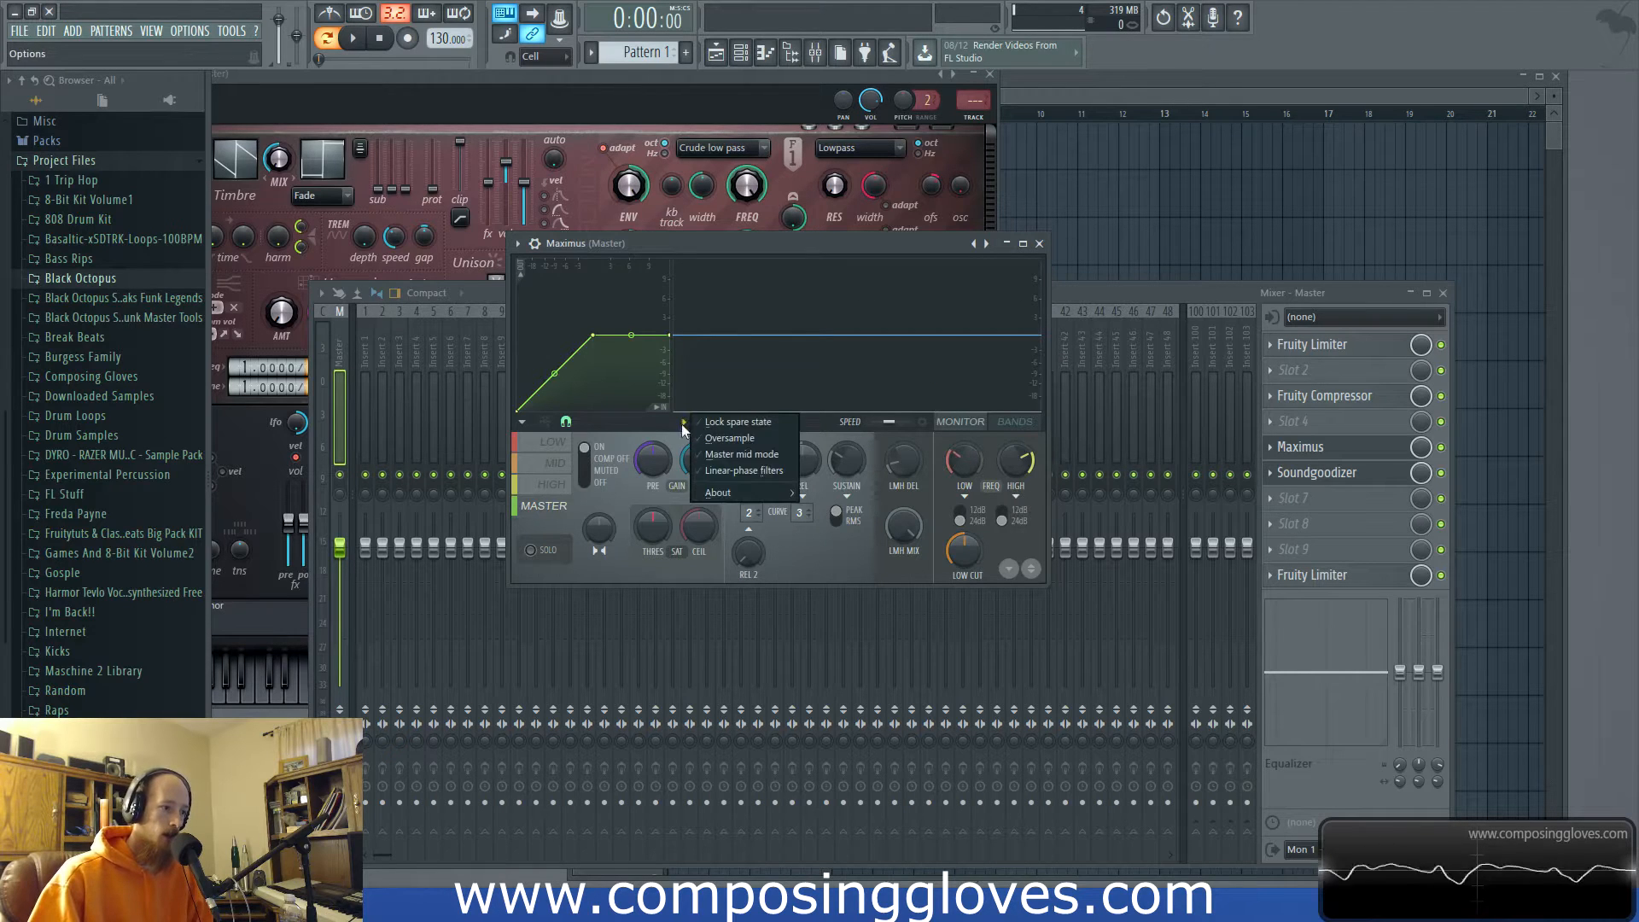
left_click(770, 471)
left_click(1039, 244)
Bring the Harmor window in front of the mixer and centre it in the workspace.
left_click(551, 315)
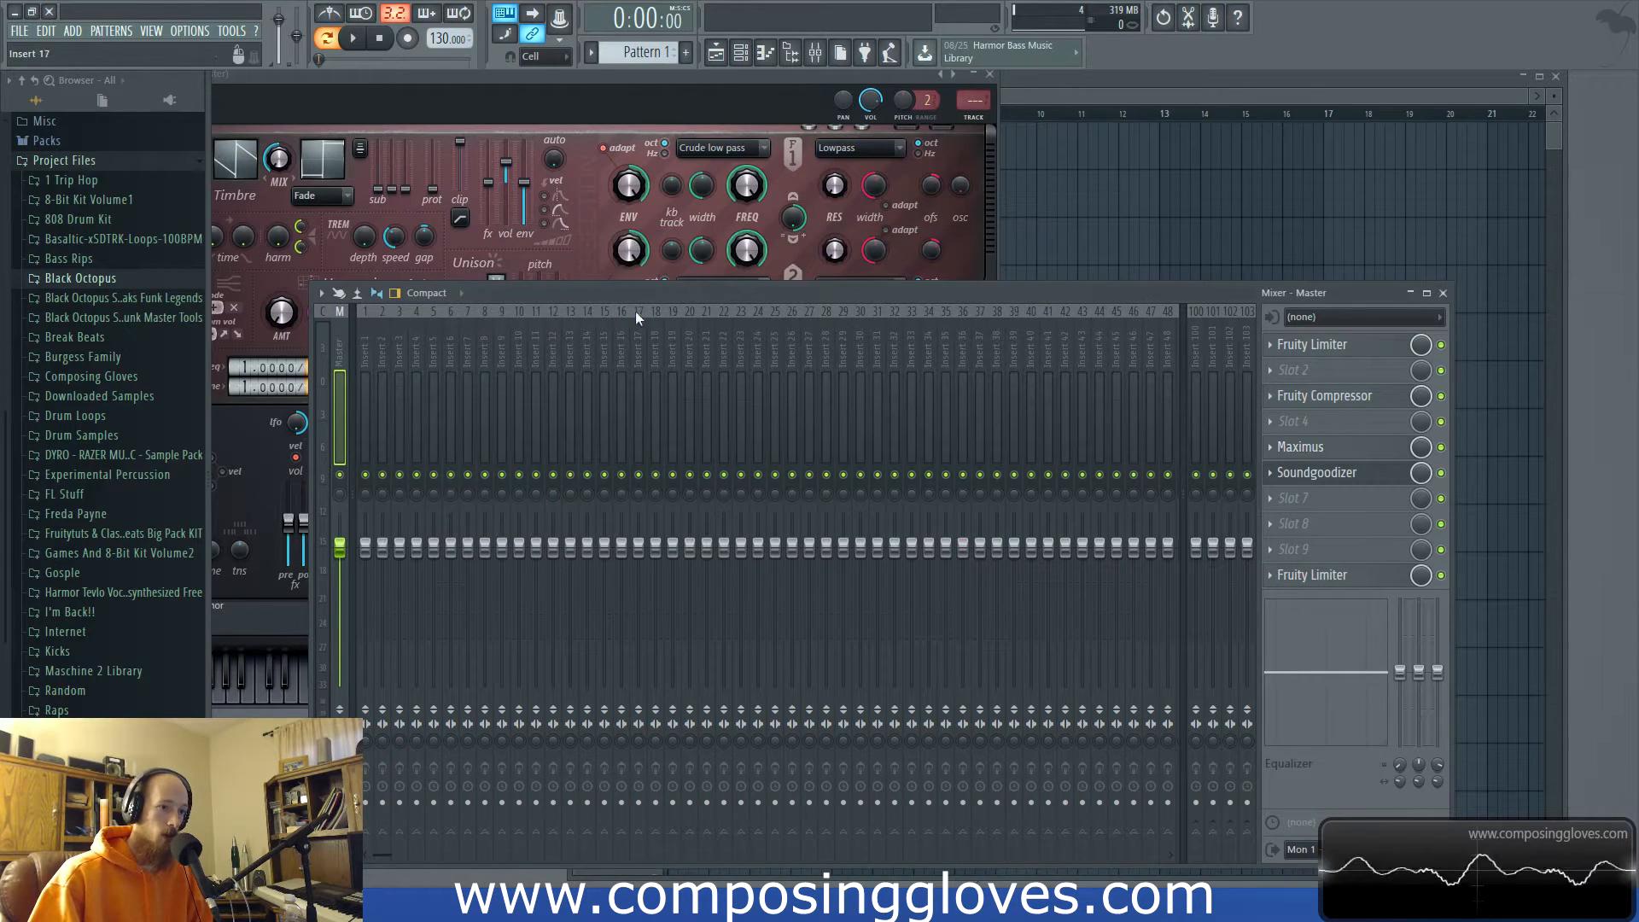
left_click(621, 84)
left_click_drag(601, 78, 797, 142)
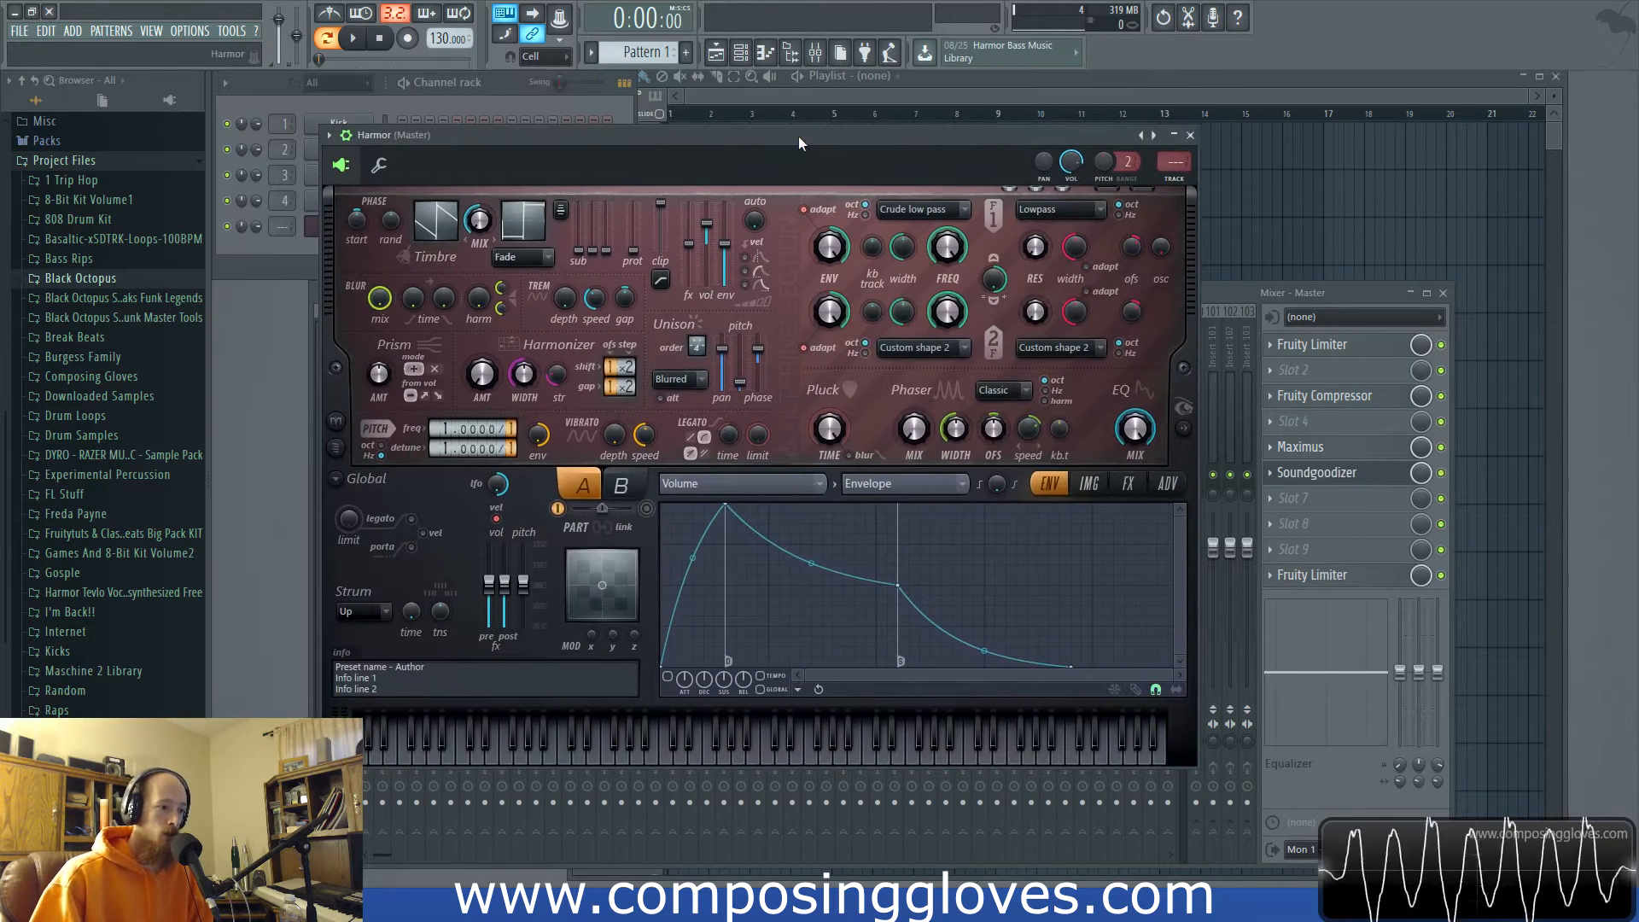
Reopen Maximus on the master track, examine its options including linear-phase filters, and close it.
left_click(1300, 446)
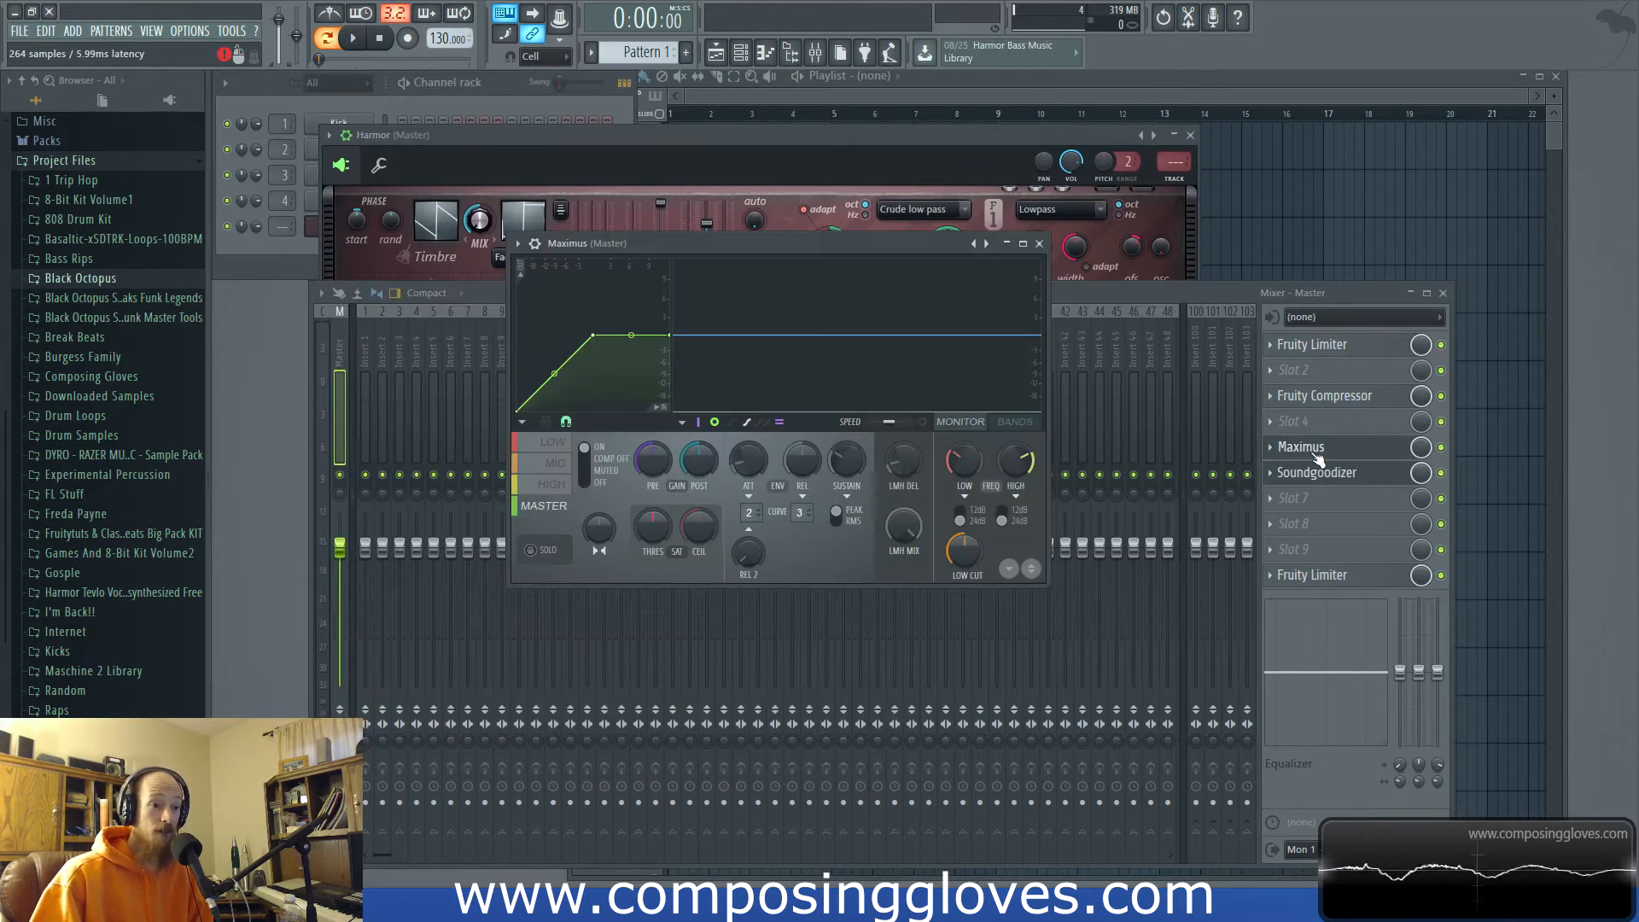
left_click(683, 422)
left_click_drag(902, 253, 905, 255)
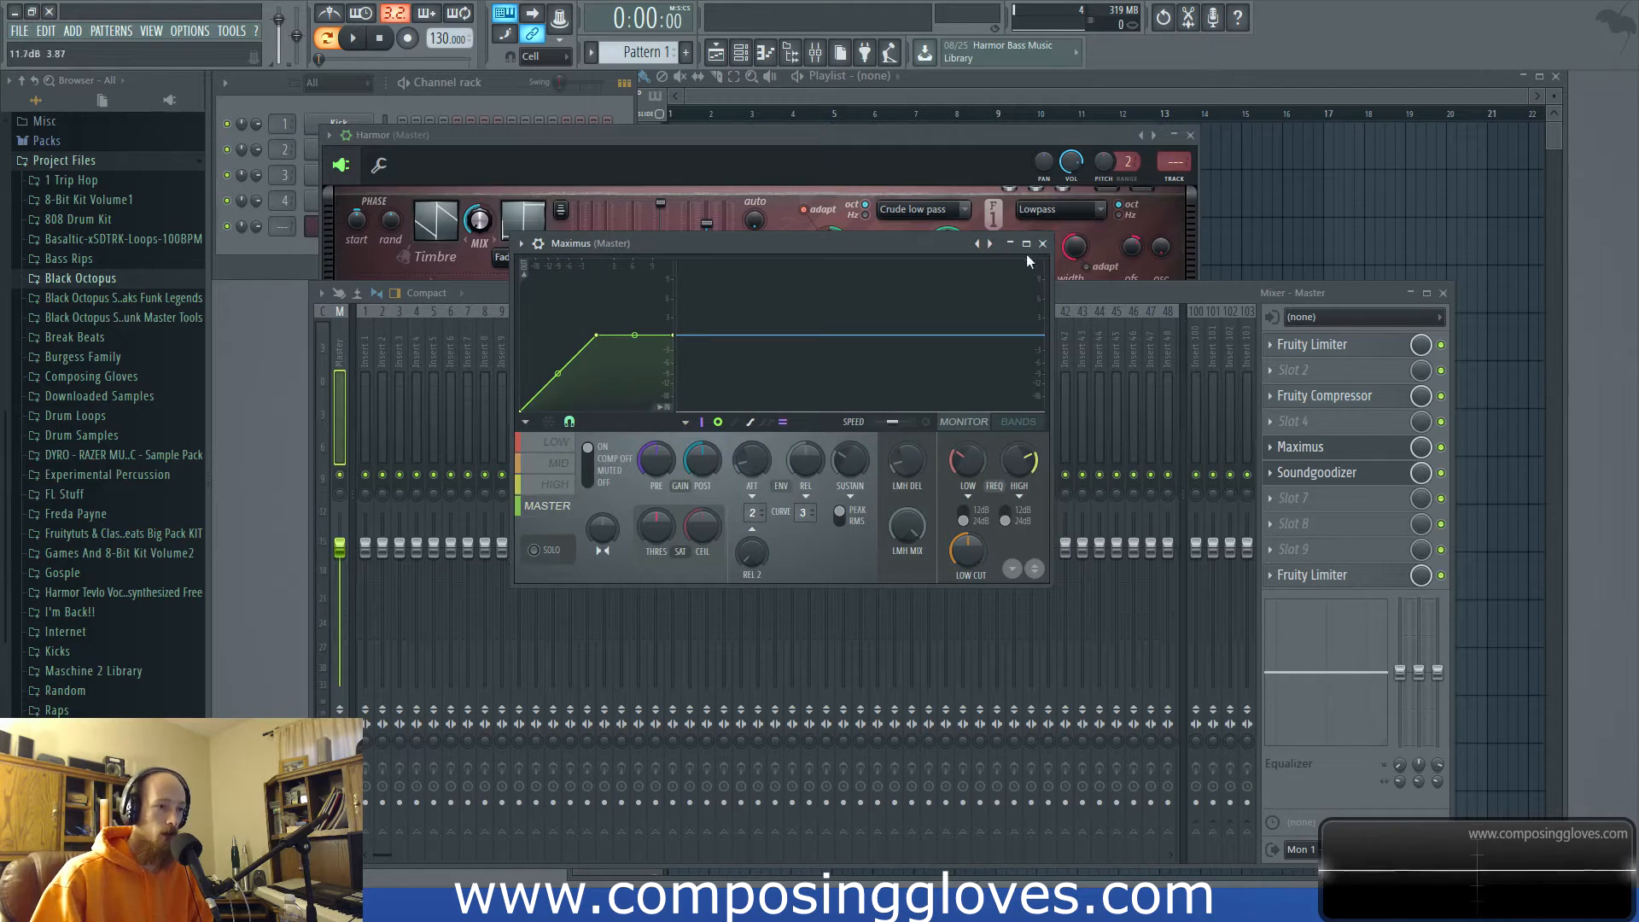
left_click(688, 422)
left_click(688, 424)
left_click(688, 424)
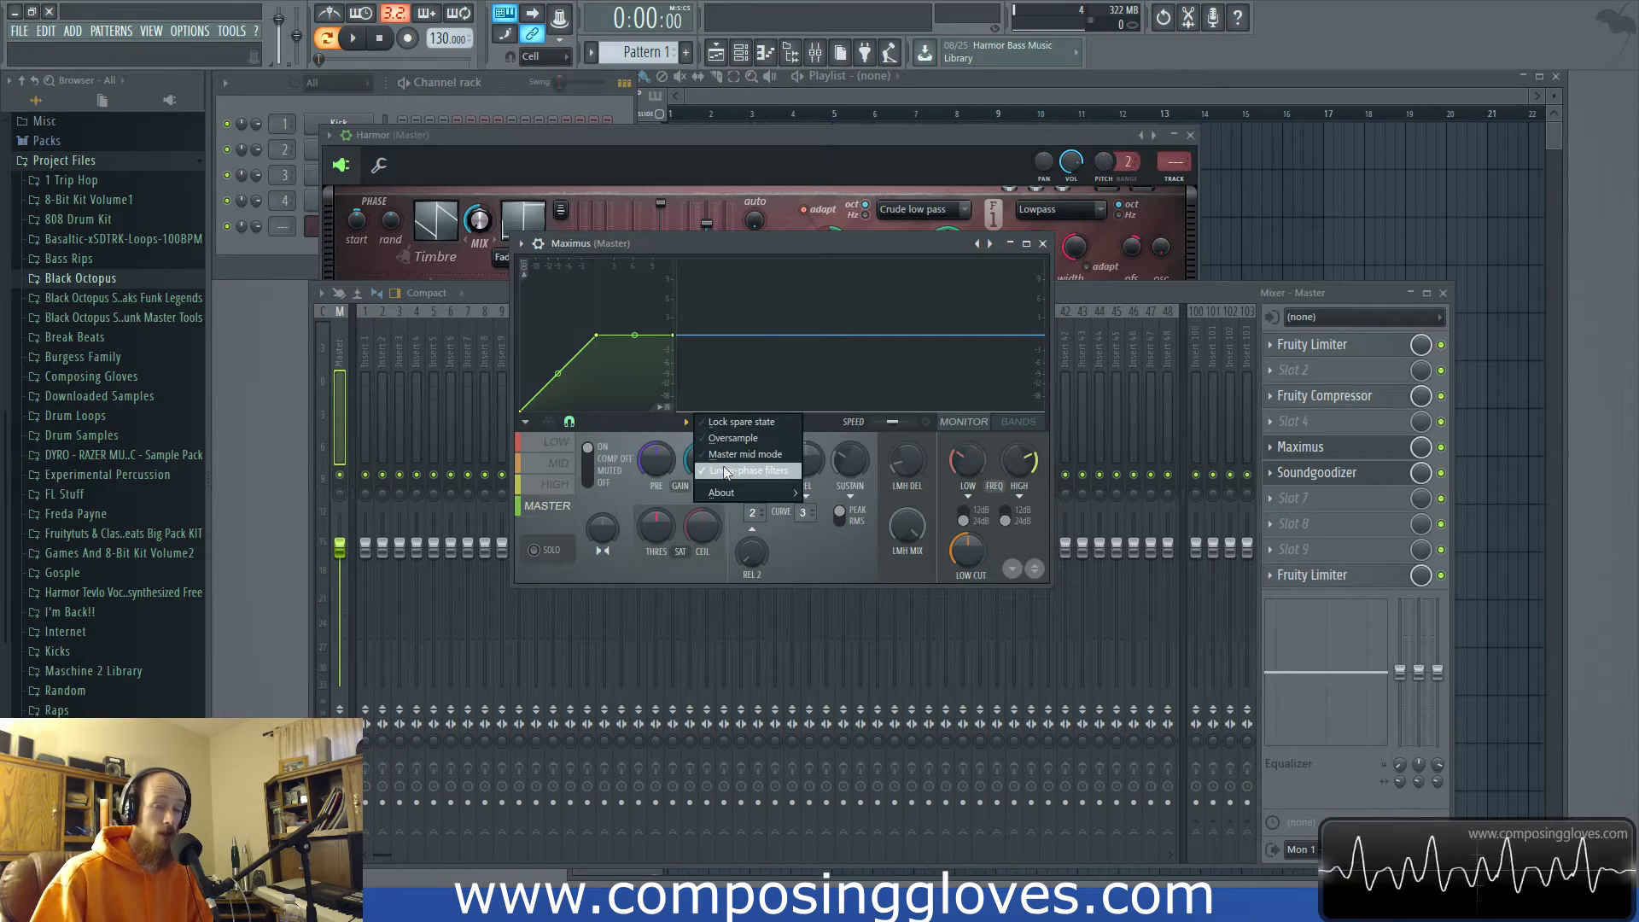
left_click(643, 420)
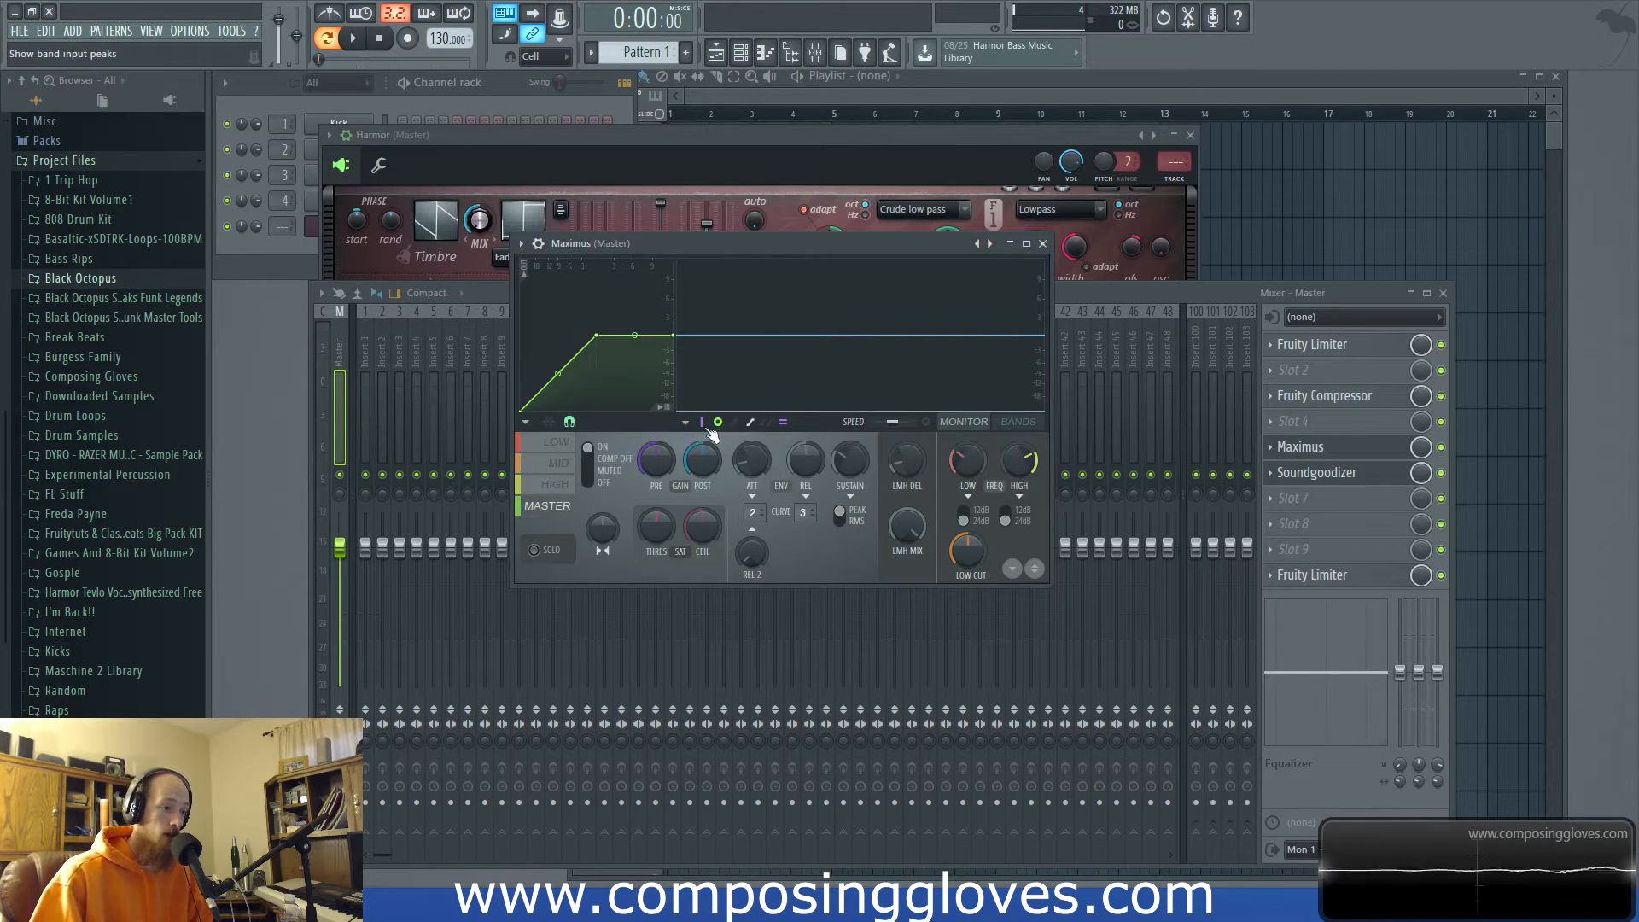
left_click(1042, 244)
Rearrange the mixer and Harmor windows so the master track's effect slots stay visible beside Harmor.
left_click_drag(768, 290, 759, 254)
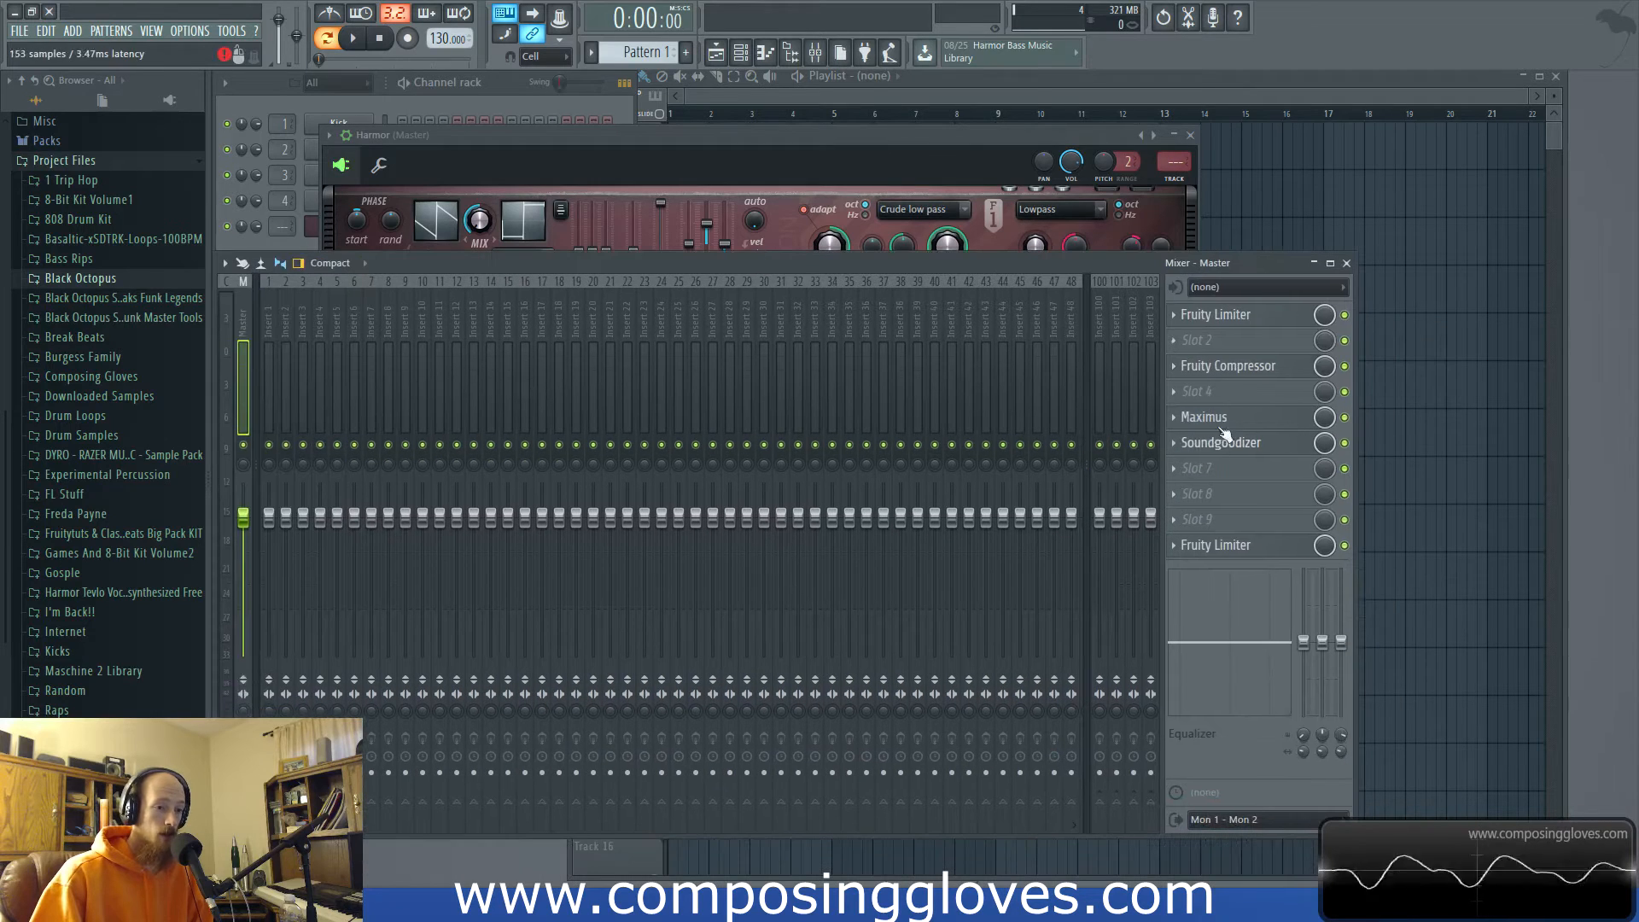
left_click_drag(930, 258, 909, 336)
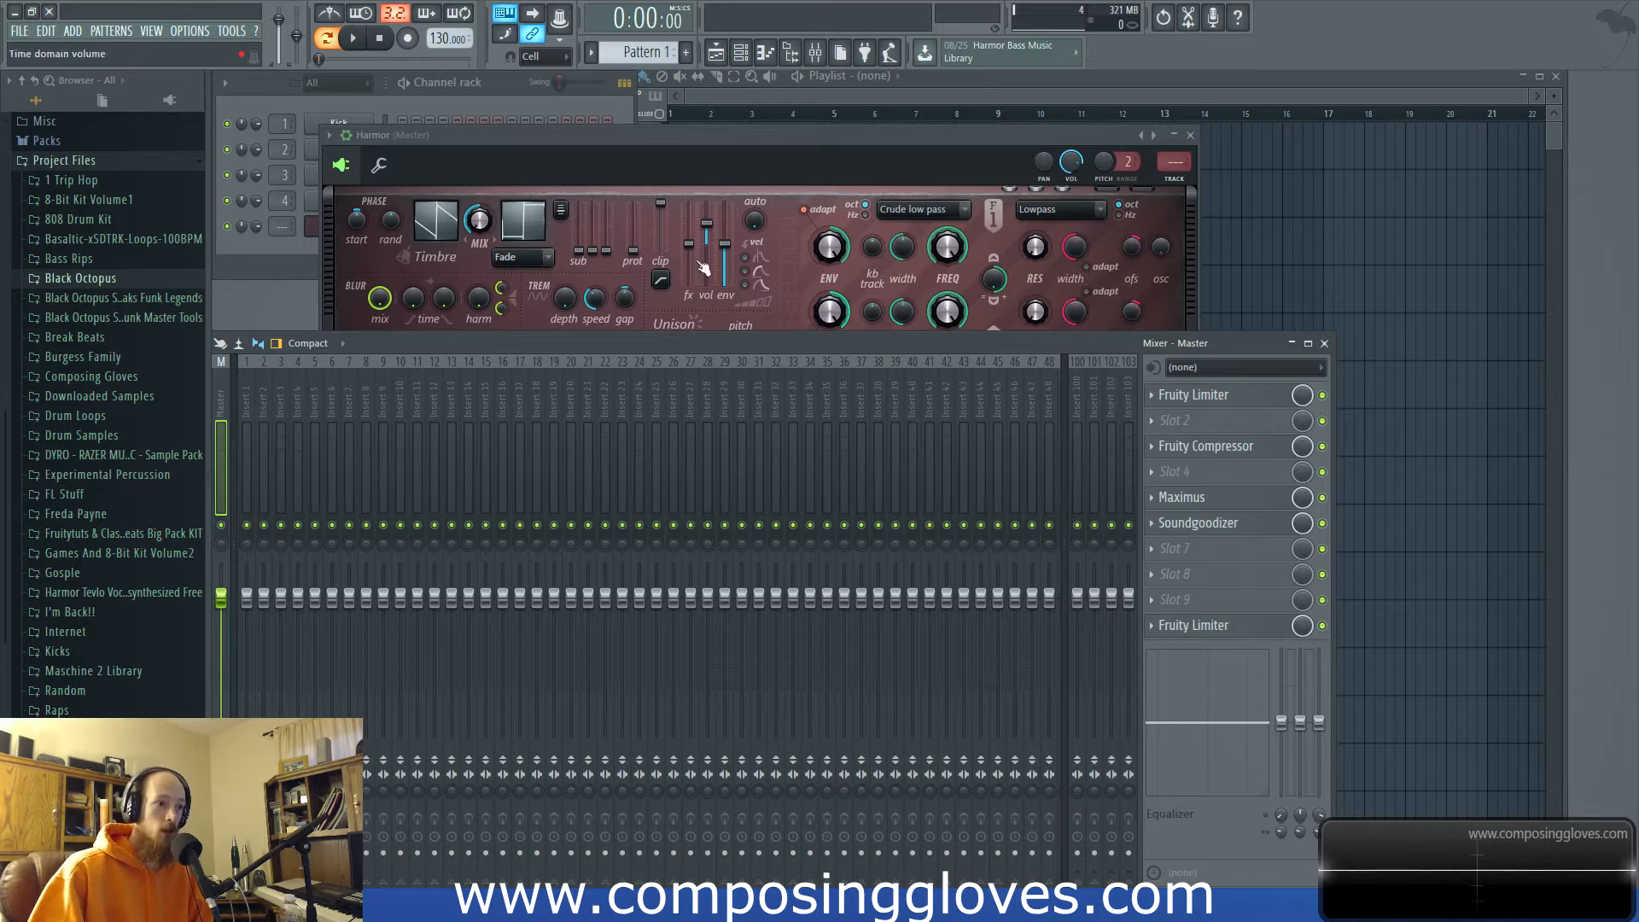
left_click(772, 140)
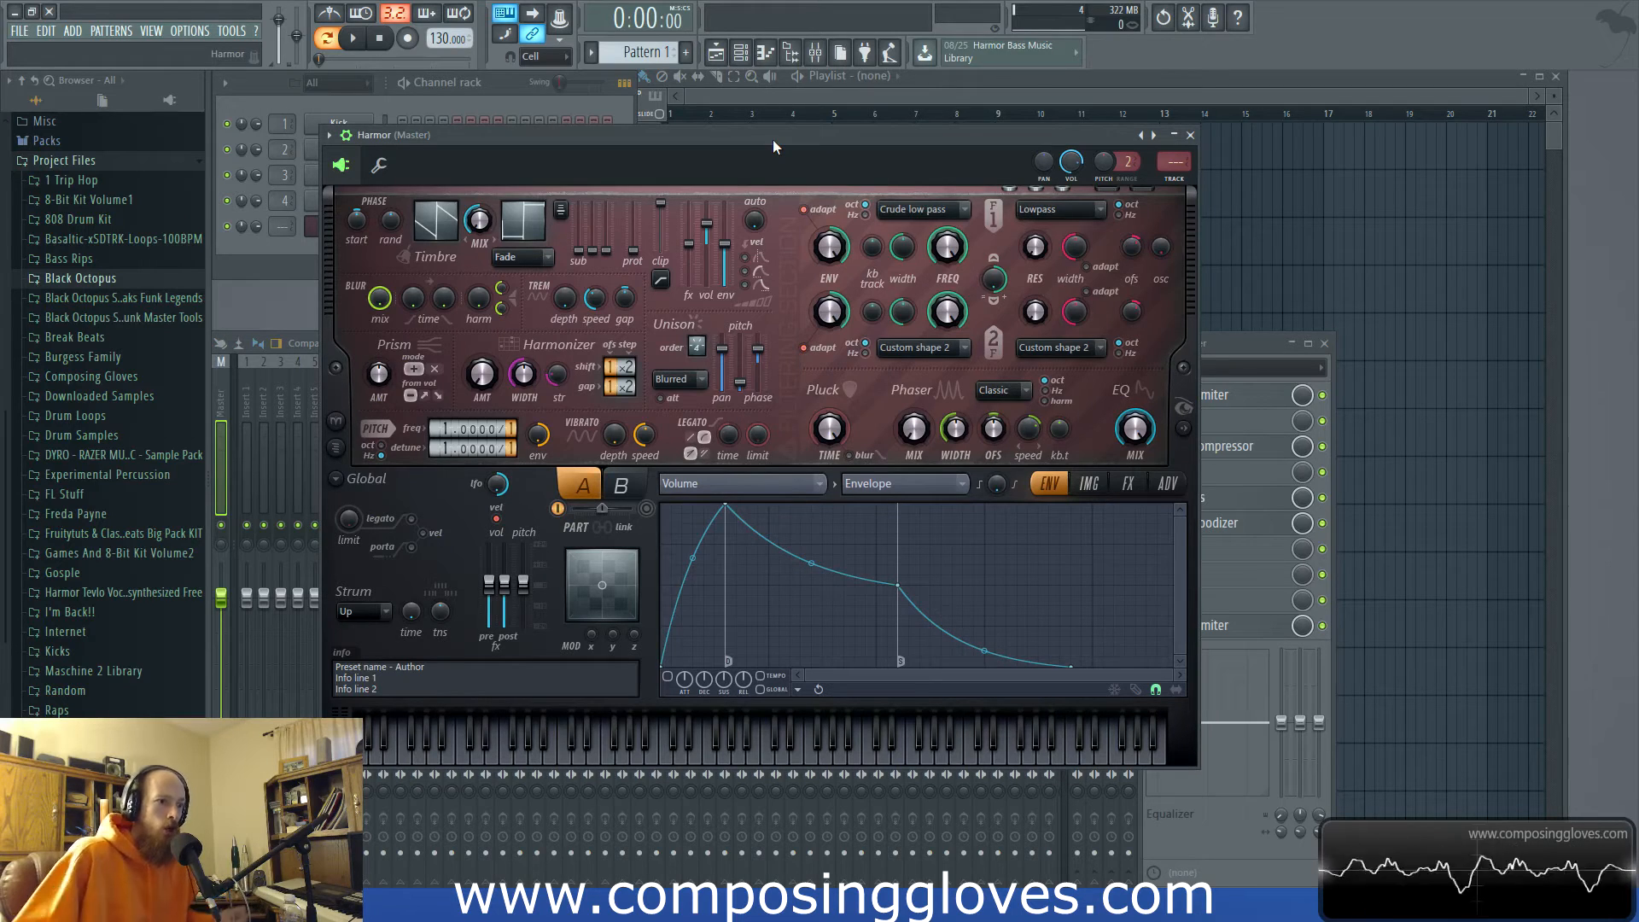
left_click_drag(773, 140, 647, 146)
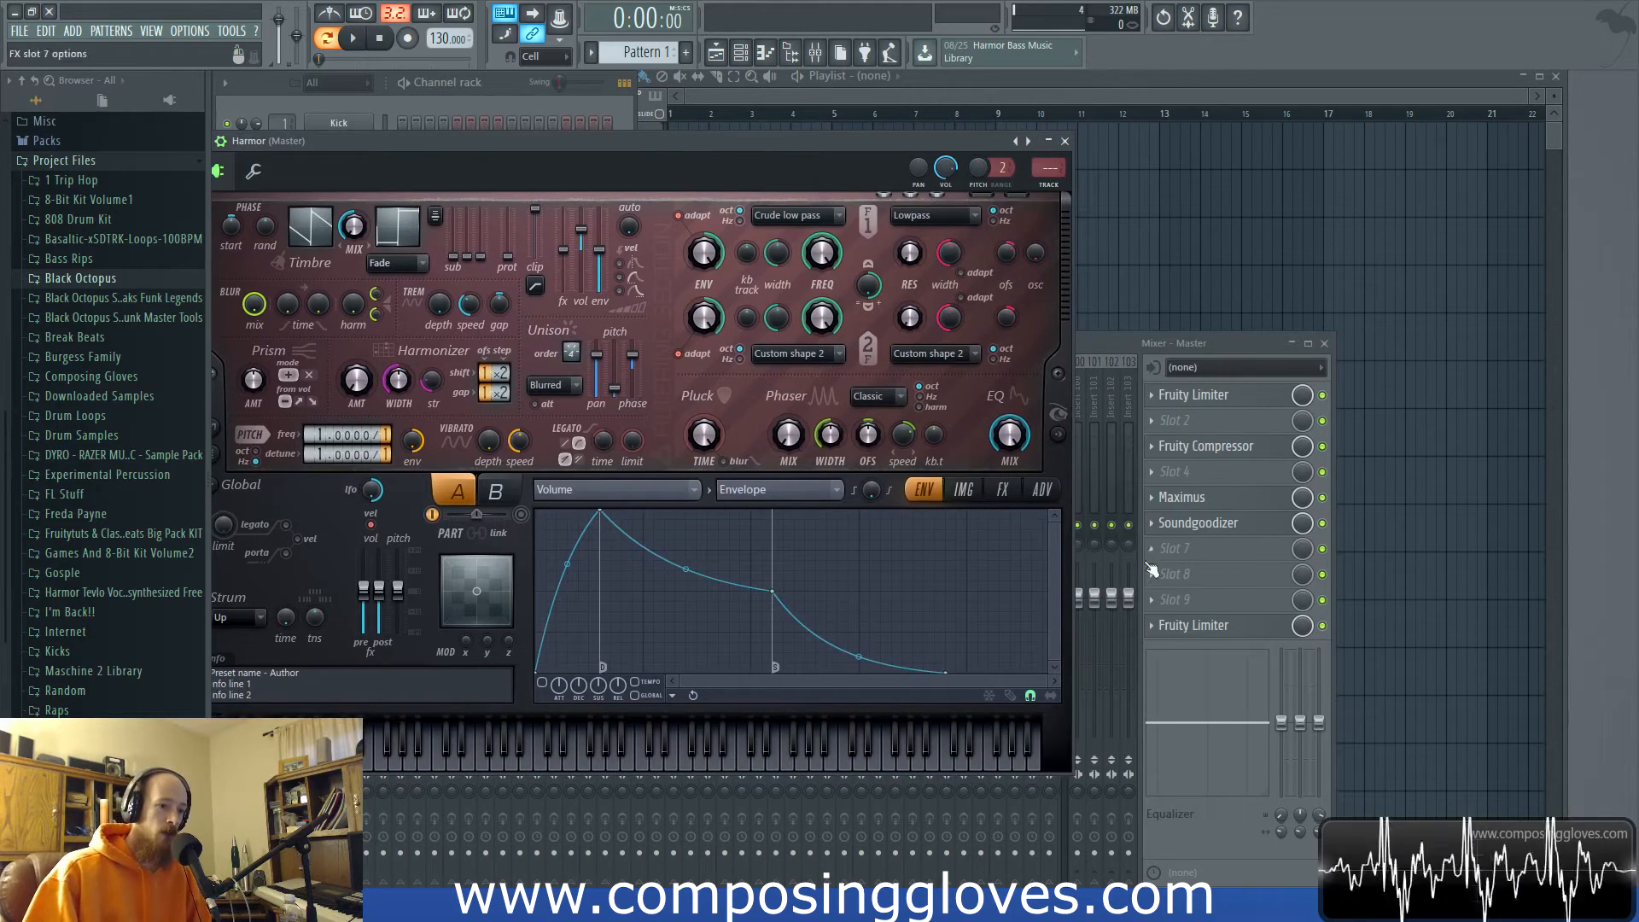
Look at the Soundgoodizer's controls and its effect slot on the master track.
left_click(1223, 528)
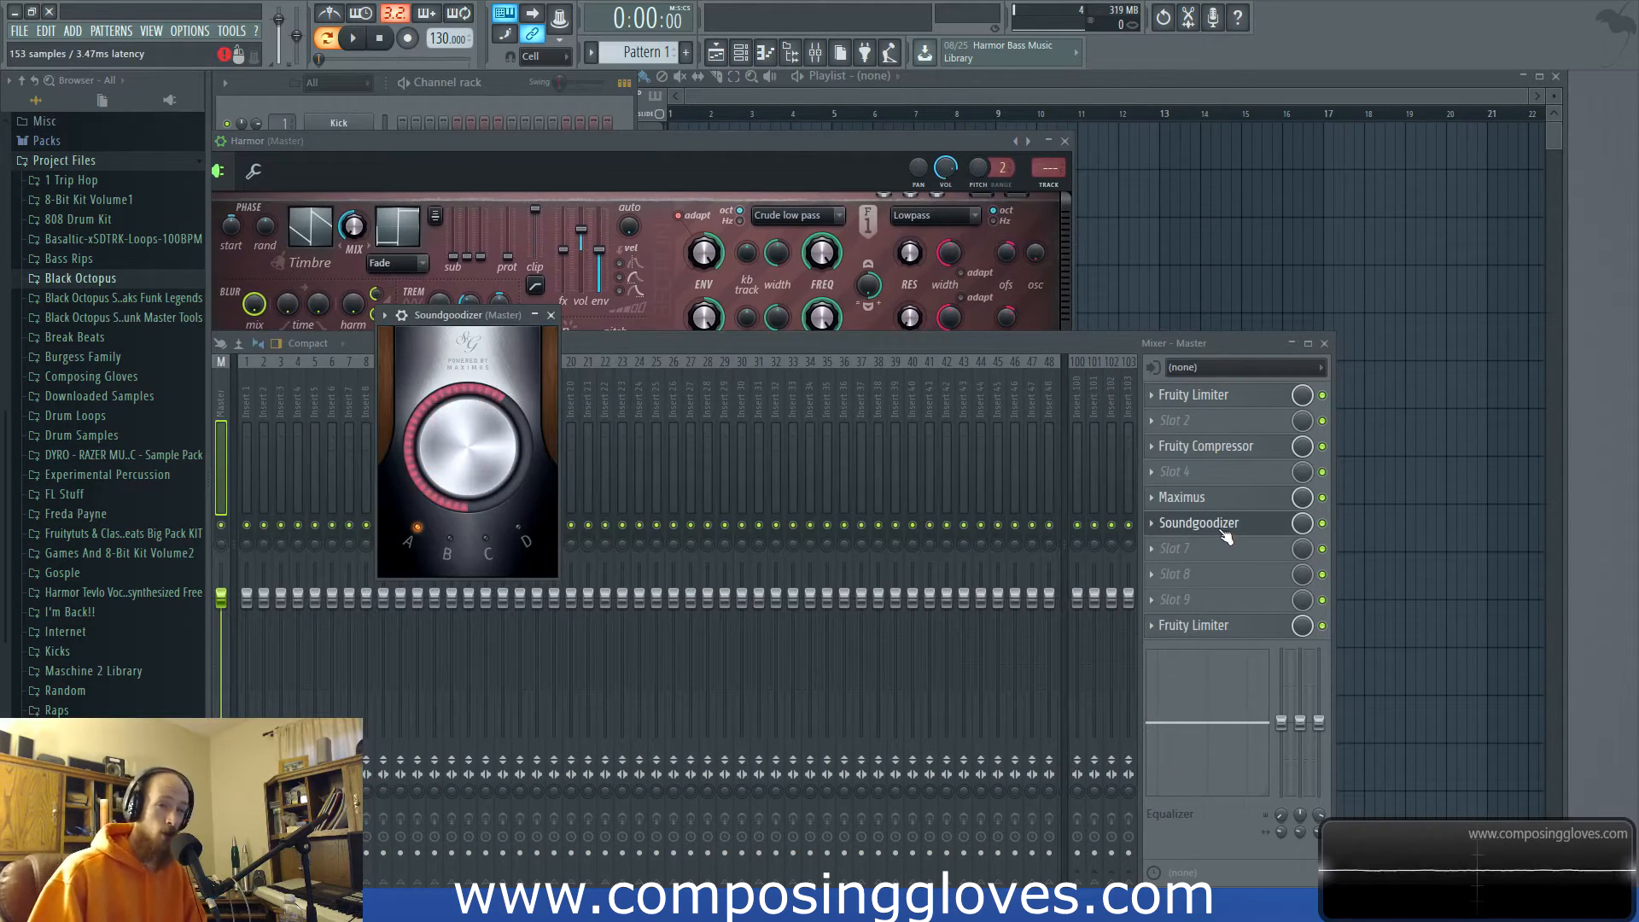
left_click(1225, 531)
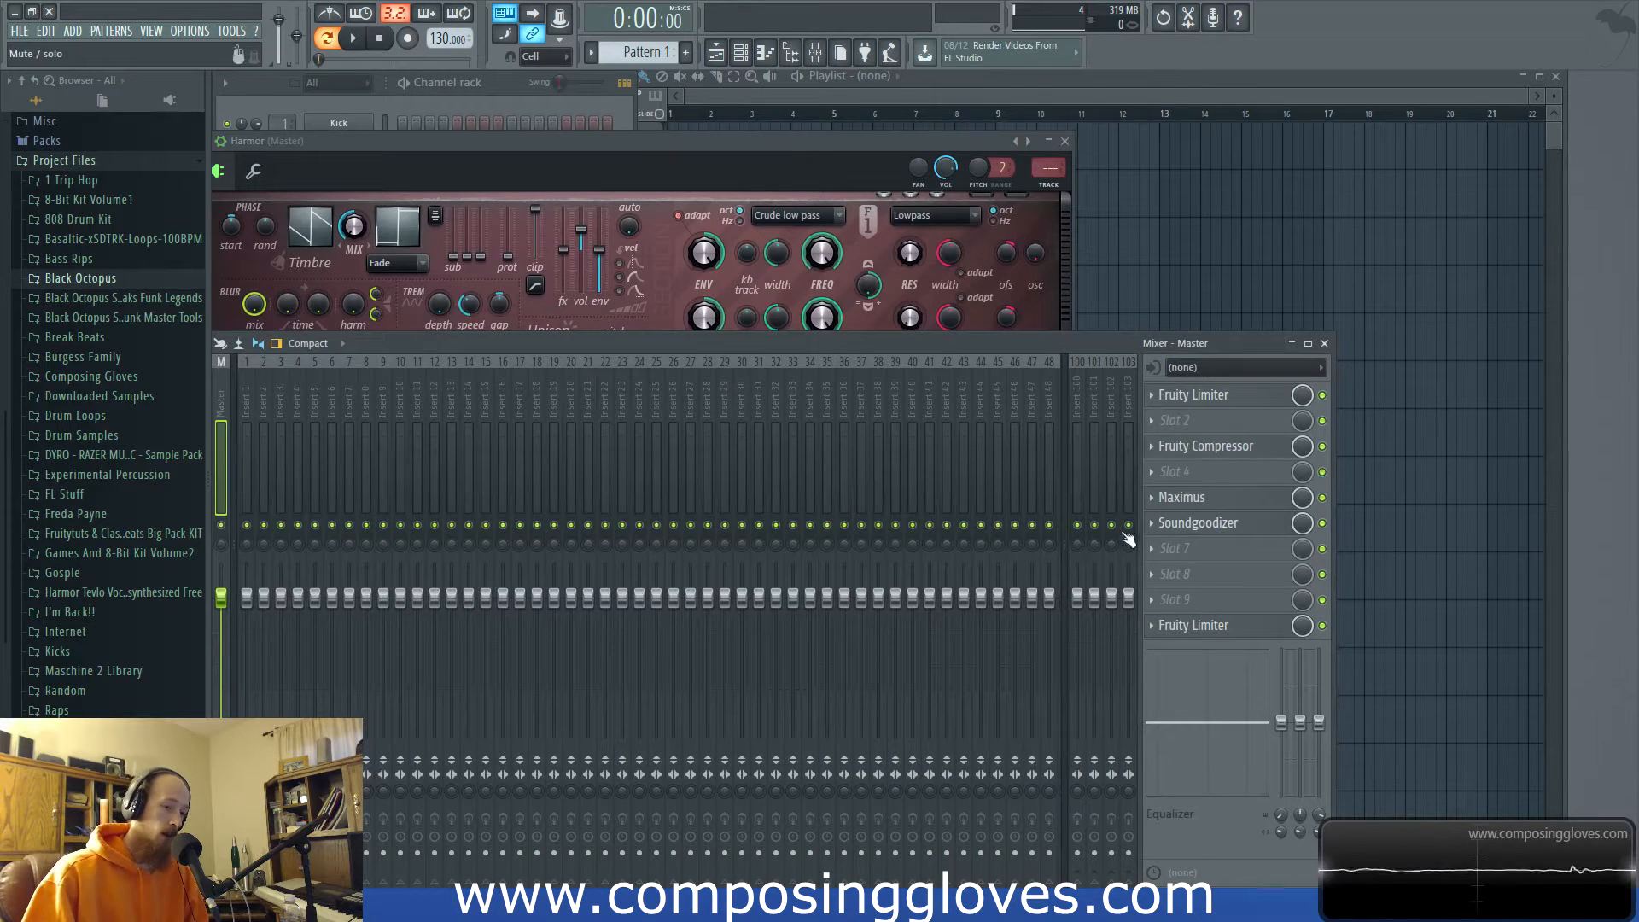
left_click(1152, 524)
left_click(1176, 512)
left_click(1194, 527)
left_click(1193, 526)
Centre the Harmor window over the mixer and lower its unison pan amount.
left_click_drag(743, 149, 840, 147)
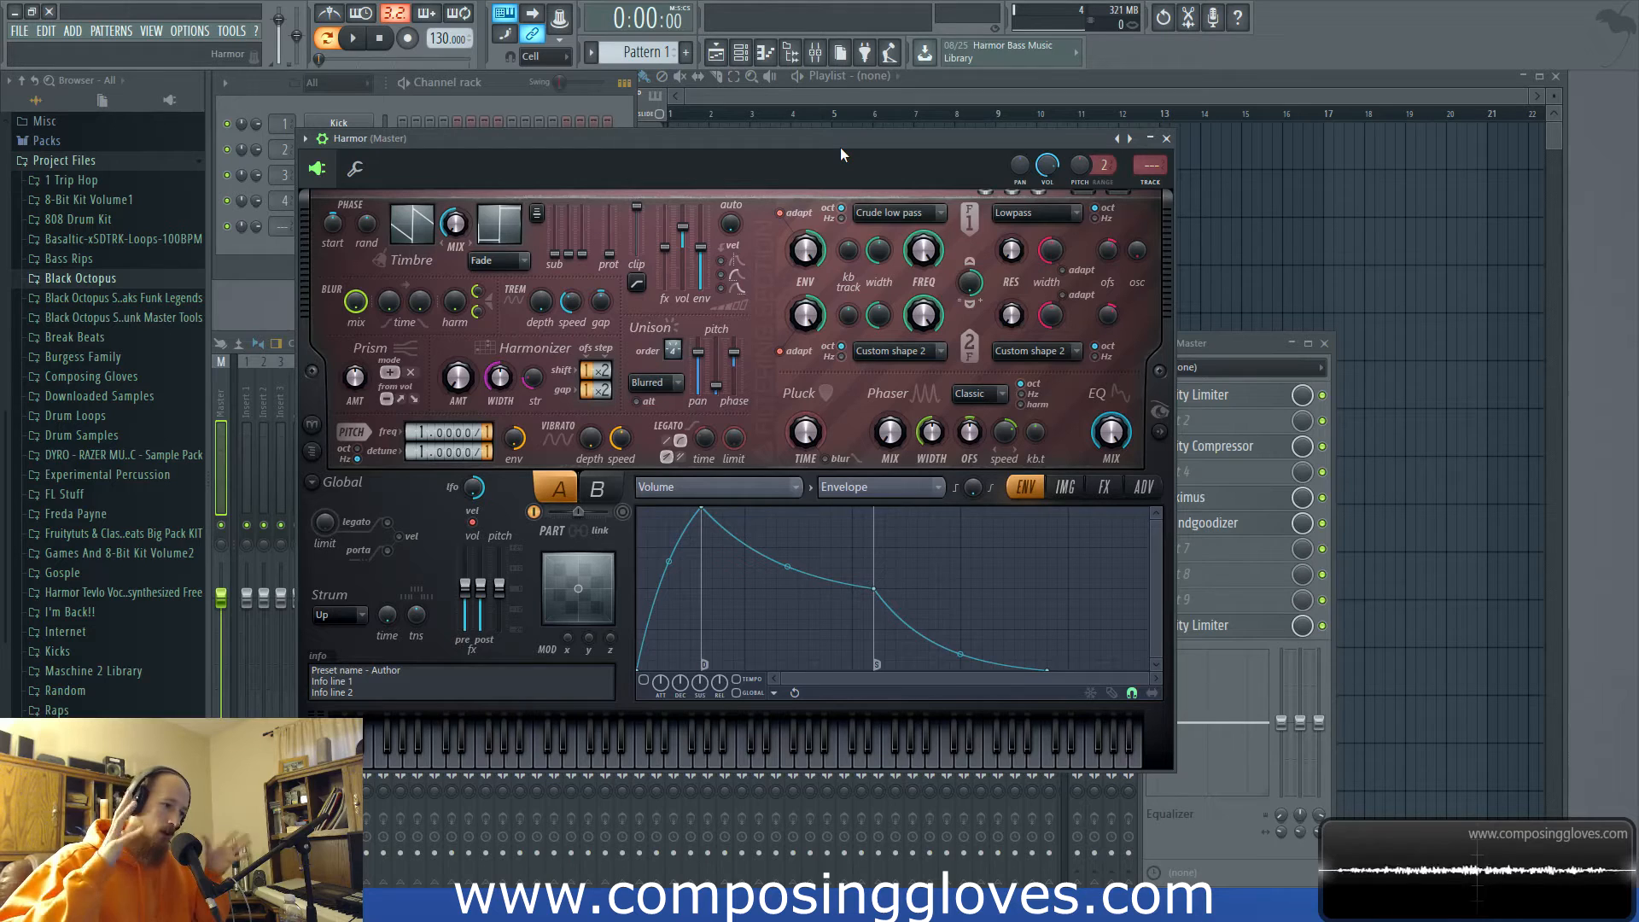
mouse_move(840, 147)
left_mouse_down()
mouse_move(842, 124)
mouse_move(832, 141)
left_mouse_up()
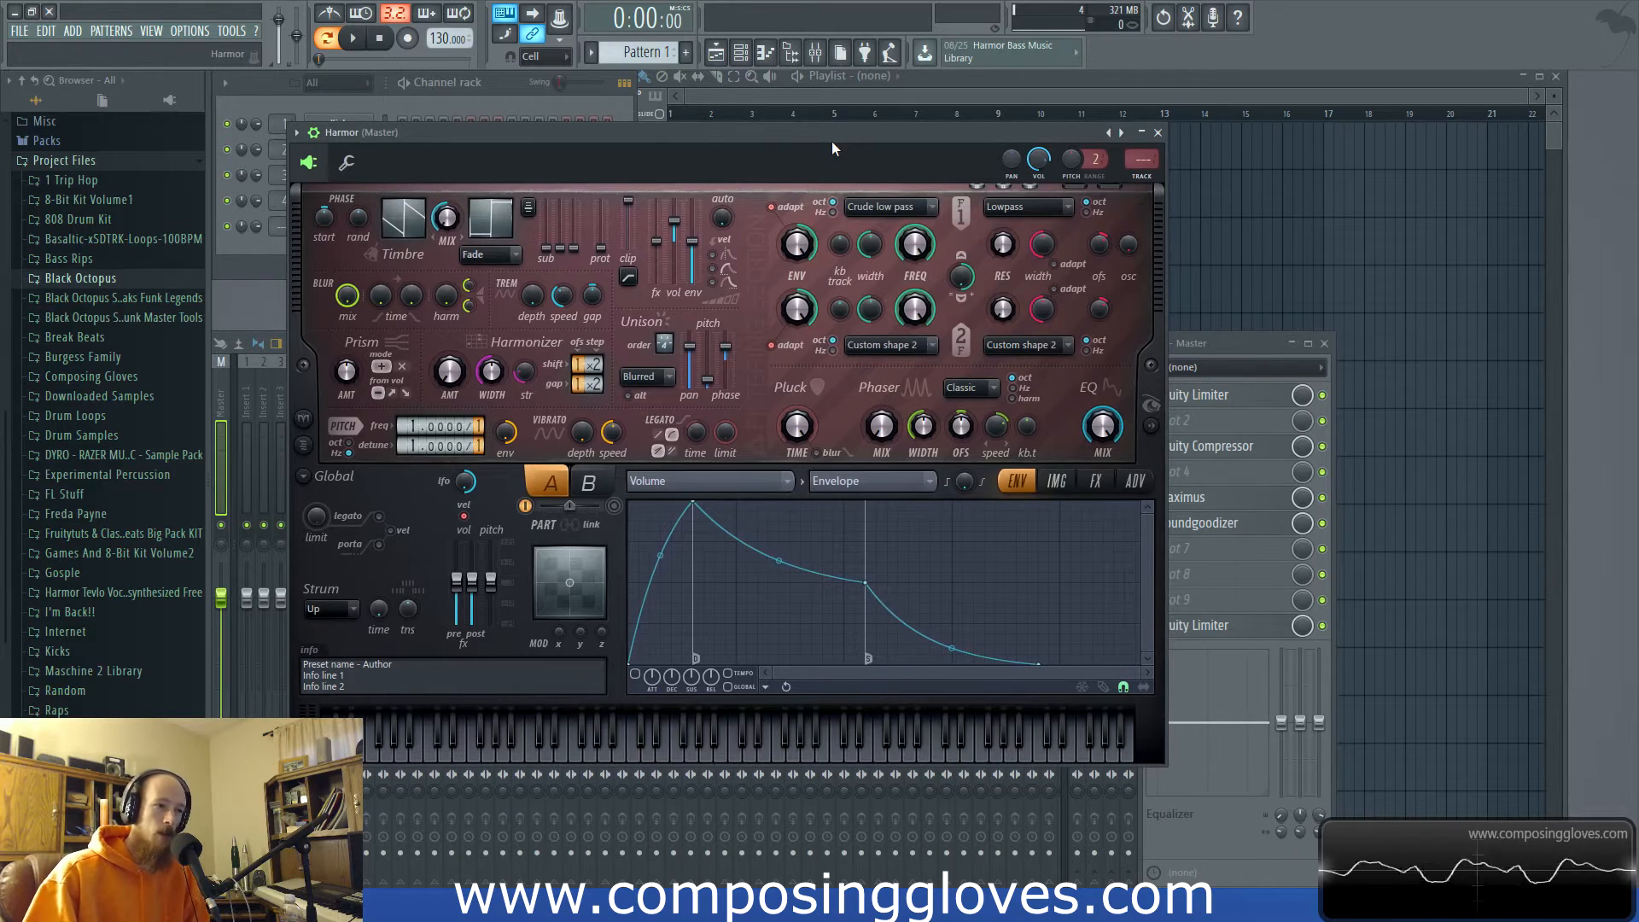
left_click_drag(786, 128, 786, 120)
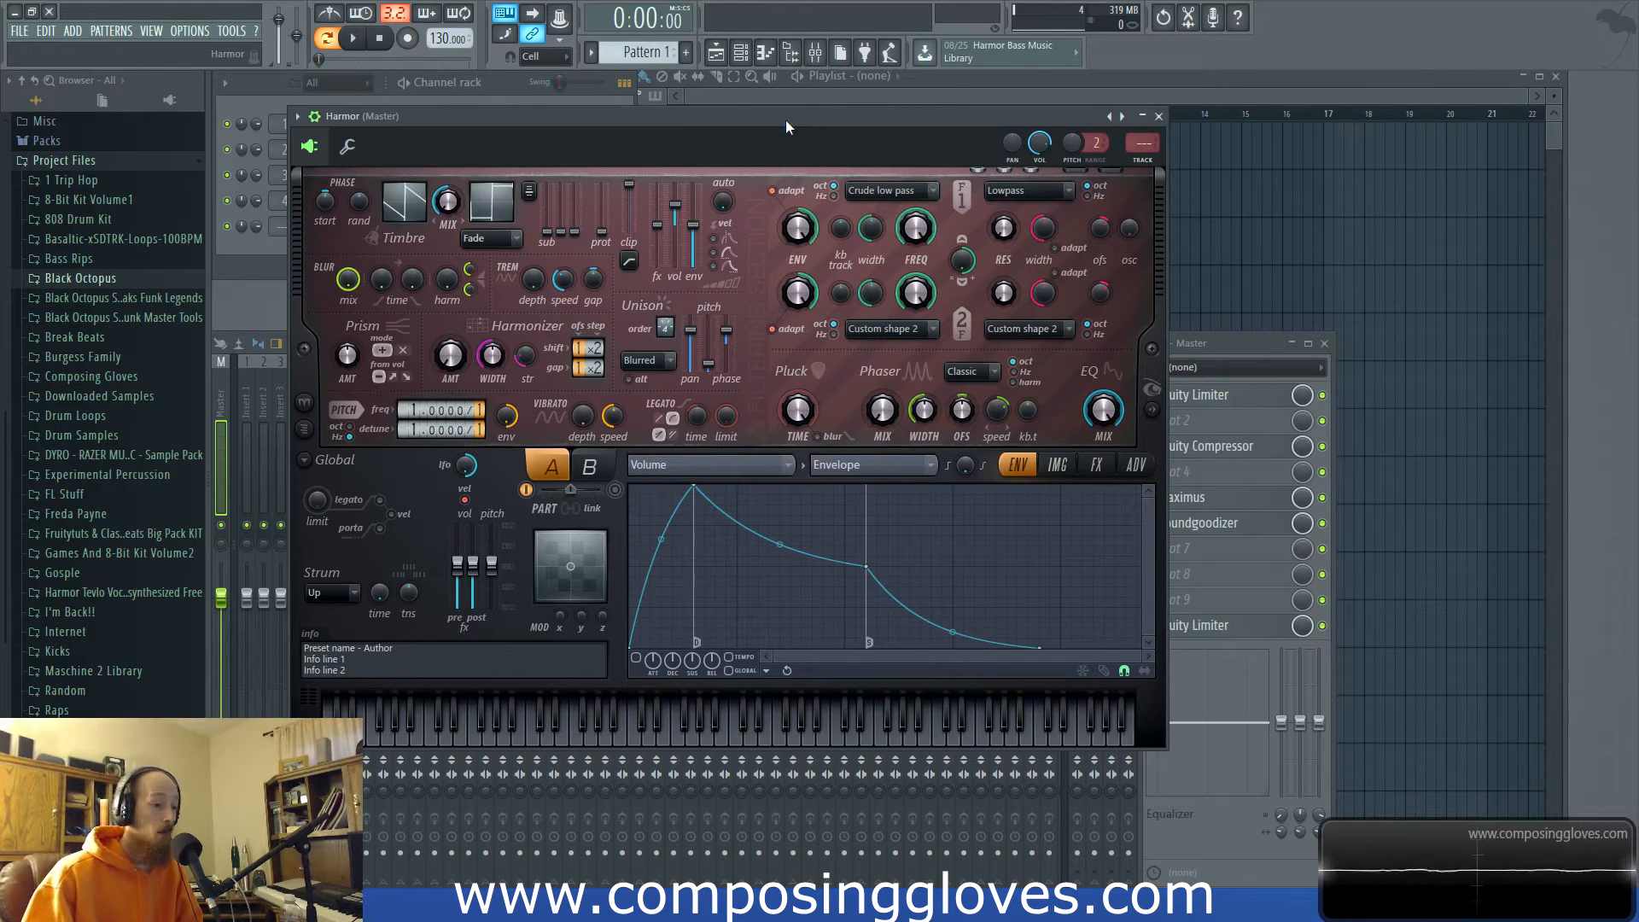
left_click_drag(785, 119, 775, 125)
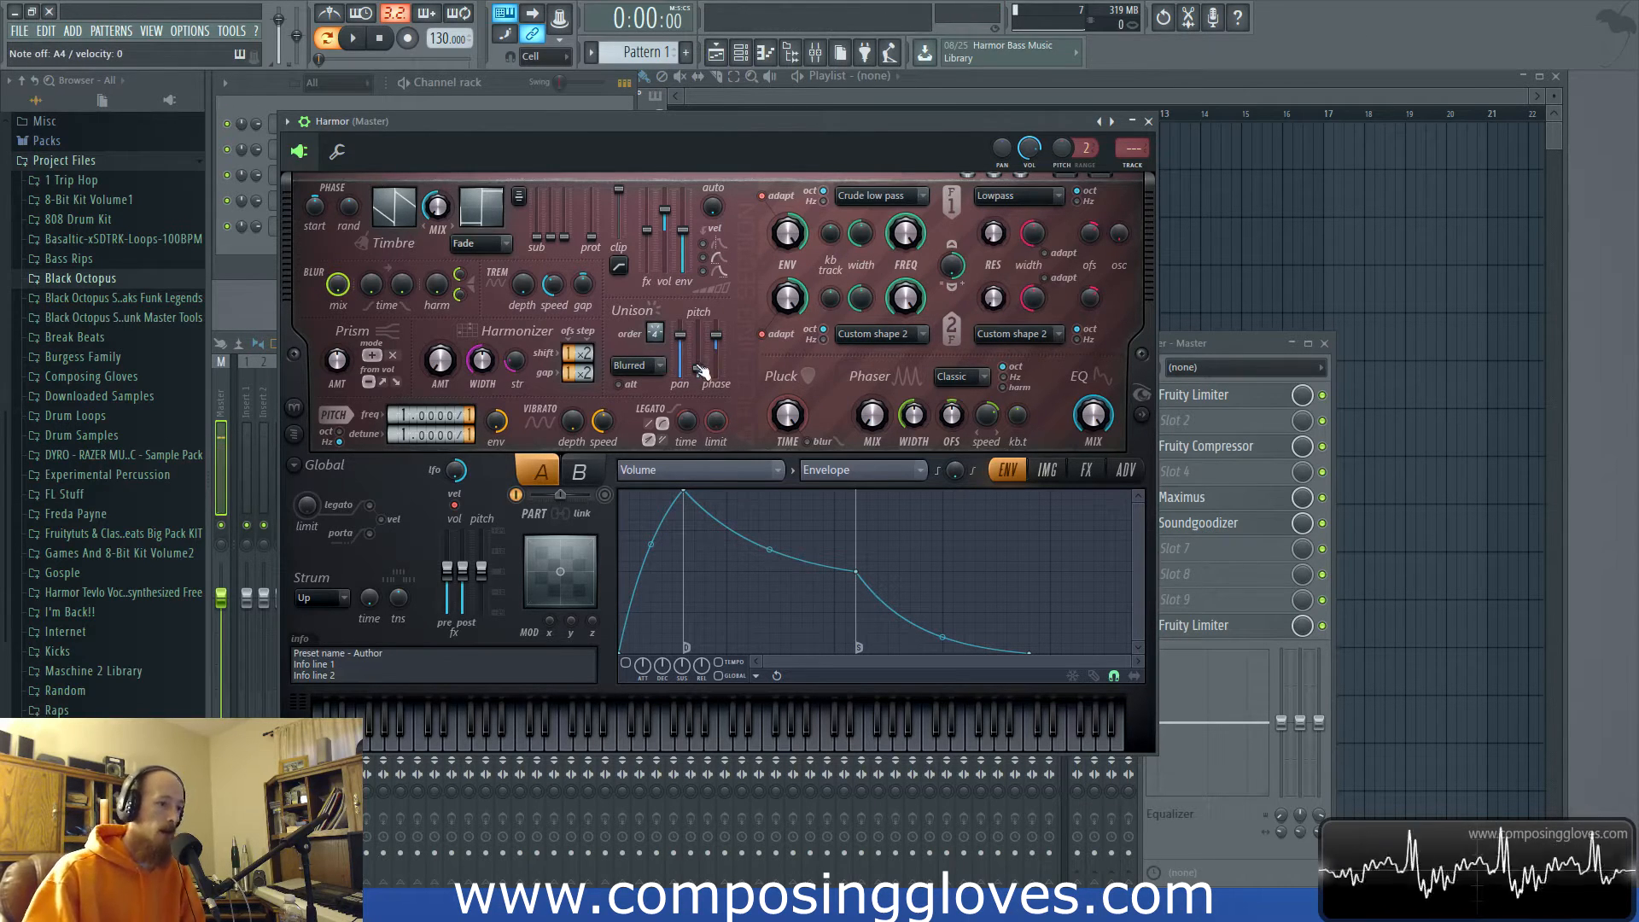
left_click_drag(683, 342, 690, 365)
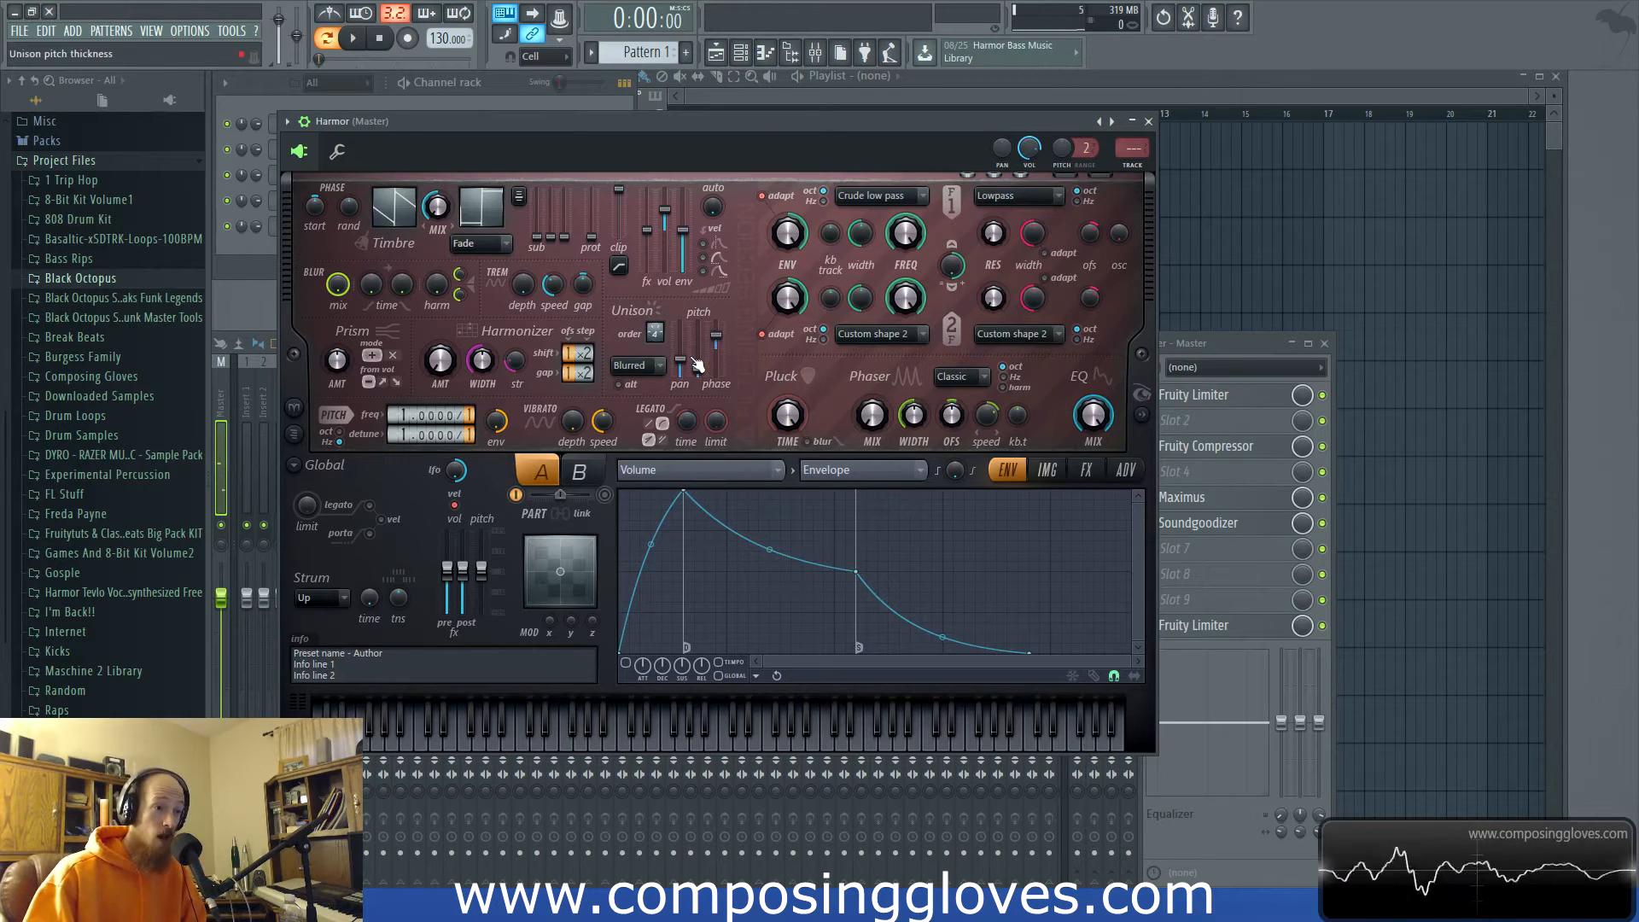
Reposition the Harmor window, route the Harmor channel to its own mixer track 5, and bring Harmor back in front.
left_click_drag(678, 120, 789, 109)
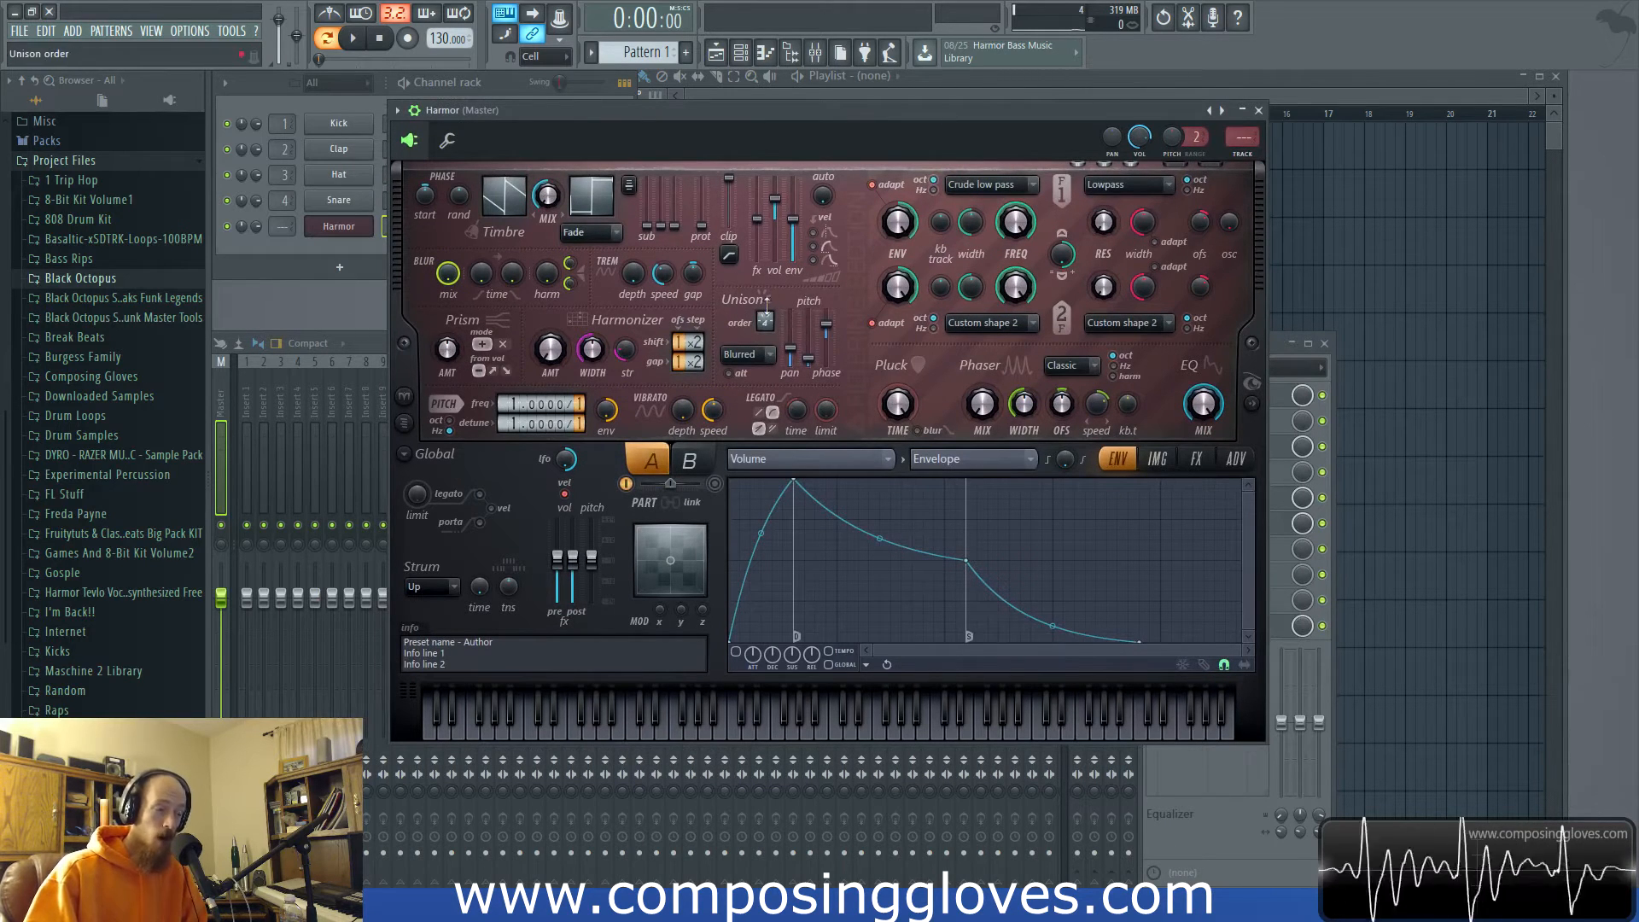
left_click_drag(786, 126, 819, 121)
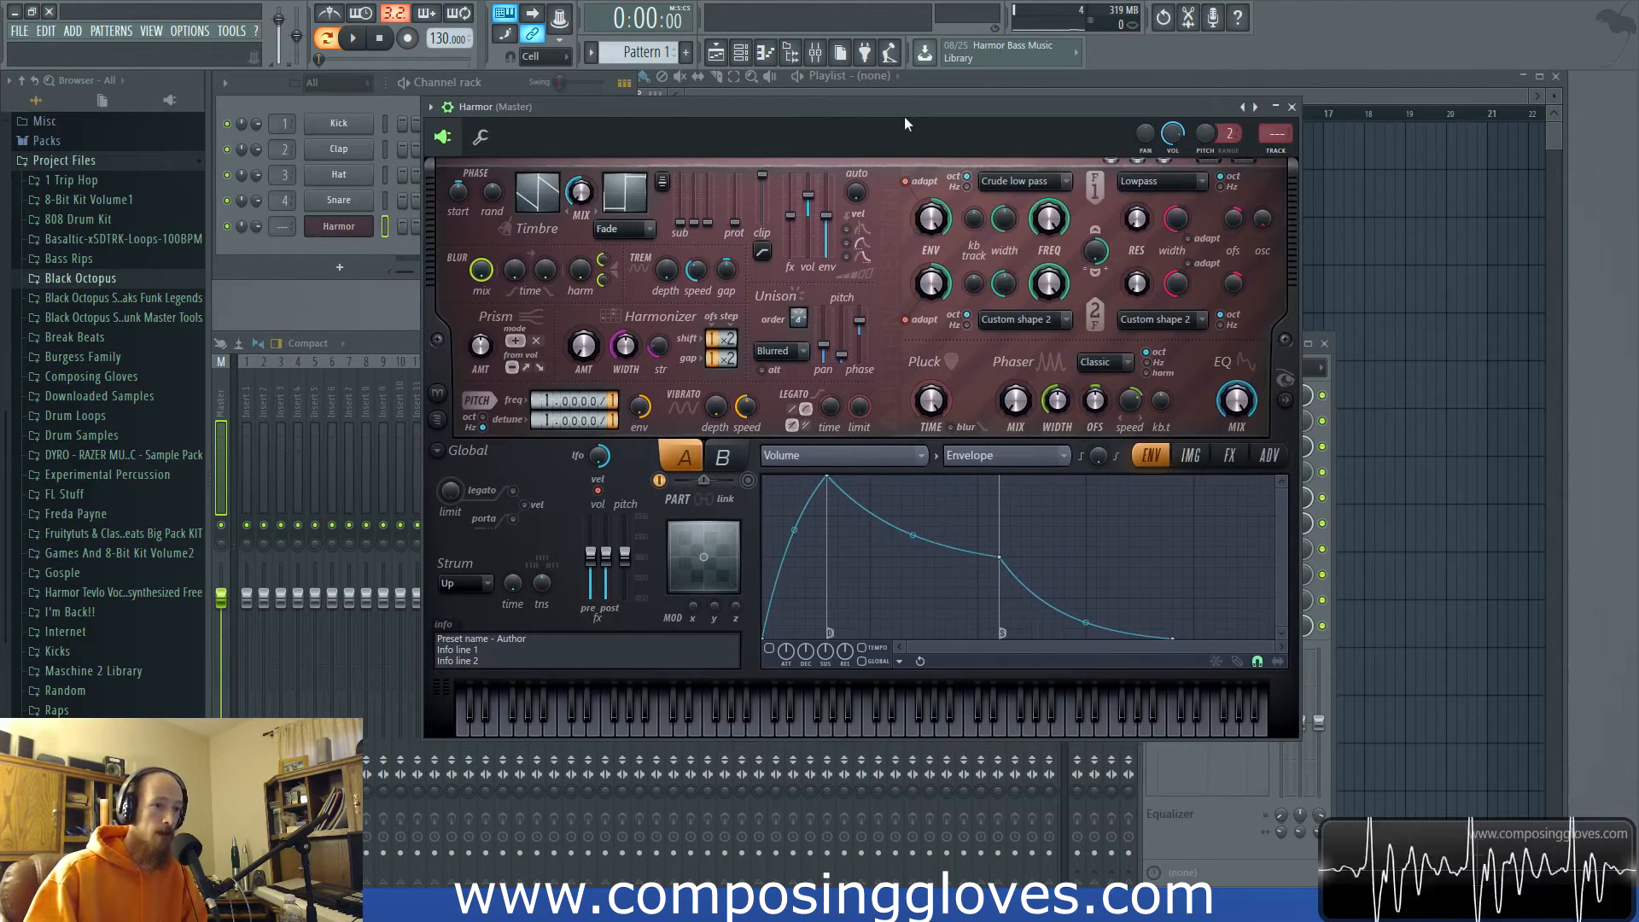
key("ctrl+l")
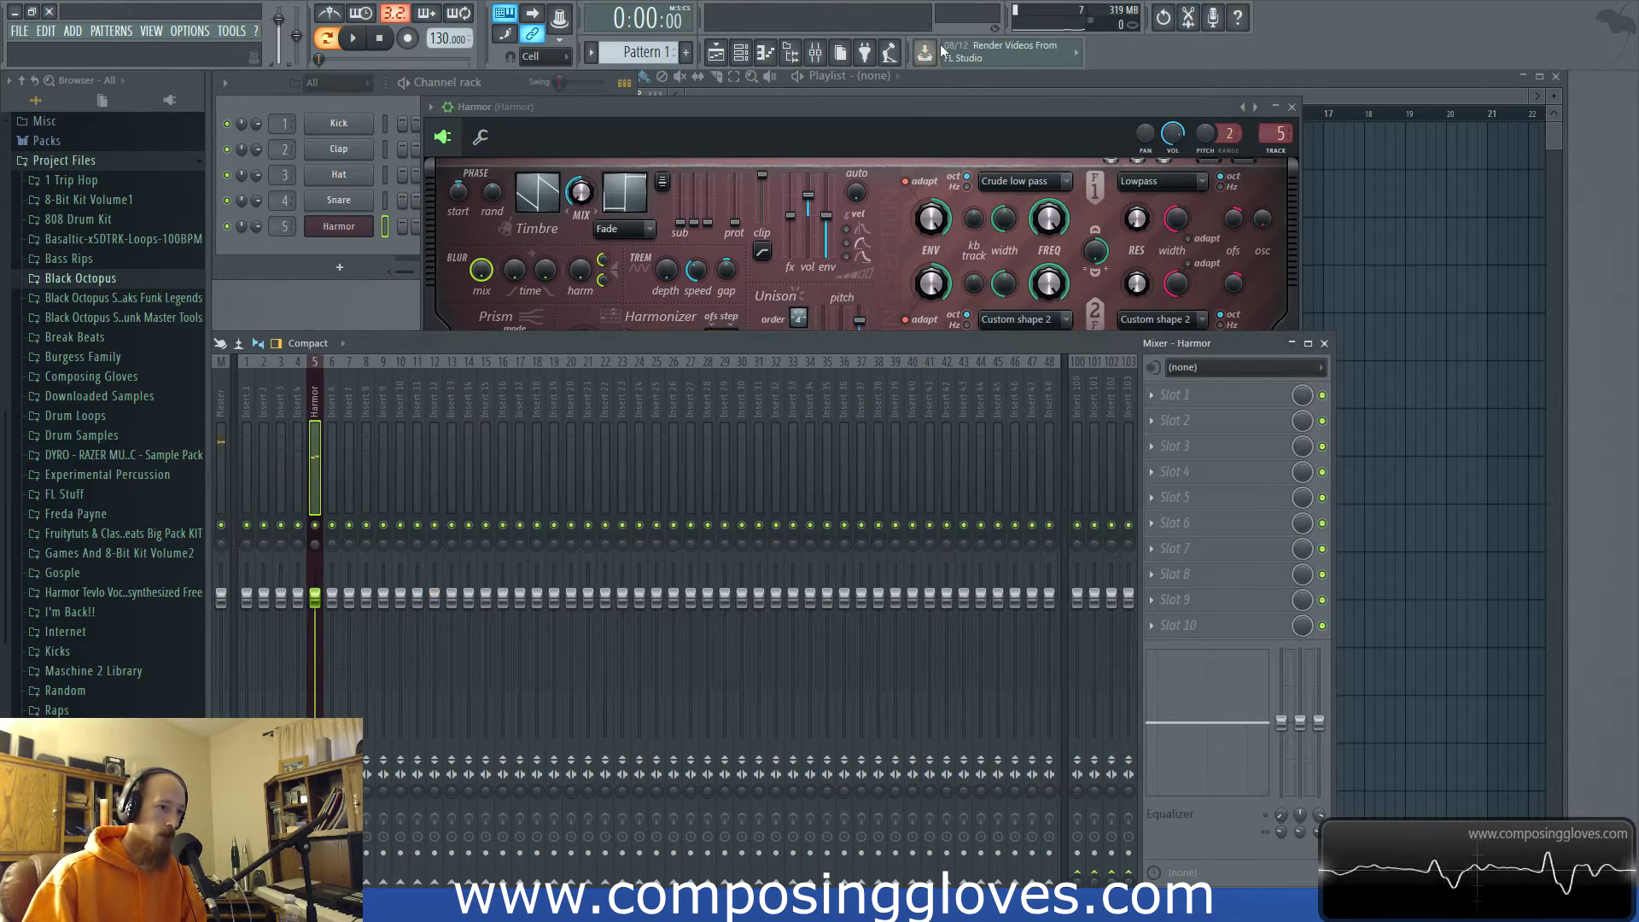
left_click(909, 104)
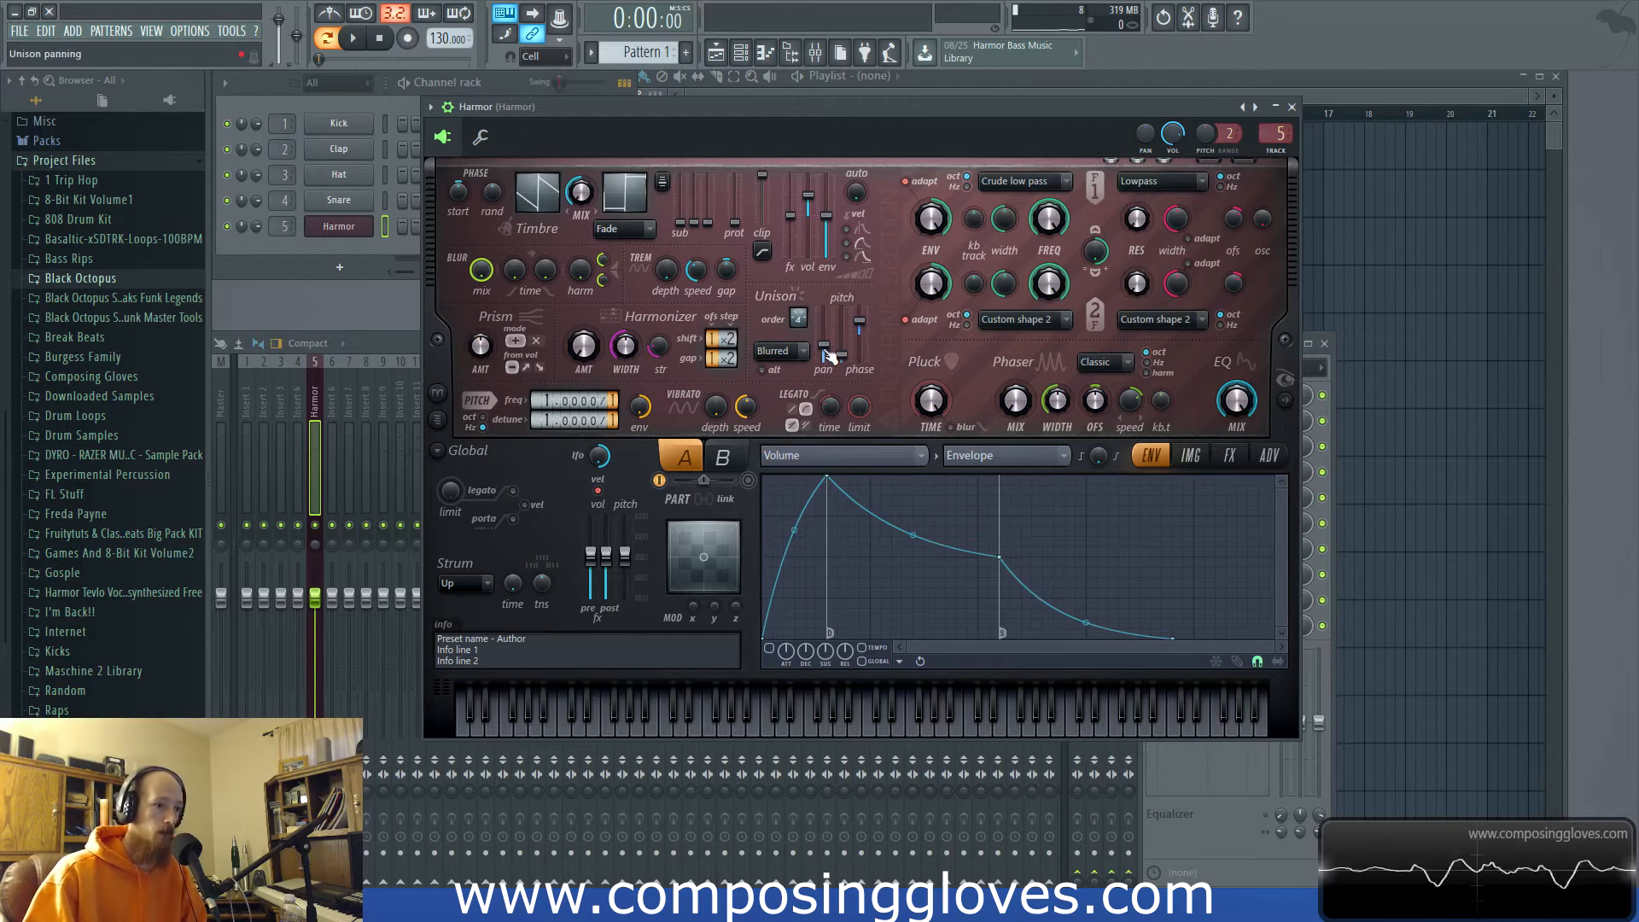
Raise Harmor's unison pan amount, play a test note, and close and reopen the Harmor window.
left_click_drag(822, 359, 822, 363)
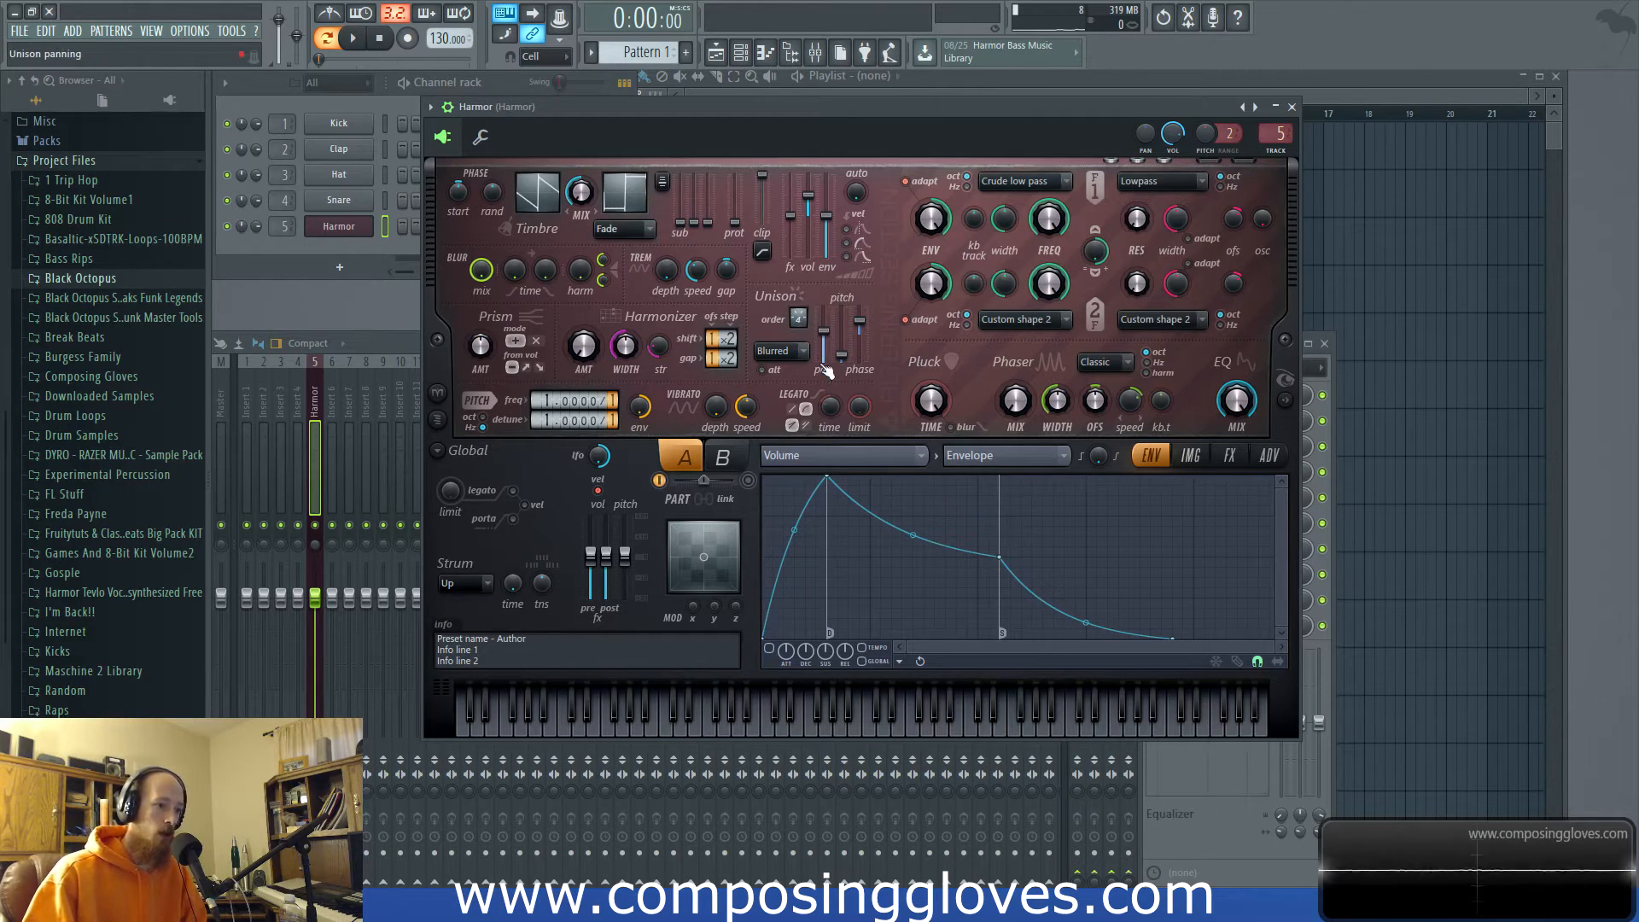
key("c")
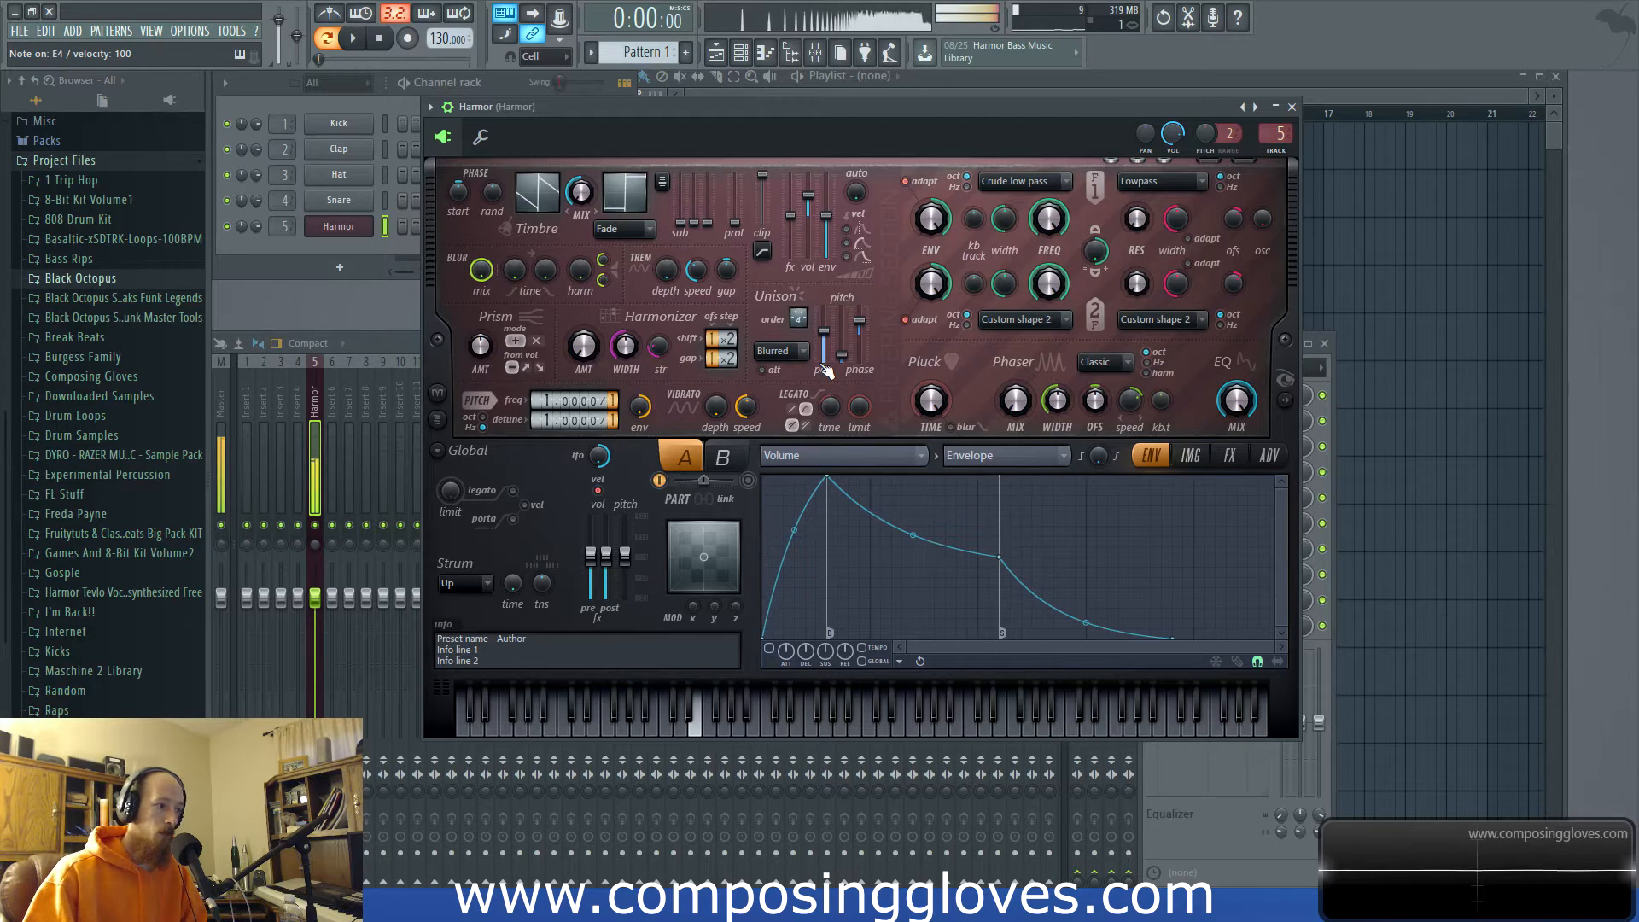
left_click(1292, 106)
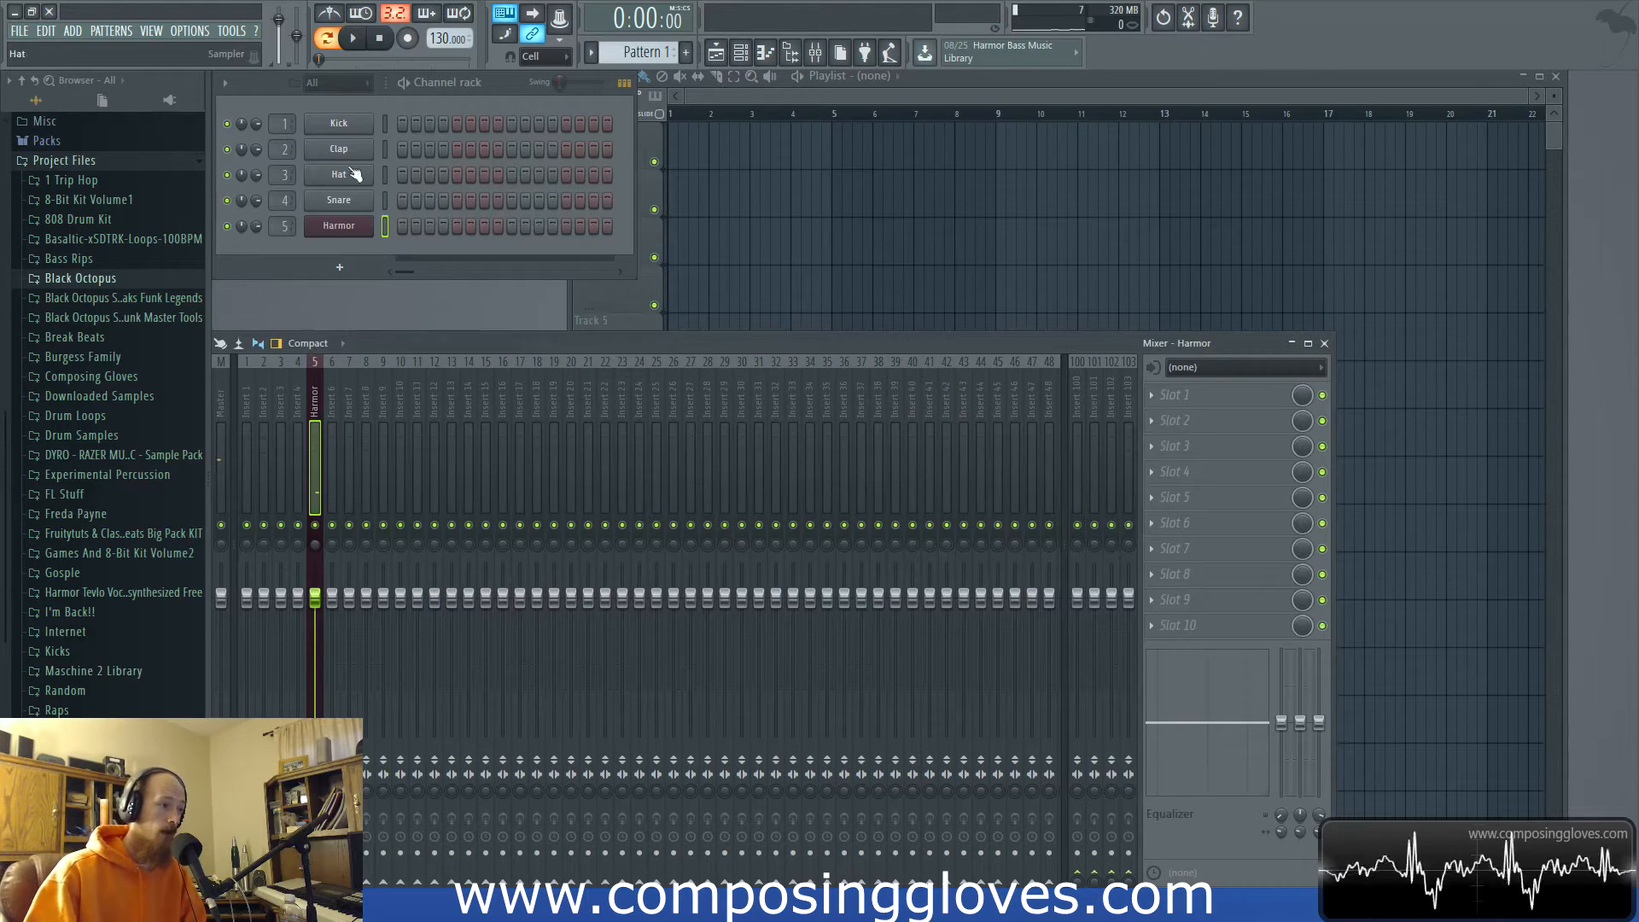
left_click(356, 237)
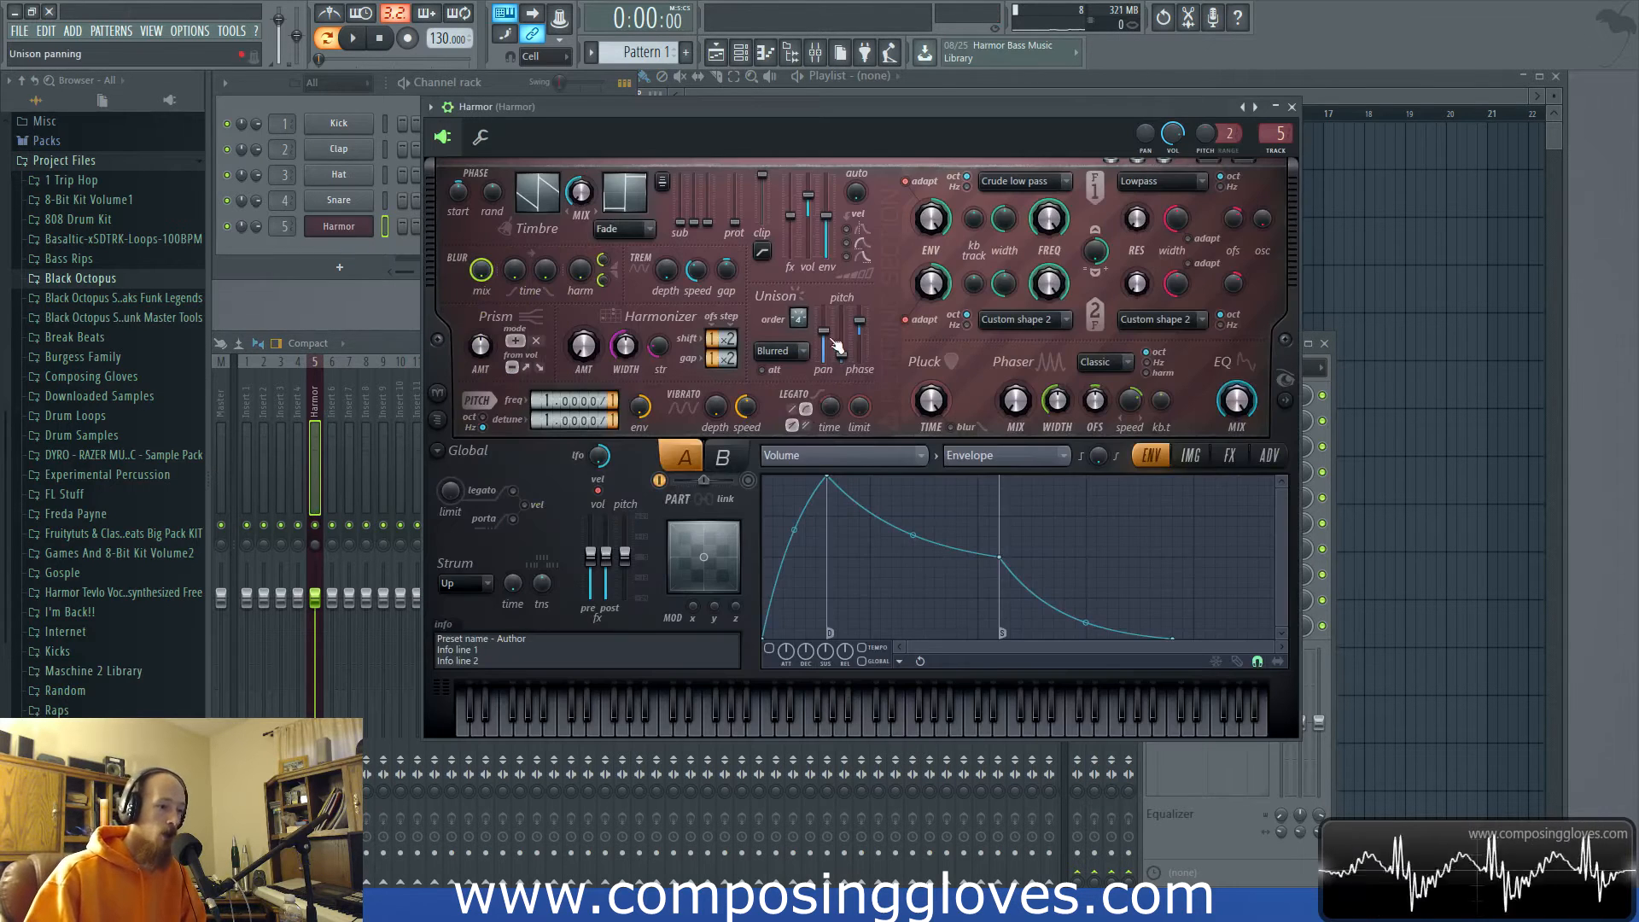
Insert Fruity Reeverb 2 in the first effect slot of the Harmor mixer track and switch its mid/side input mode.
left_click(324, 403)
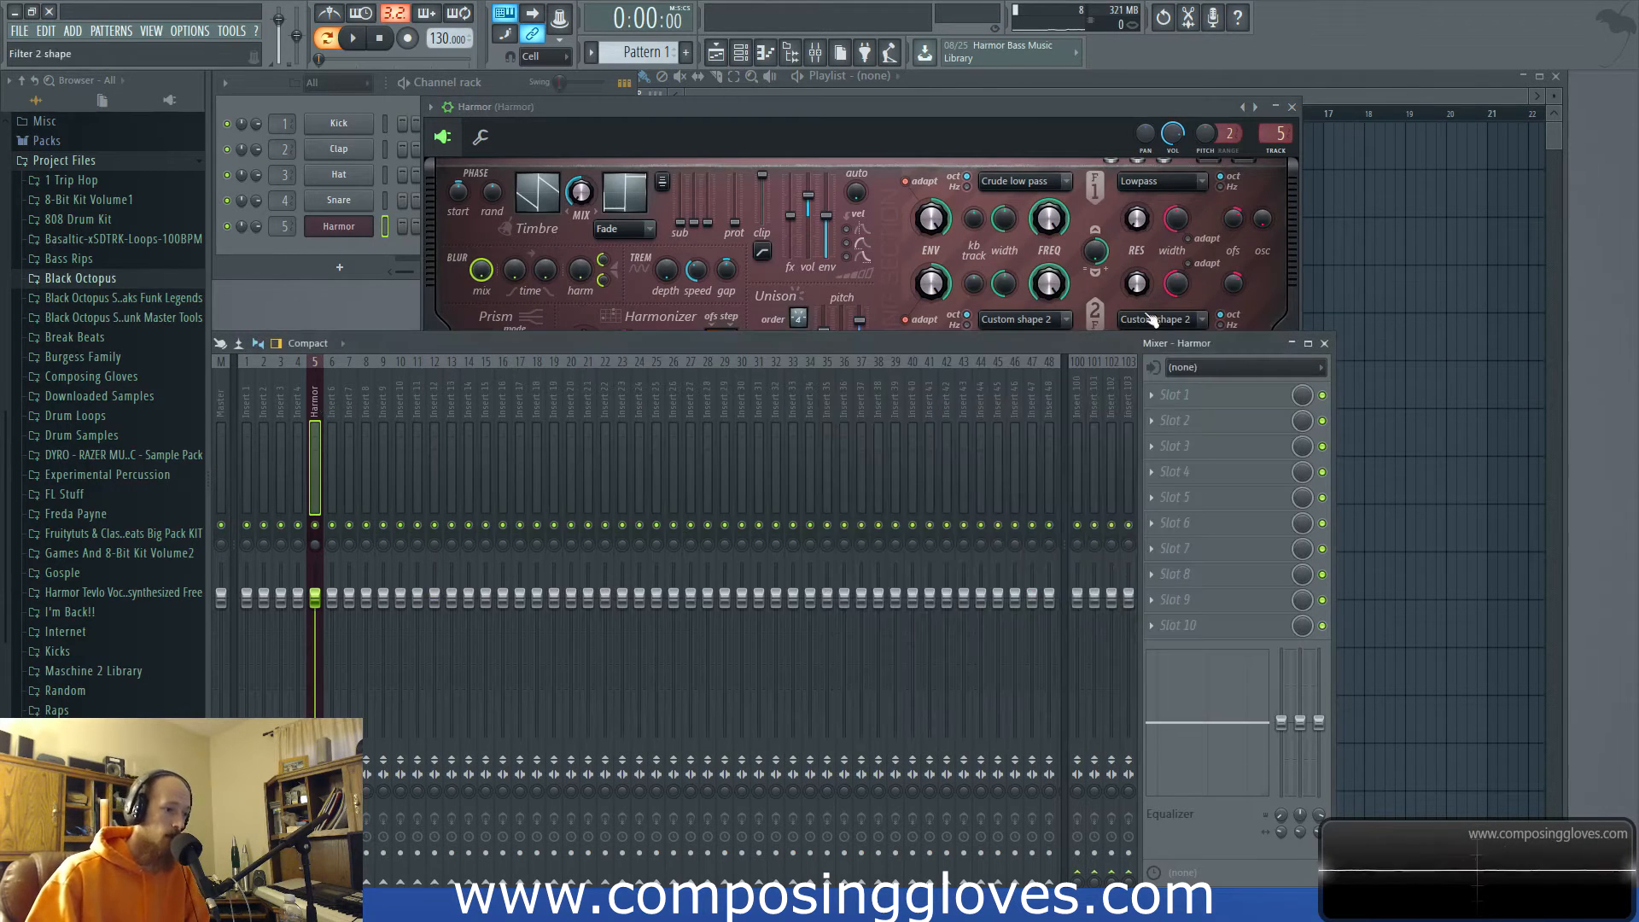
left_click(1167, 398)
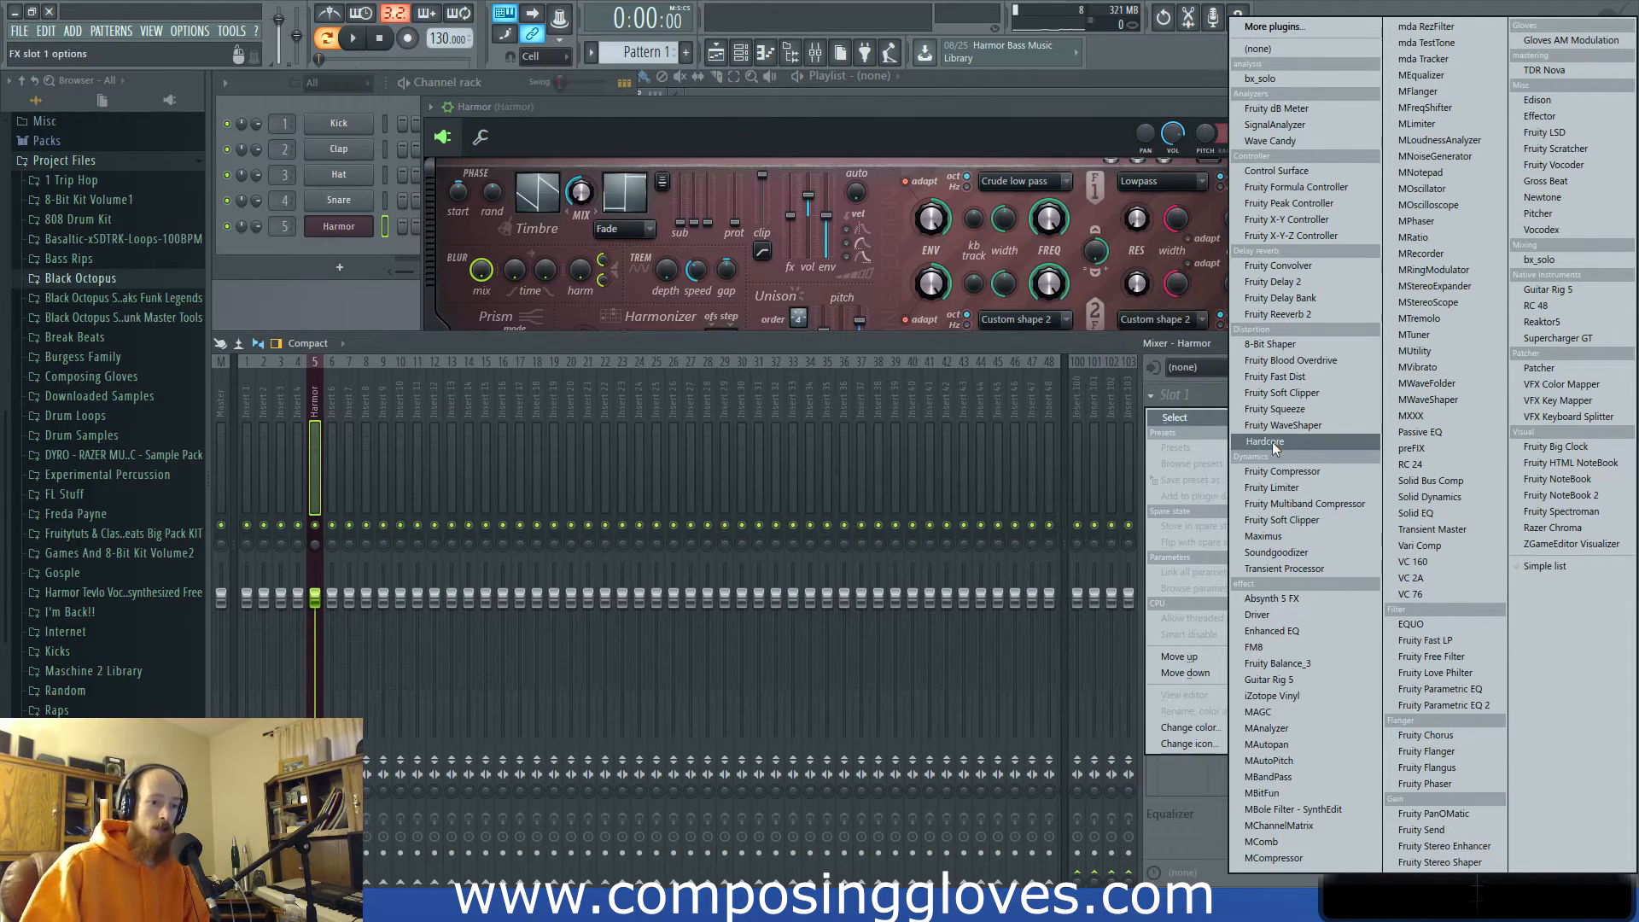
left_click(1274, 314)
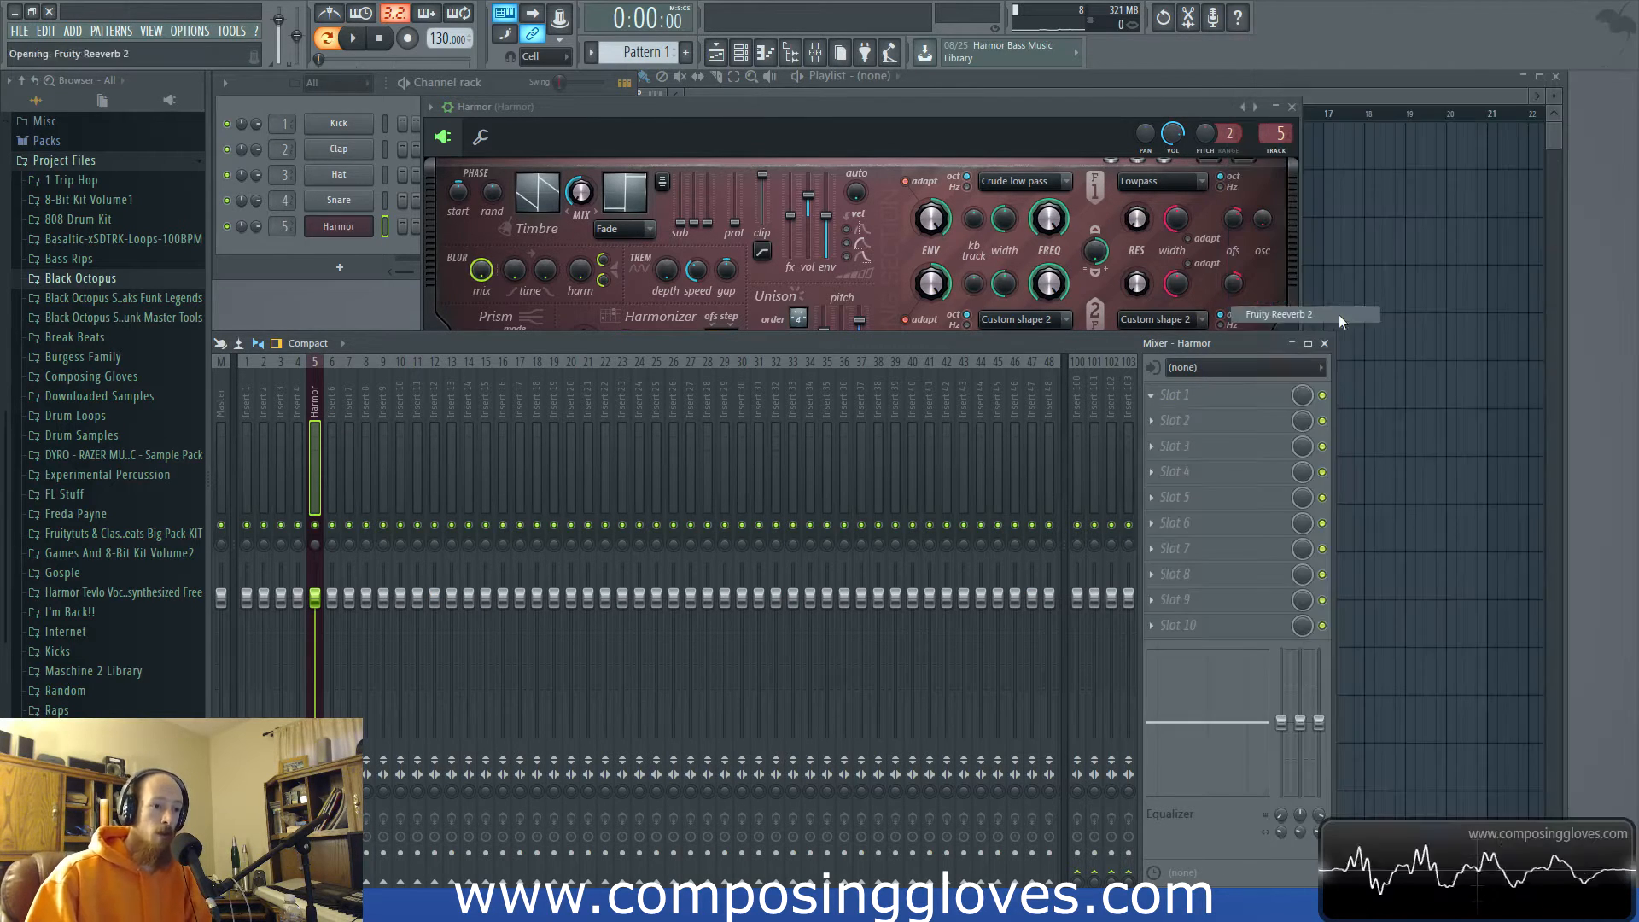
left_click_drag(478, 249, 710, 244)
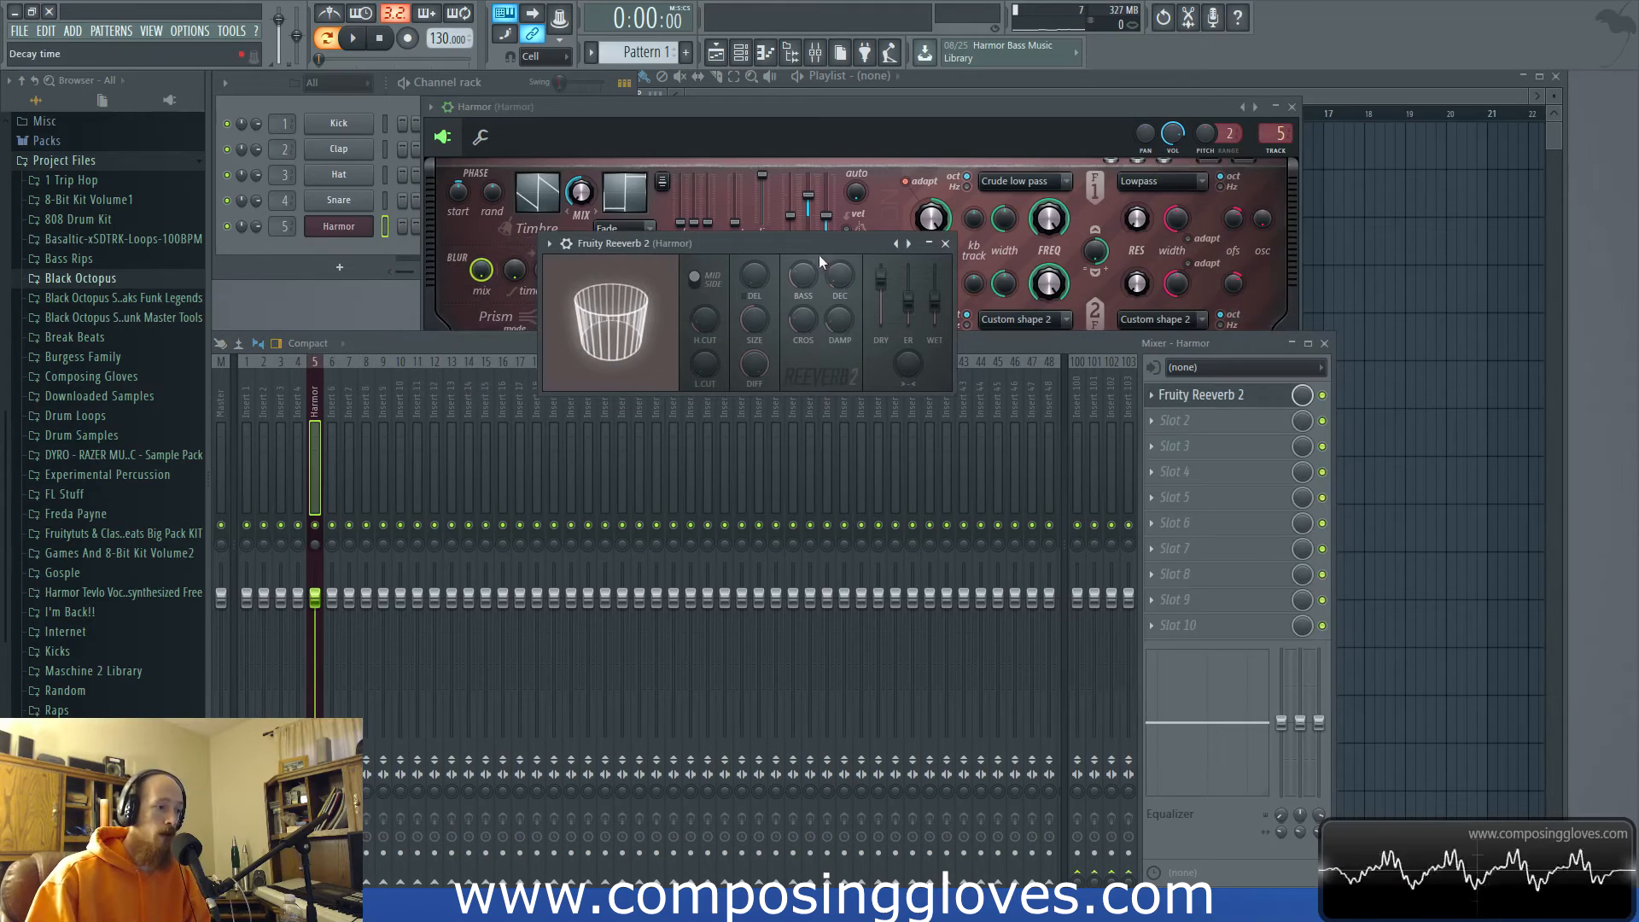
left_click(707, 282)
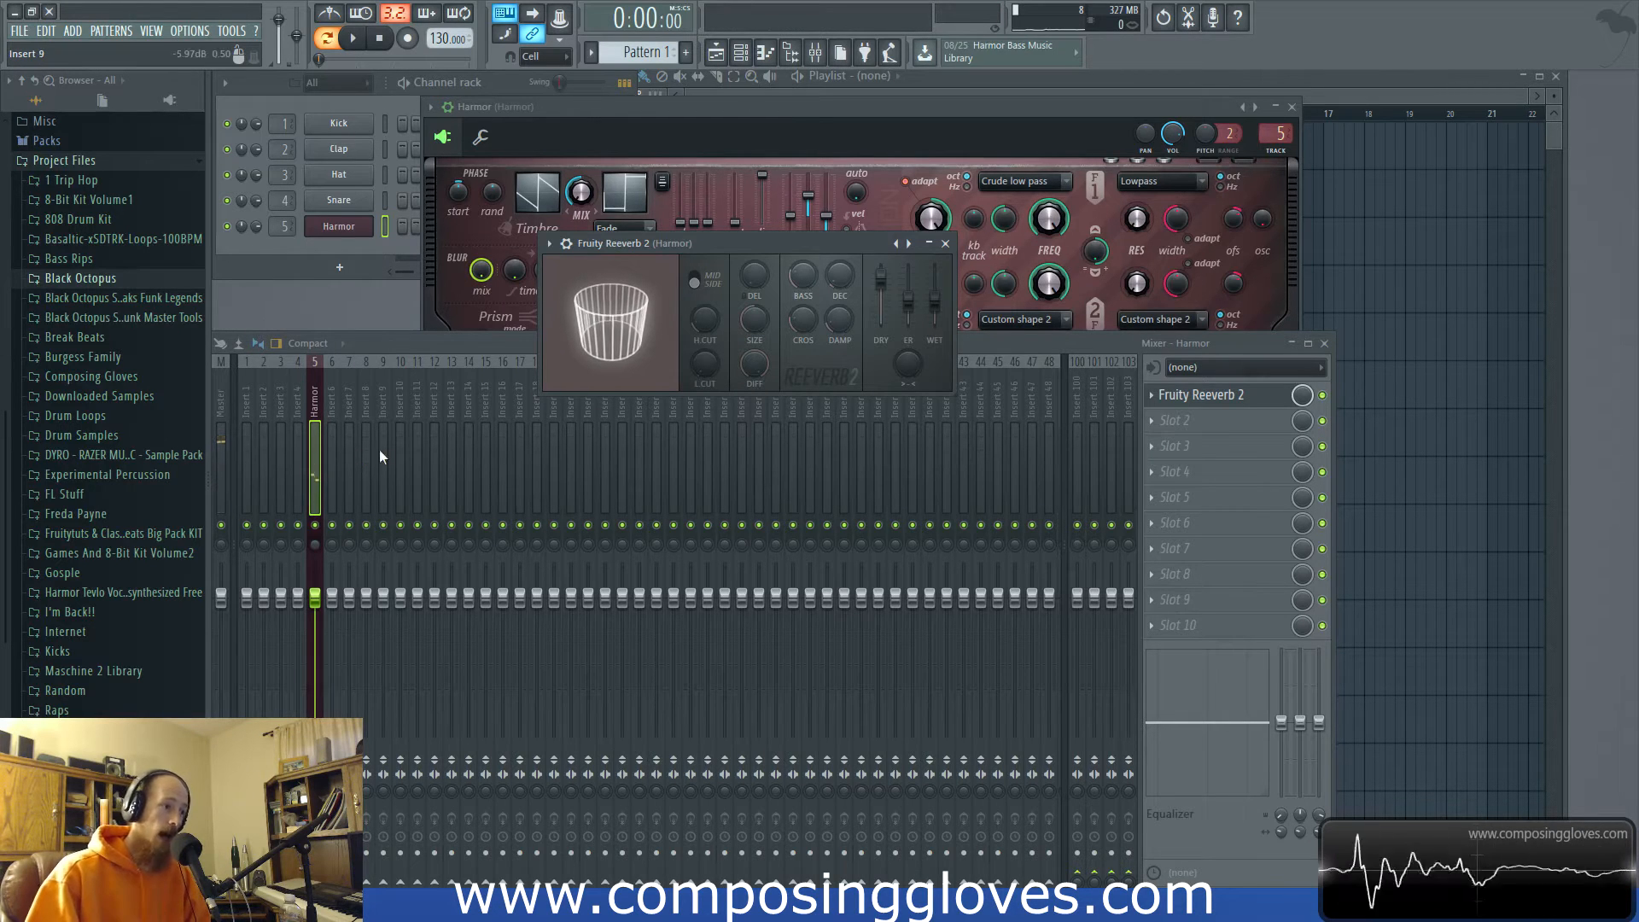
Move the Harmor window aside to watch the Harmor mixer track's meter, and bring Fruity Reeverb 2 back in front.
left_click(828, 149)
left_click_drag(689, 113, 966, 292)
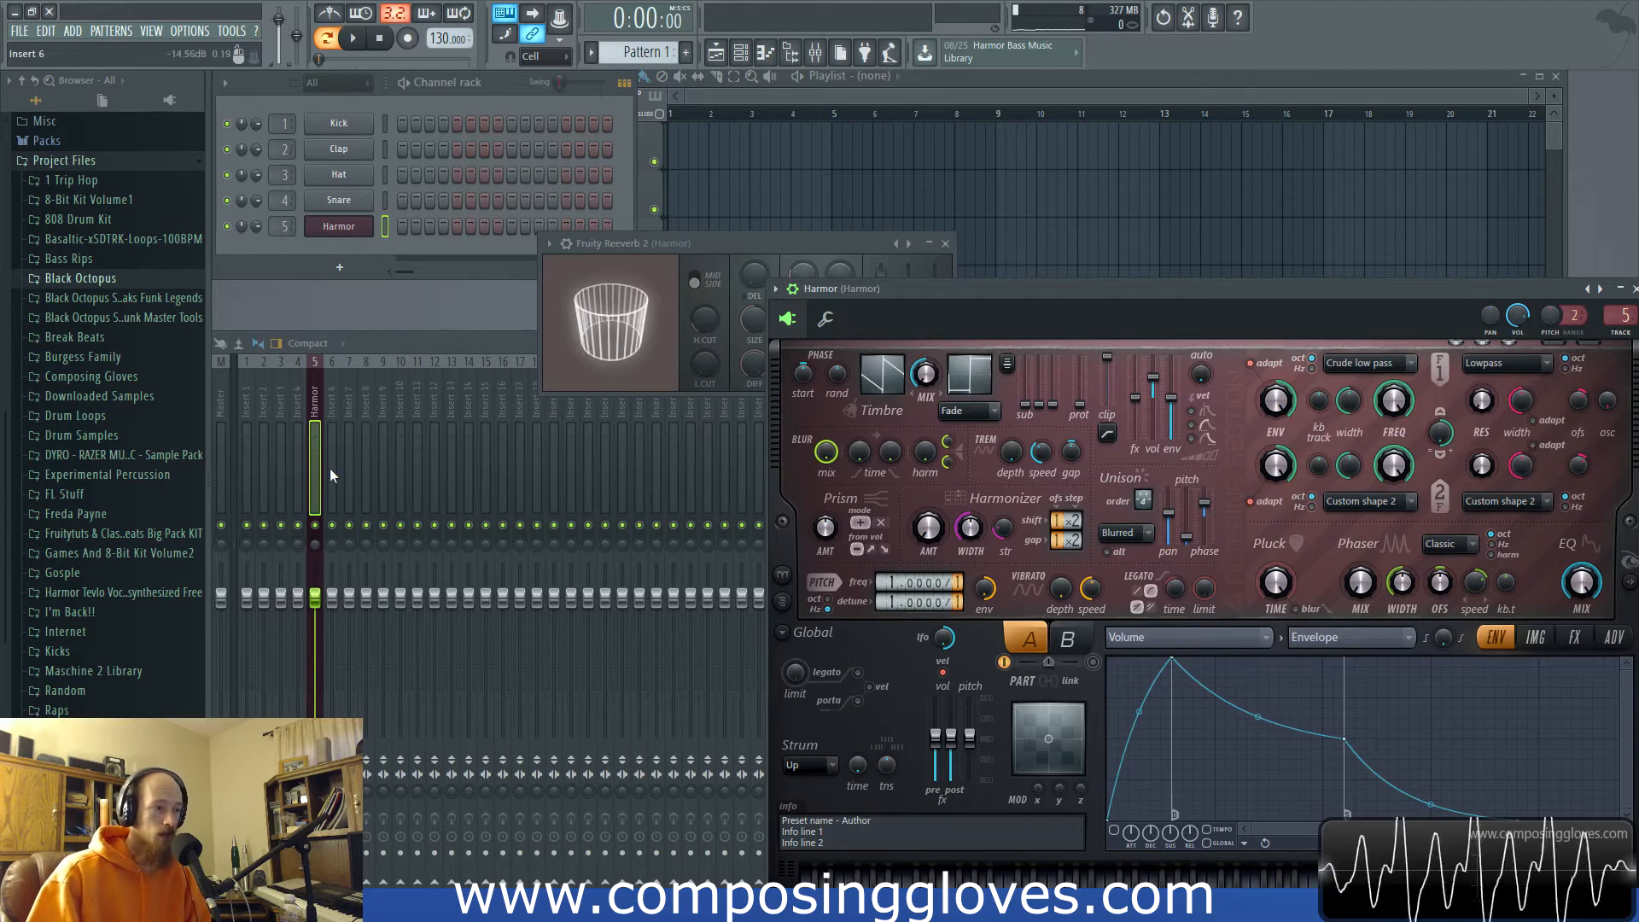
left_click(748, 239)
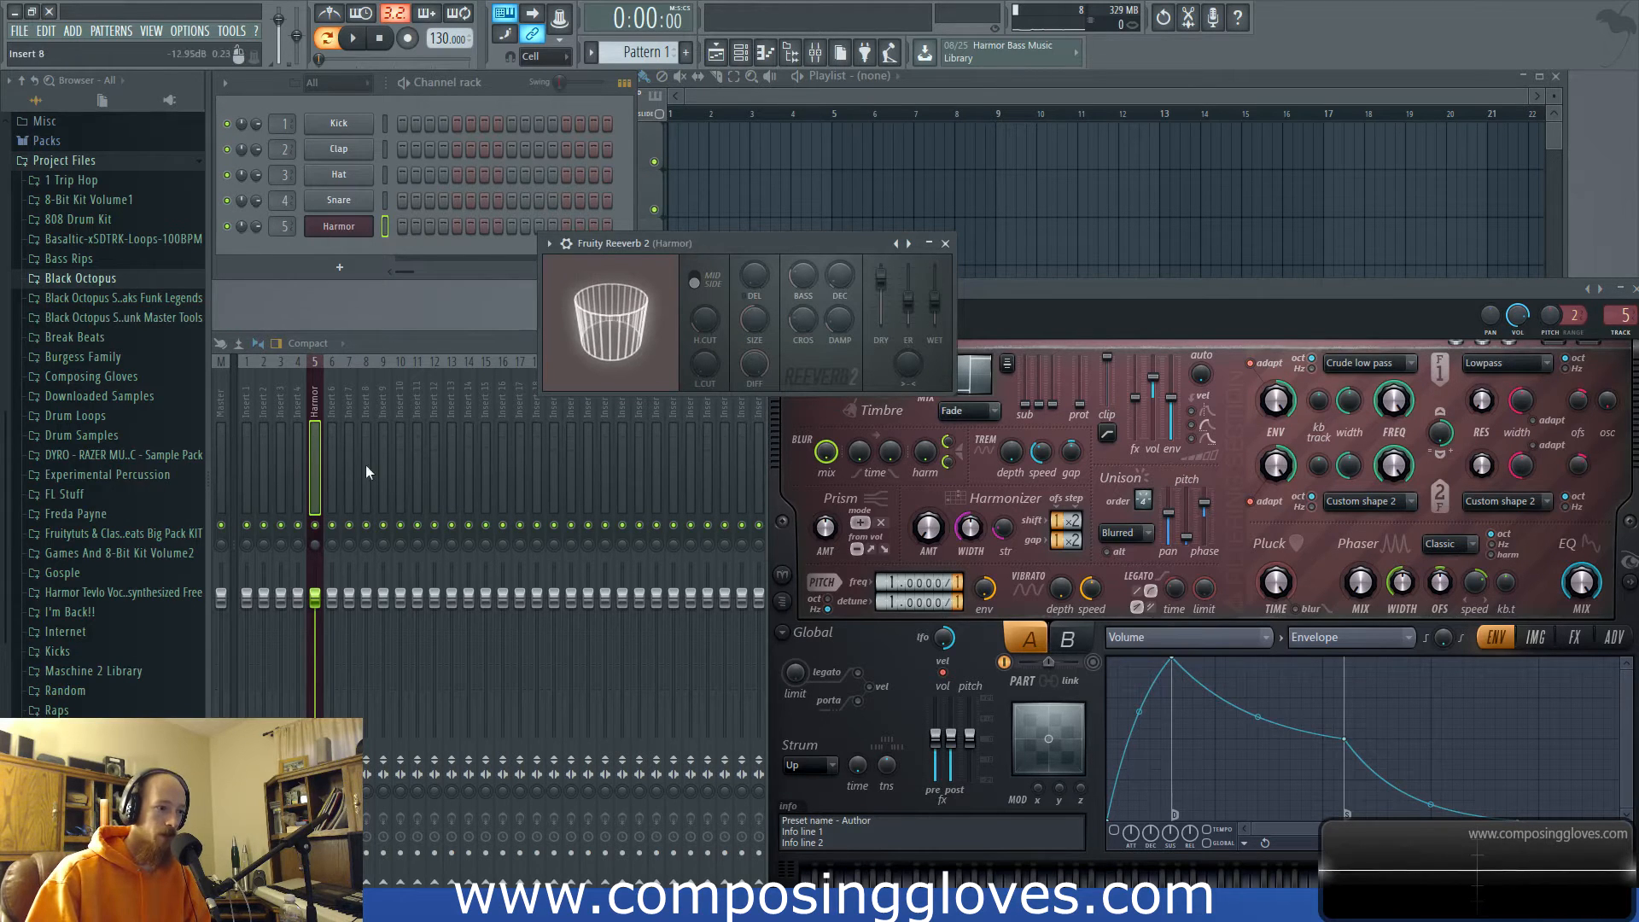
left_click(488, 452)
left_click(281, 478)
left_click(331, 478)
left_click(309, 481)
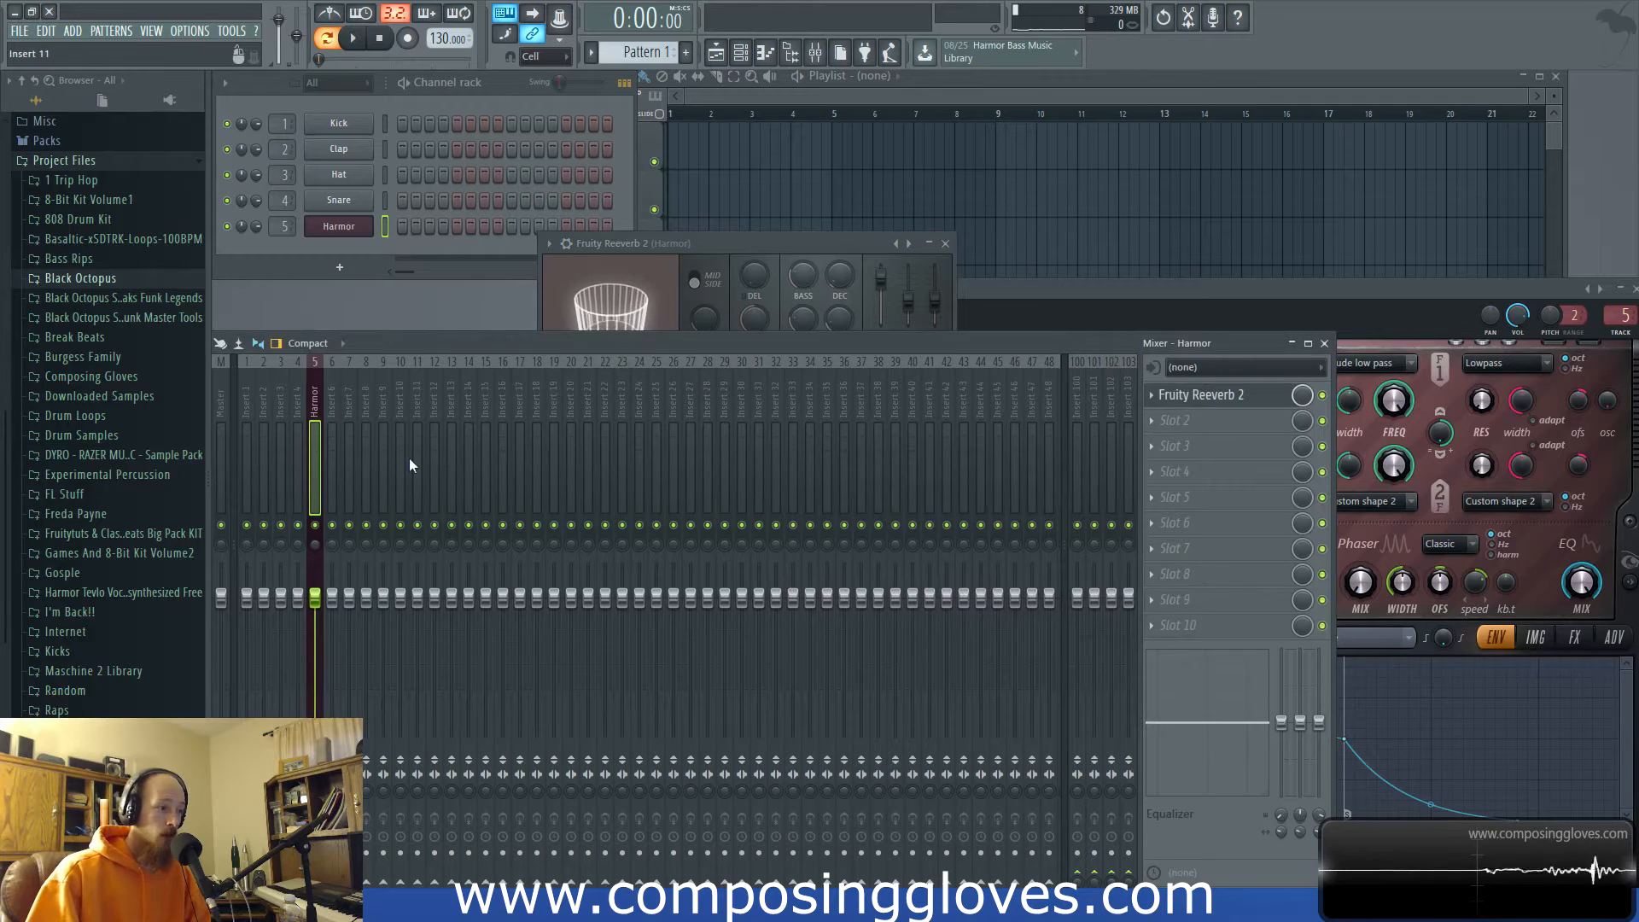
left_click(726, 247)
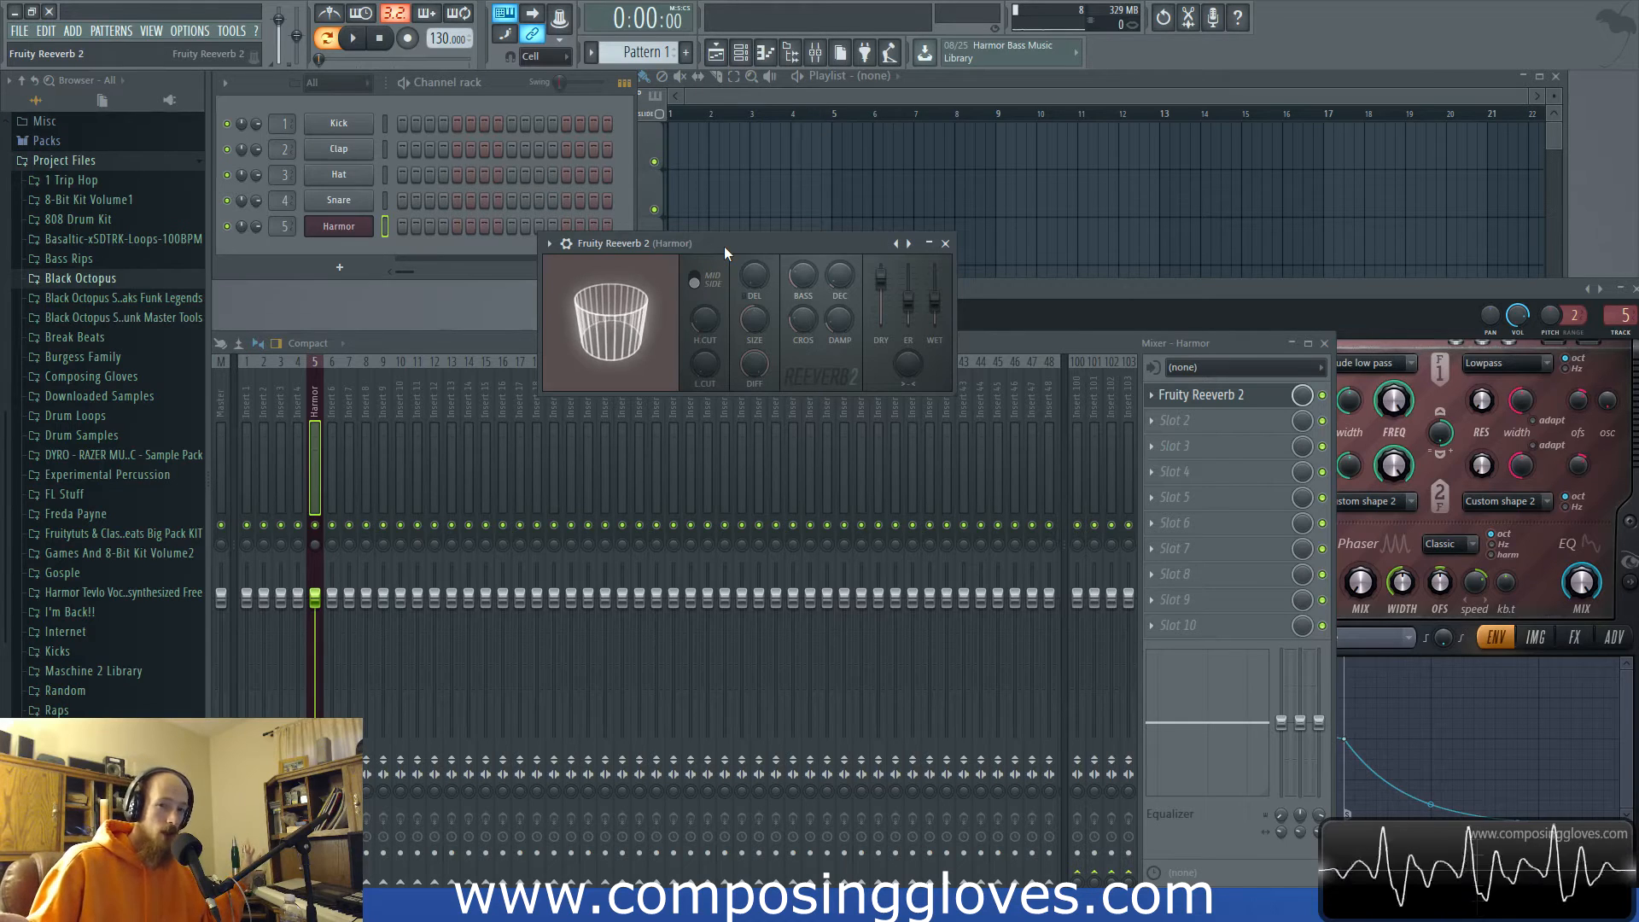
Reposition the mixer beneath the Fruity Reeverb 2 window, toggle the reverb's mid/side input, and bring Harmor forward.
left_click(1054, 355)
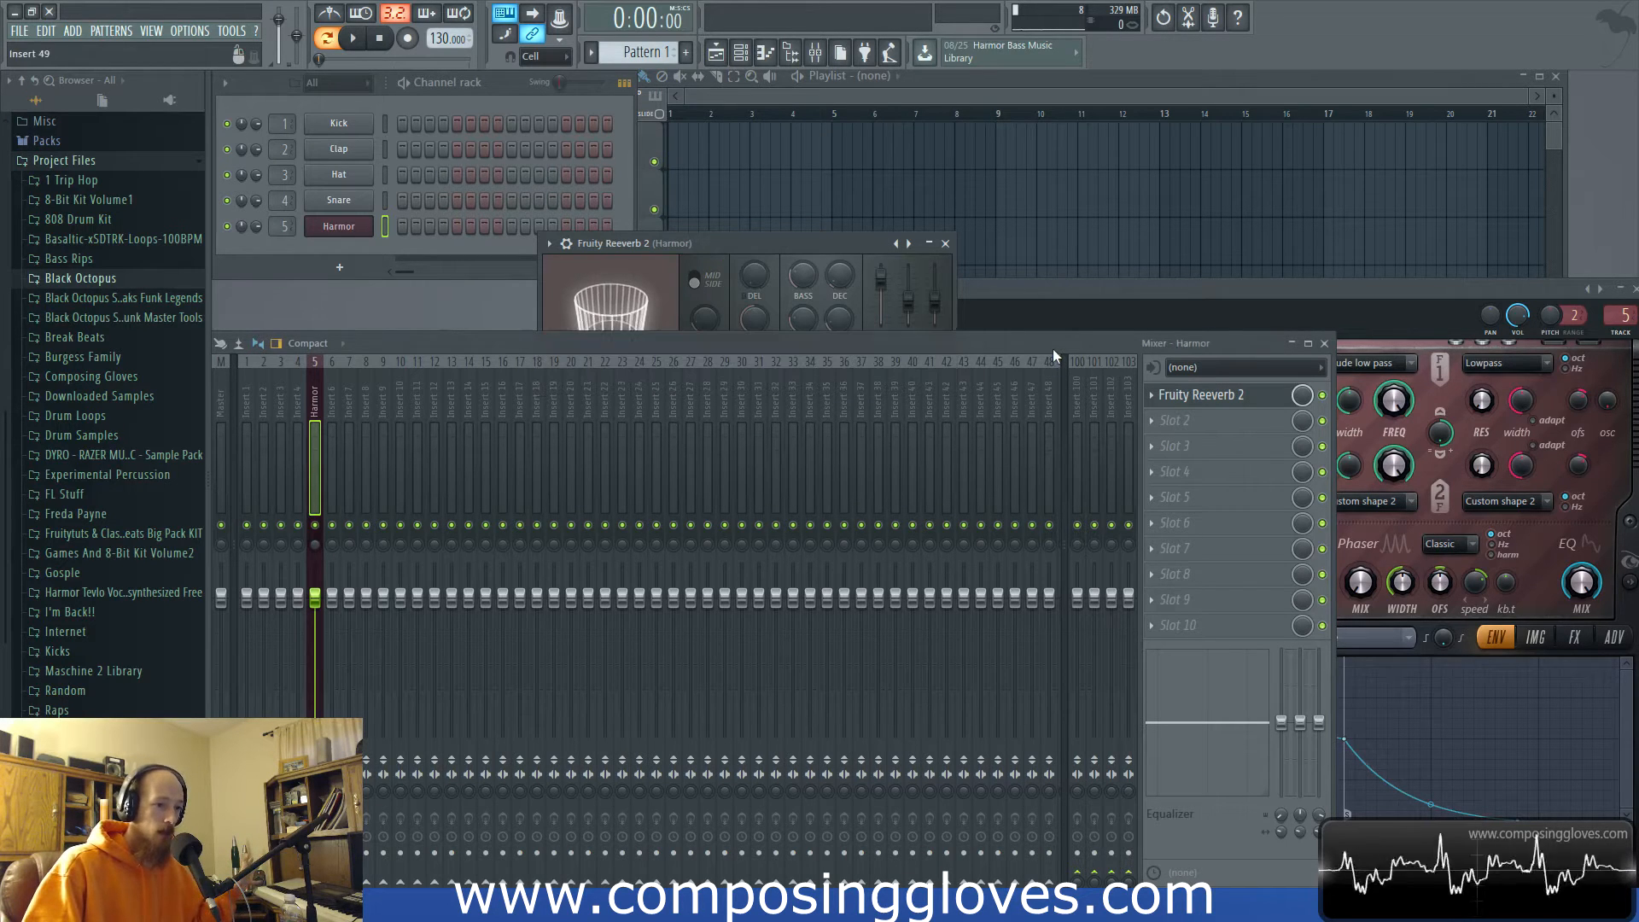
left_click_drag(1052, 348, 1163, 202)
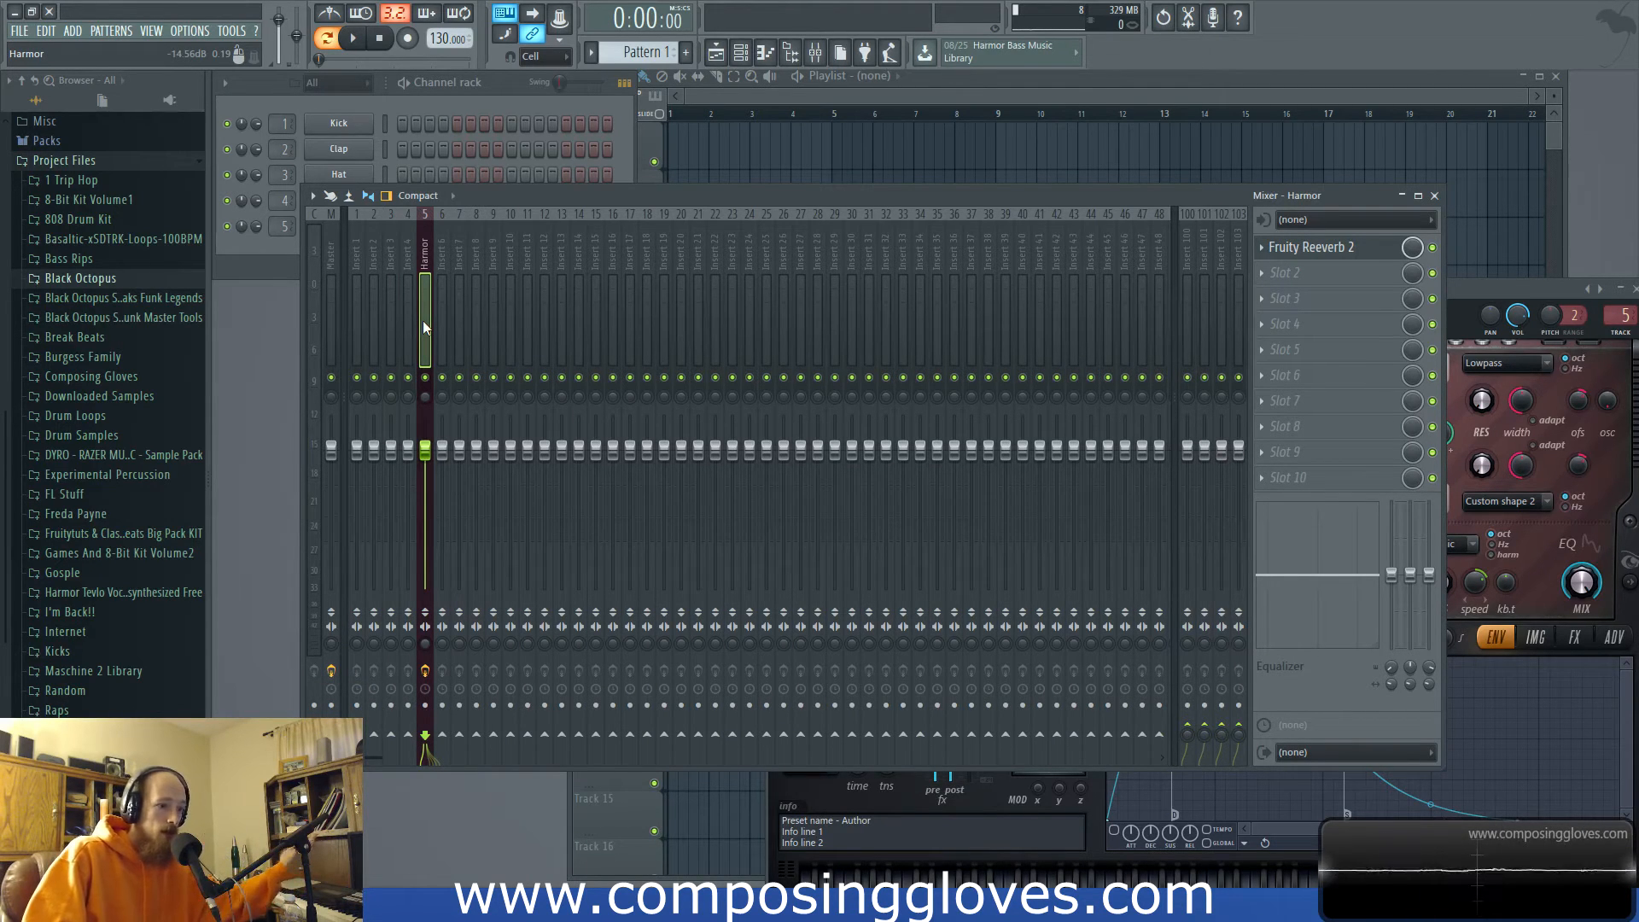
left_click_drag(550, 193, 555, 370)
left_click(742, 243)
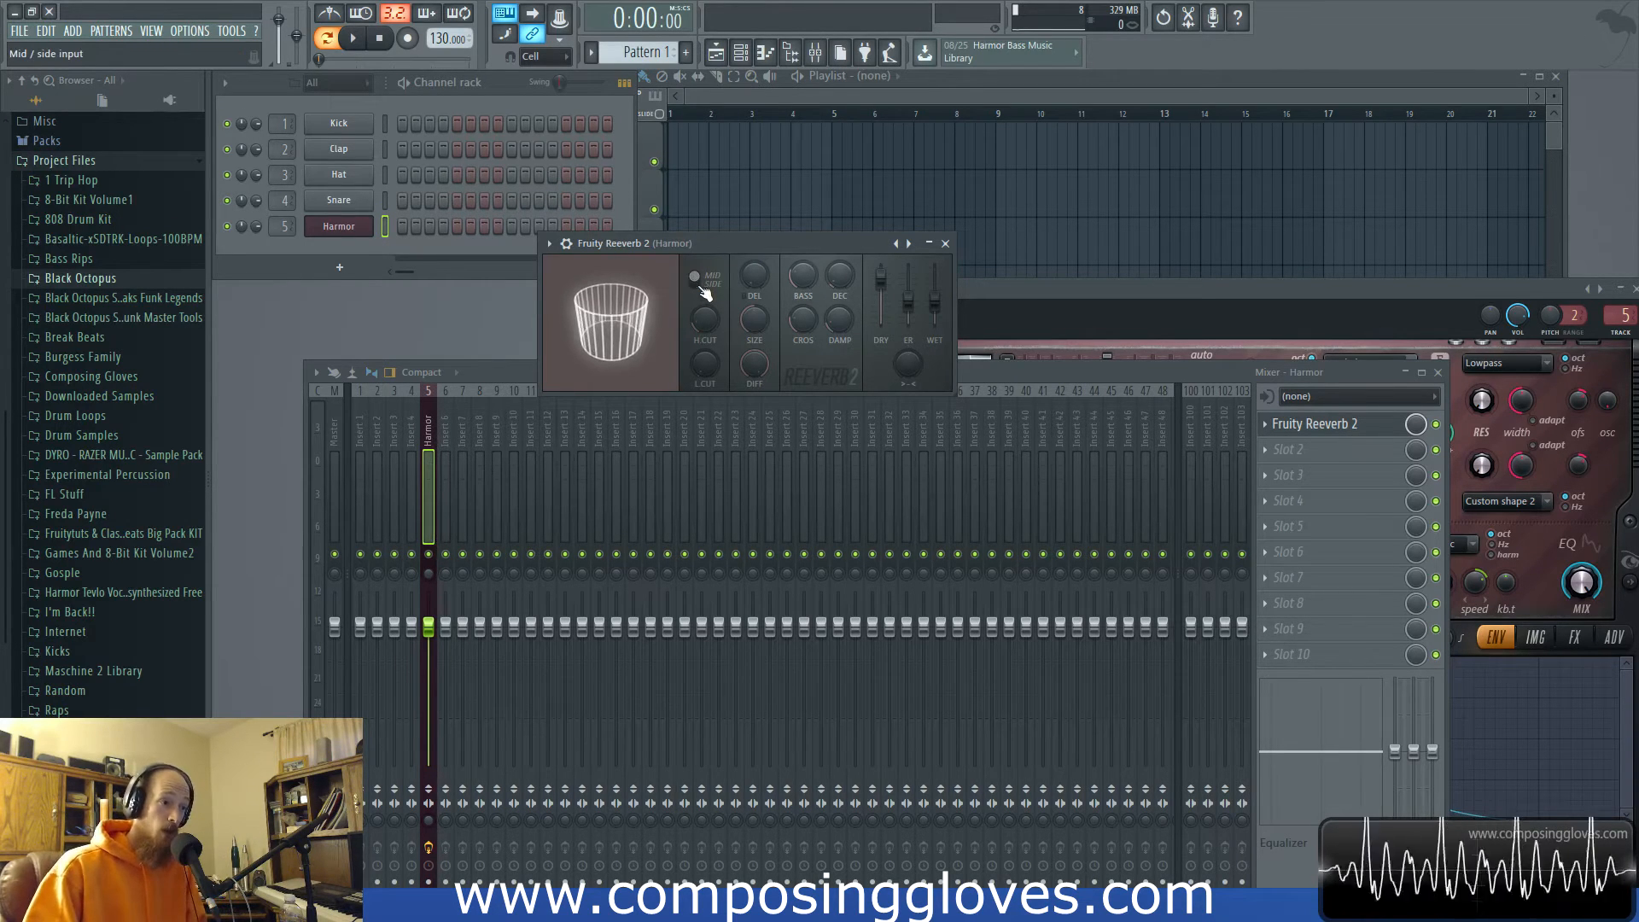
left_click(1324, 303)
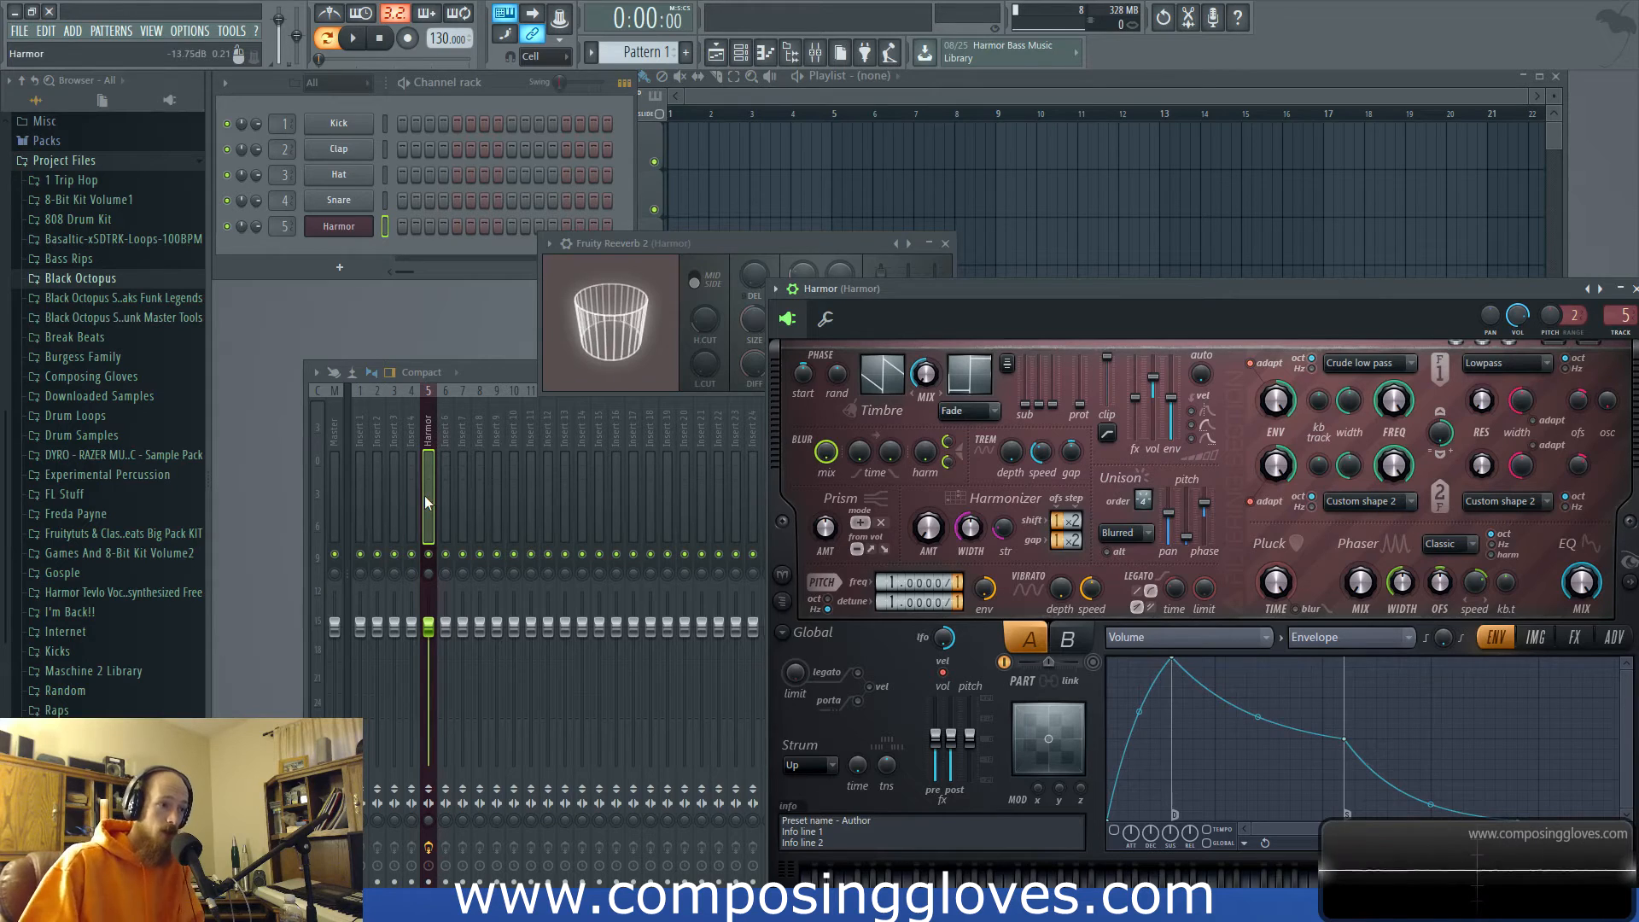
Set Fruity Reeverb 2's dry and early reflection levels to minimum, raise its wet level, and close it.
left_click(721, 241)
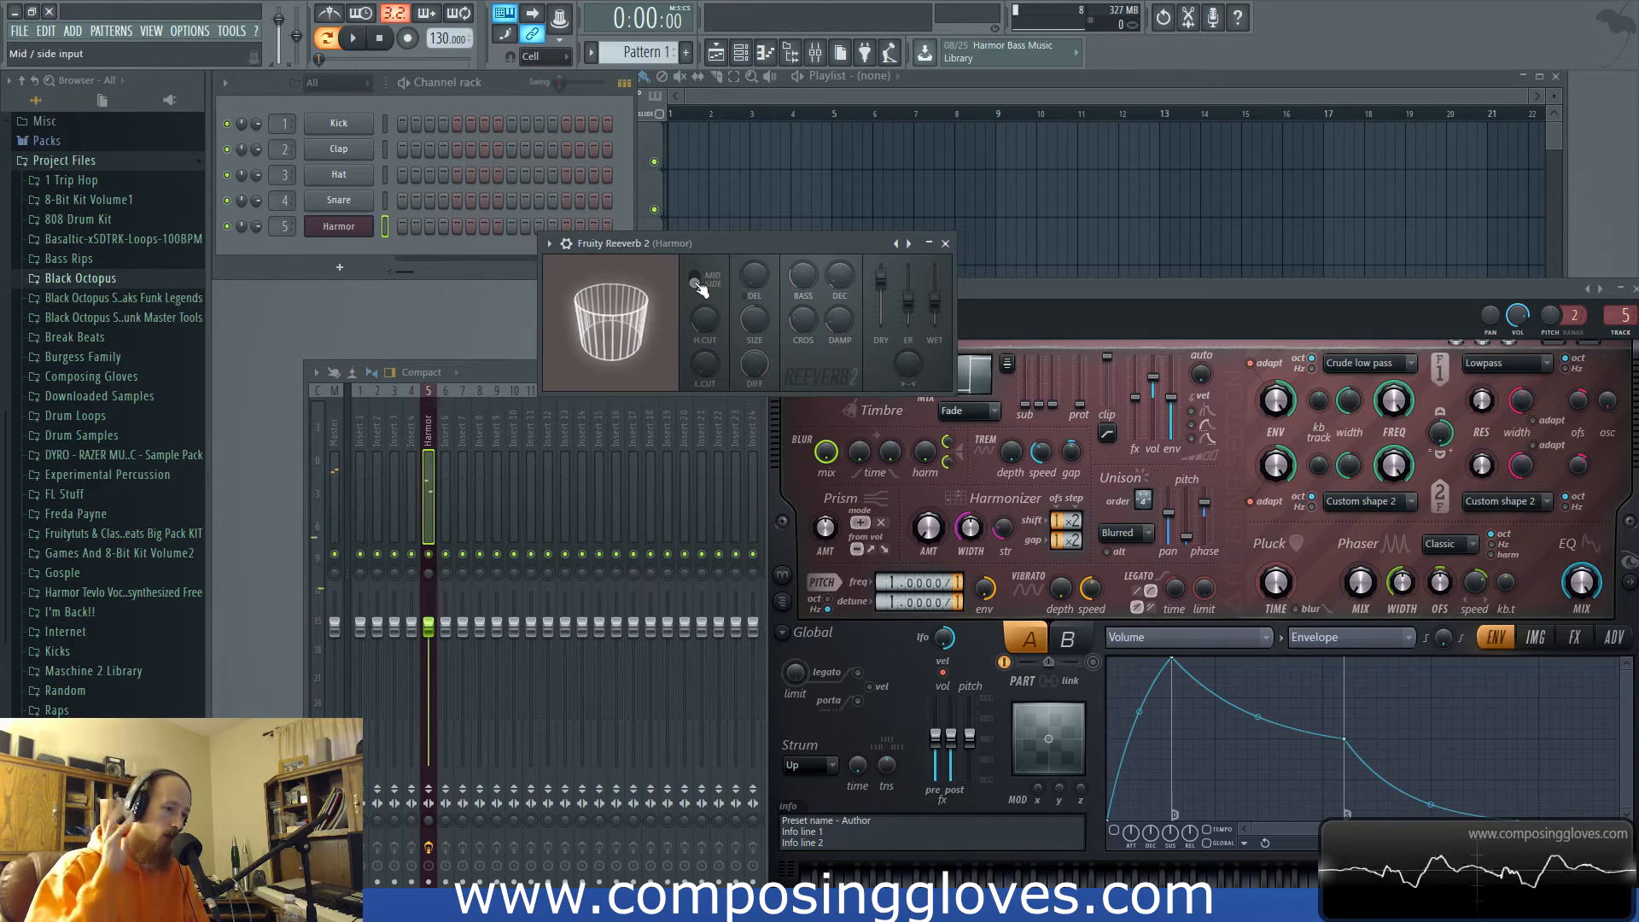
left_click_drag(912, 314, 936, 287)
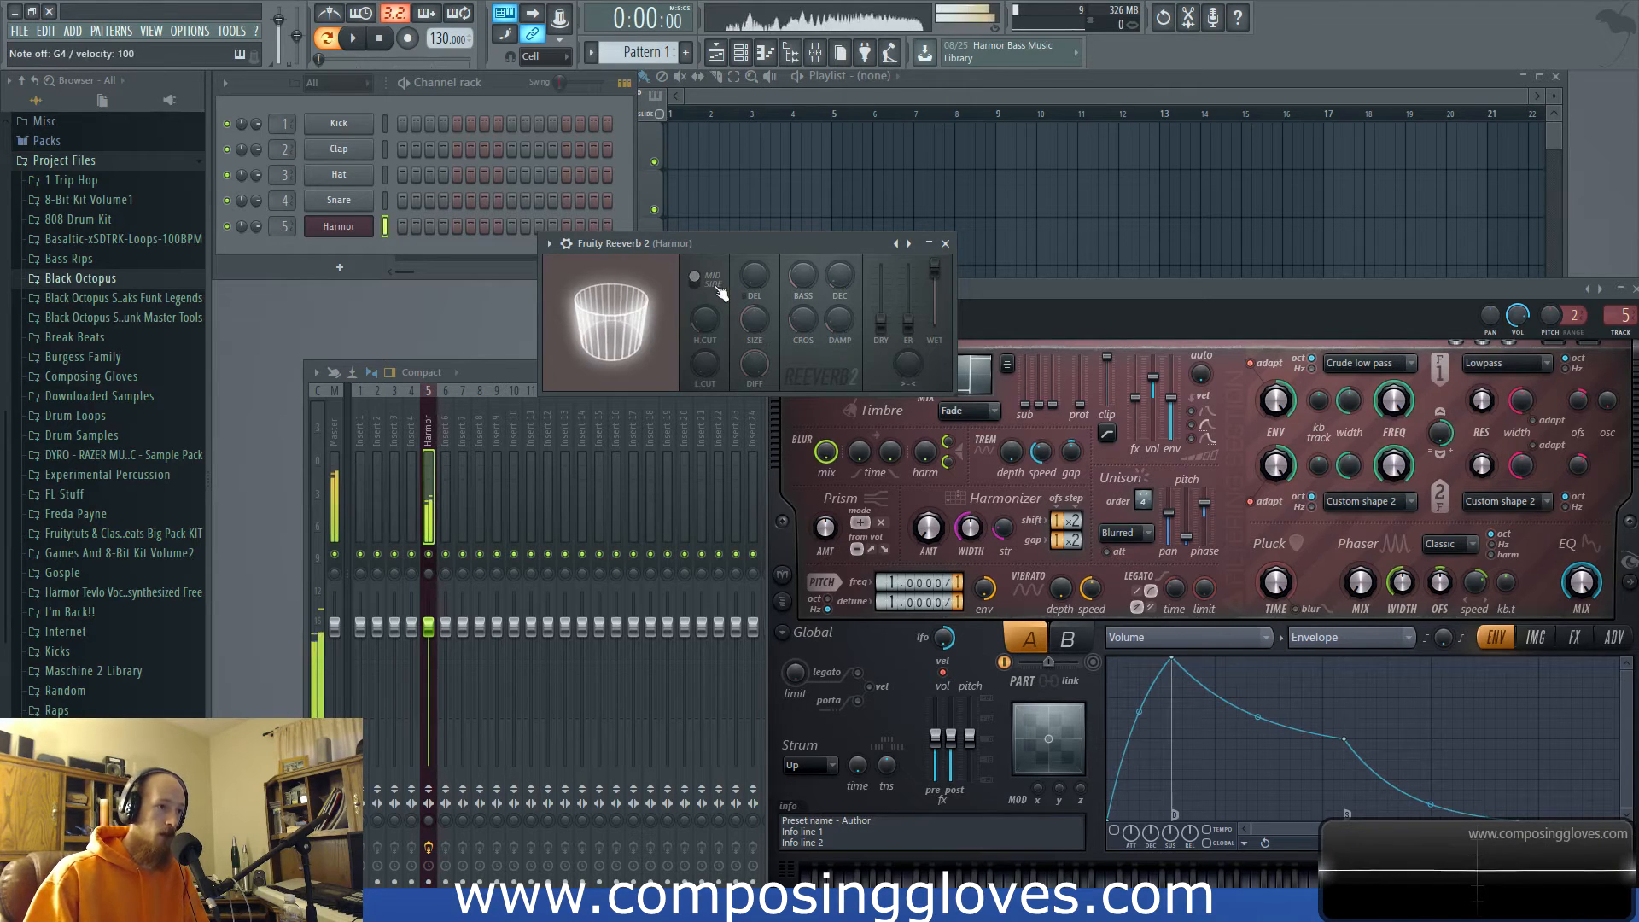
left_click_drag(758, 236, 683, 209)
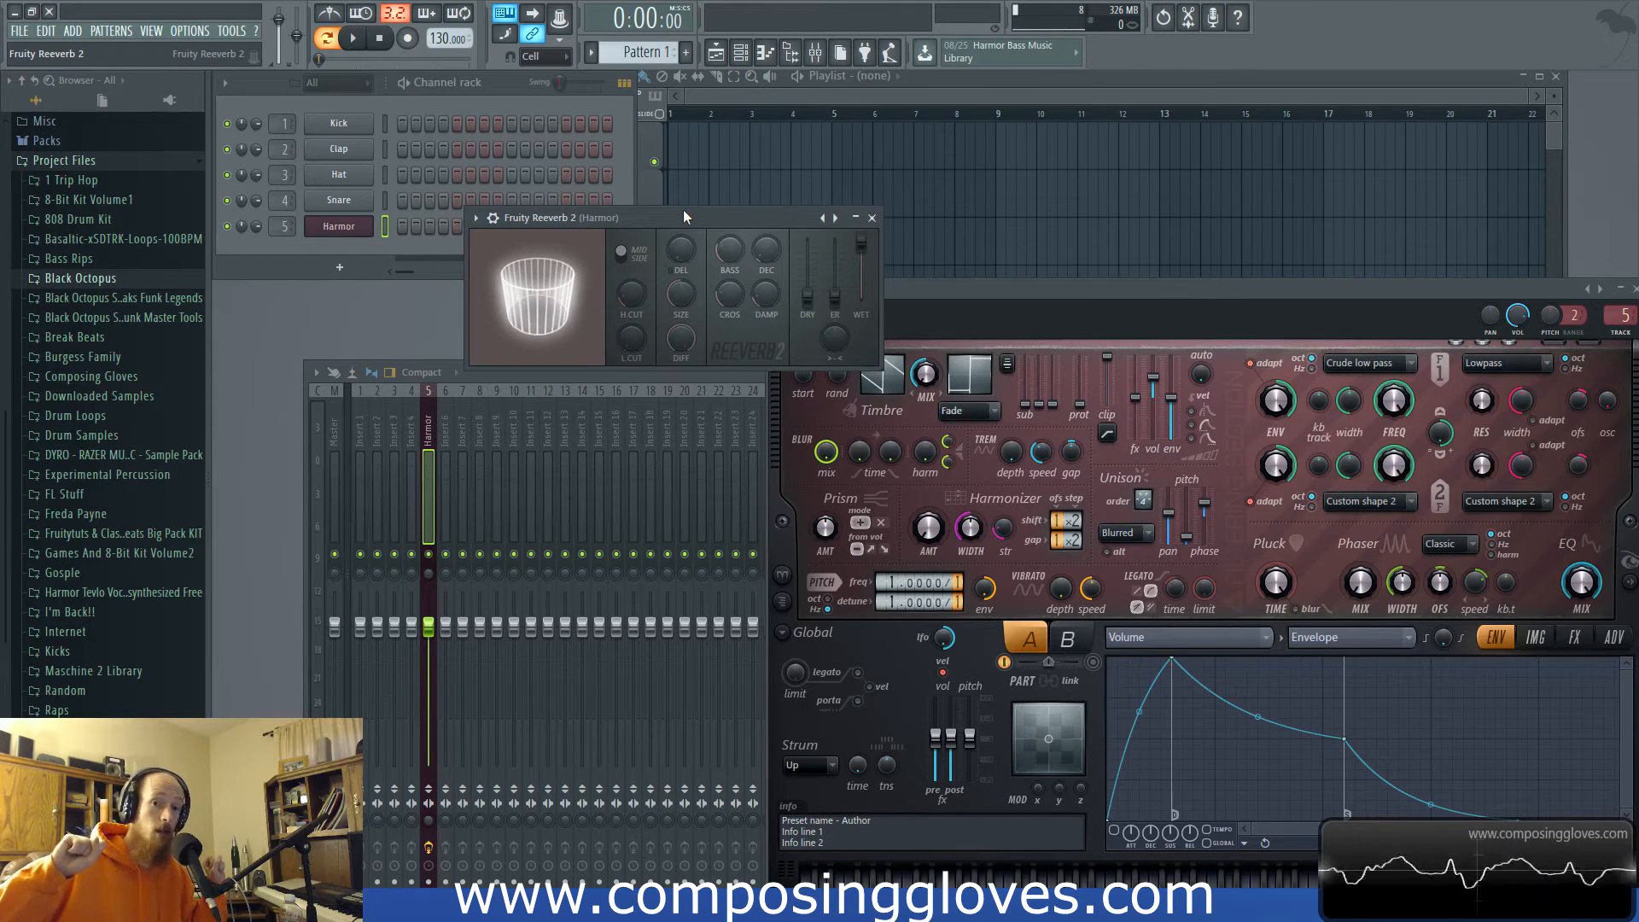
left_click(872, 218)
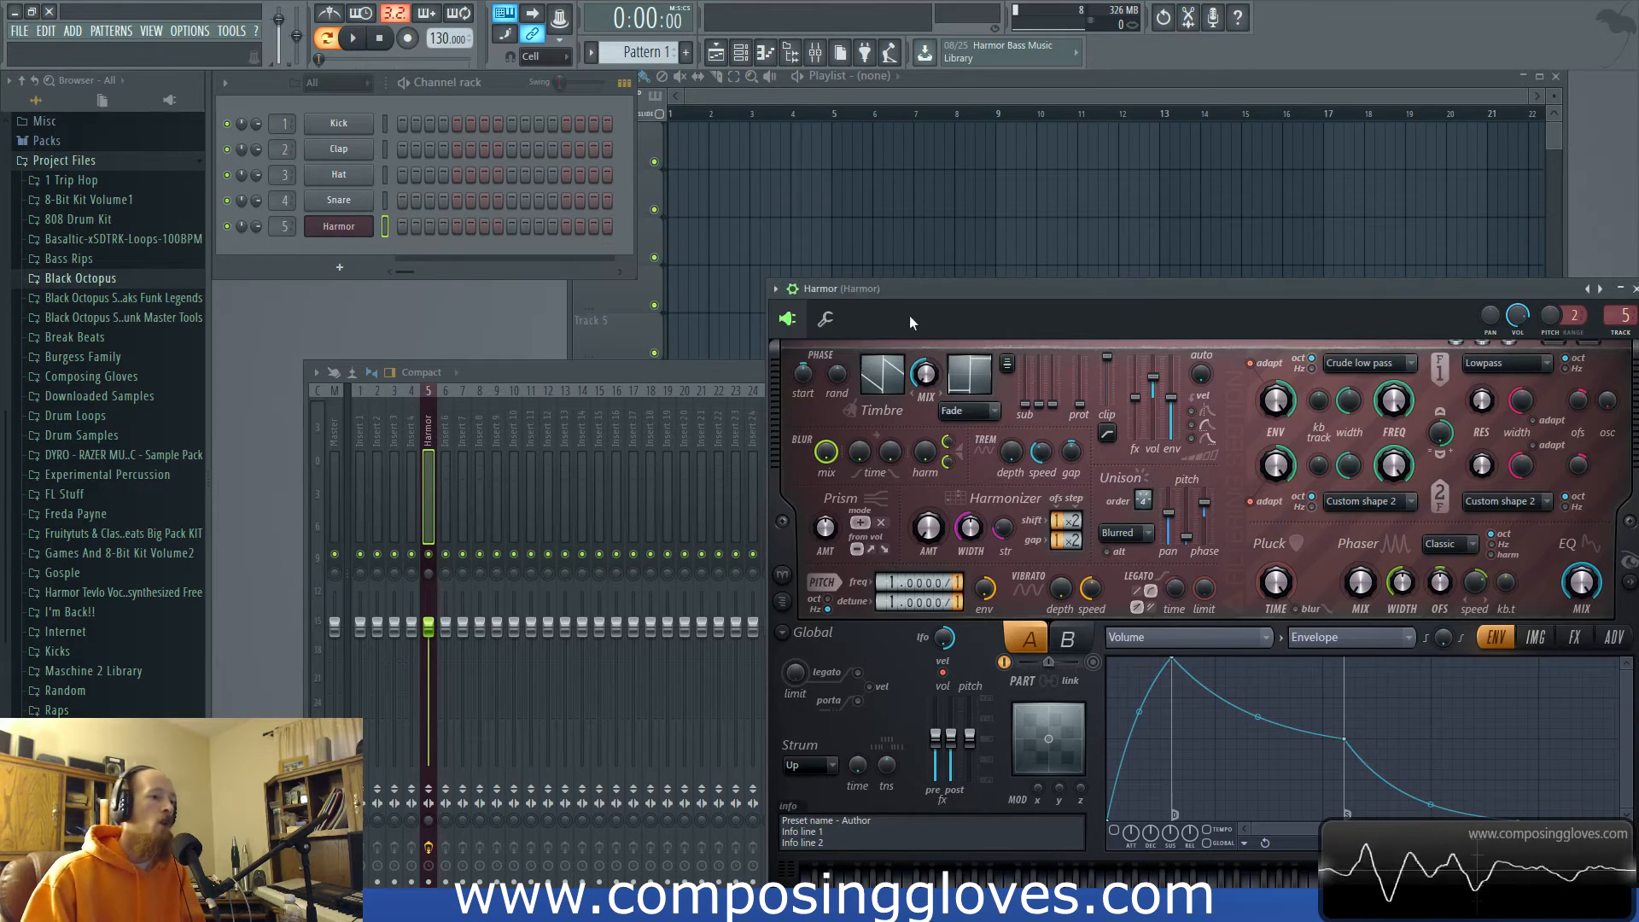
Close Harmor and replace Fruity Reeverb 2 on the Harmor mixer track with Fruity Stereo Shaper.
left_click_drag(910, 315, 477, 249)
left_click(1191, 233)
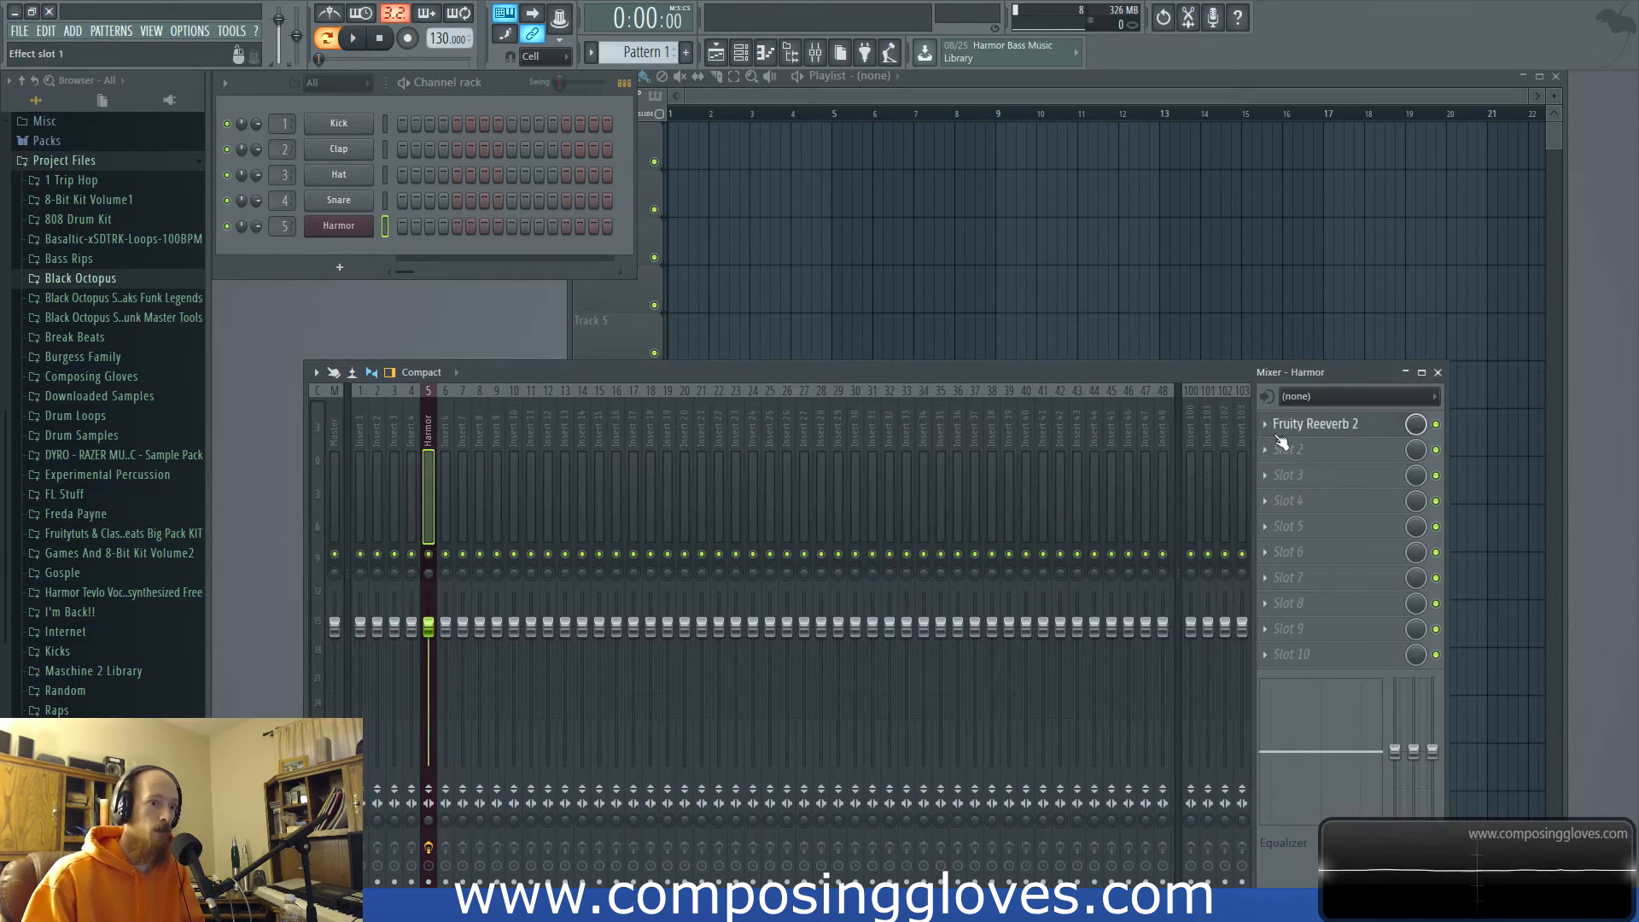
left_click(1281, 441)
mouse_move(1308, 437)
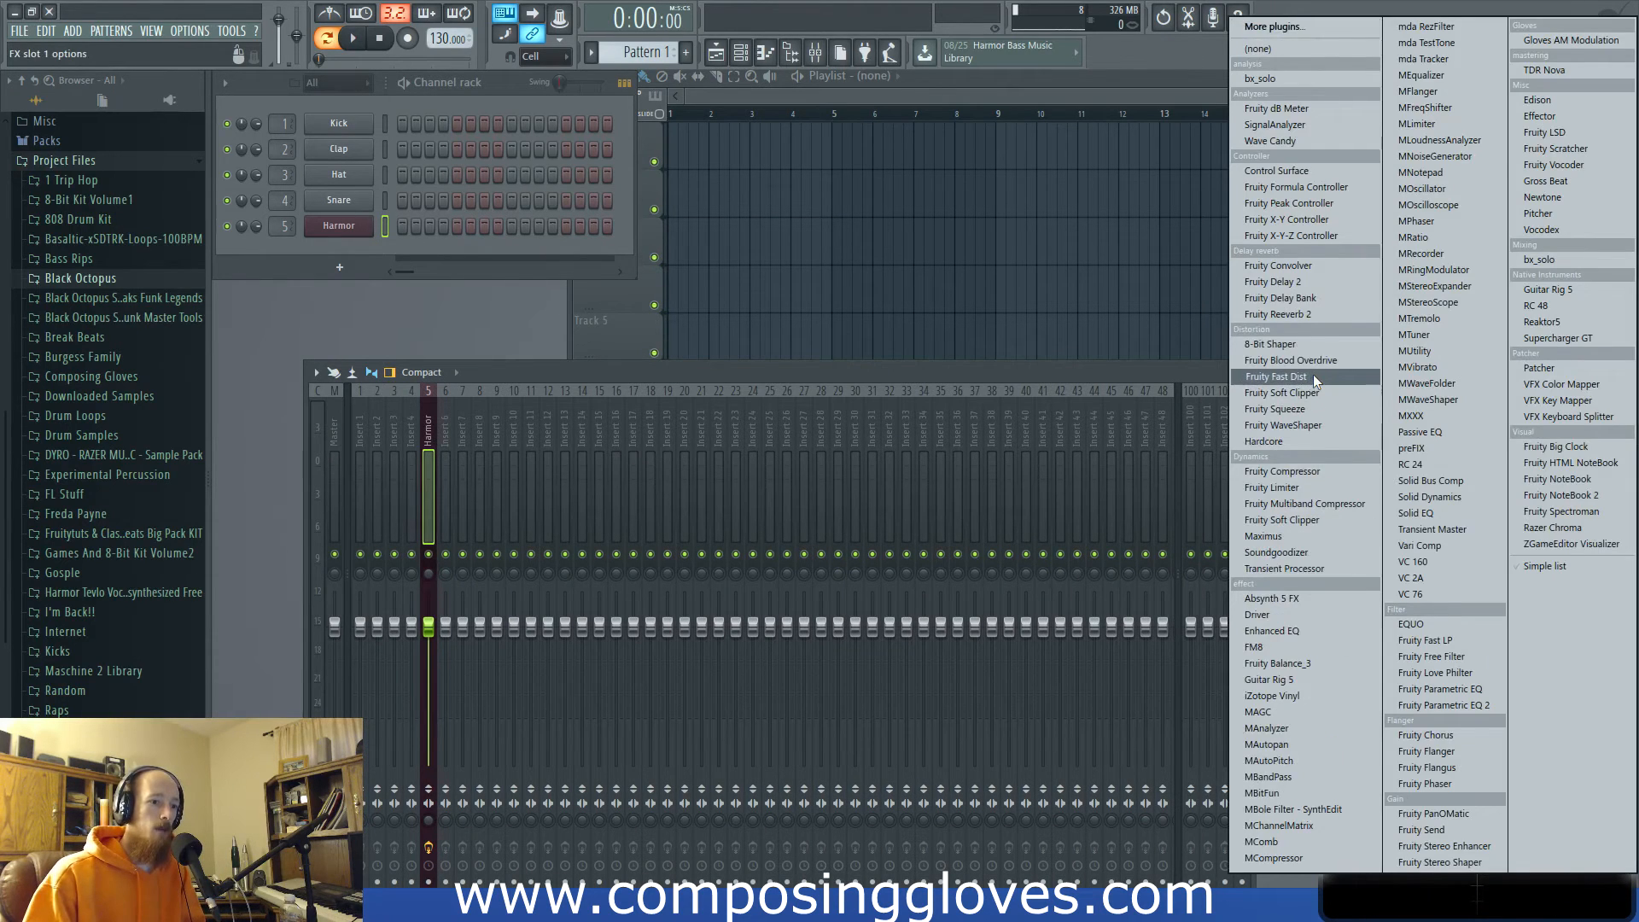
left_click(1192, 382)
left_click(1268, 425)
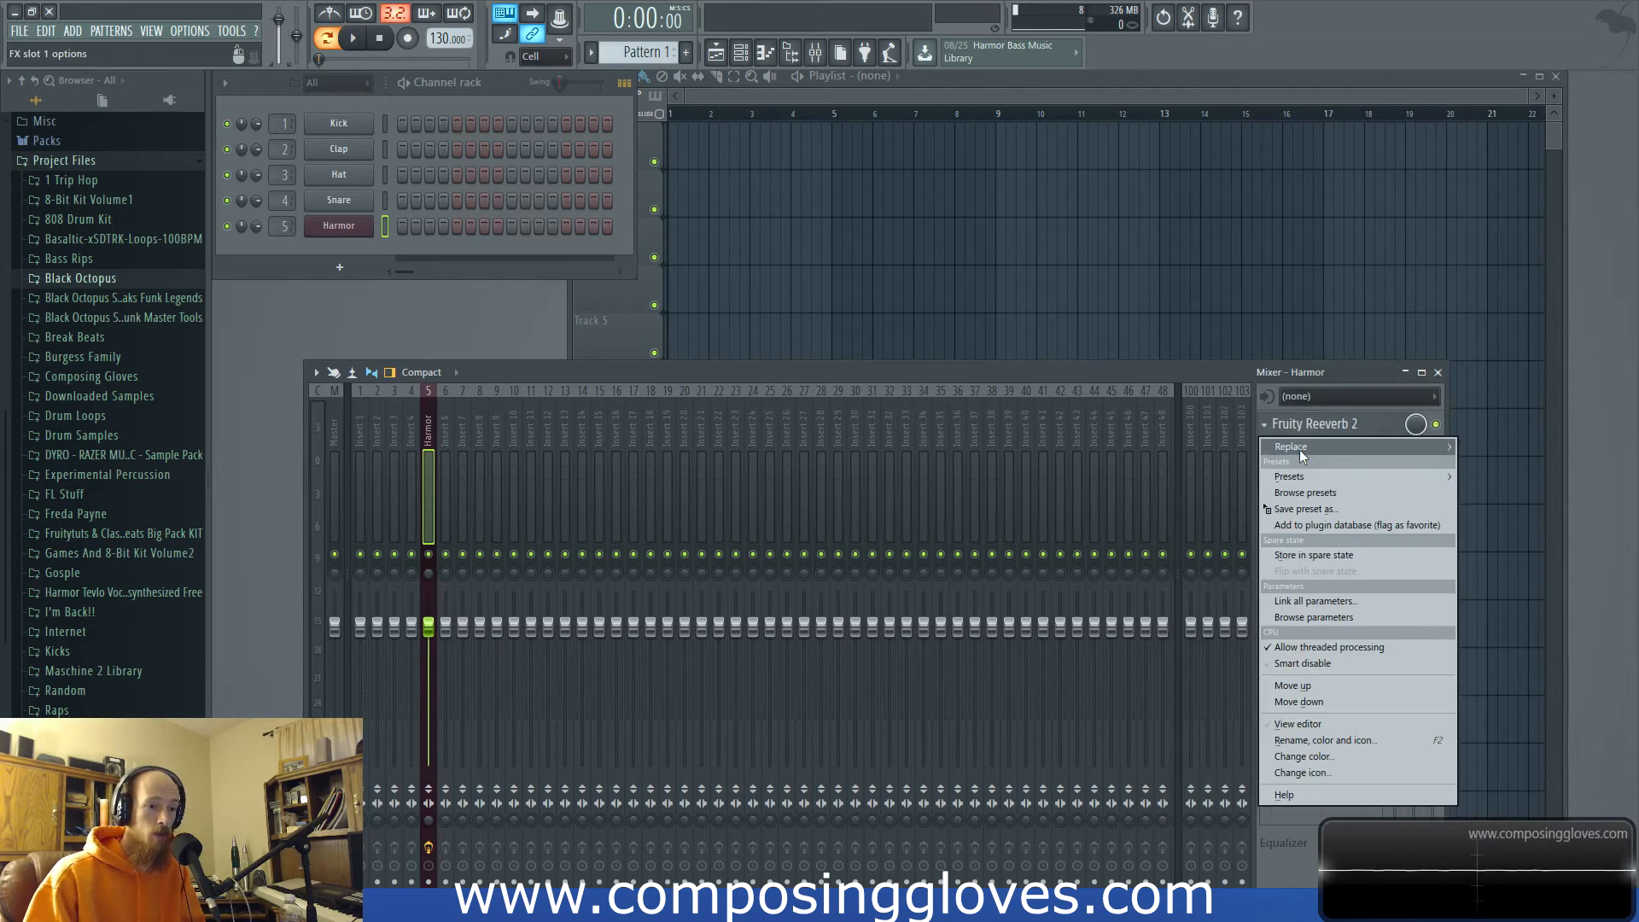
mouse_move(1313, 446)
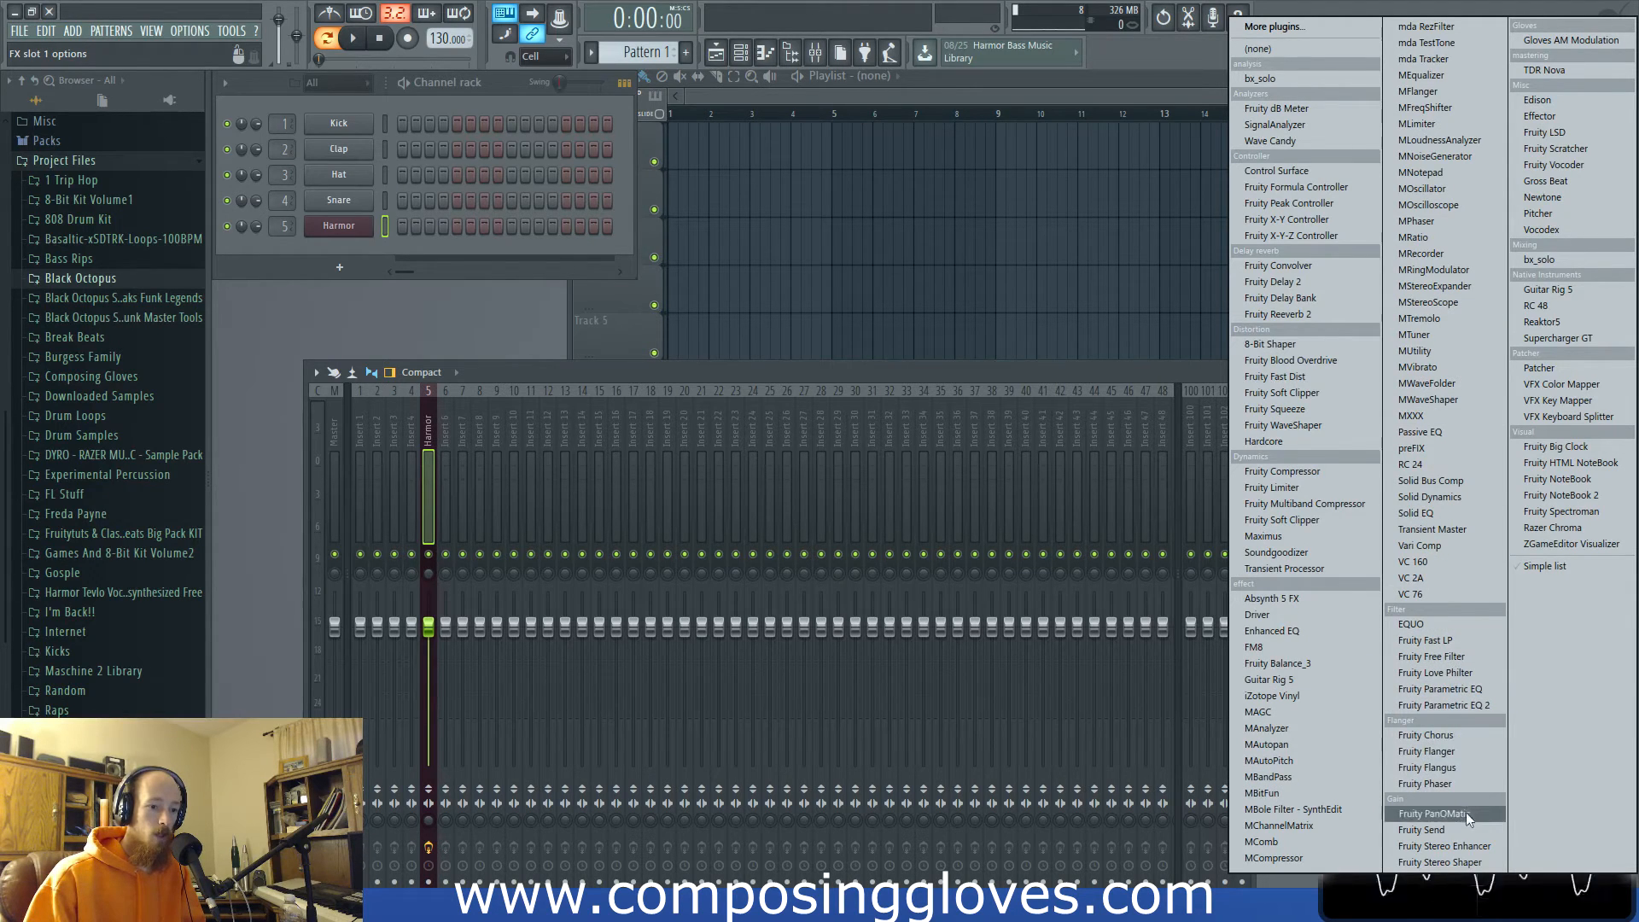
left_click(1452, 862)
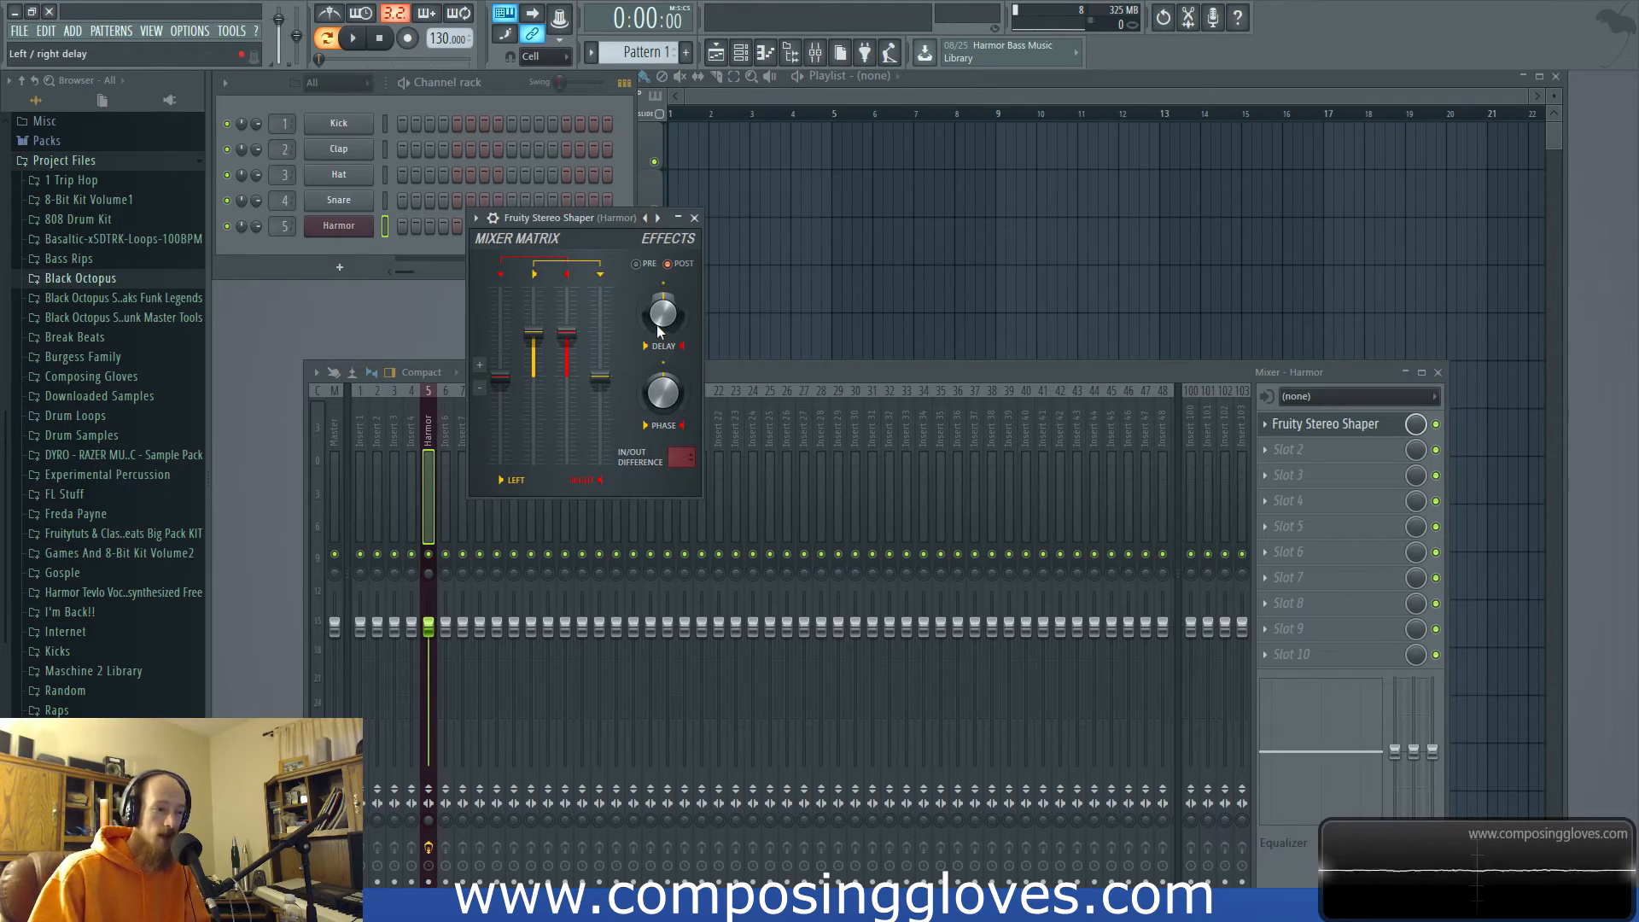
Try the Delay effects preset in Fruity Stereo Shaper and switch to a different preset.
right_click(650, 219)
mouse_move(698, 257)
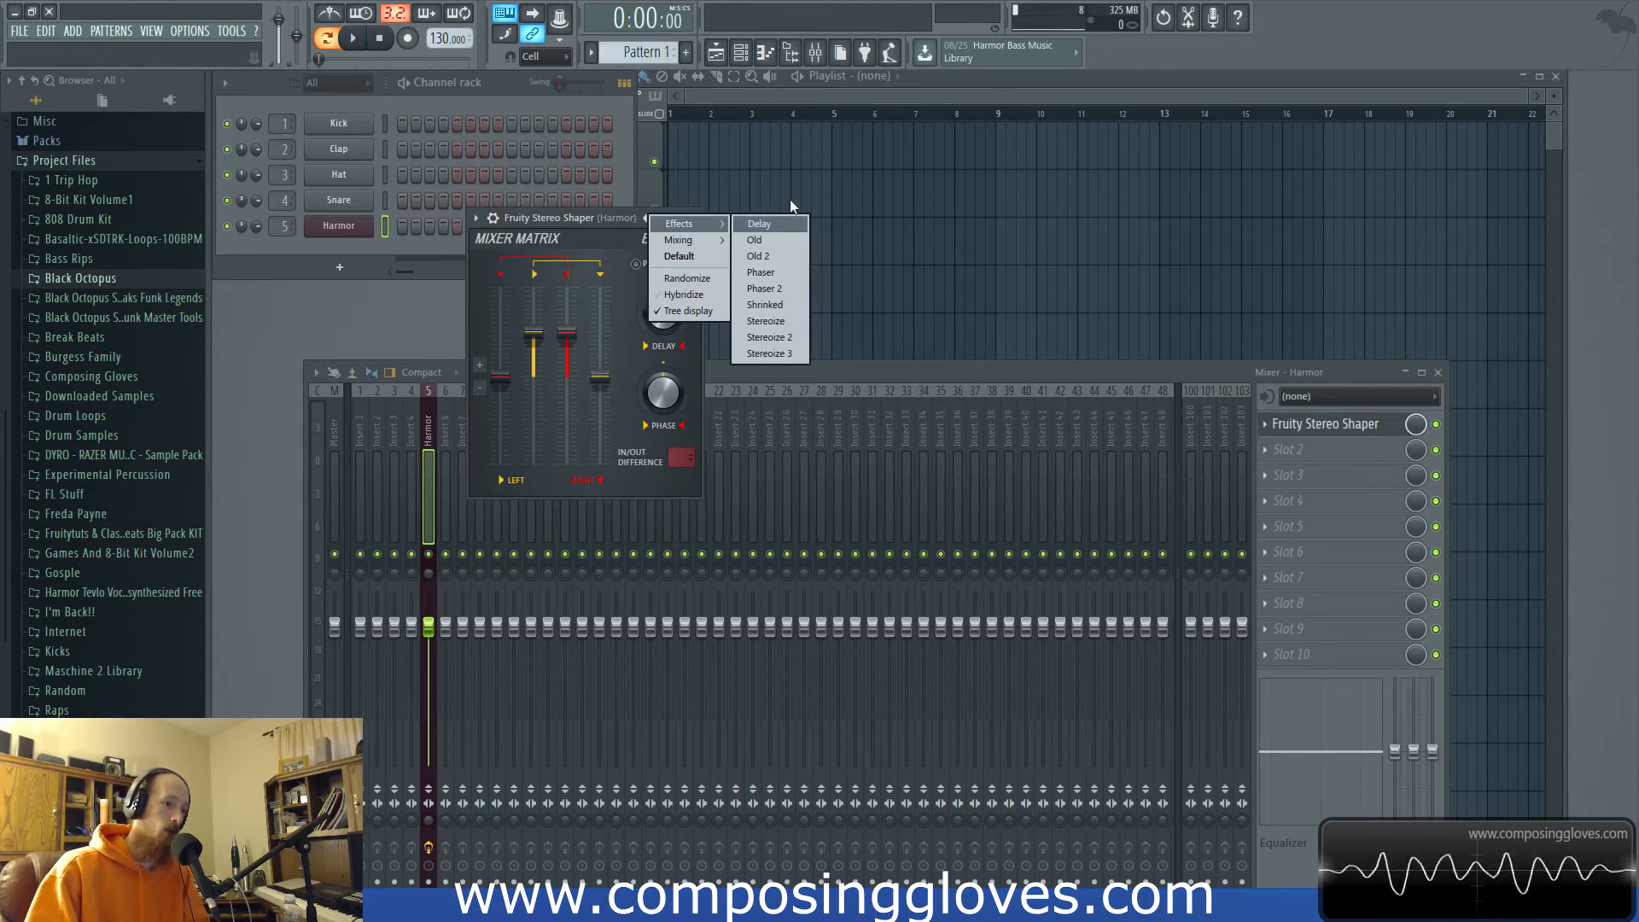
left_click(775, 226)
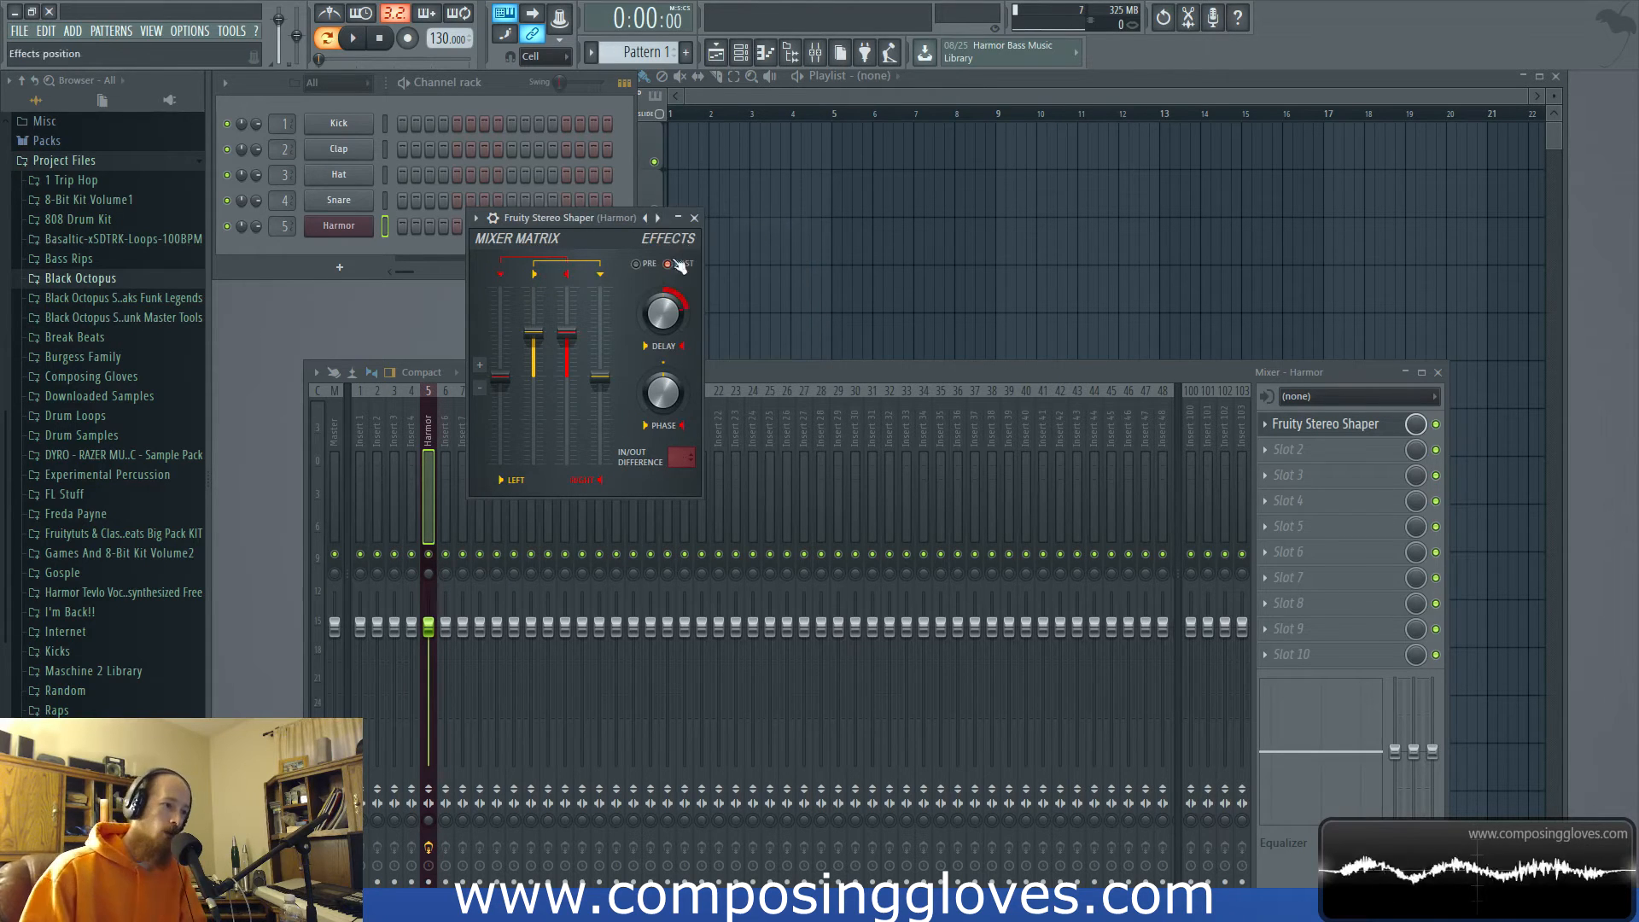
right_click(647, 219)
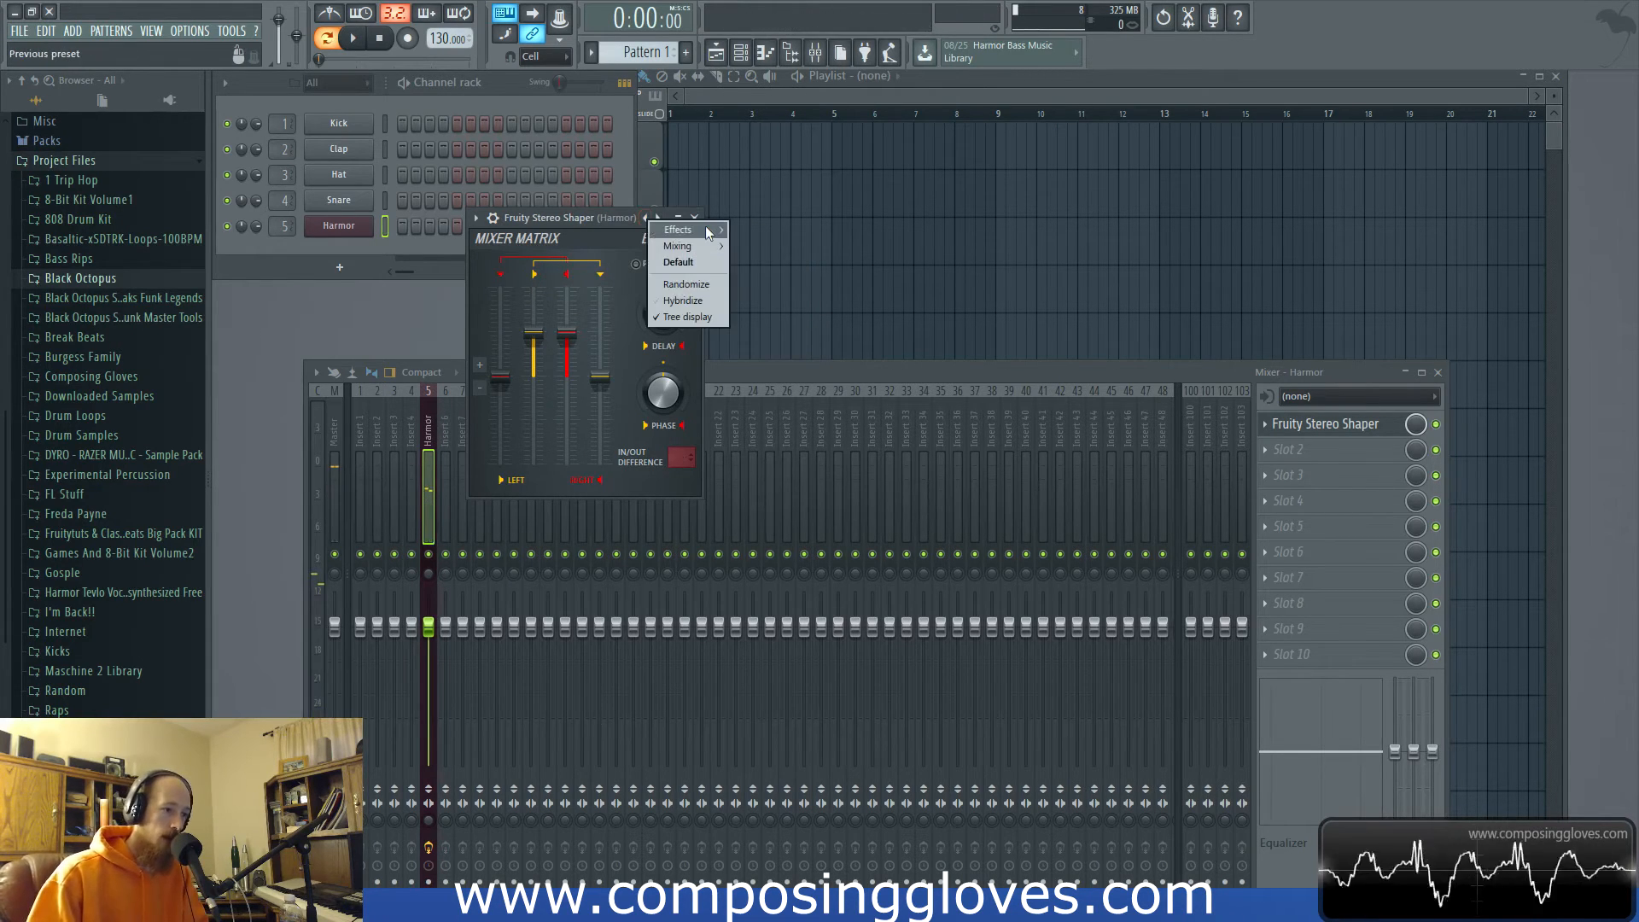
mouse_move(687, 229)
left_click(786, 243)
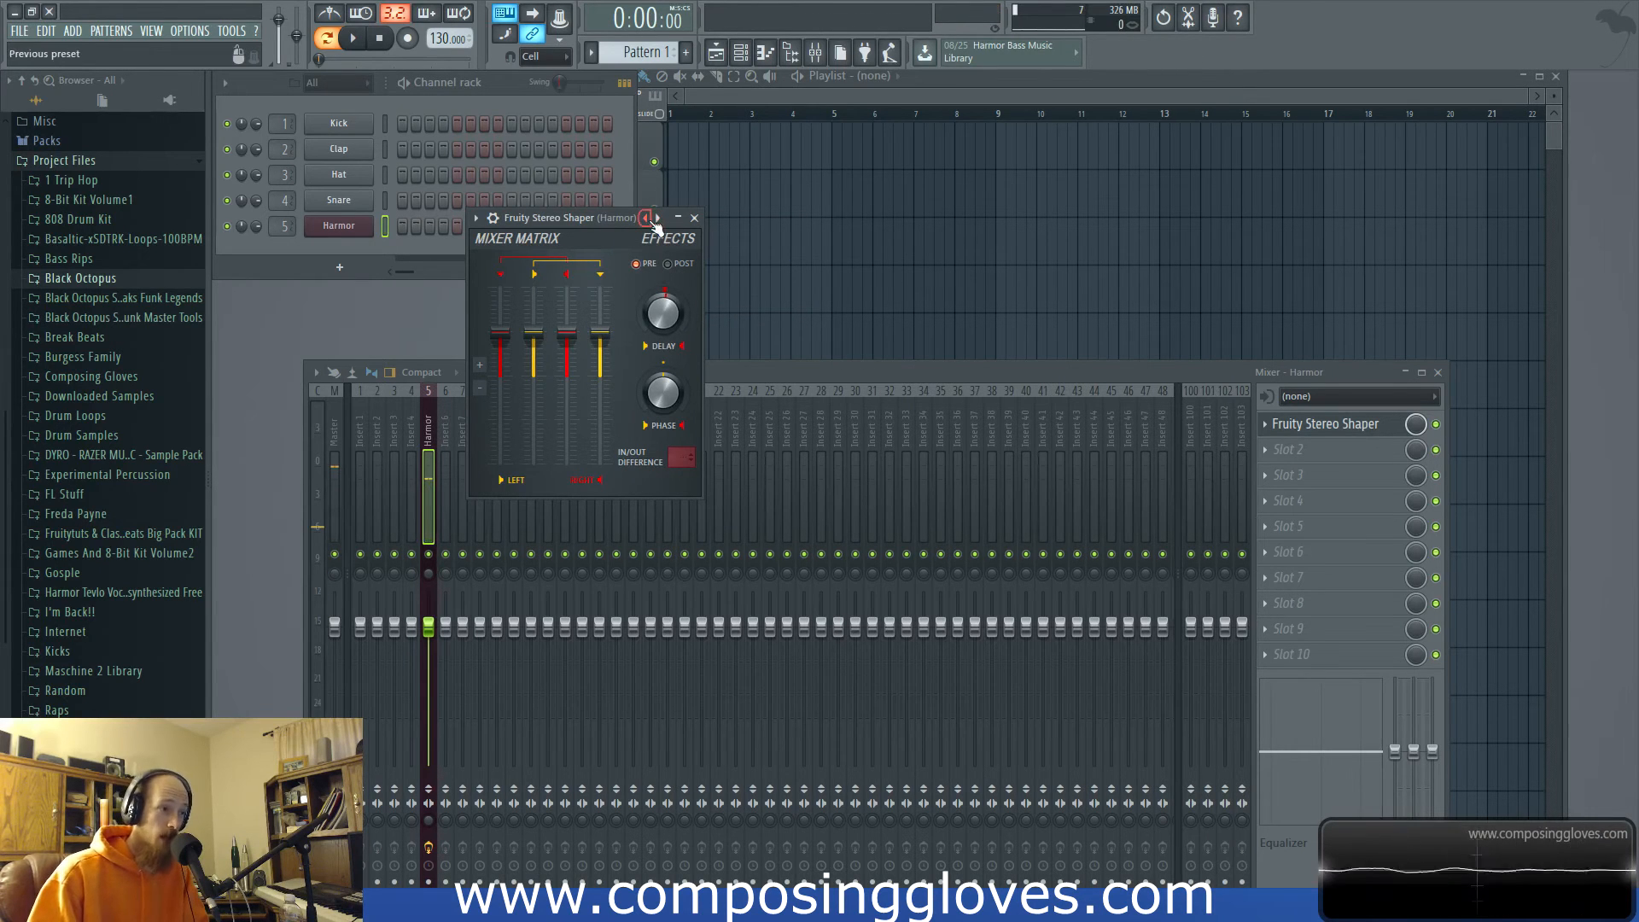
Add a Sytrus channel, load its Default preset, audition it, and route it to the Harmor mixer track.
left_click(339, 268)
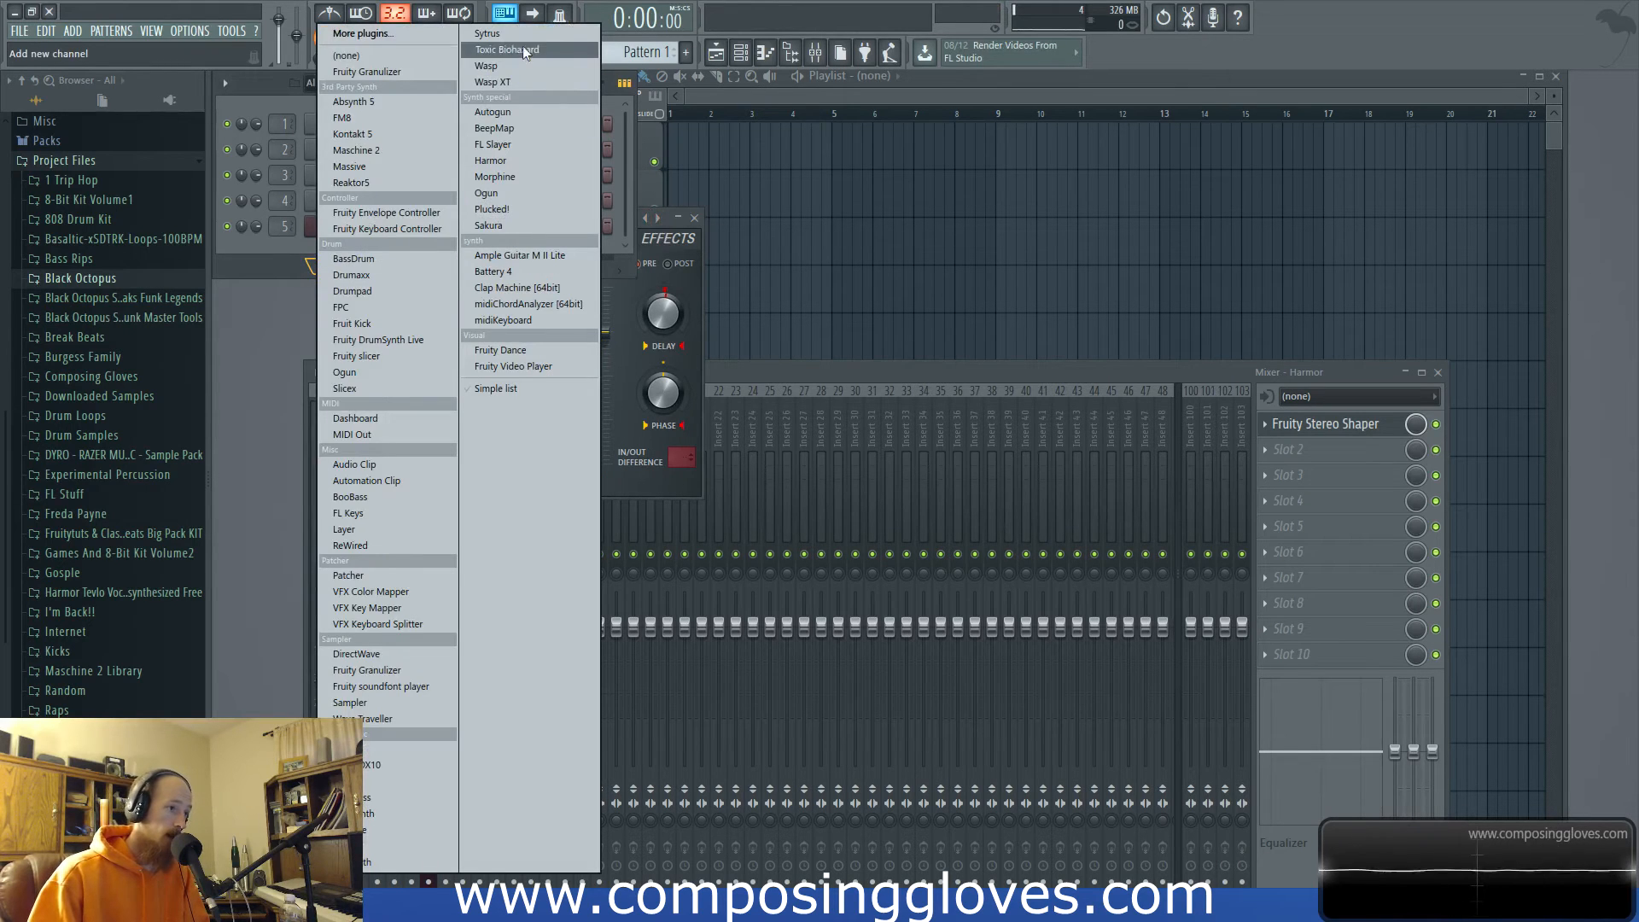
left_click(521, 34)
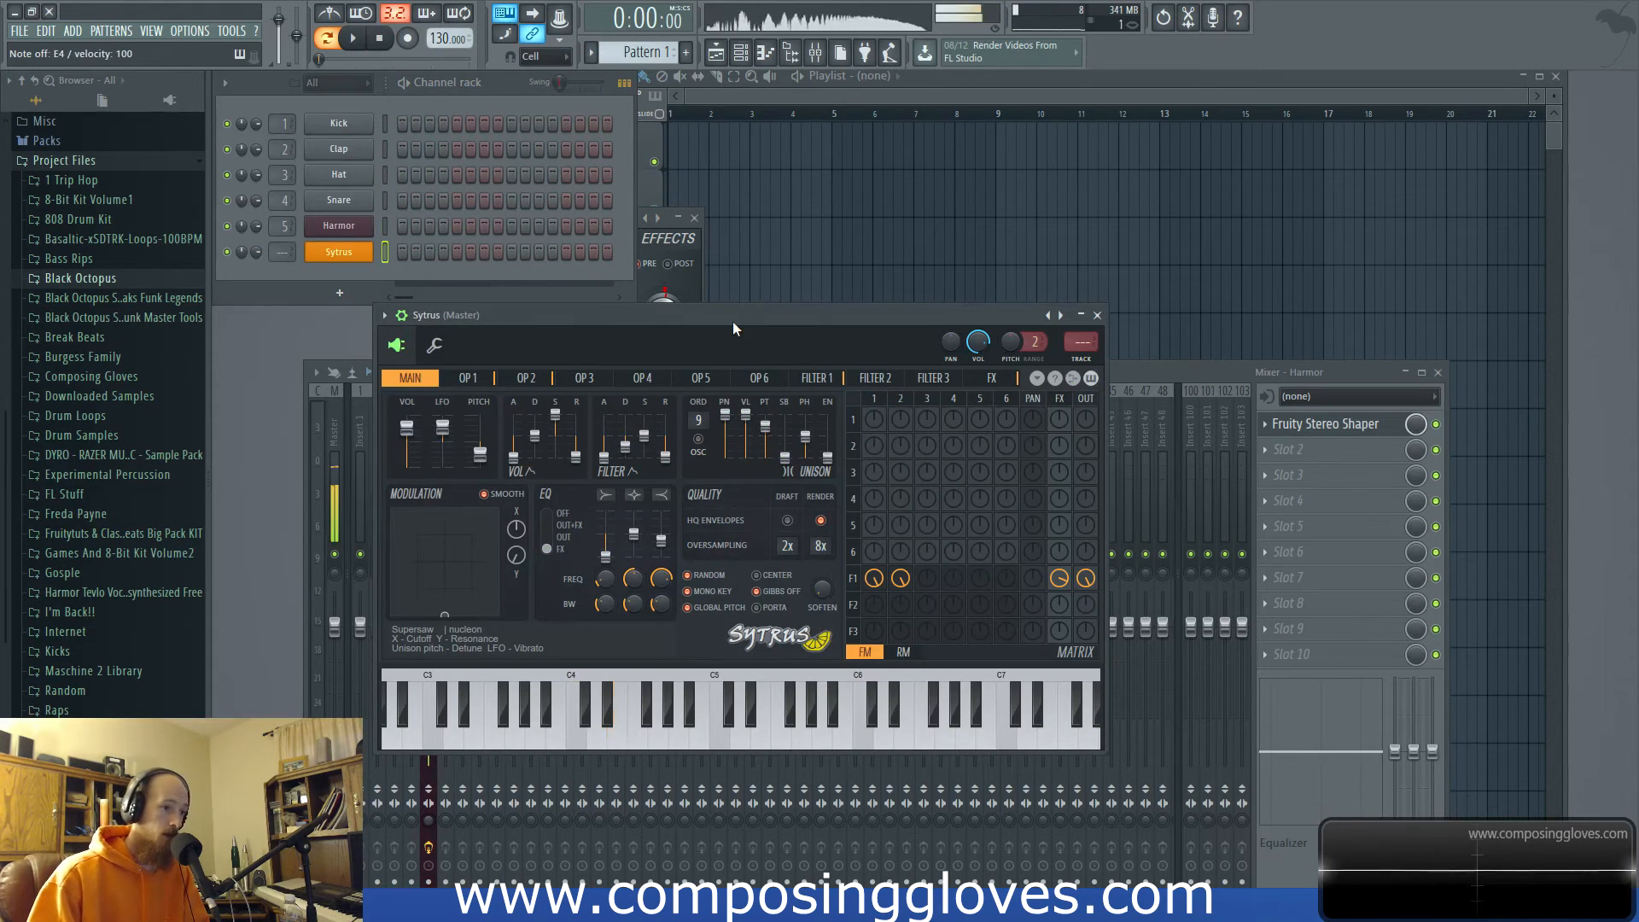
left_click(939, 300)
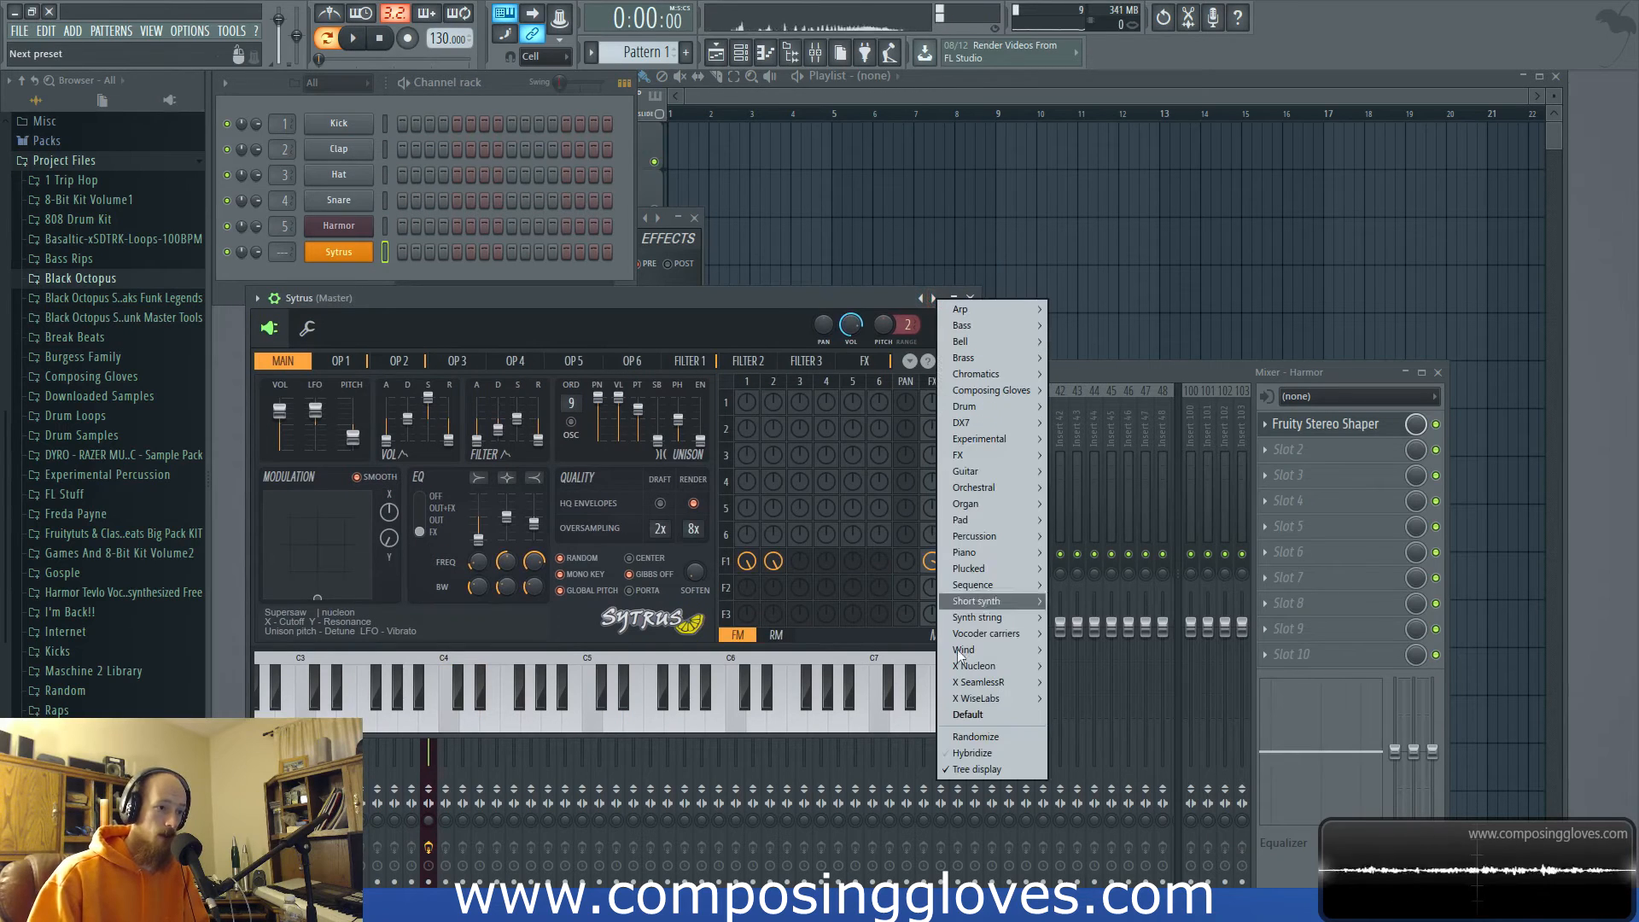
left_click(990, 709)
key("v")
key("z")
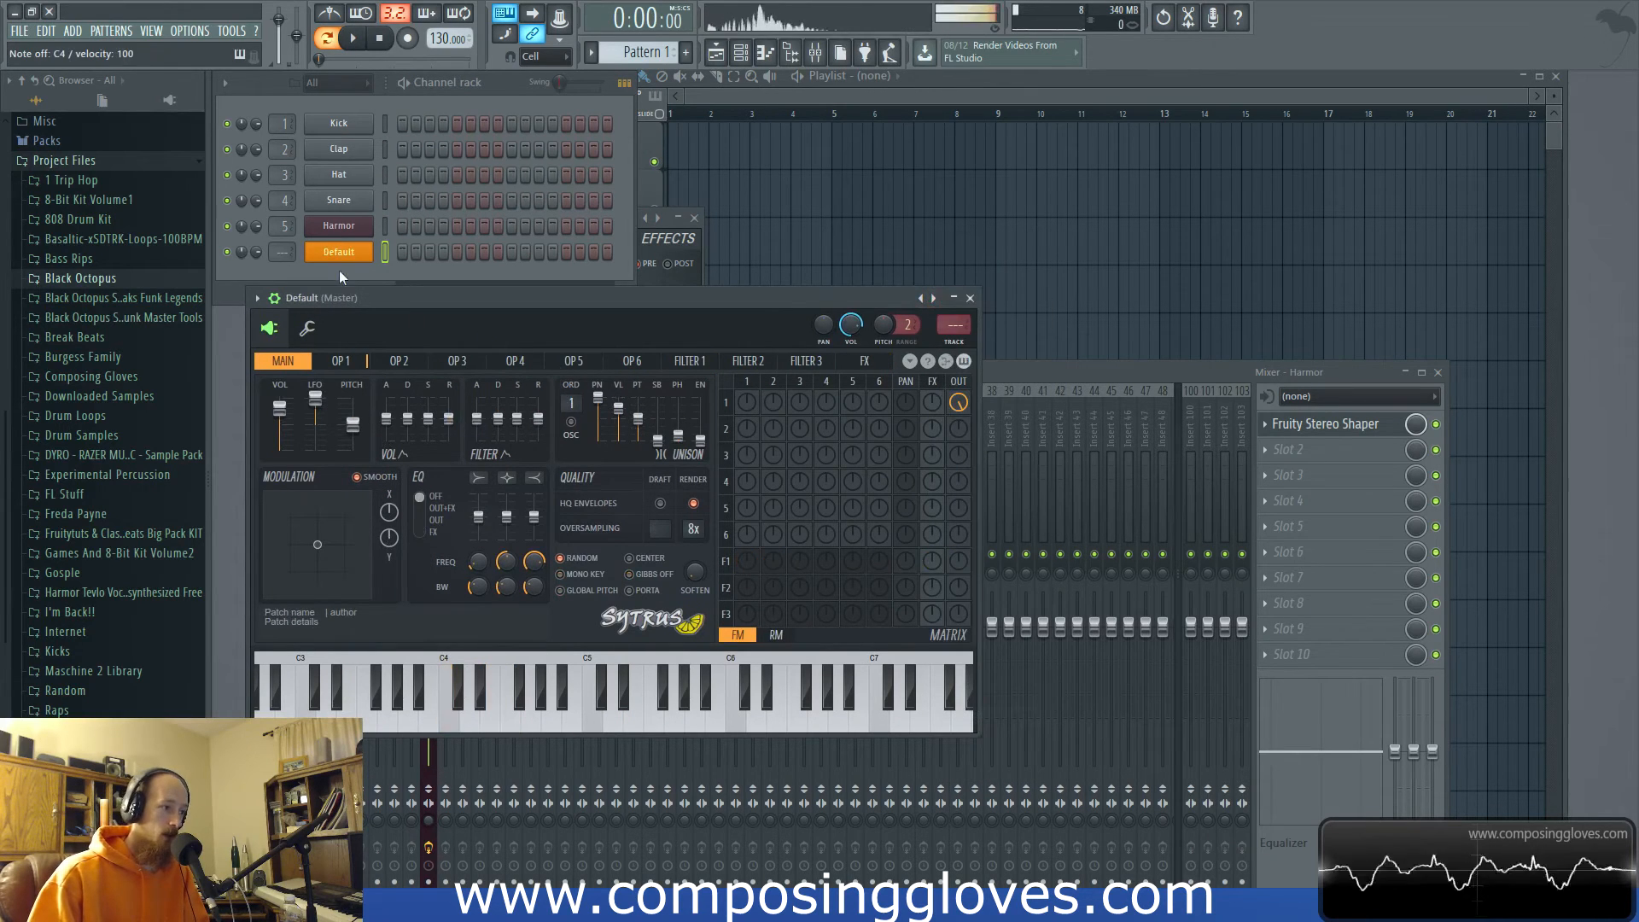
key("ctrl+l")
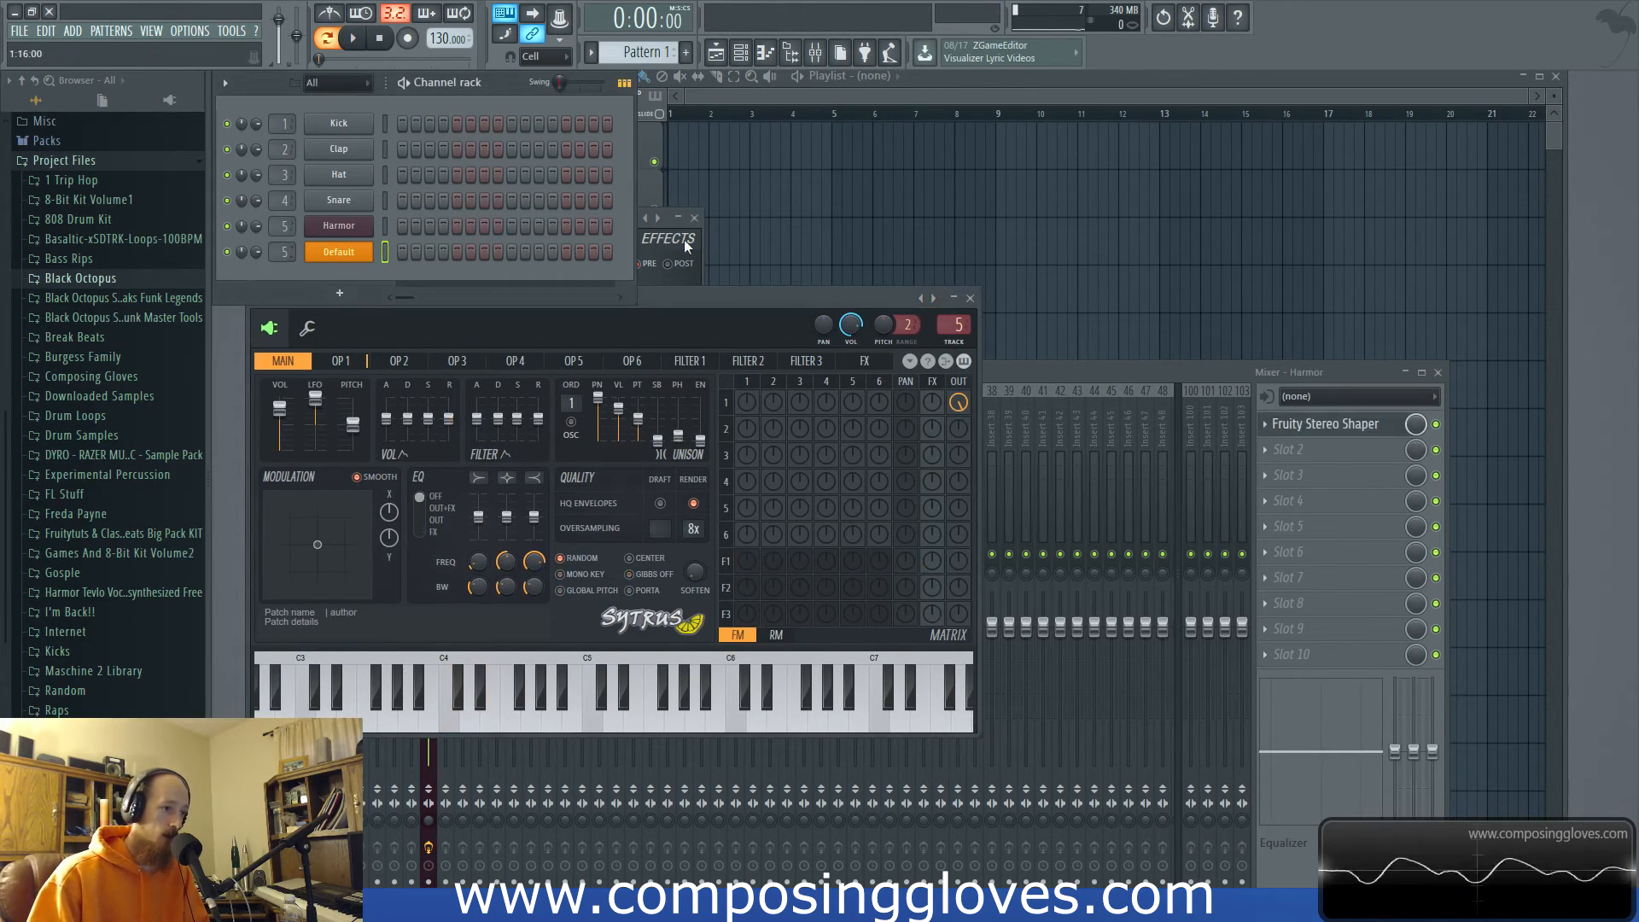
Load the Stereoize effects preset in Fruity Stereo Shaper and move its window clear of the Sytrus controls.
left_click(670, 232)
right_click(649, 220)
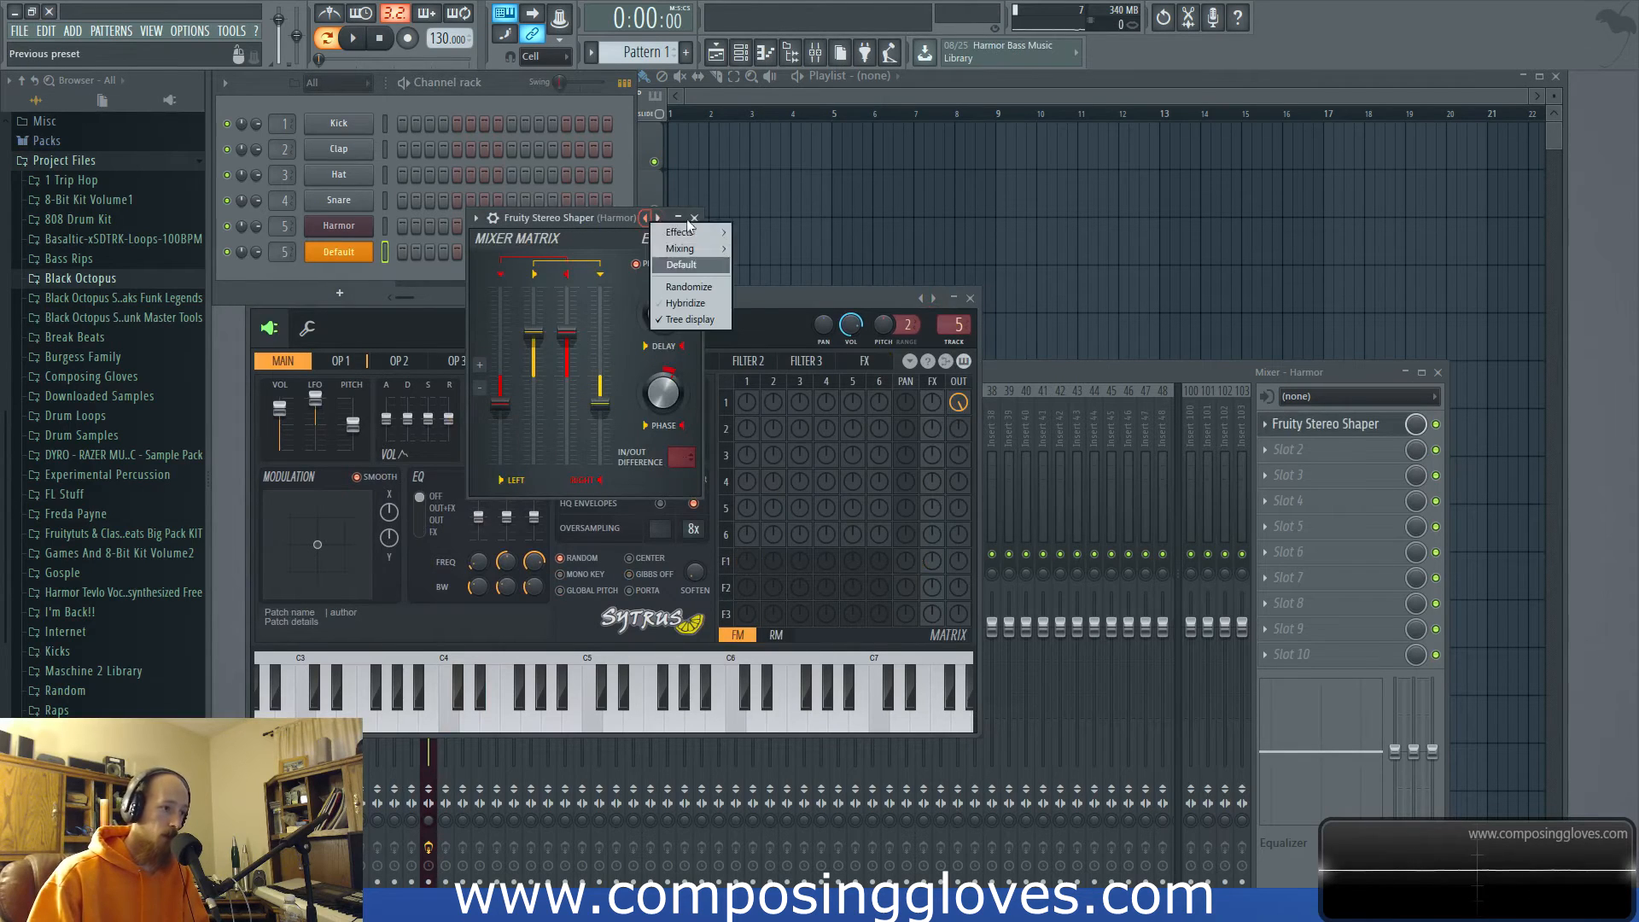
mouse_move(707, 234)
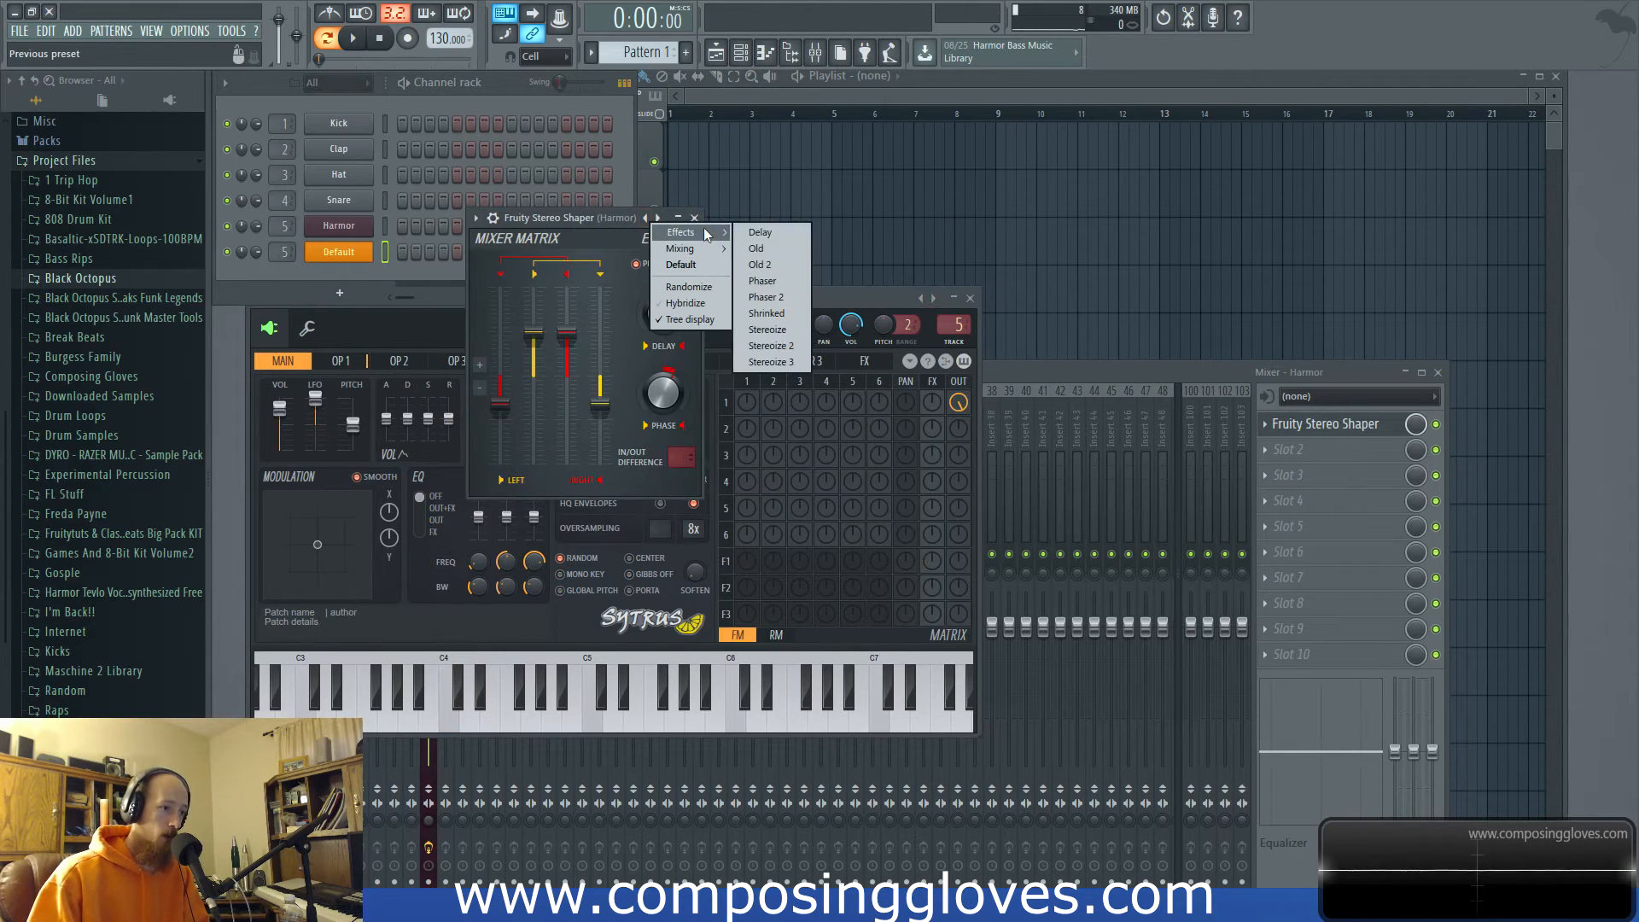
left_click(793, 331)
left_click_drag(539, 219, 921, 228)
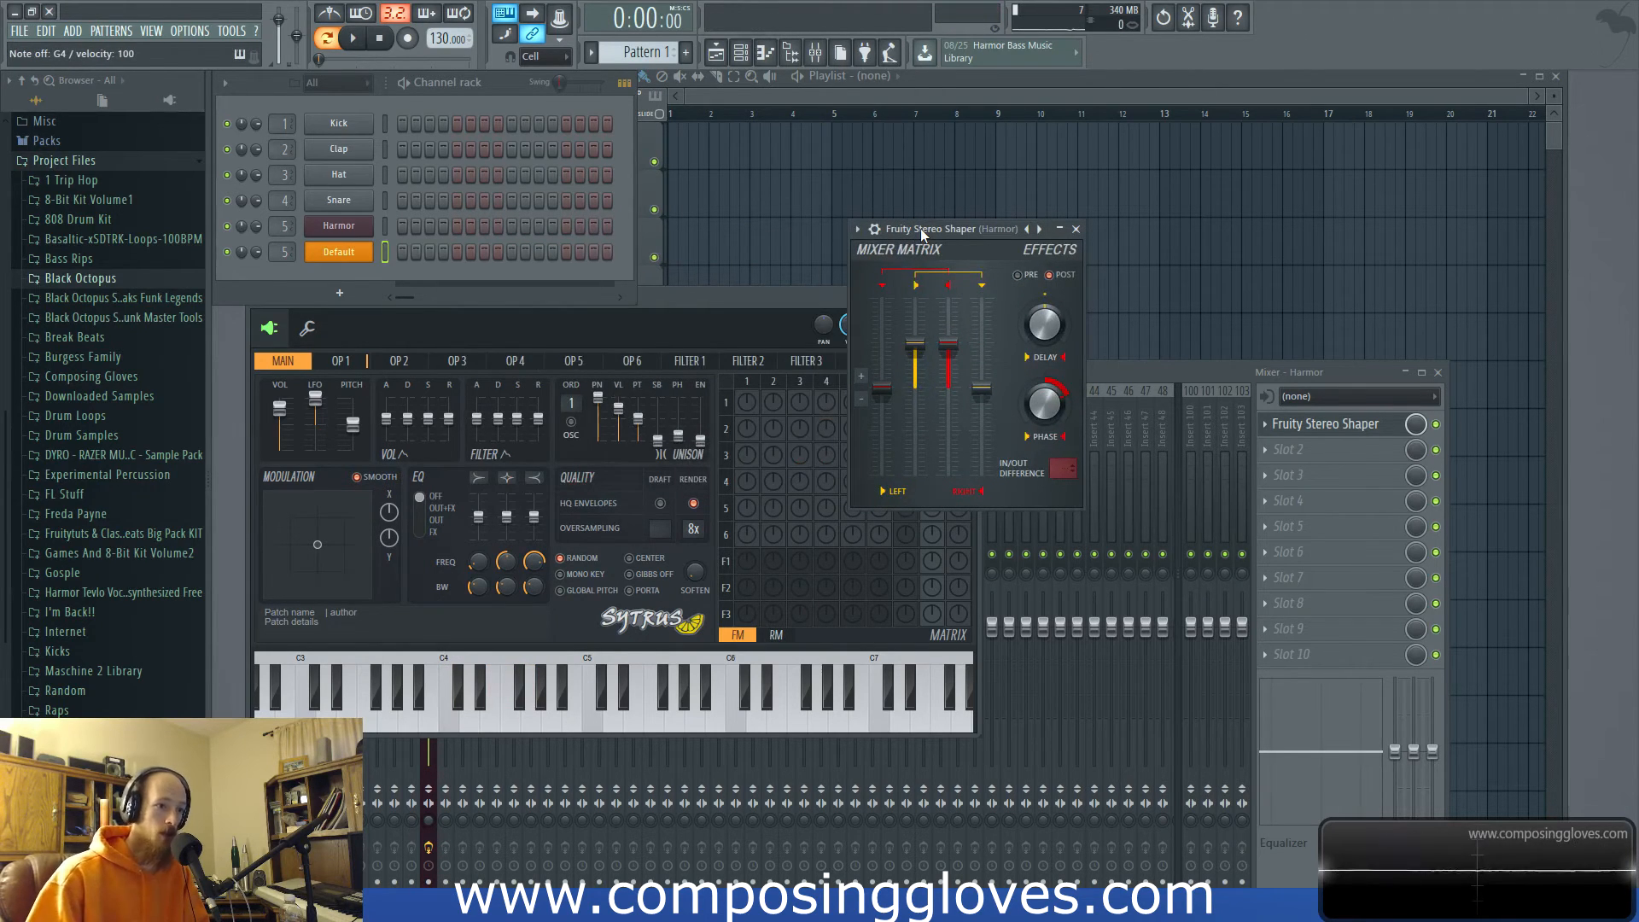
left_click_drag(1006, 233, 936, 236)
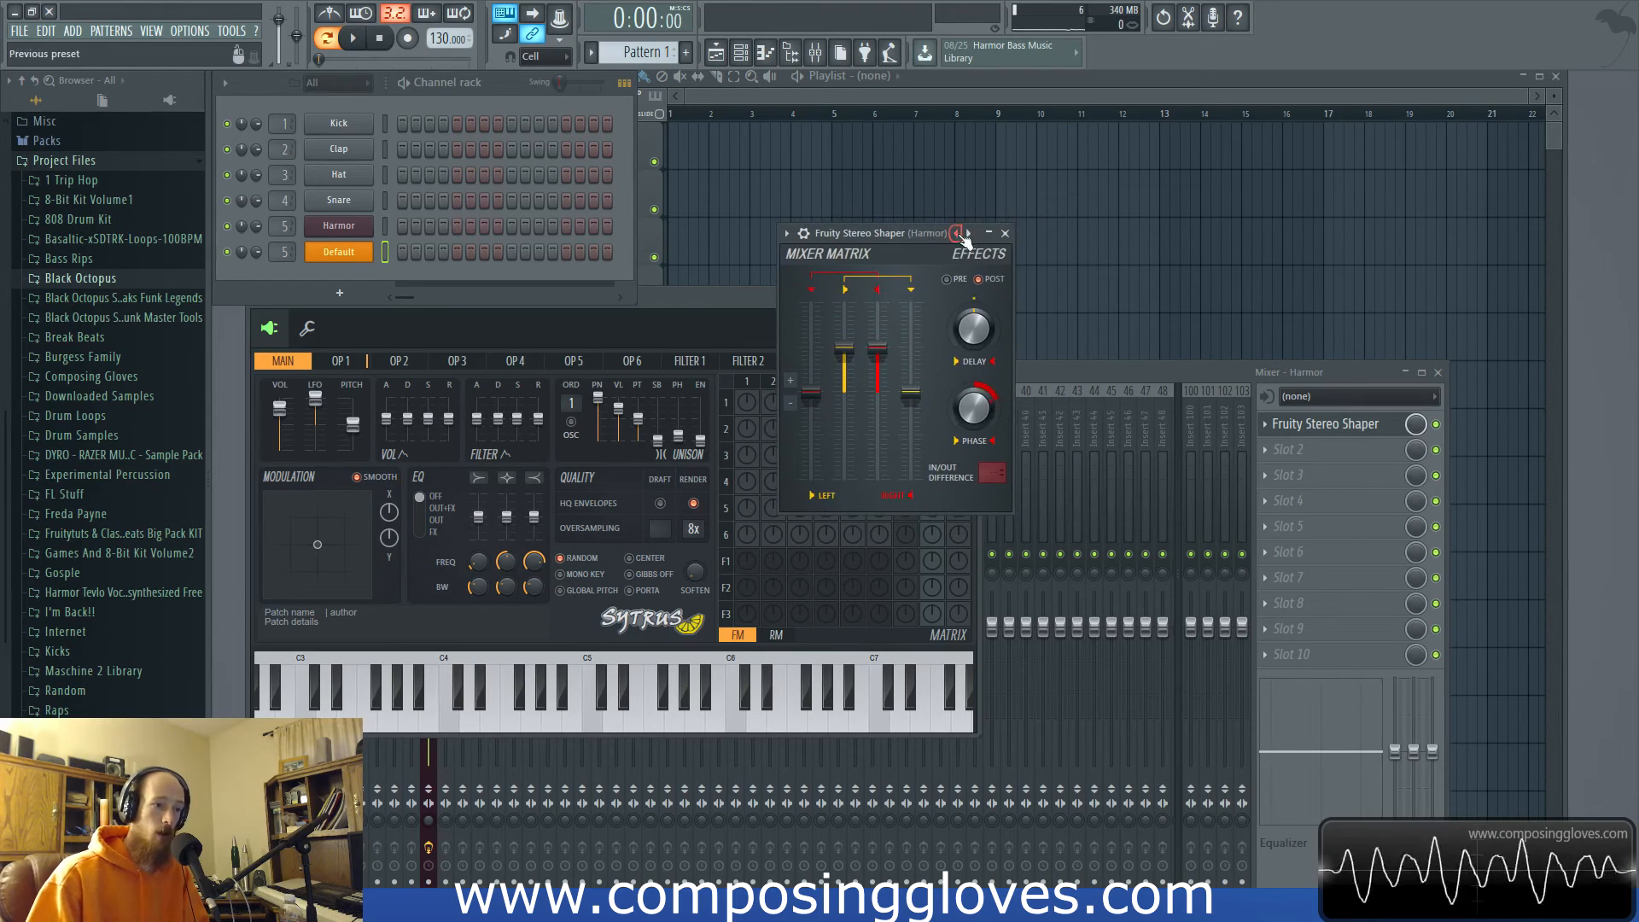
right_click(956, 232)
left_click(1077, 342)
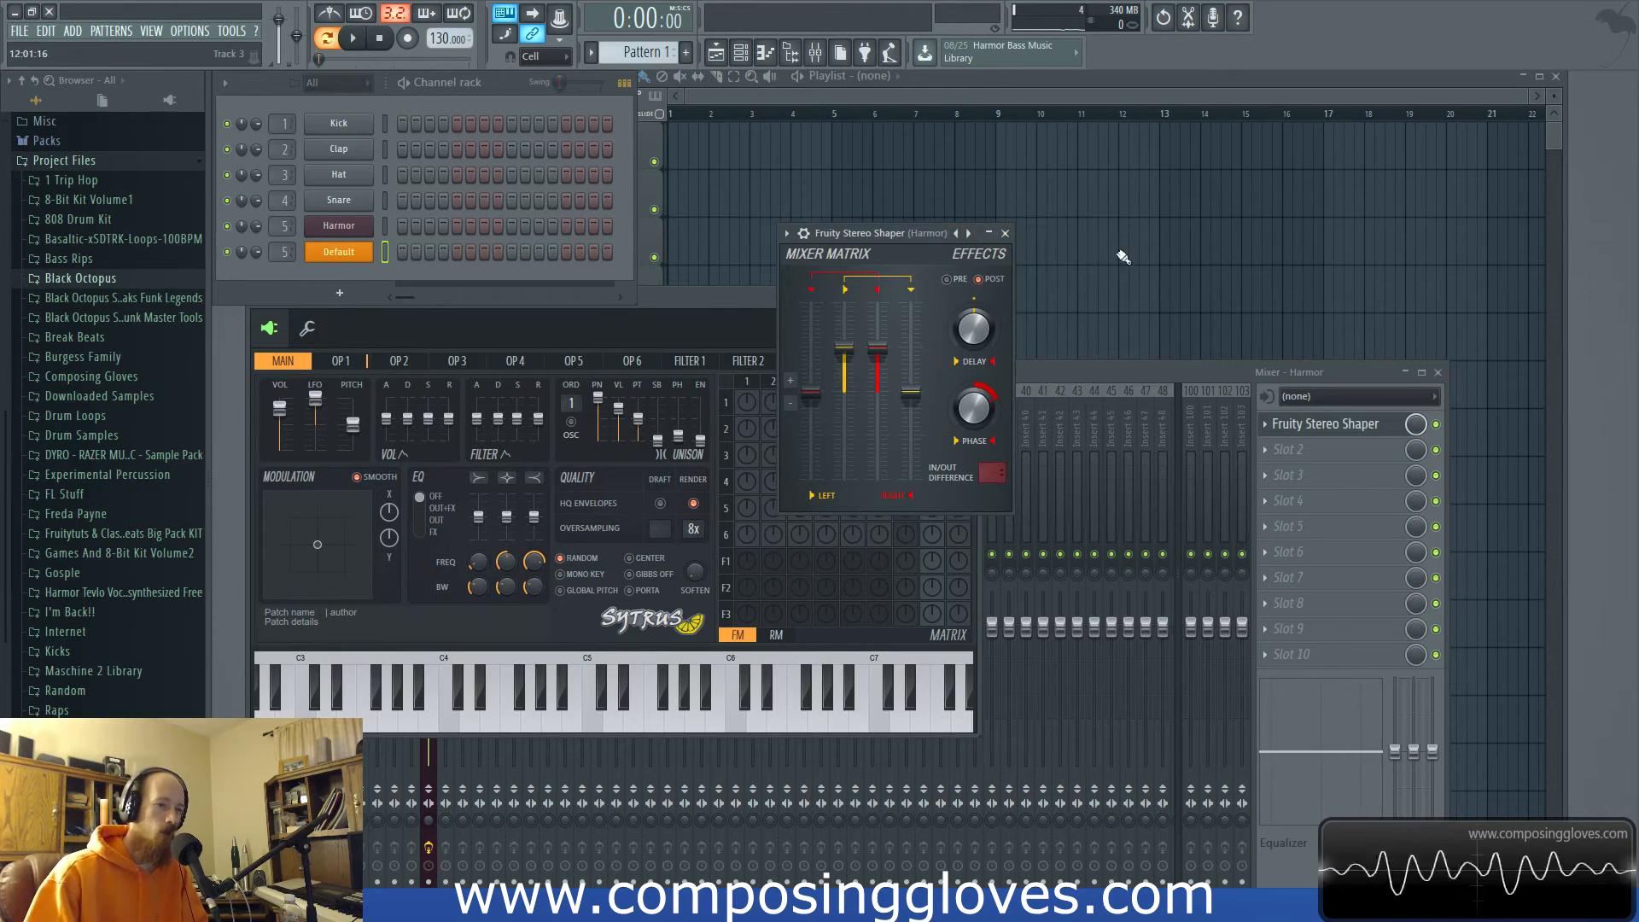
Close Fruity Stereo Shaper, load MStereoExpander in slot 2 of the Harmor track, and look through its presets before closing it.
left_click(1004, 233)
left_click(1285, 453)
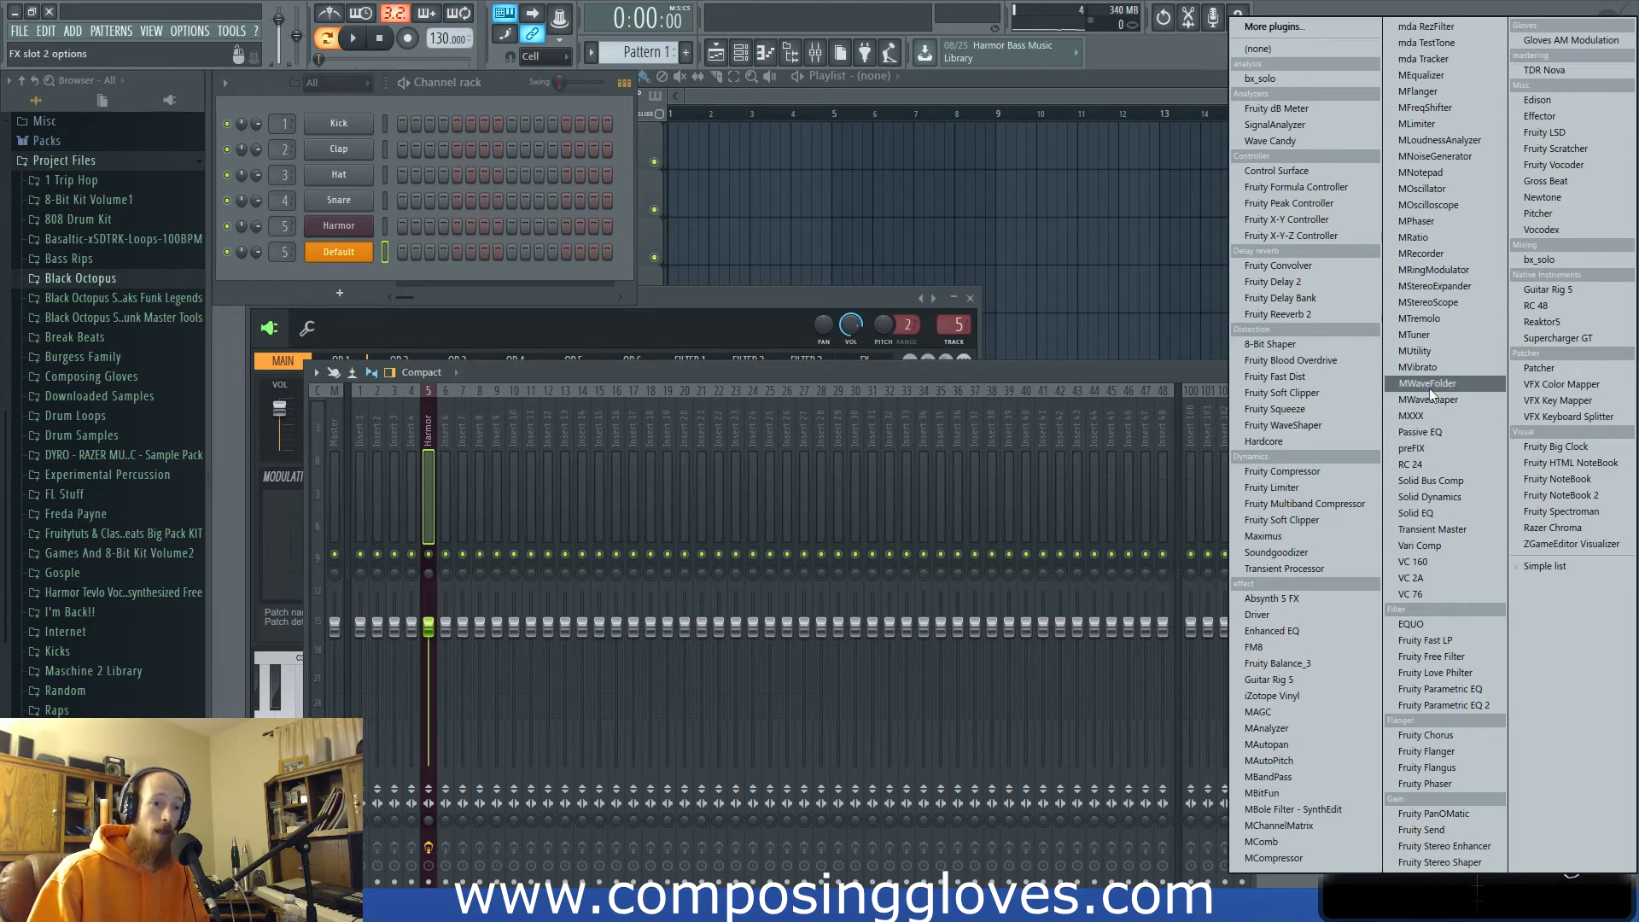
left_click(1470, 286)
left_click_drag(678, 271, 748, 196)
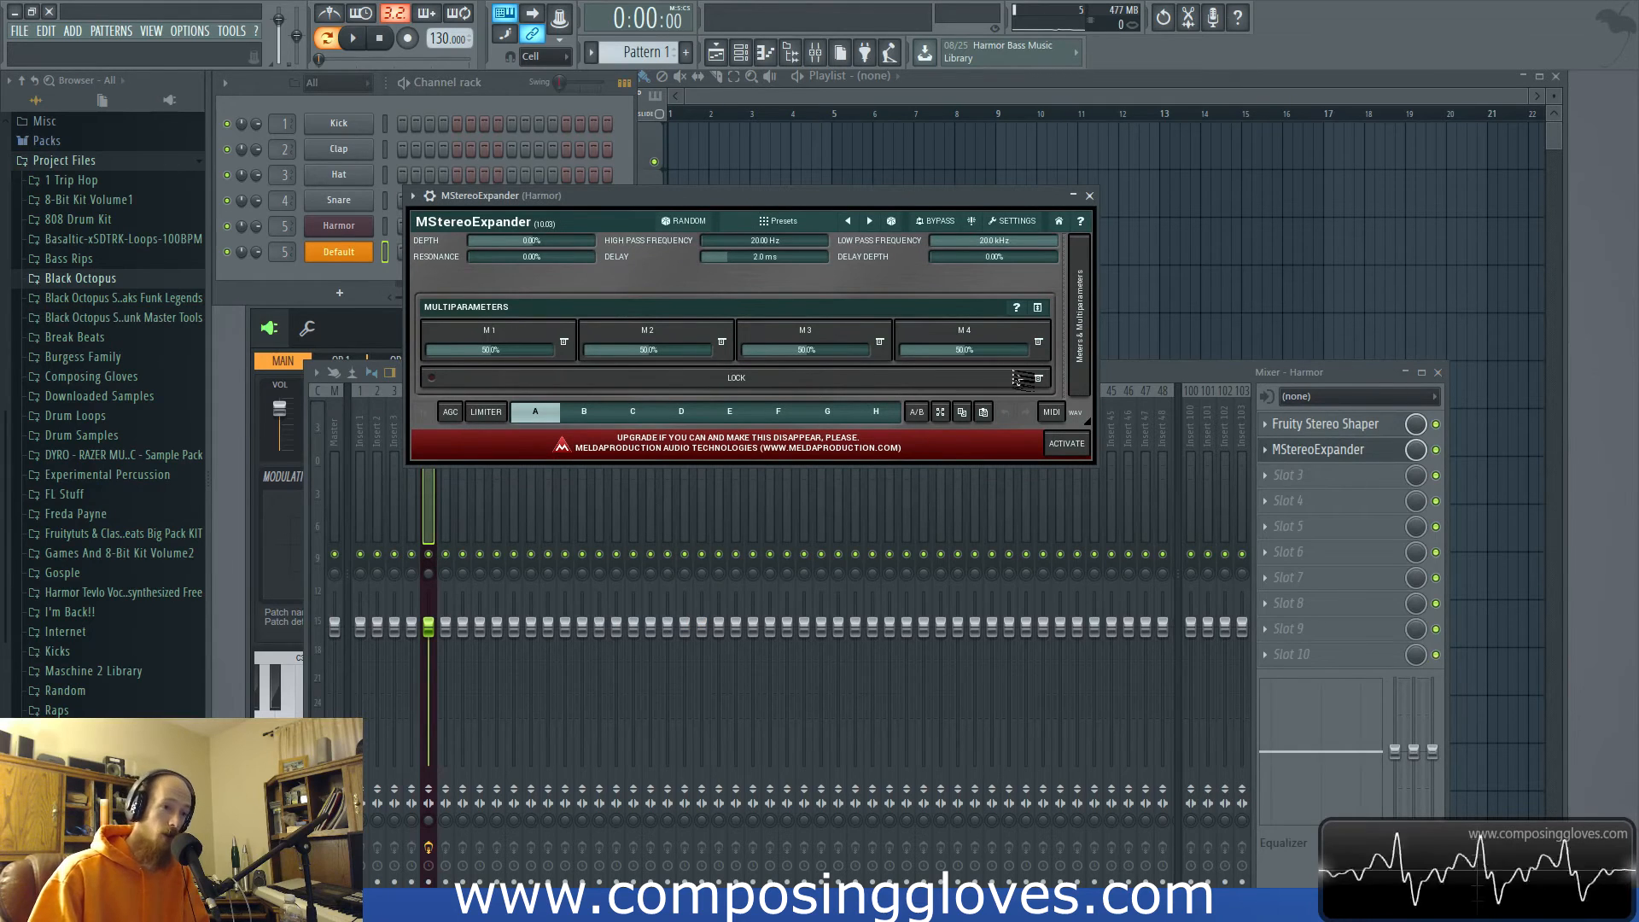
left_click(793, 222)
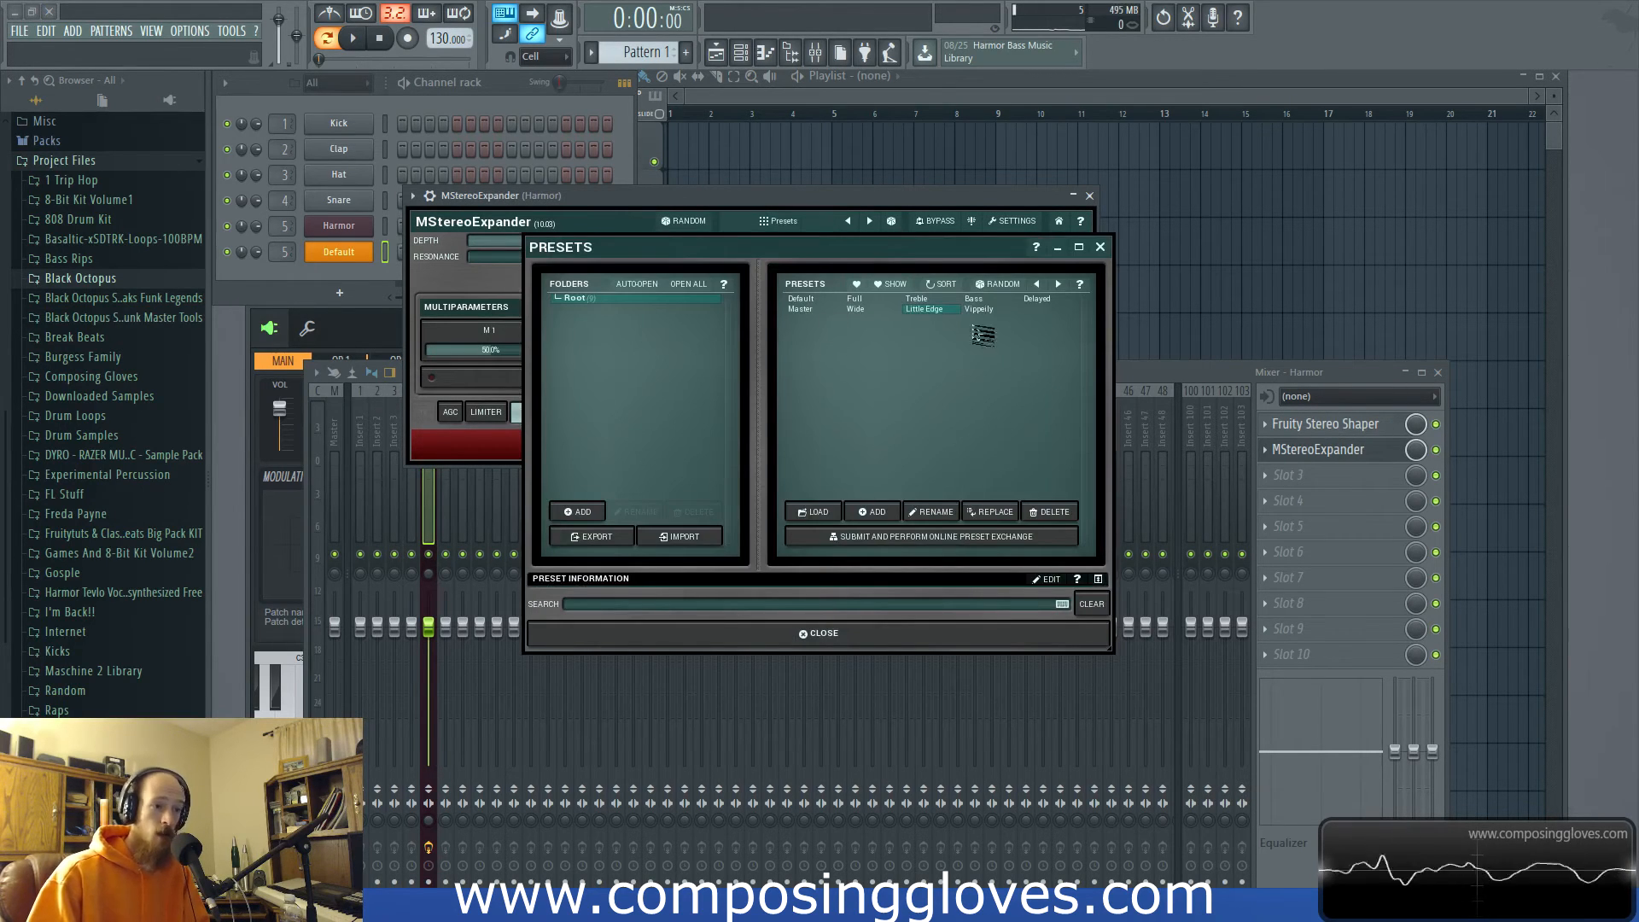
left_click(1100, 247)
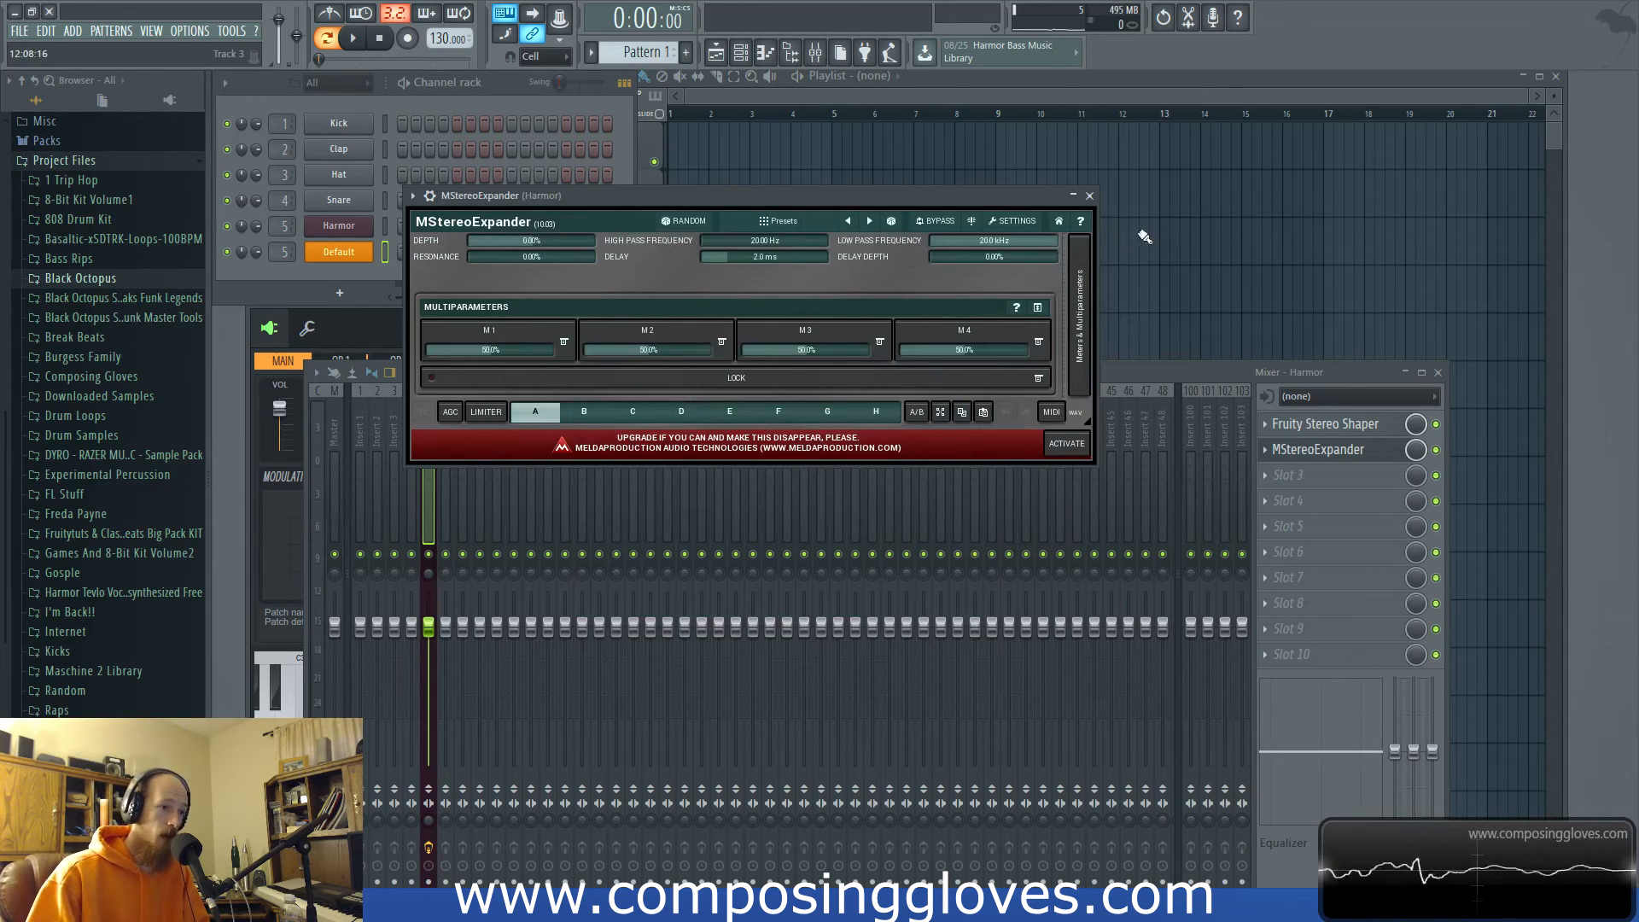
left_click(1090, 196)
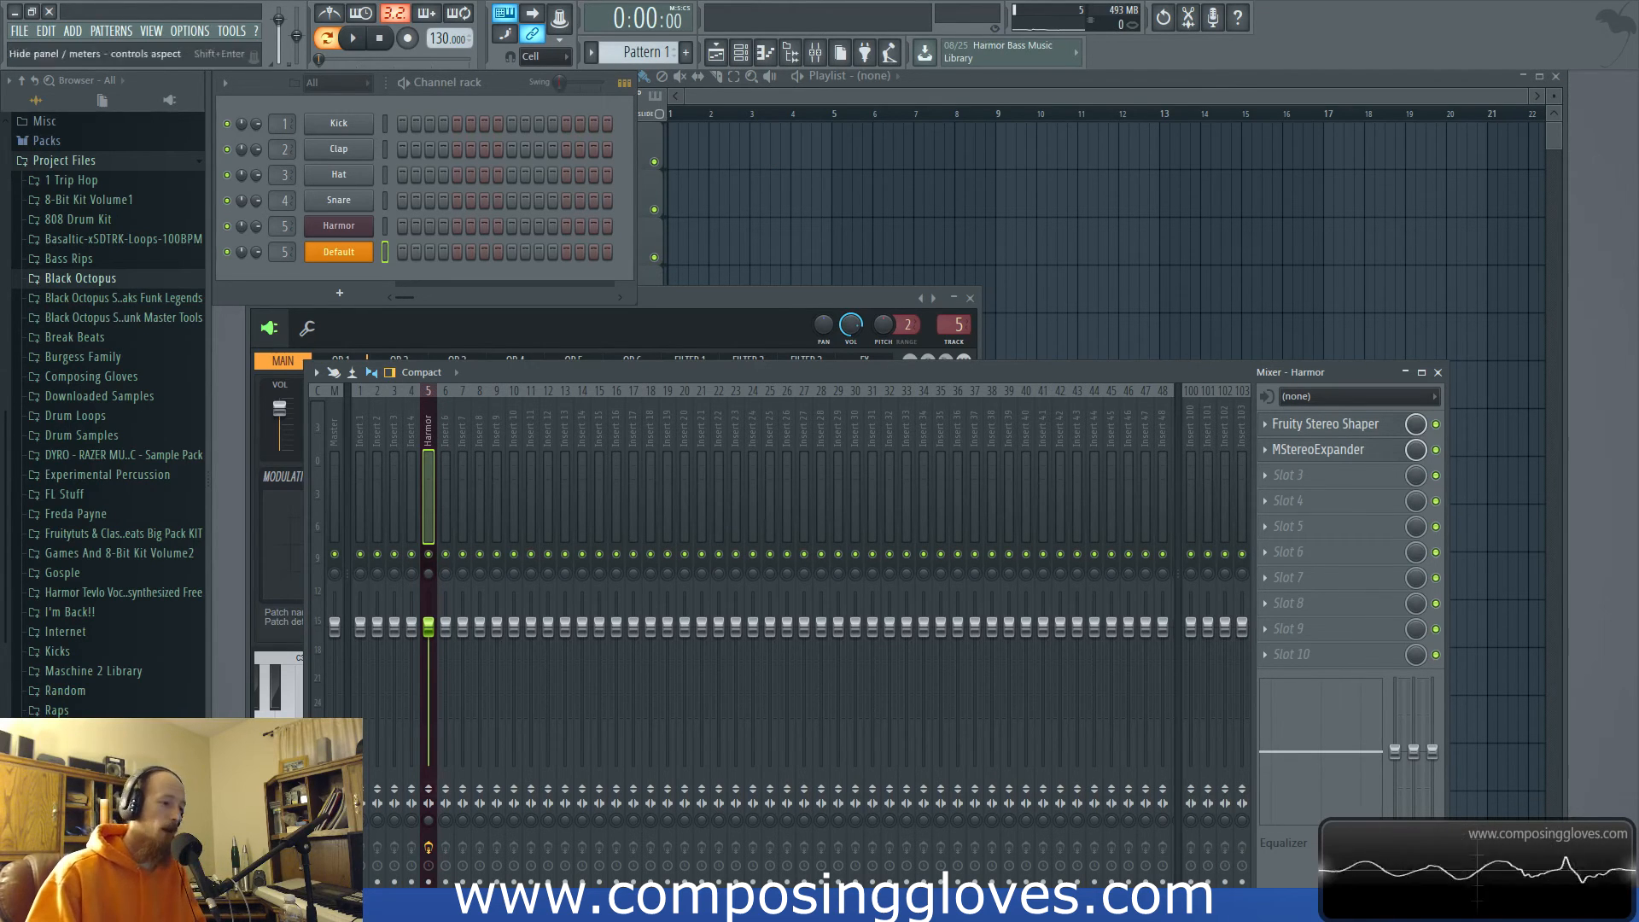
mouse_move(428, 571)
left_mouse_down()
mouse_move(427, 558)
mouse_move(428, 572)
left_mouse_up()
left_click(884, 89)
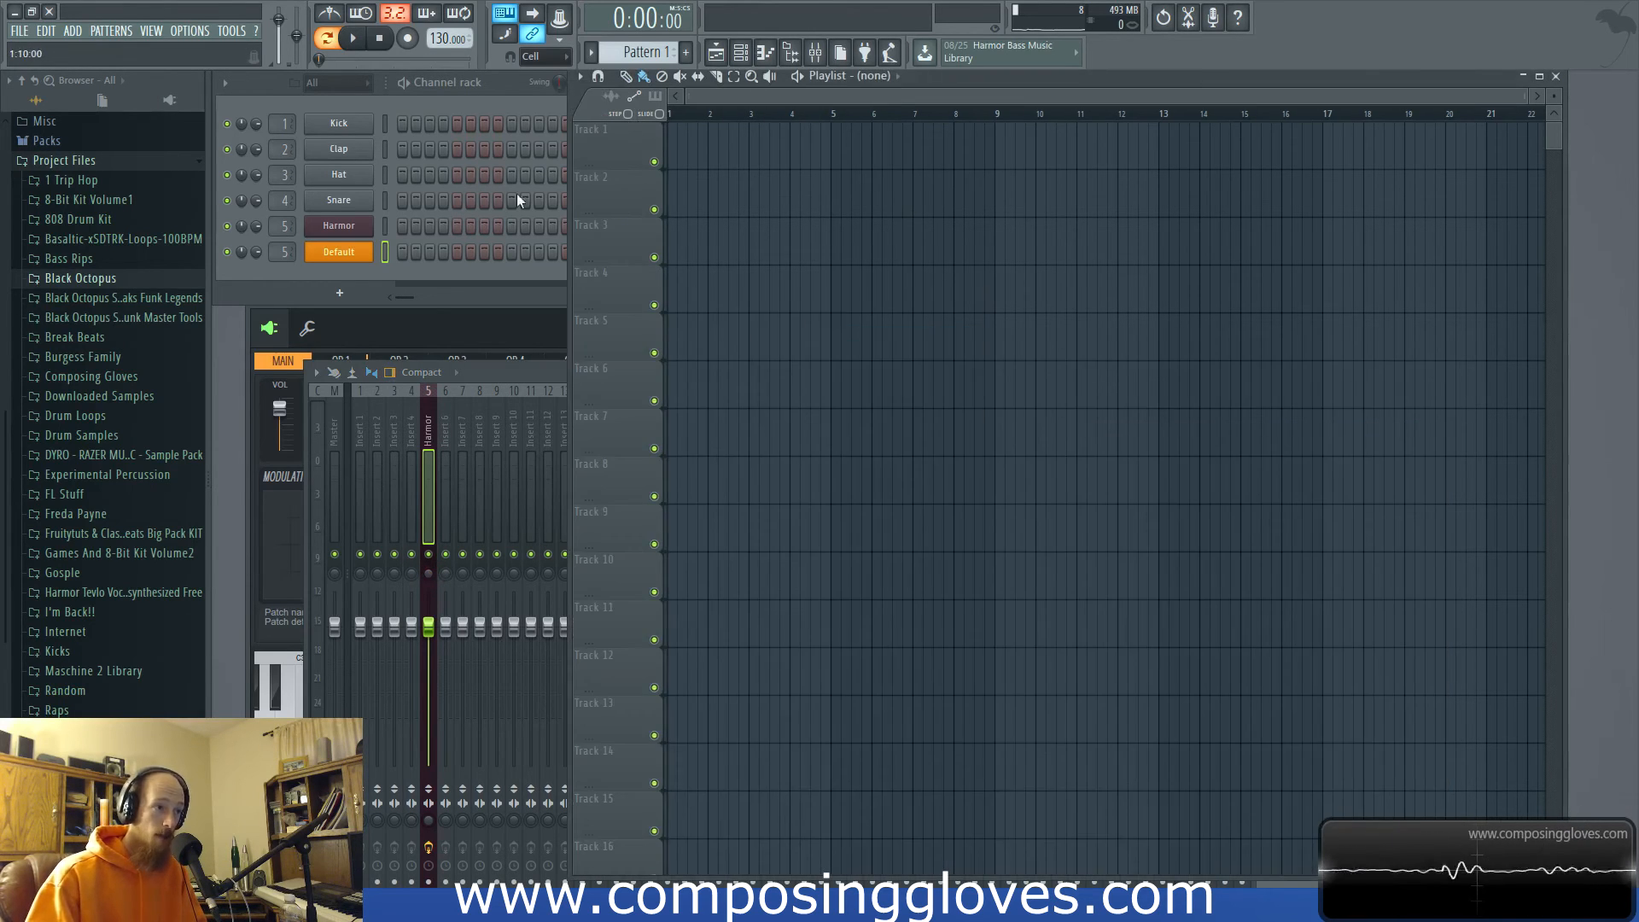
left_click(339, 293)
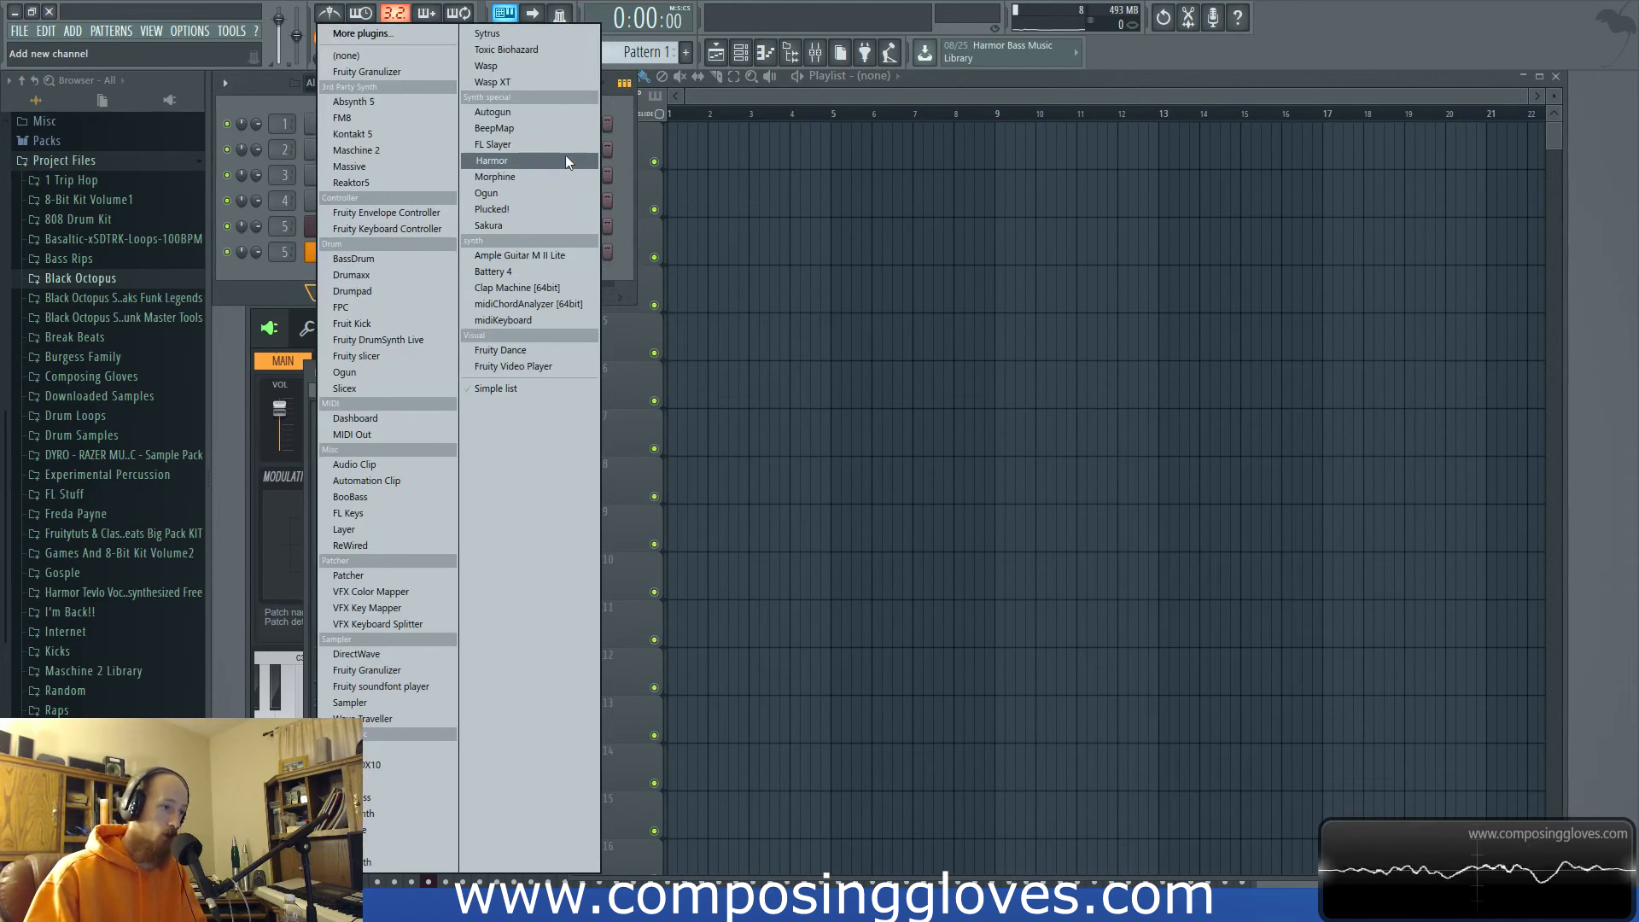
left_click(751, 135)
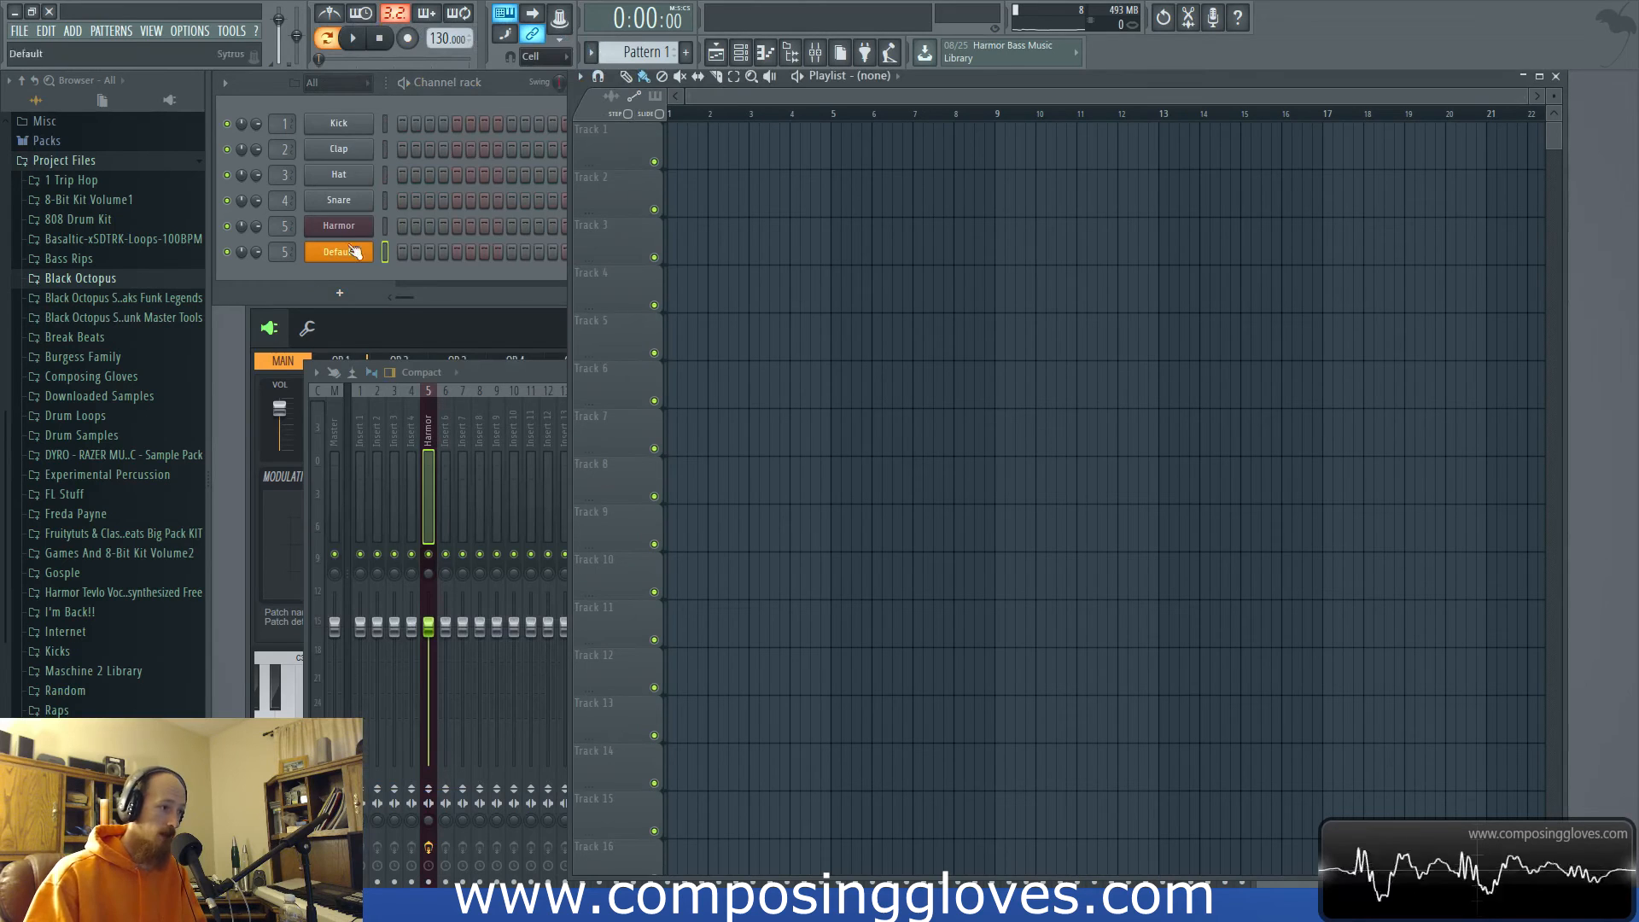
Fill the Snare channel's steps from the second to the last and place Pattern 1 at the start of Track 1.
left_click(470, 202)
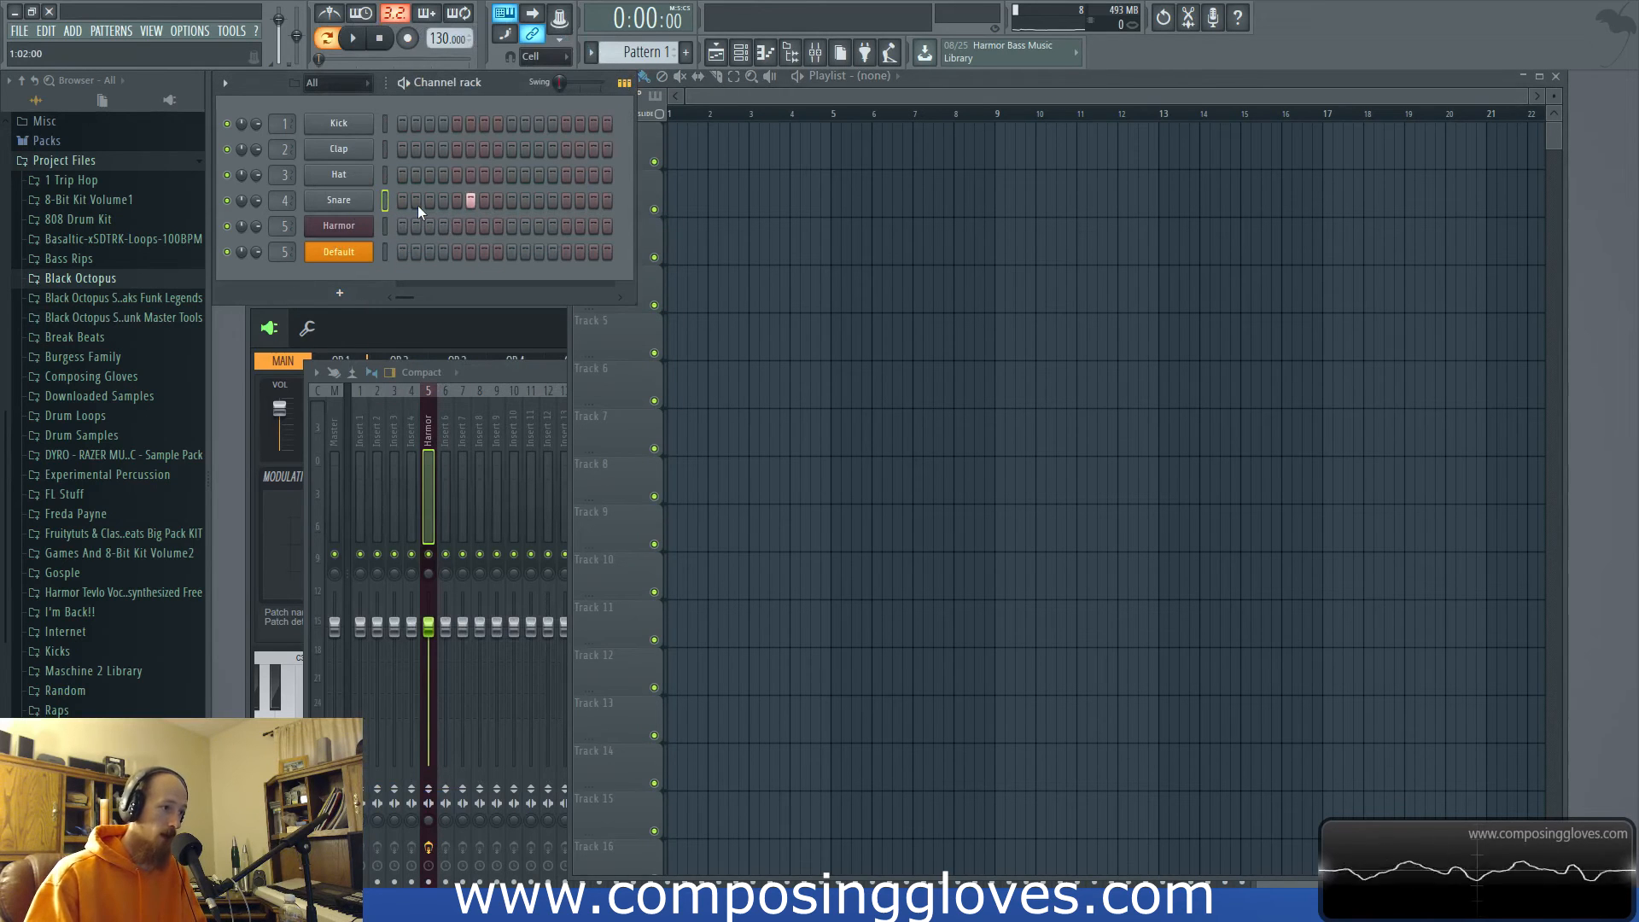
left_click_drag(417, 205, 607, 205)
left_click(691, 157)
left_click_drag(692, 158, 627, 157)
Enlarge playlist Track 2, select the first bar, and create an automation clip for the Snare channel's panning.
scroll(762, 167, "up", 5)
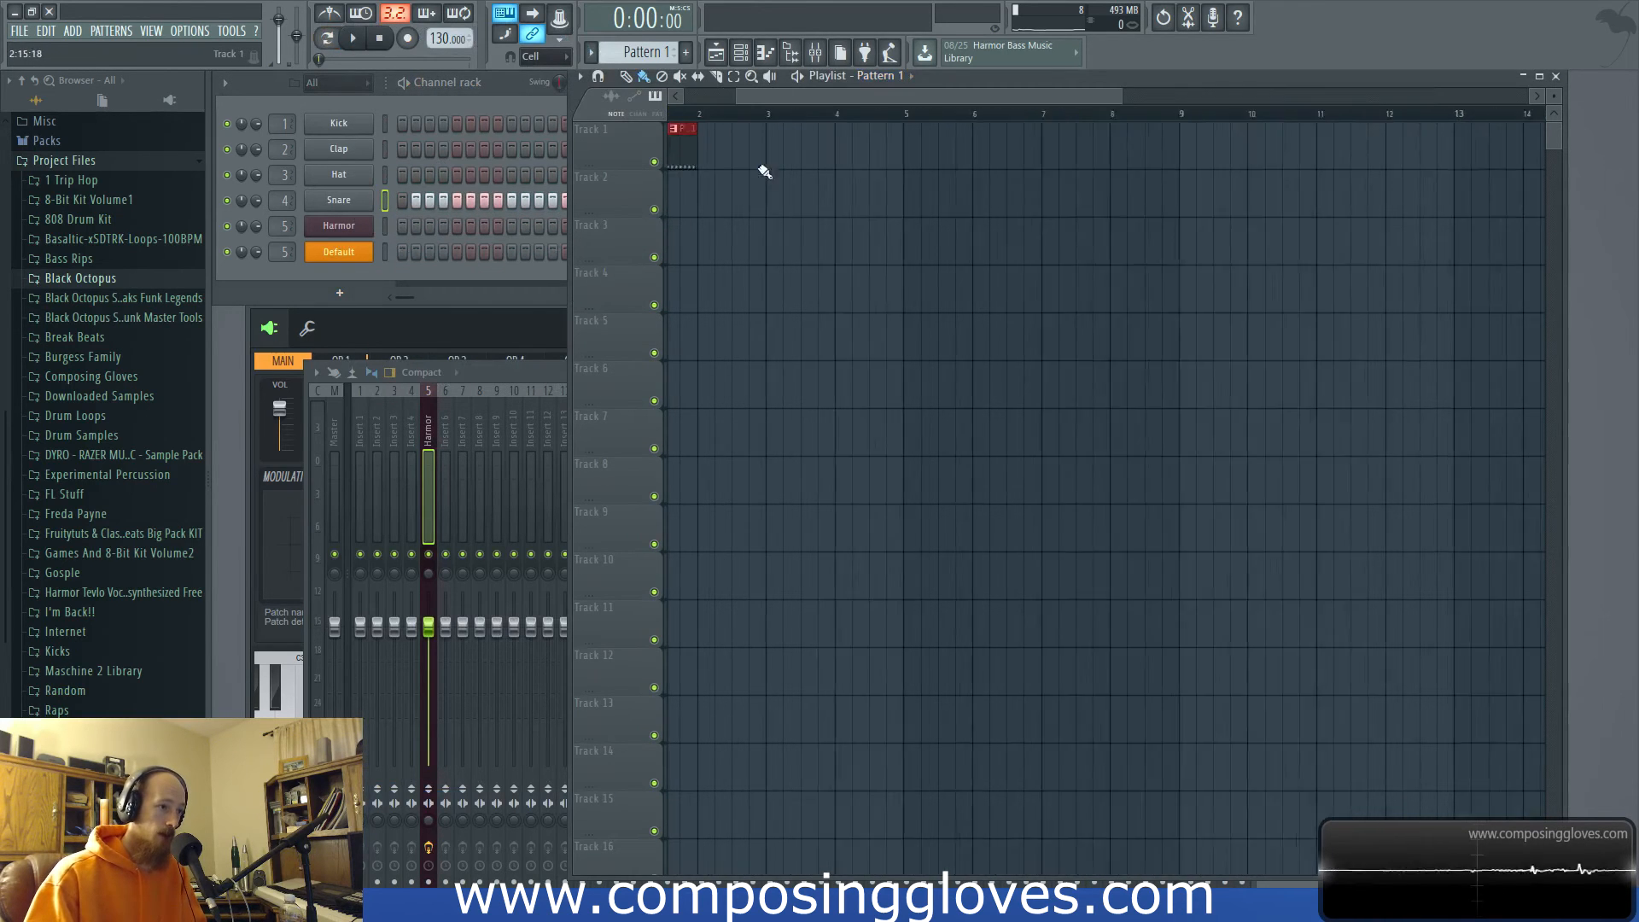
left_click_drag(607, 214, 622, 622)
left_click_drag(915, 114, 669, 113)
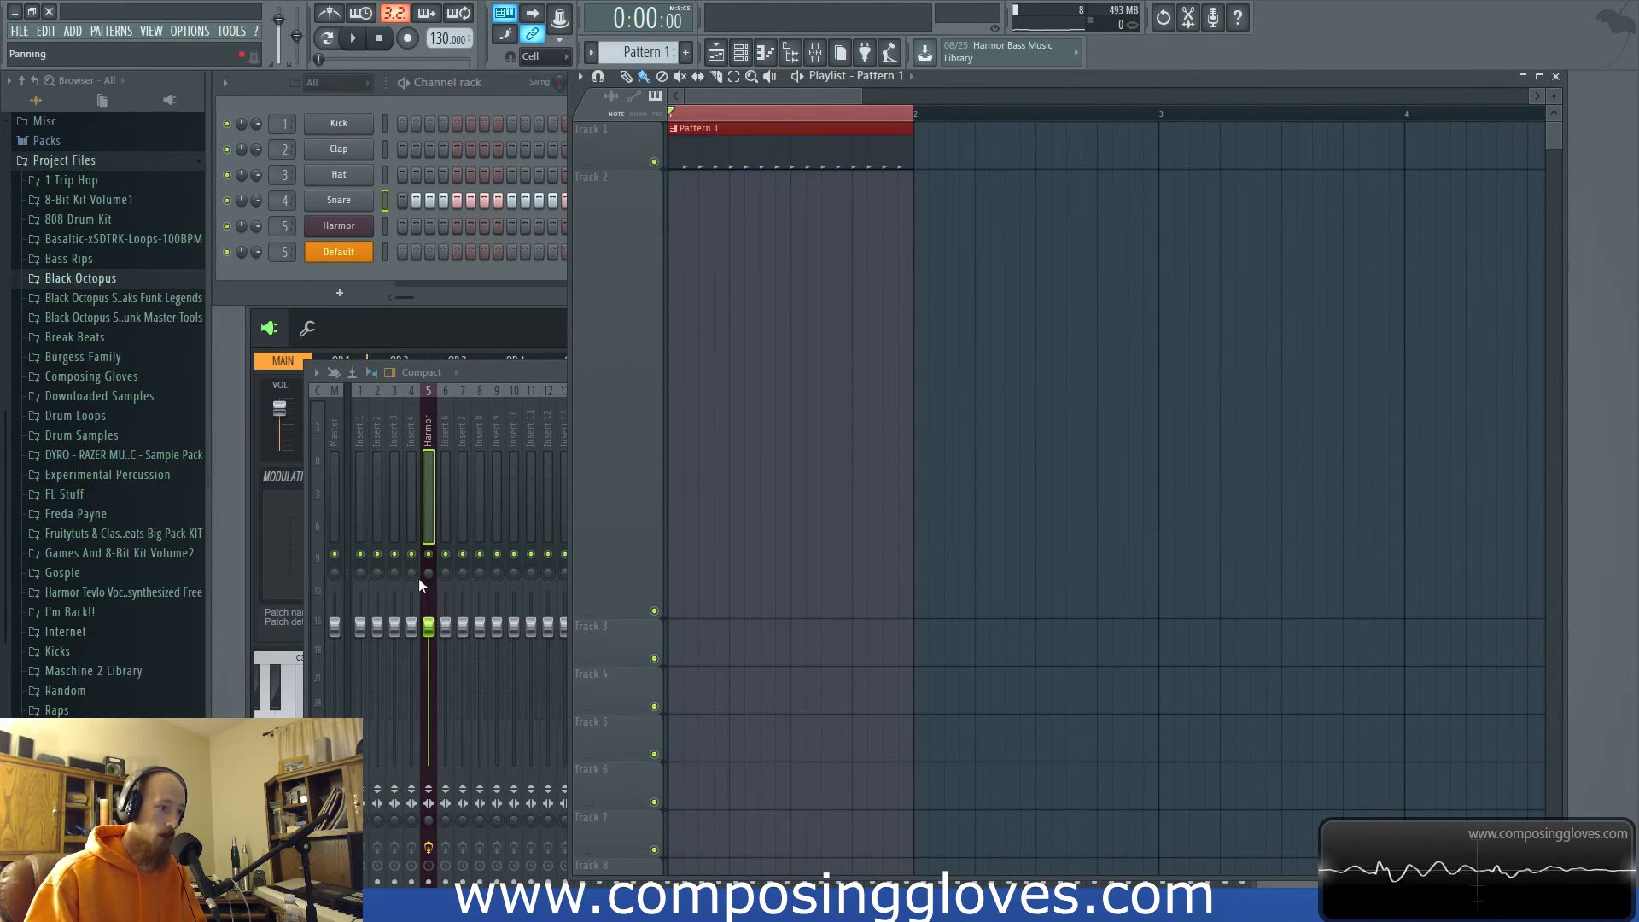
right_click(241, 202)
left_click(322, 310)
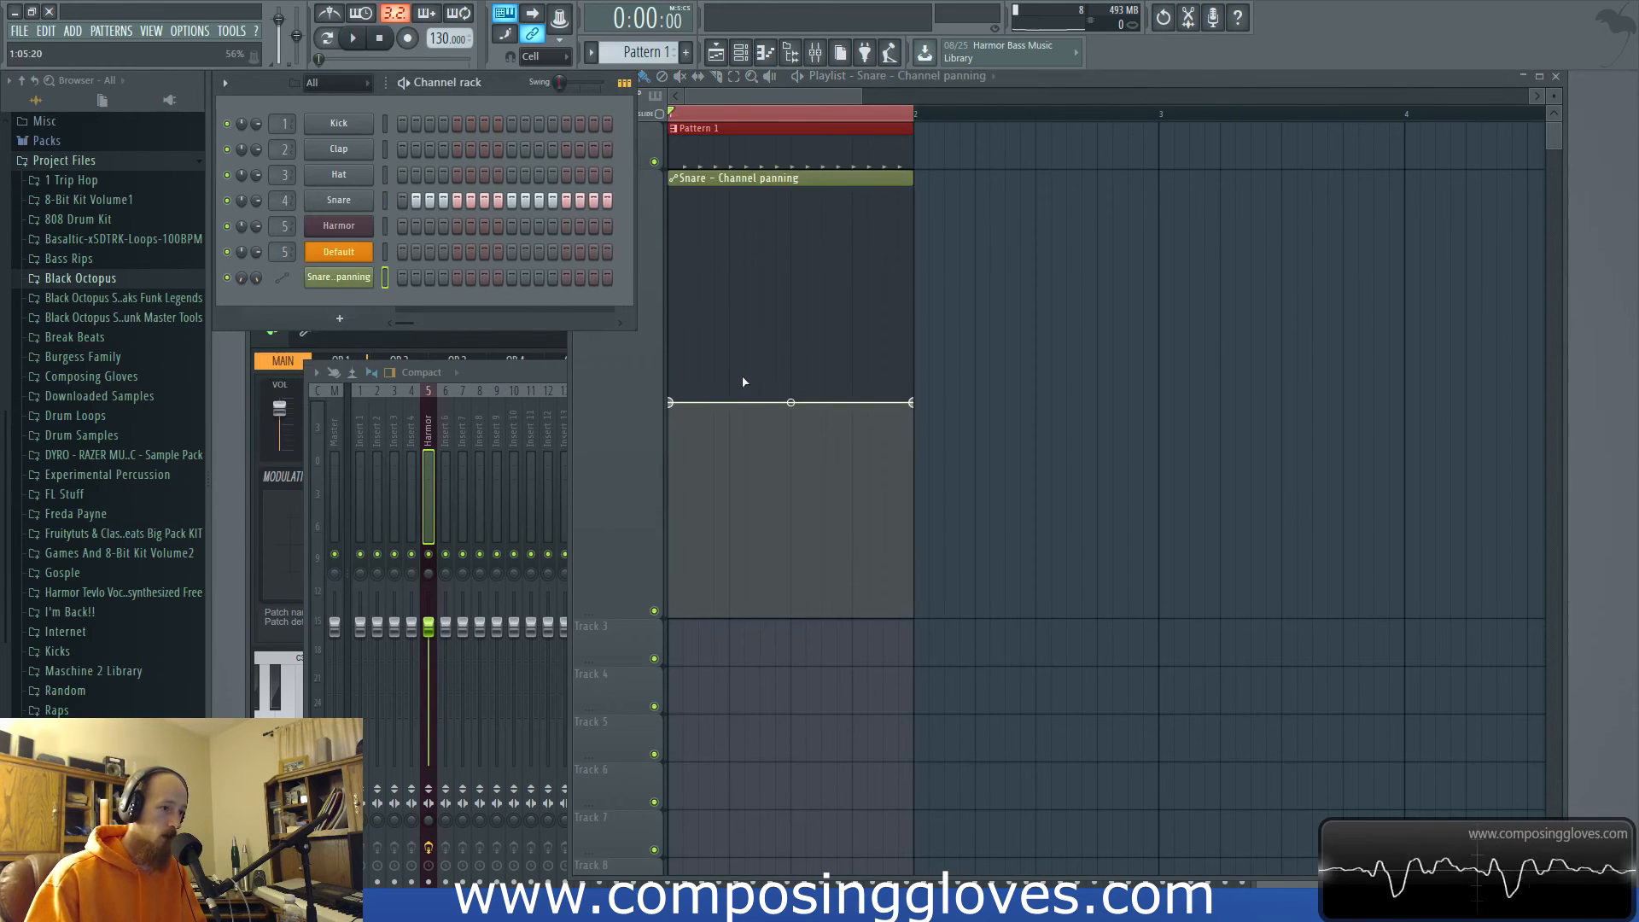
Shape the snare panning automation as a rise from minimum to maximum, with two added points forming a gentler middle section.
left_click_drag(743, 391, 837, 389)
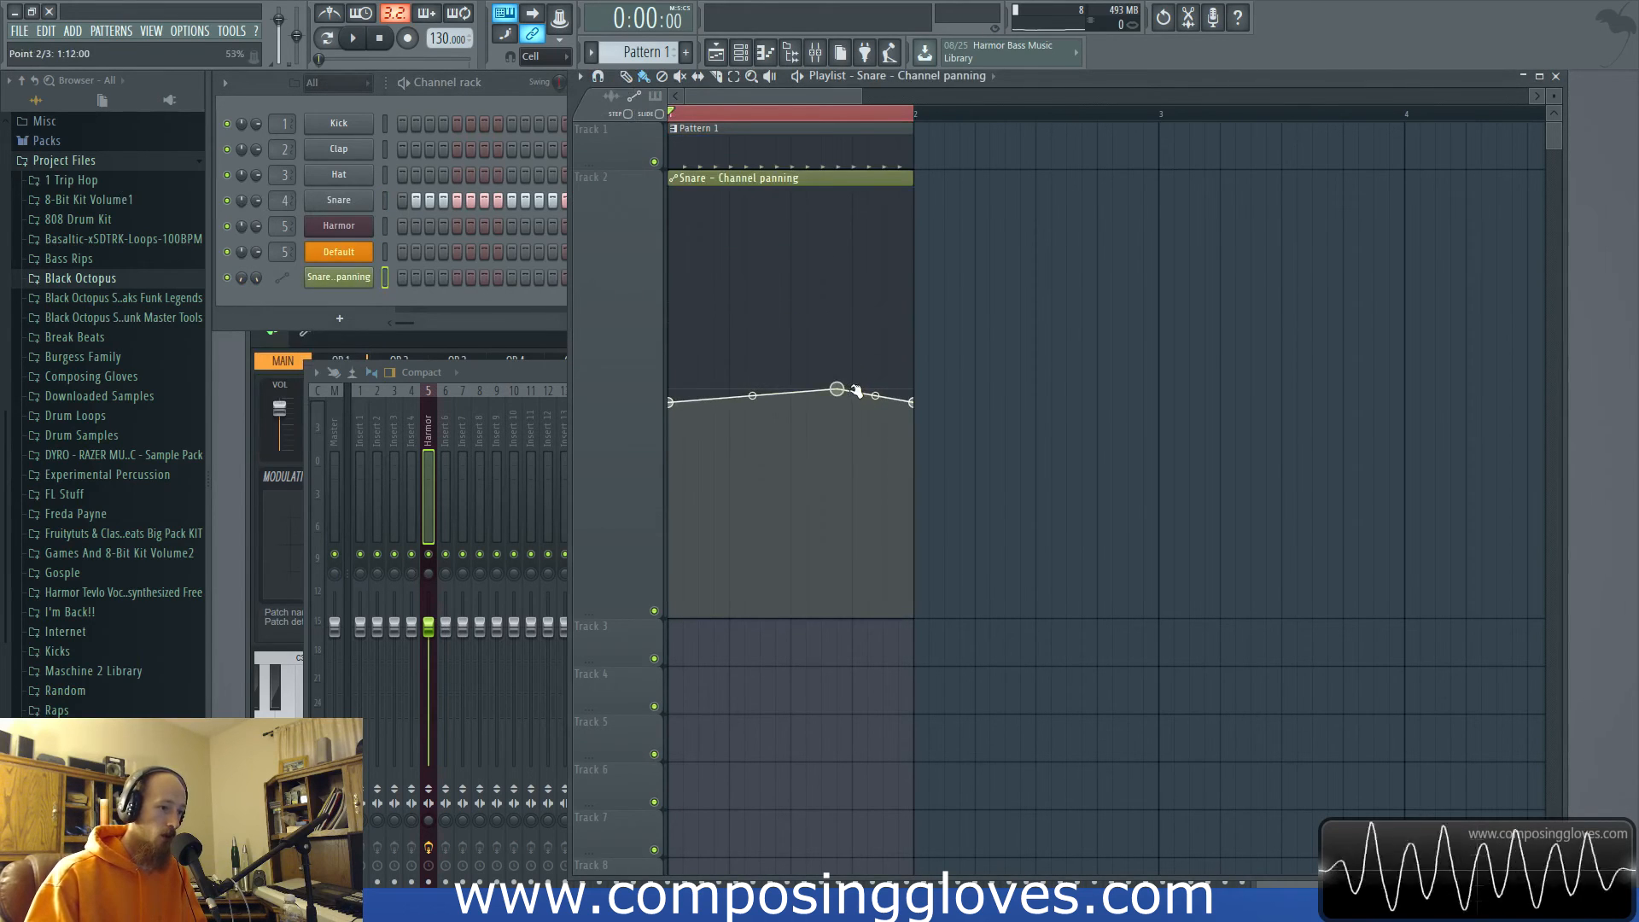
left_click(730, 418)
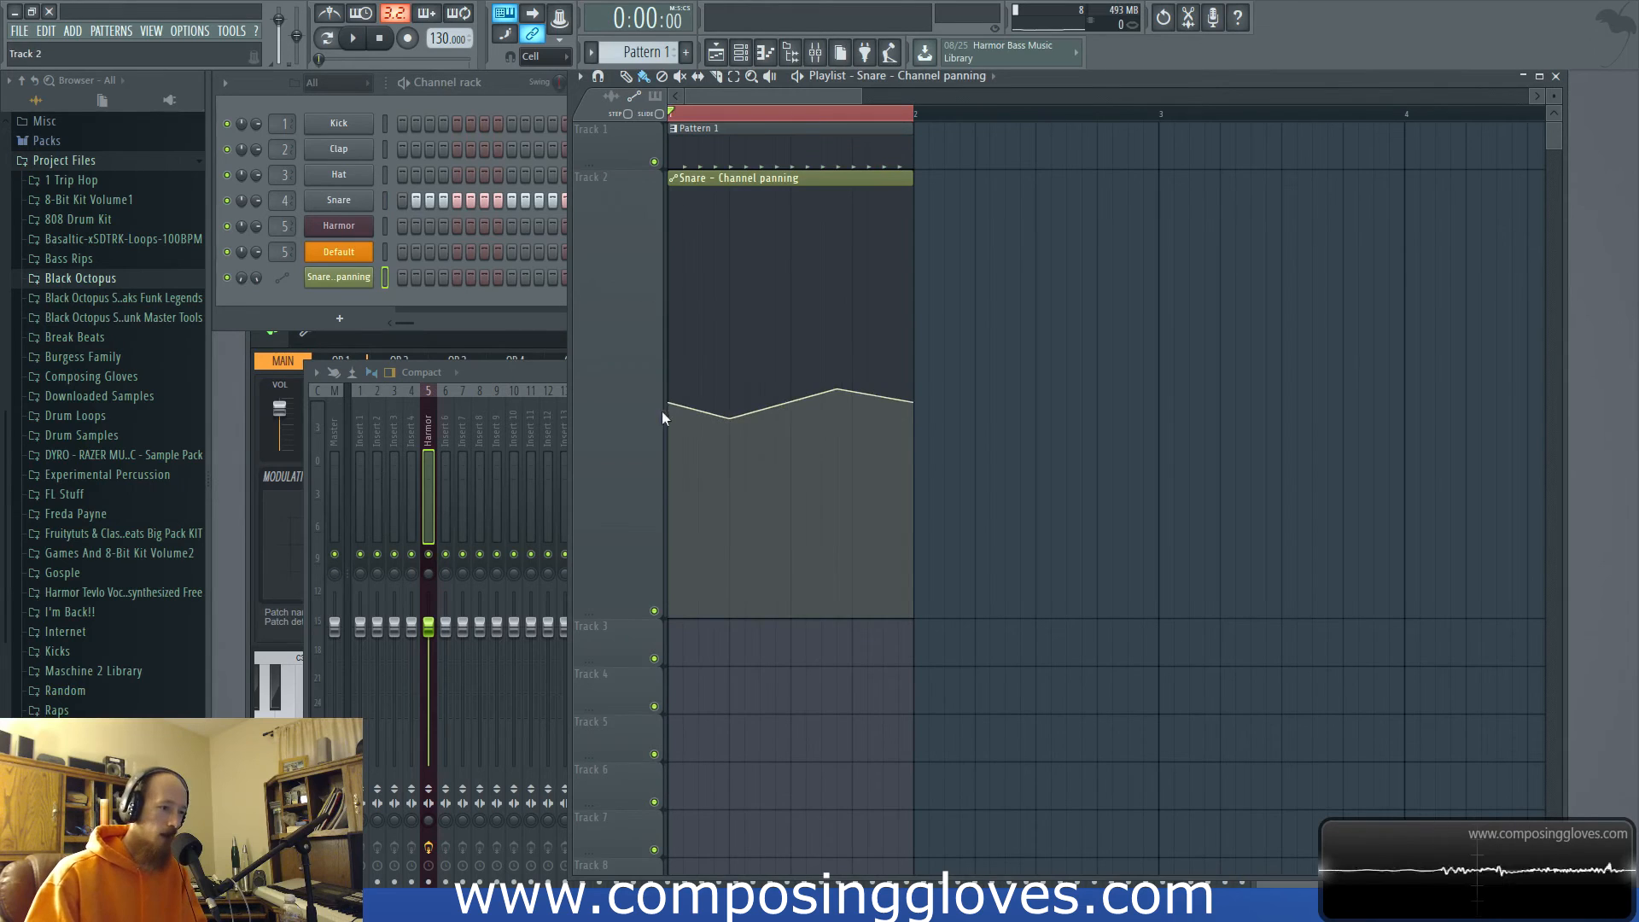
left_click_drag(671, 402, 709, 633)
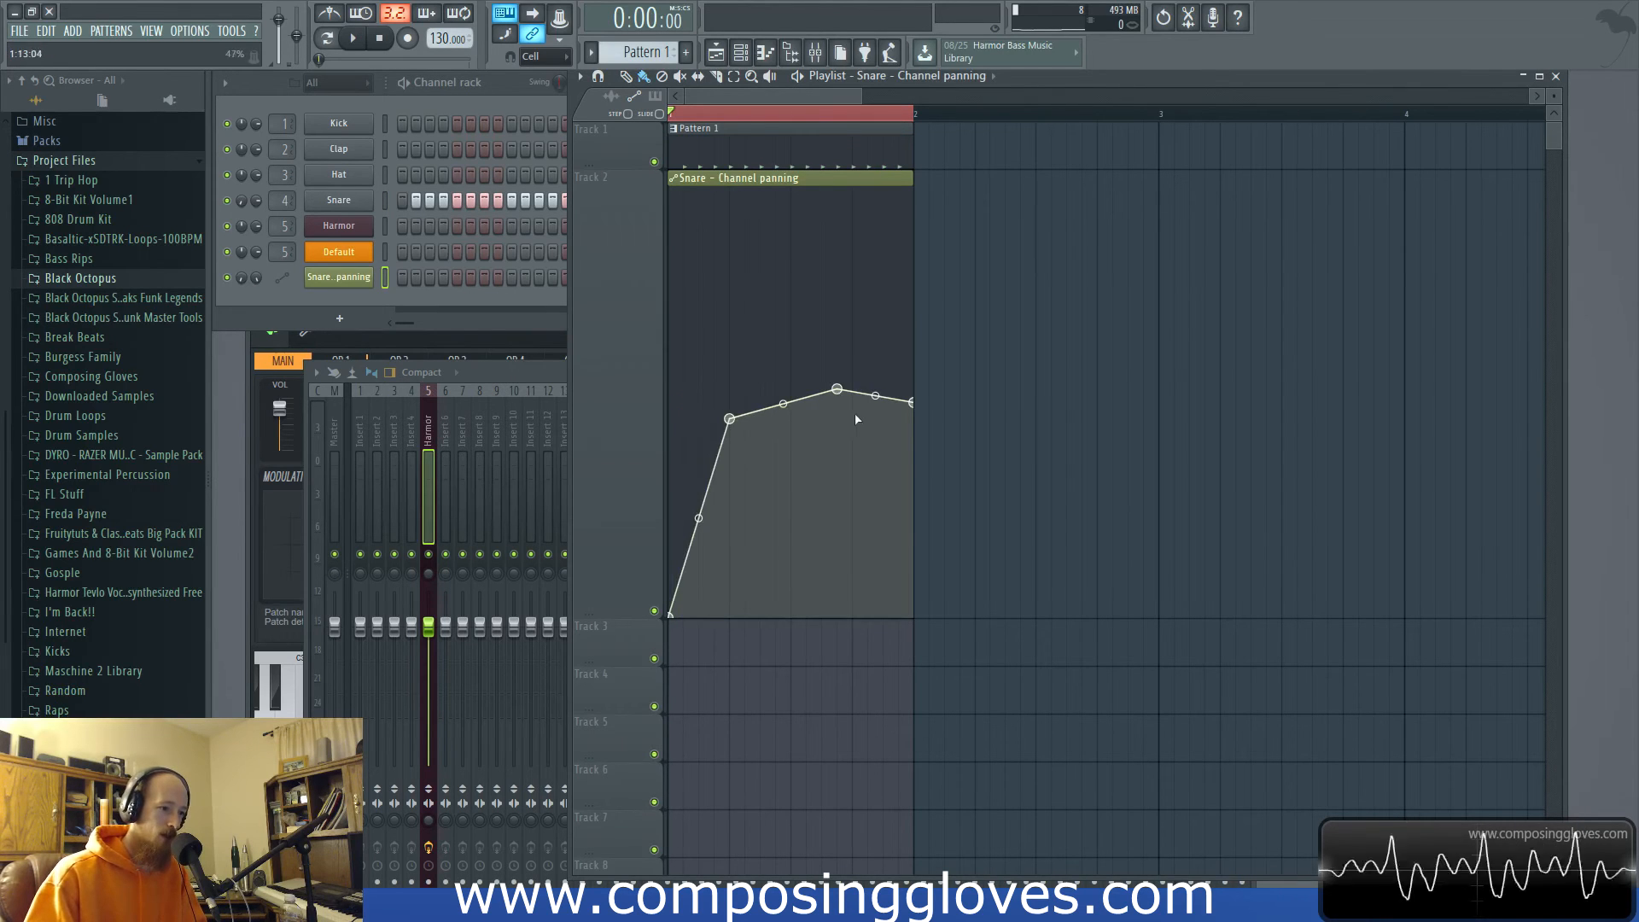
left_click_drag(907, 402, 920, 185)
left_click_drag(838, 388, 837, 344)
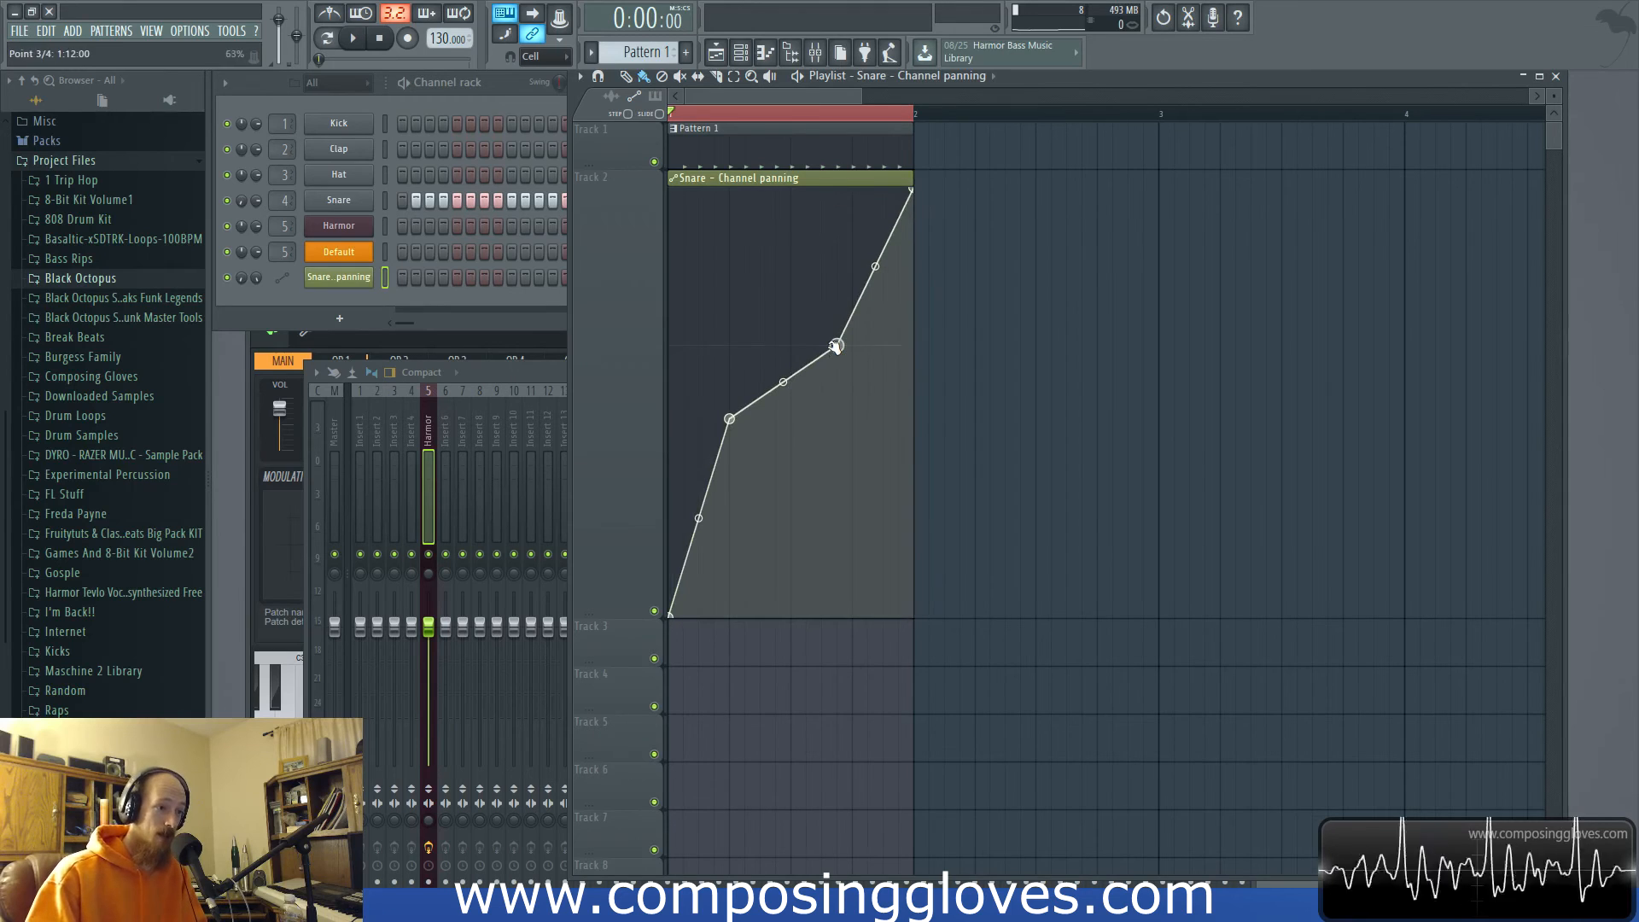
left_click_drag(730, 419, 734, 435)
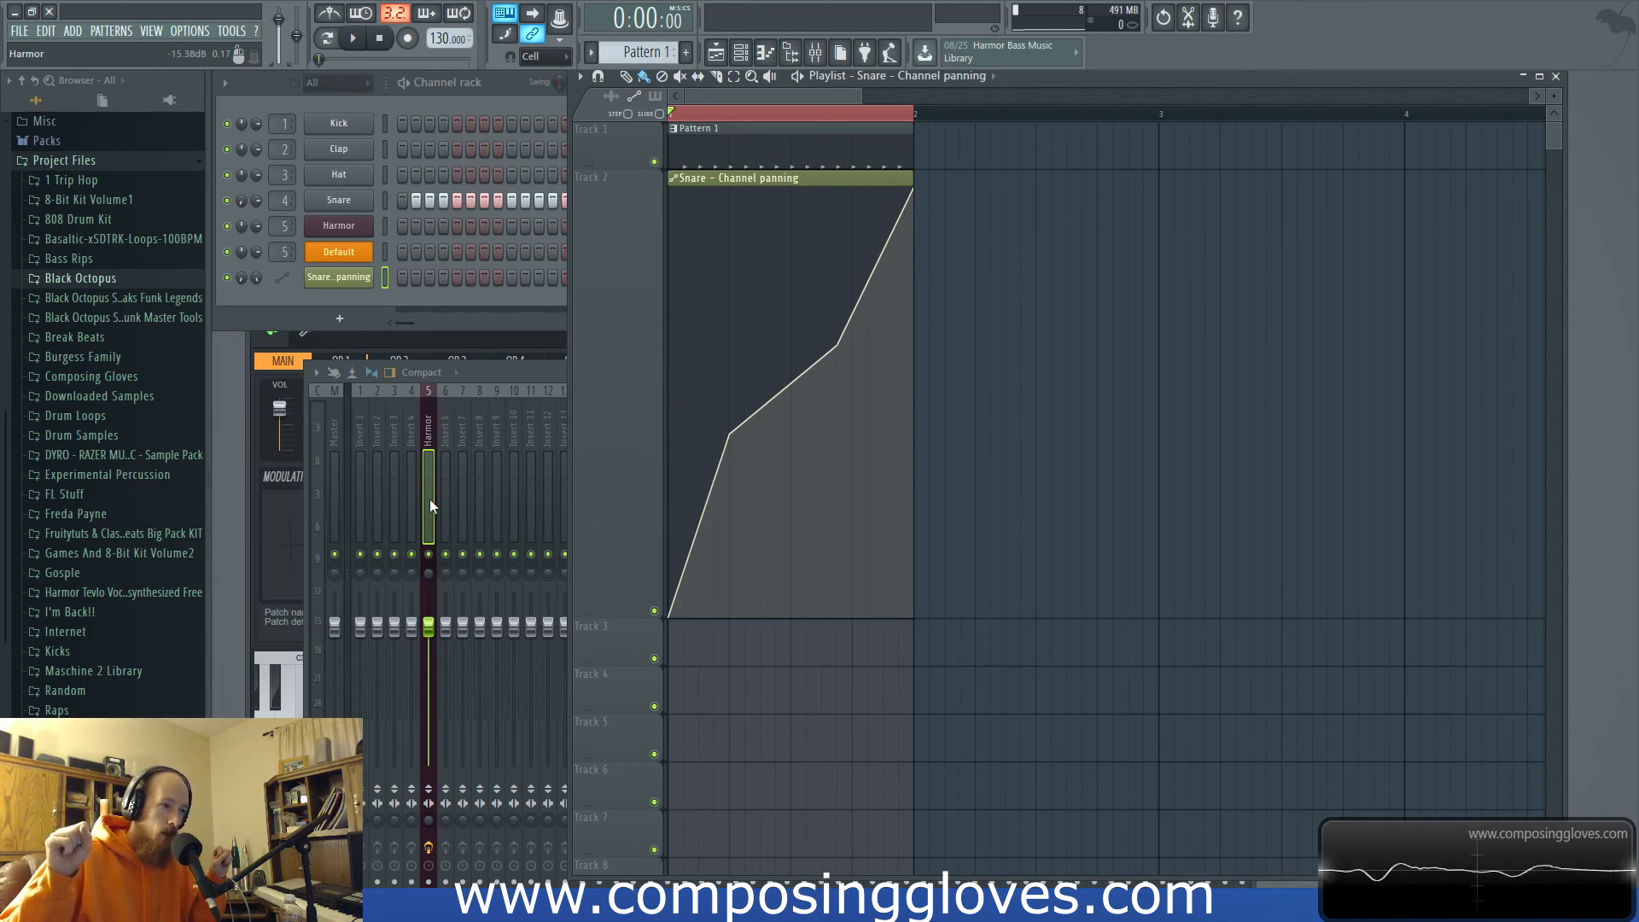
Open the Sytrus channel, move its window over the lower playlist, and bring the playlist back to the front.
left_click(339, 252)
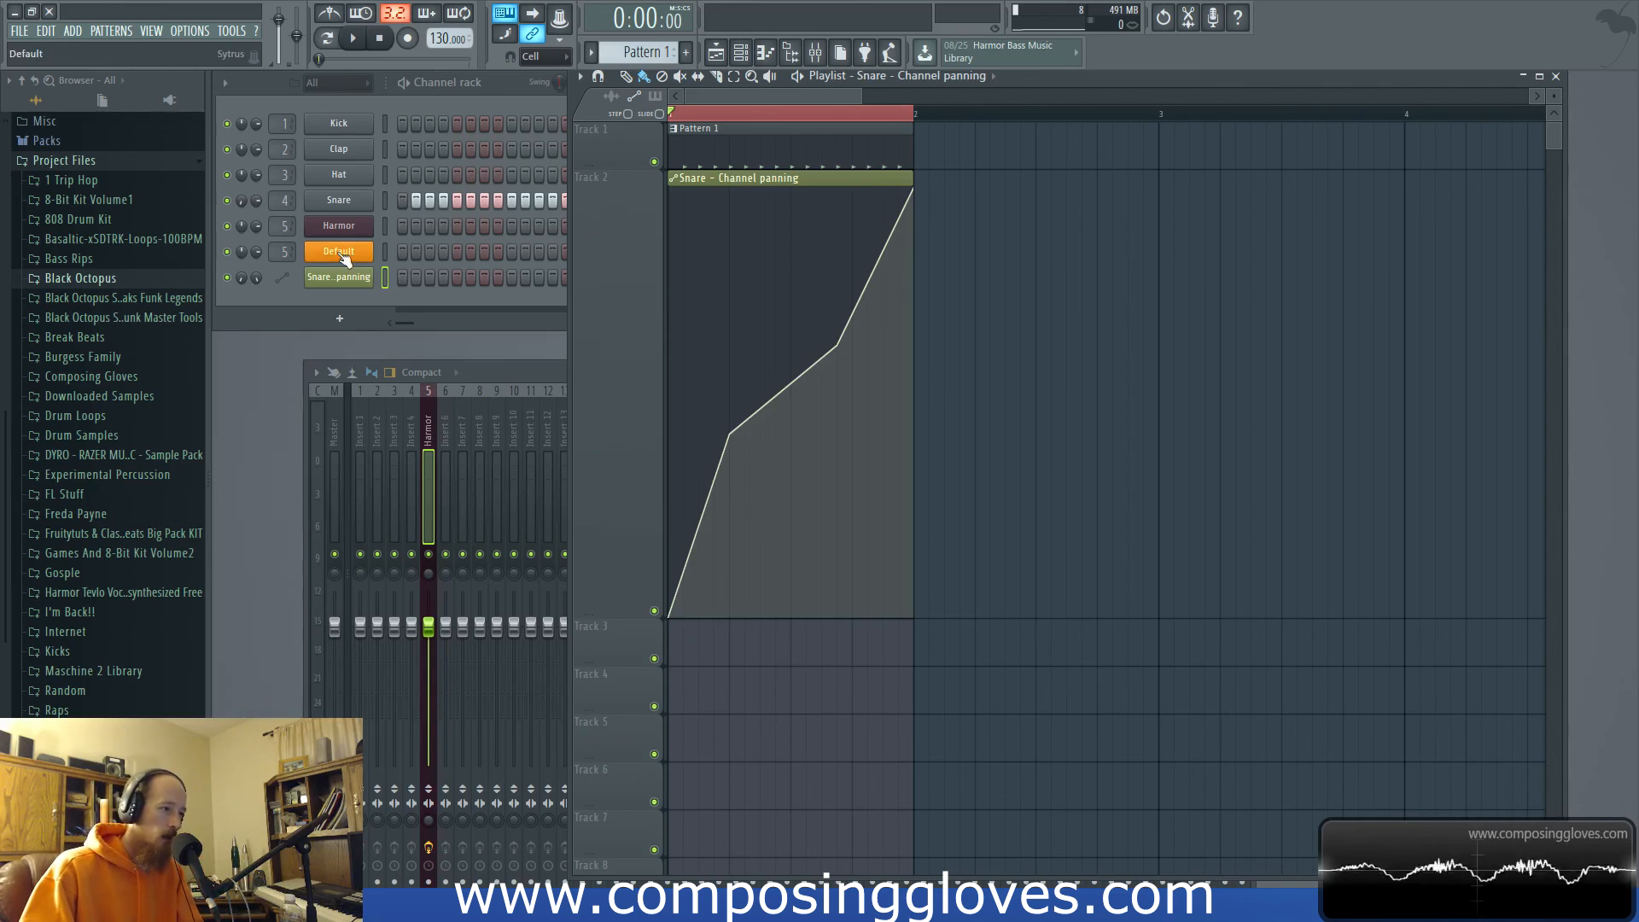
left_click_drag(628, 306, 1031, 394)
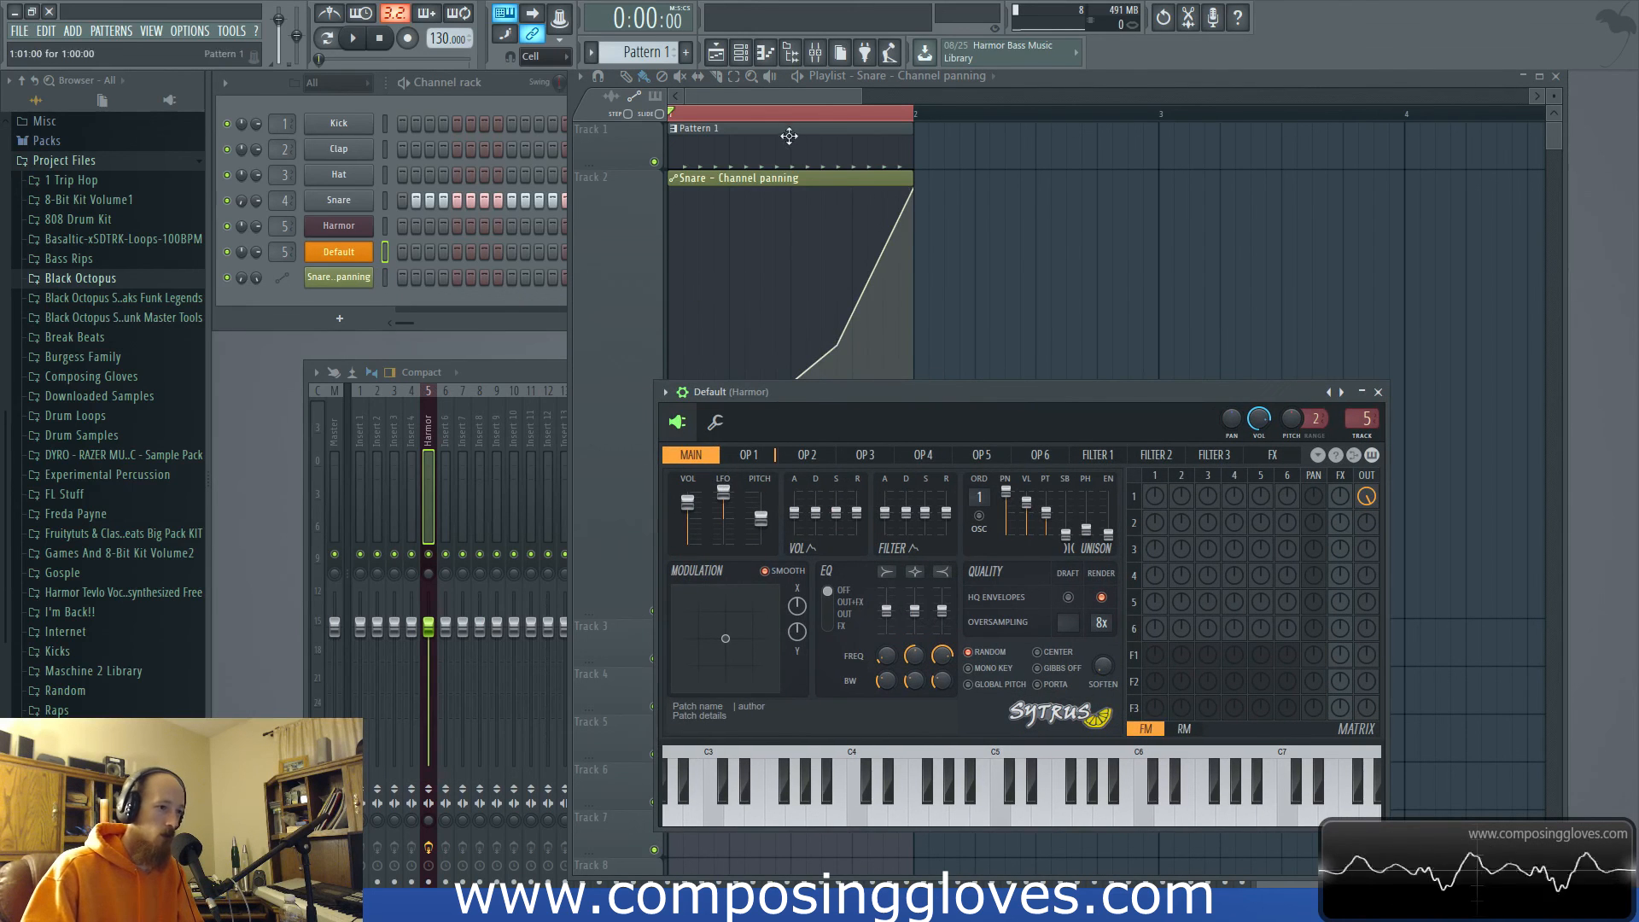
left_click(719, 91)
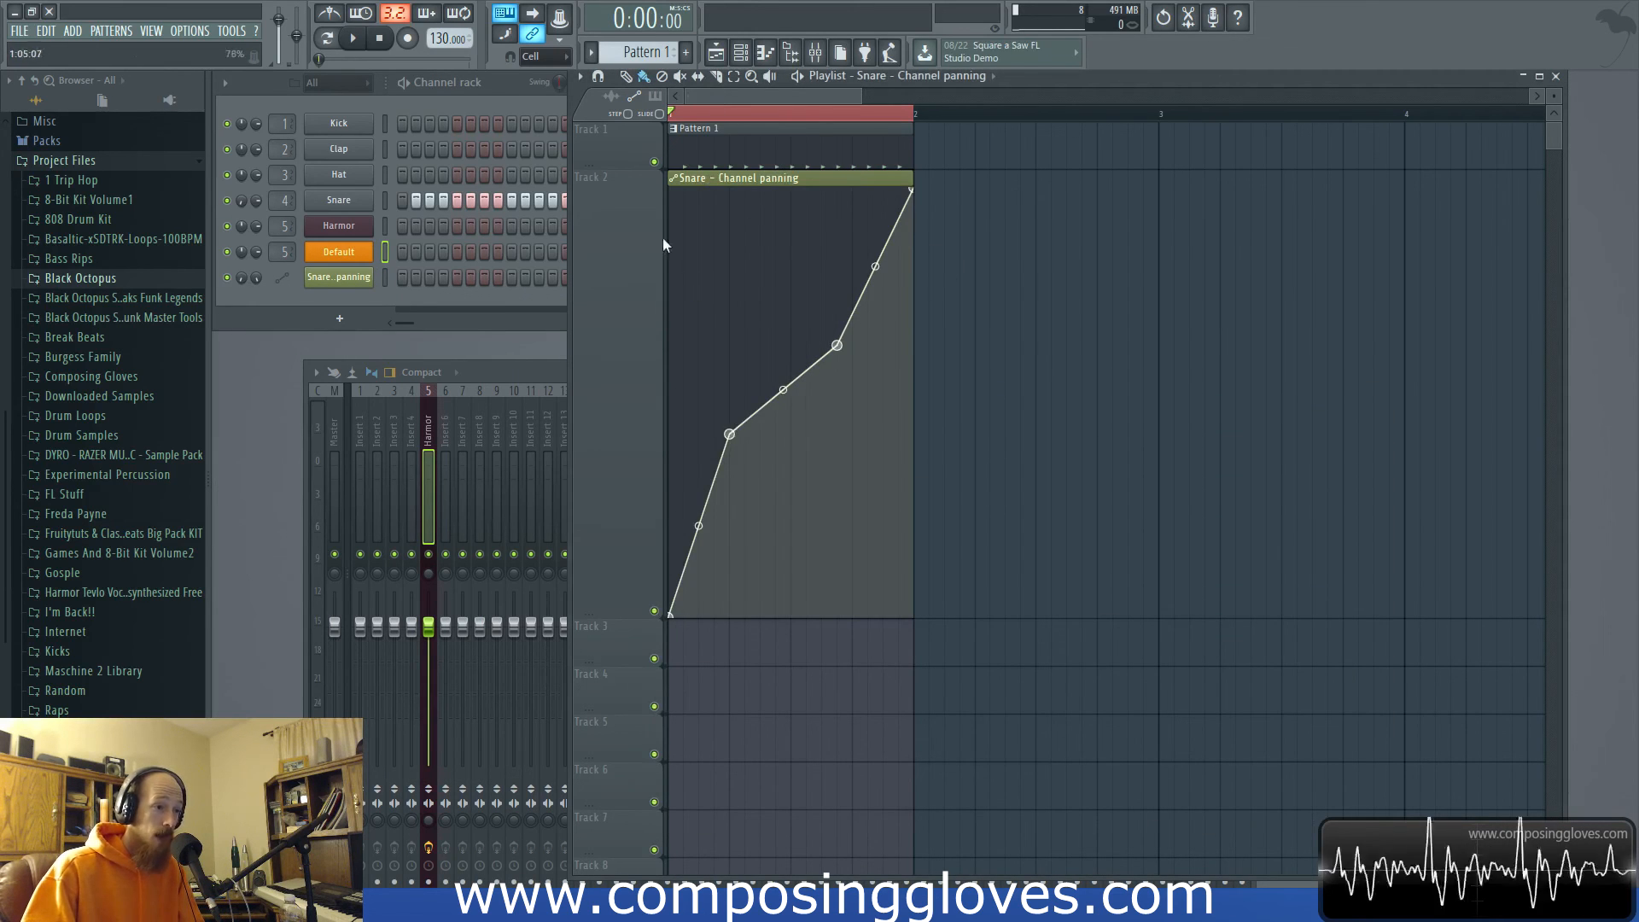
Delete the Pattern 1 and Snare panning clips from the playlist, clear the time selection, and shrink Track 2.
scroll(754, 286, "down", 5)
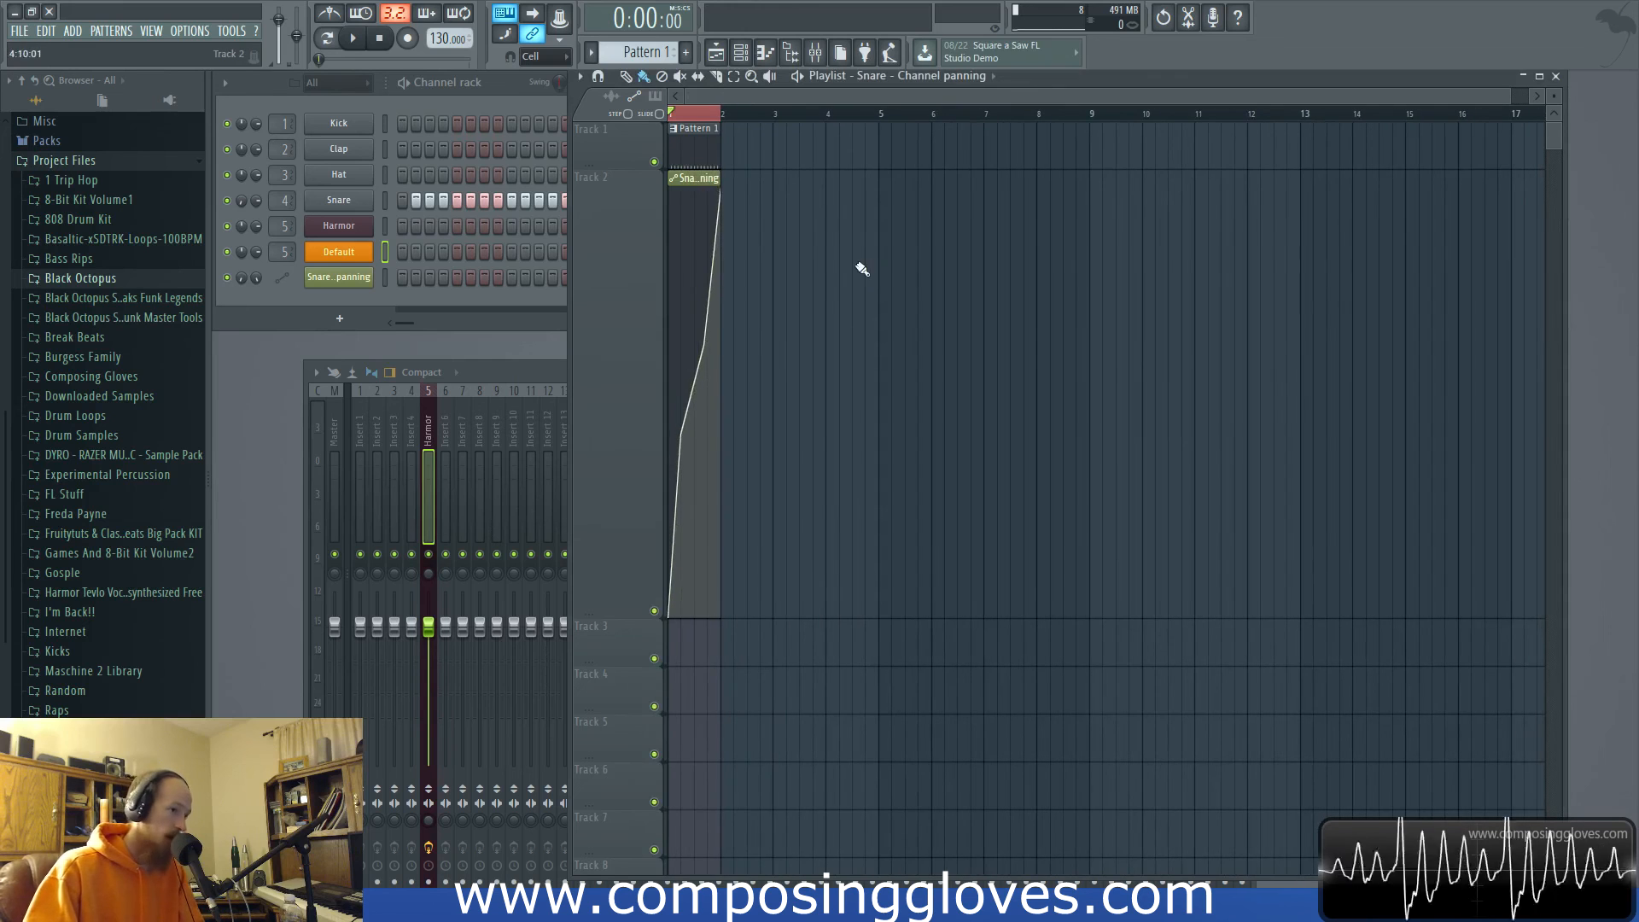
right_click(669, 179)
right_click(698, 150)
scroll(674, 150, "up", 4)
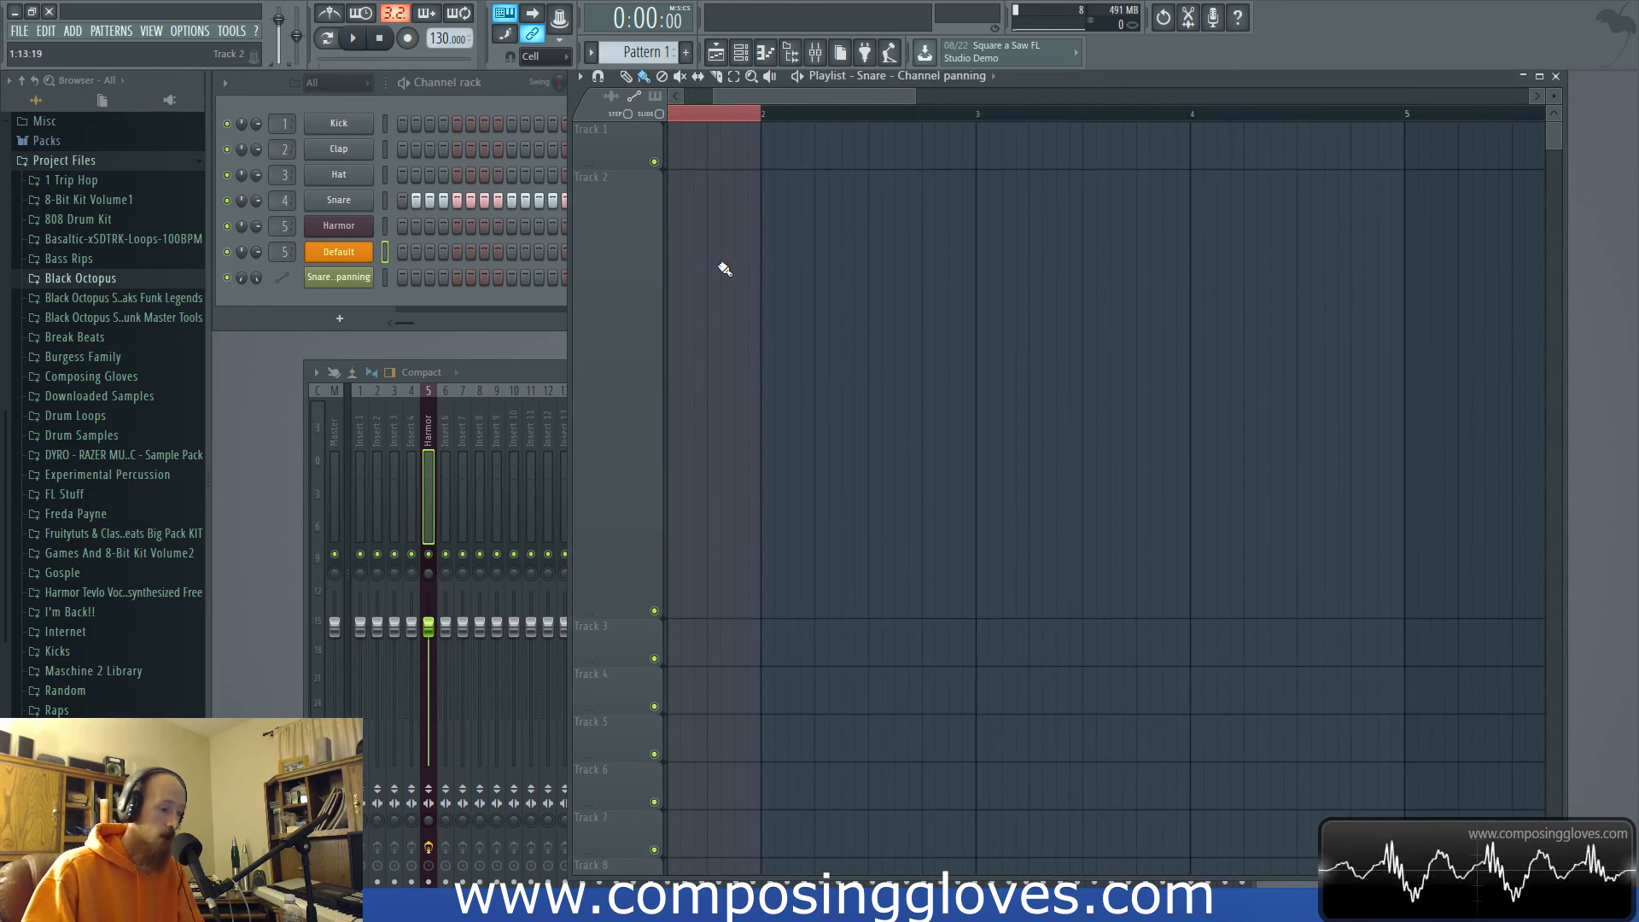
scroll(853, 346, "down", 4)
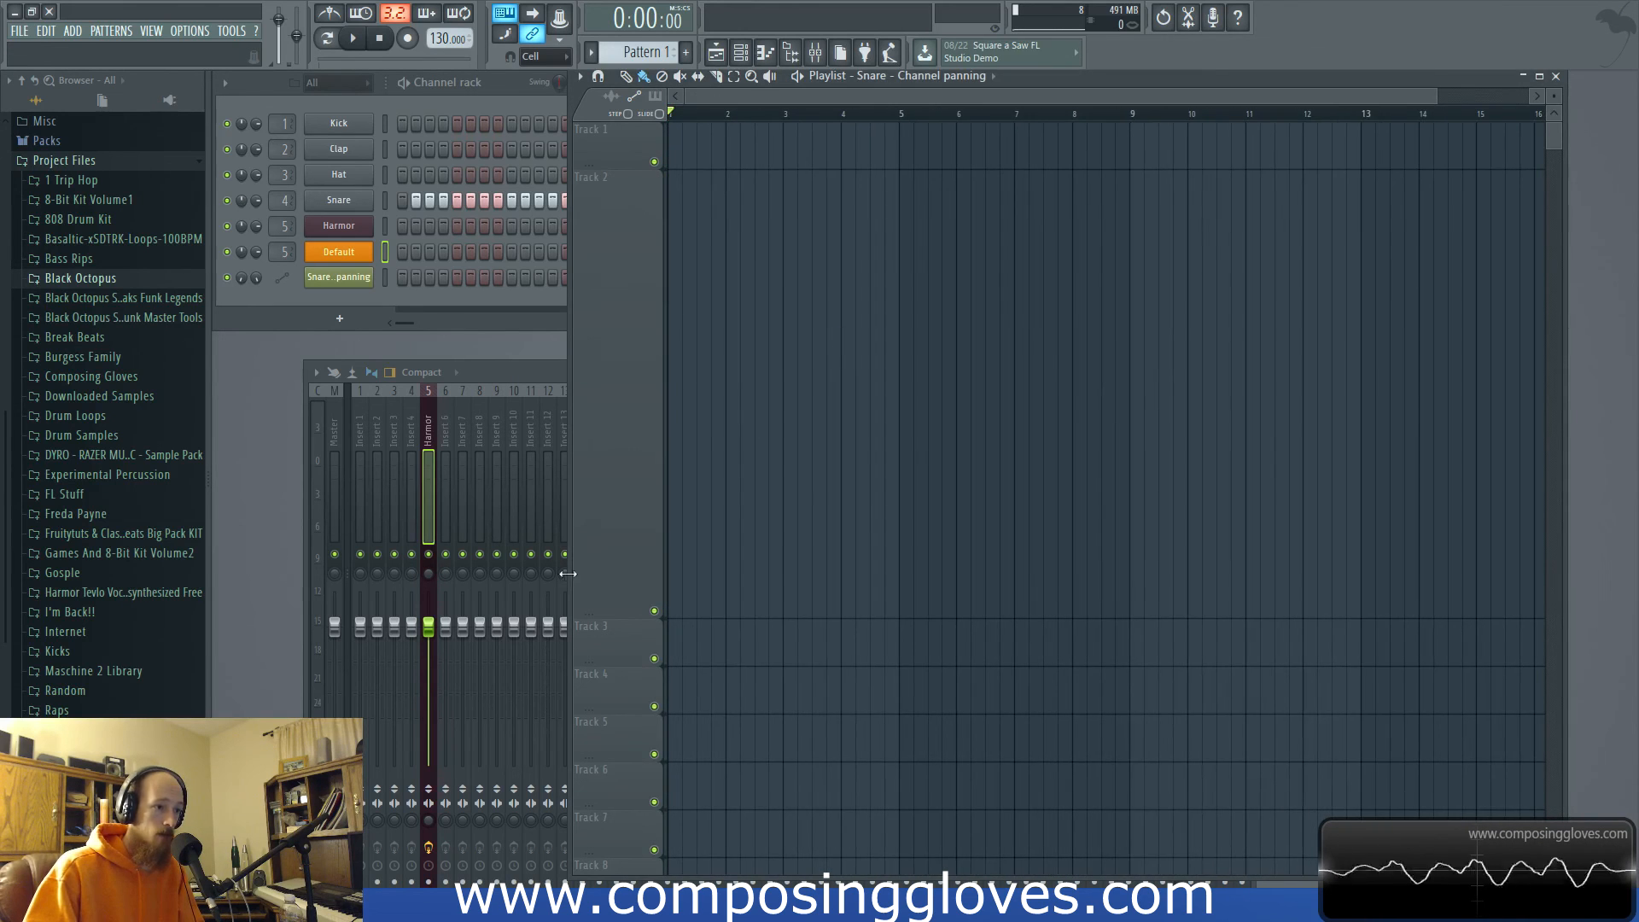
left_click_drag(593, 617, 593, 226)
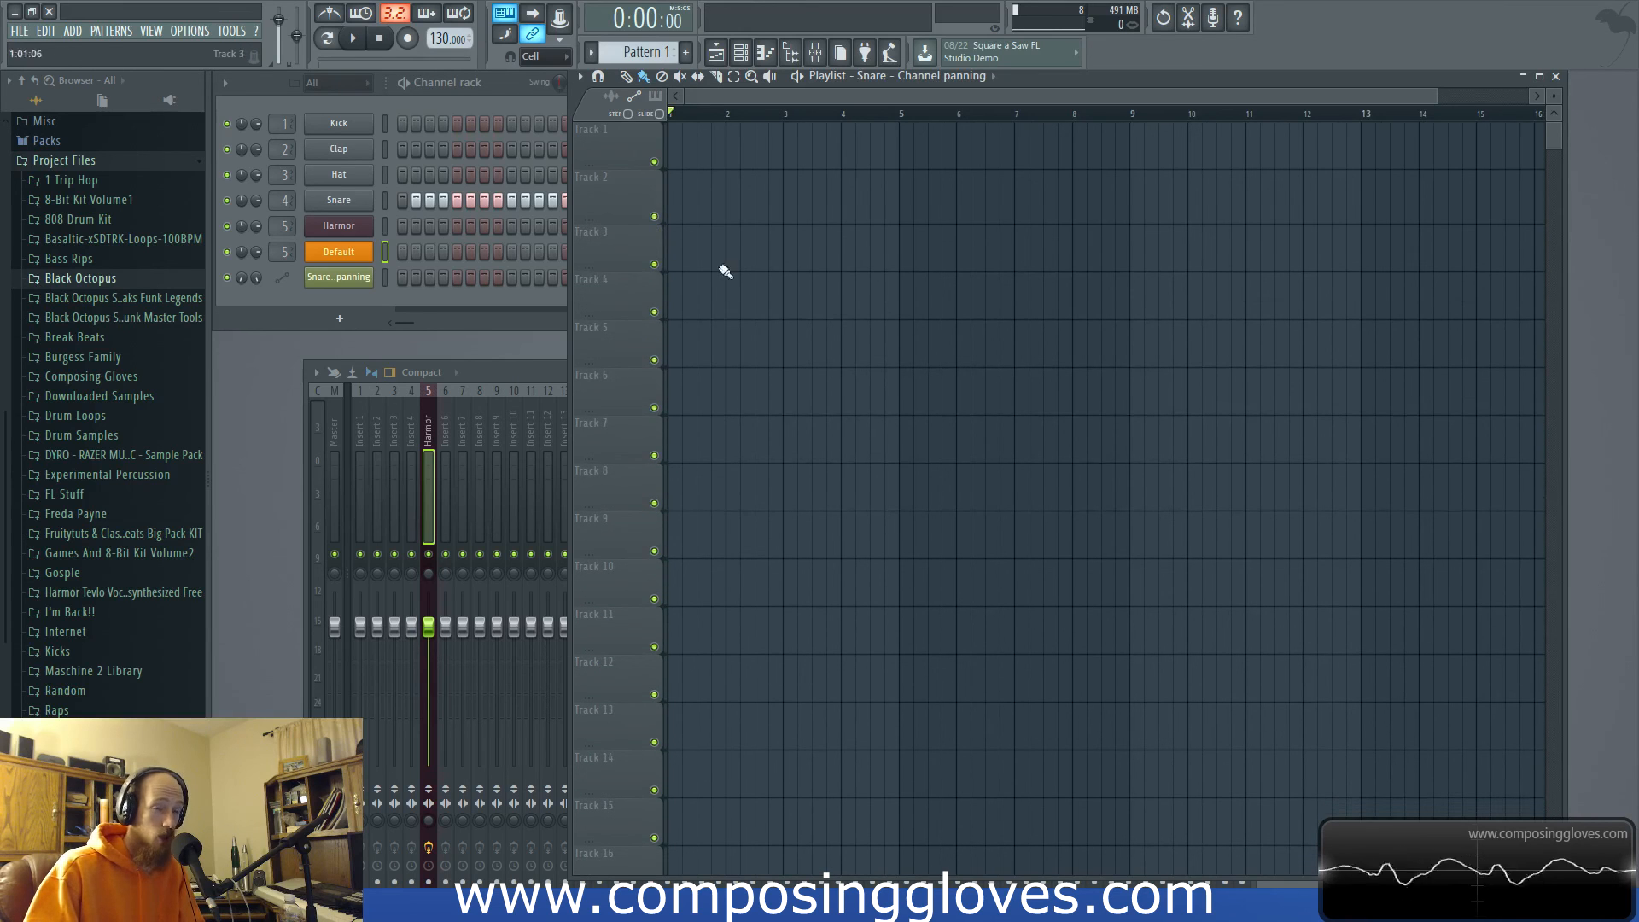